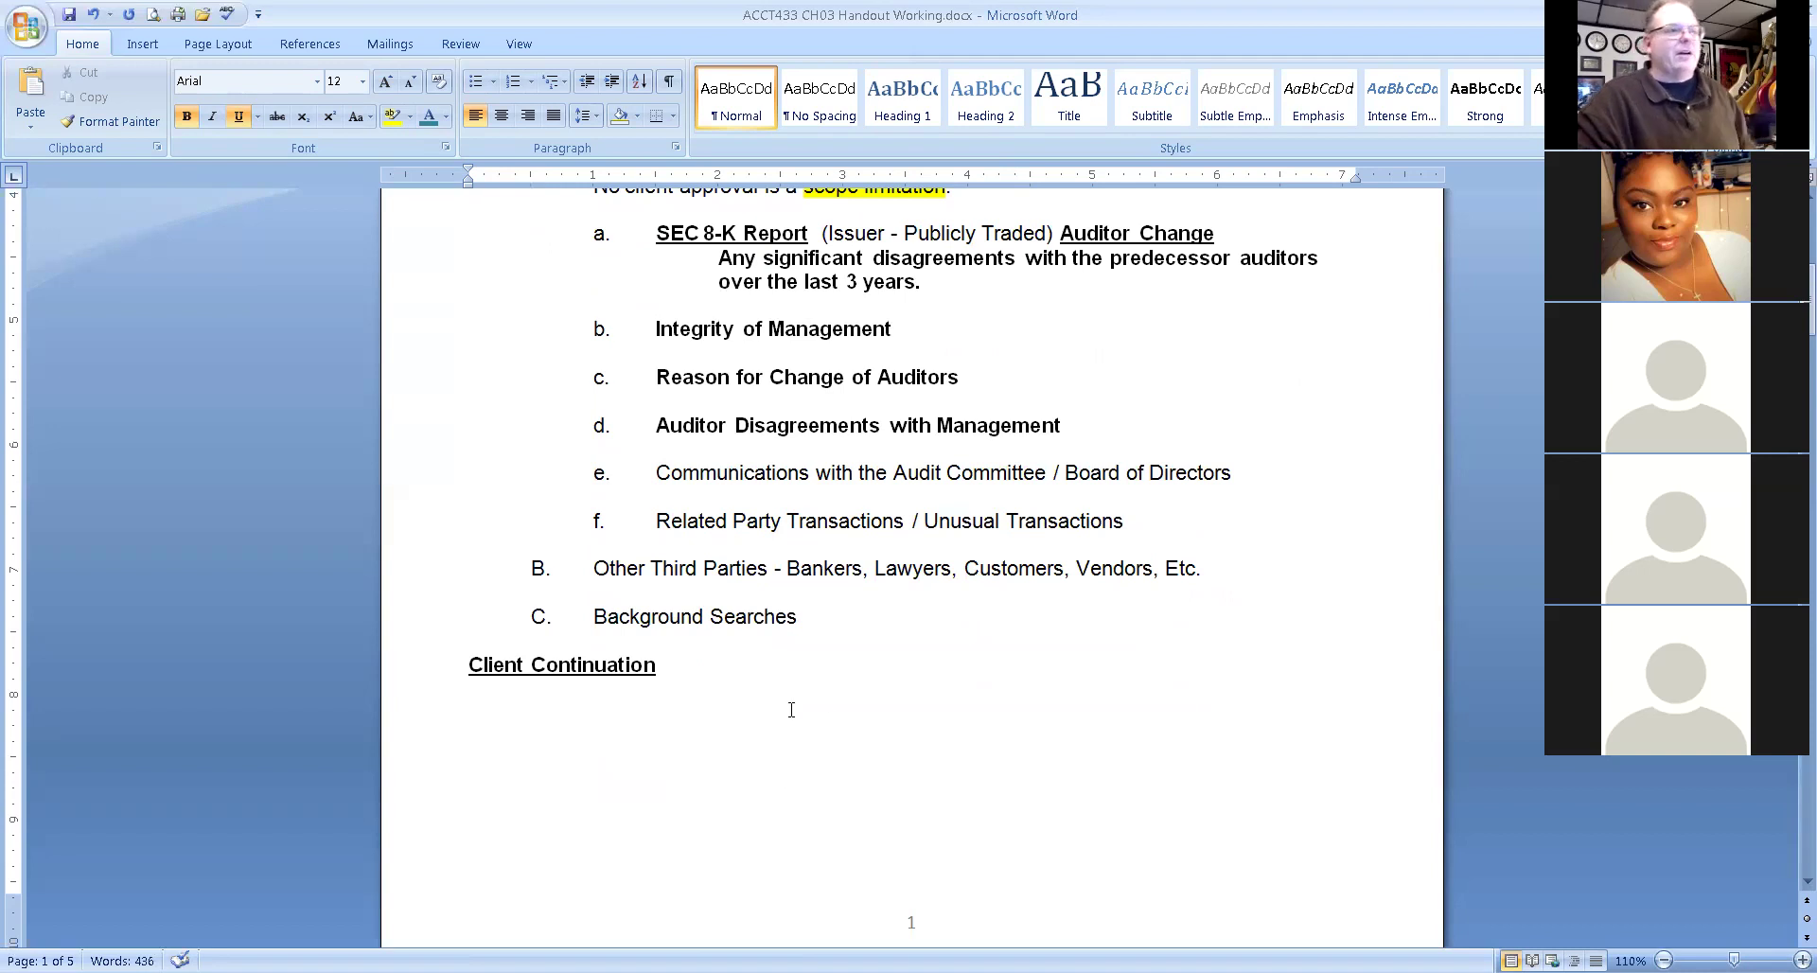
Add the sentence "Clients that have never had an audit." below the Client Continuation heading.
scroll(854, 754, "down", 1)
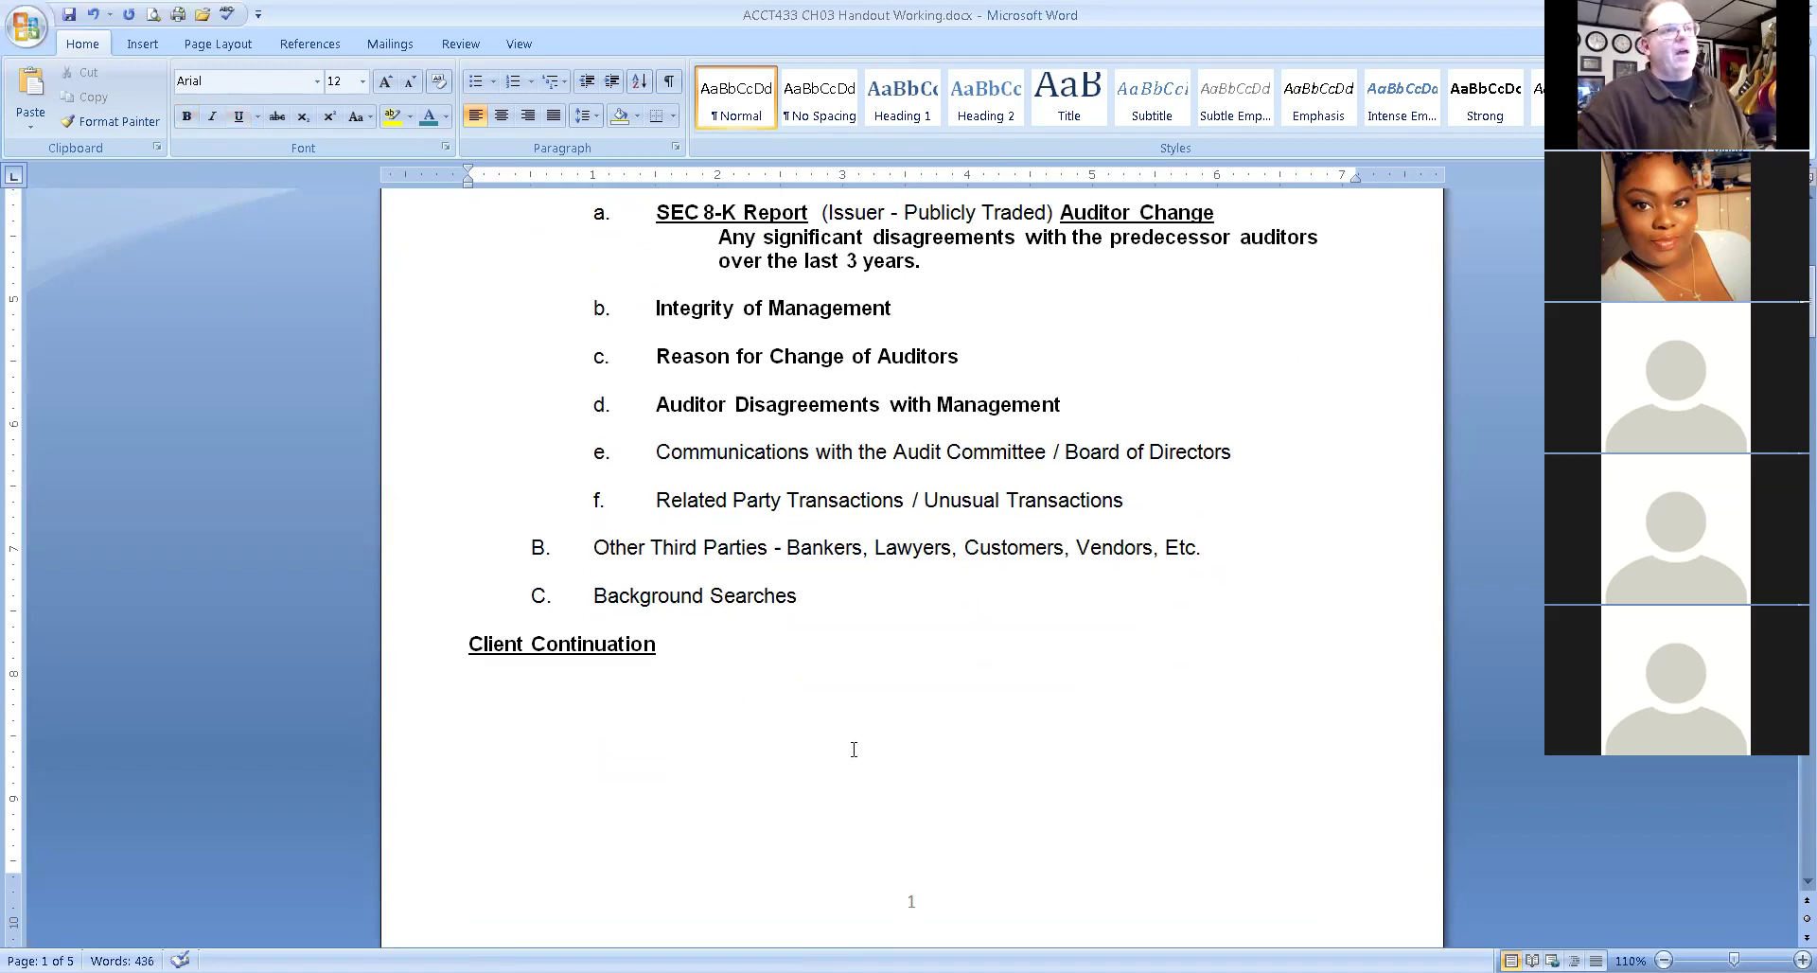
scroll(853, 750, "down", 3)
scroll(867, 716, "up", 2)
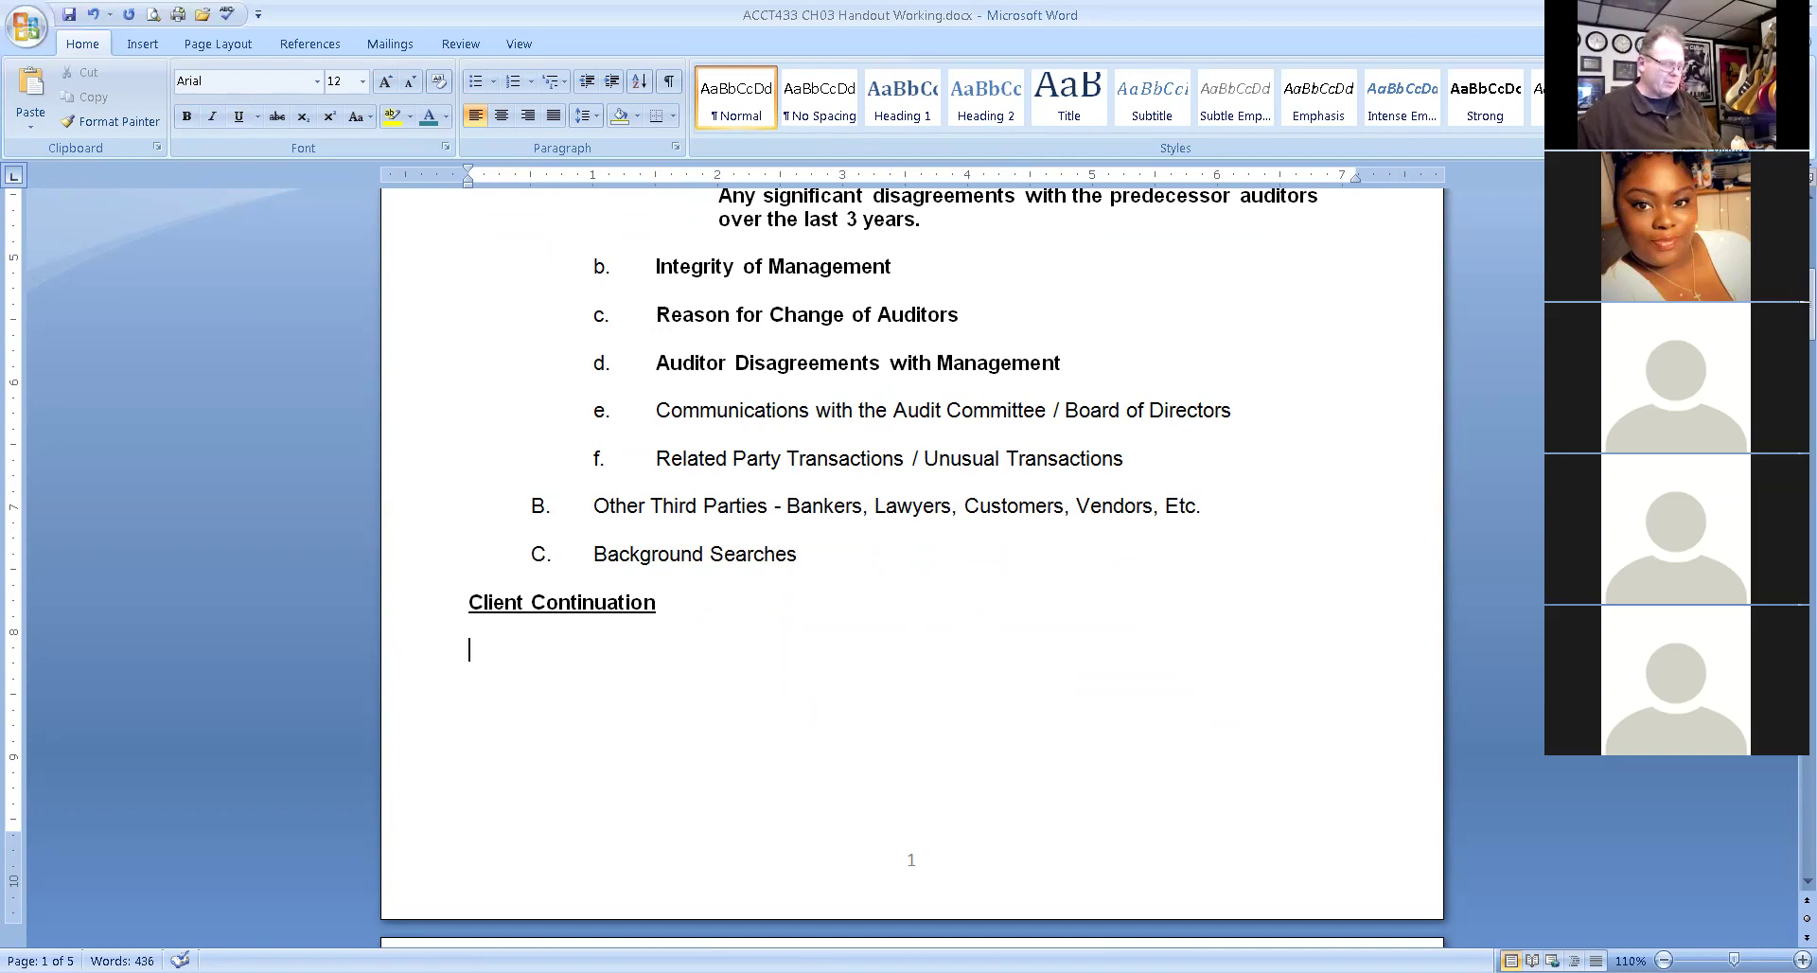
type("Client")
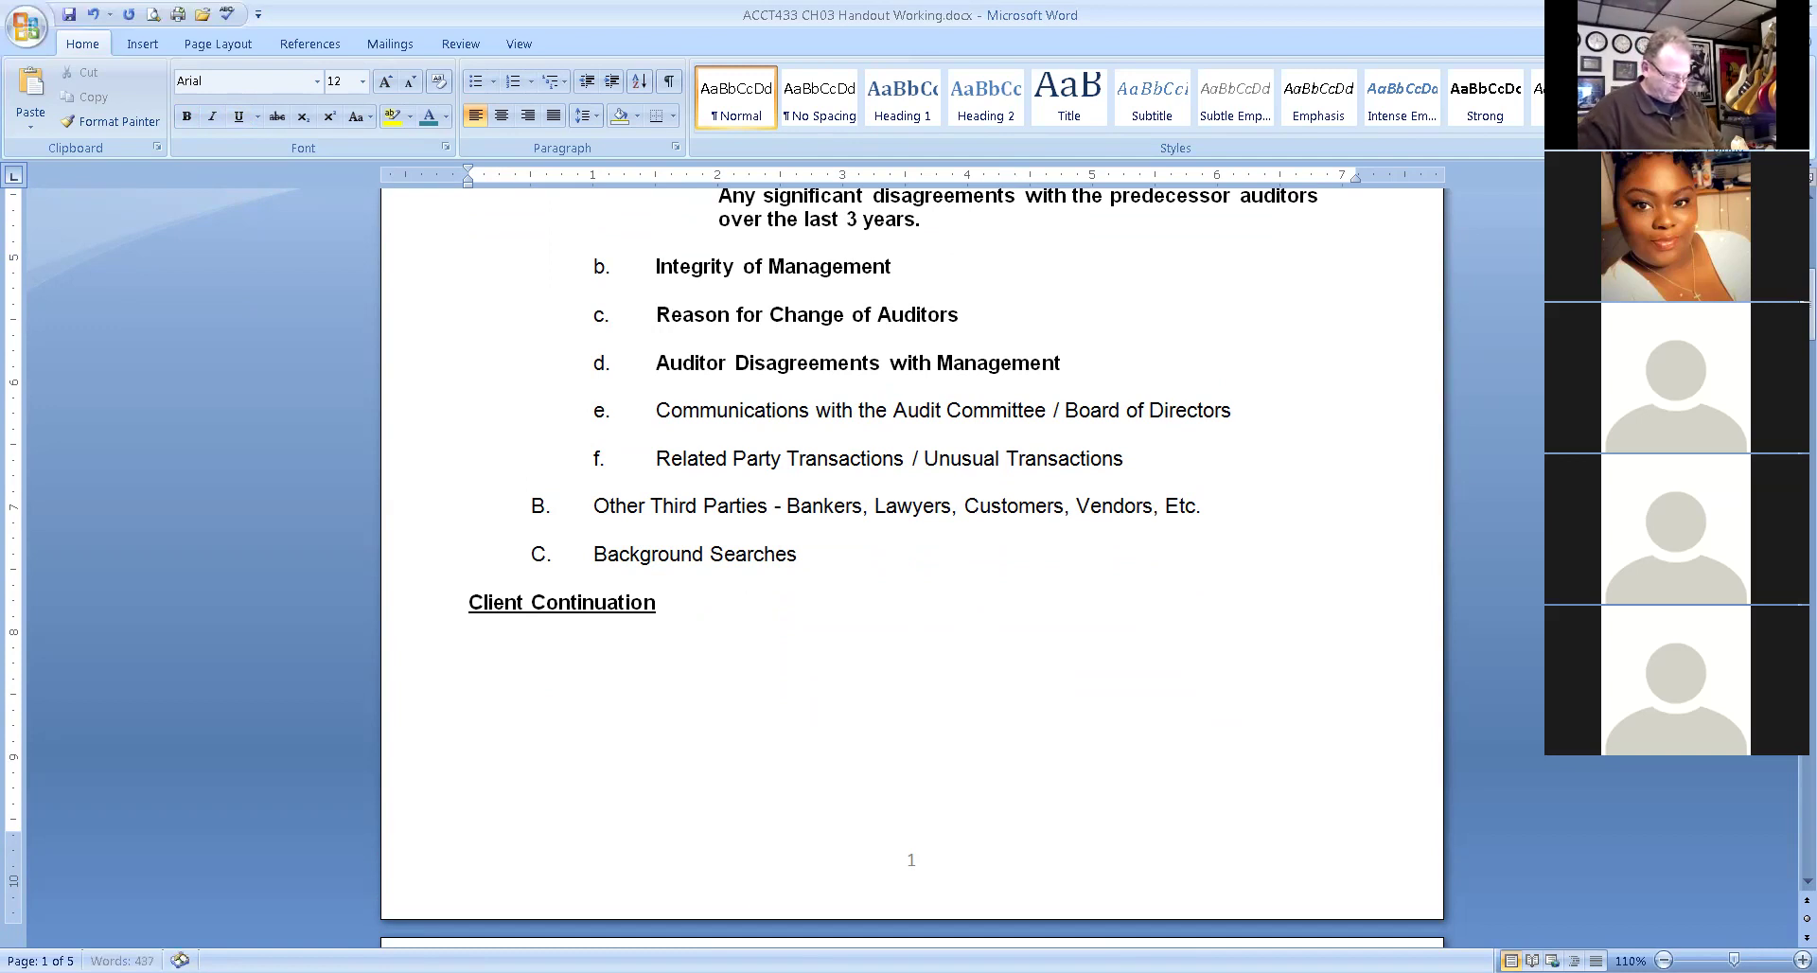
type("s that have")
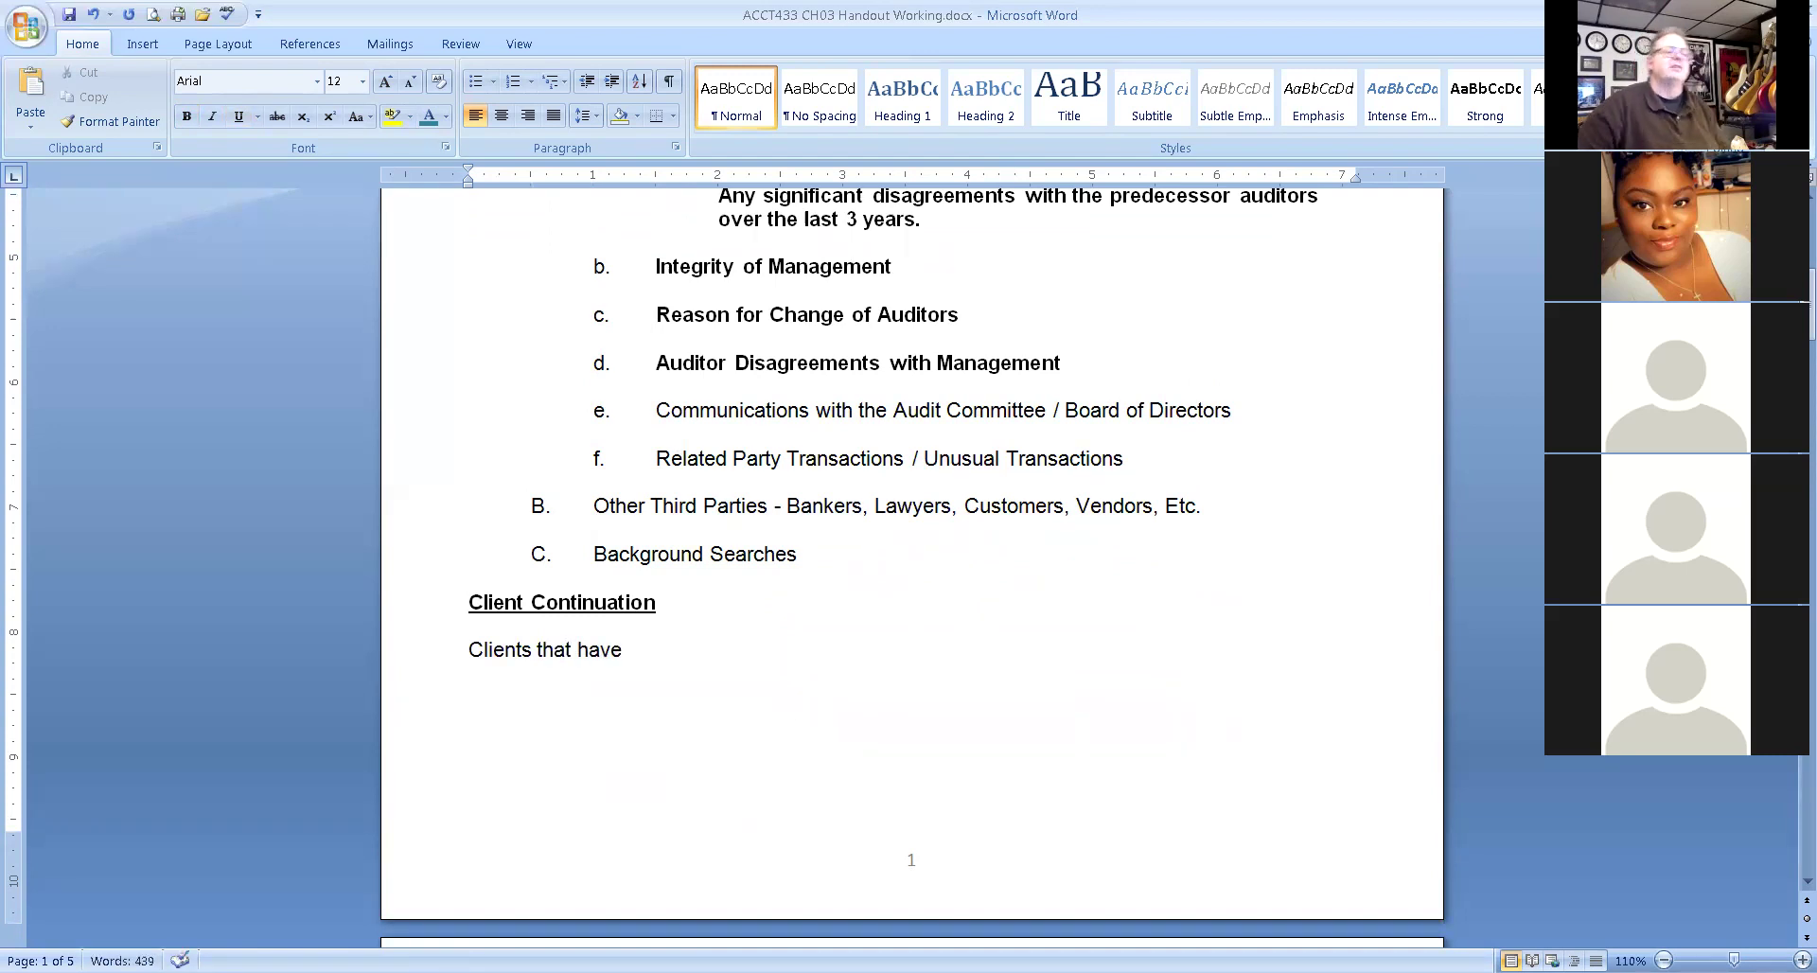
type("neve")
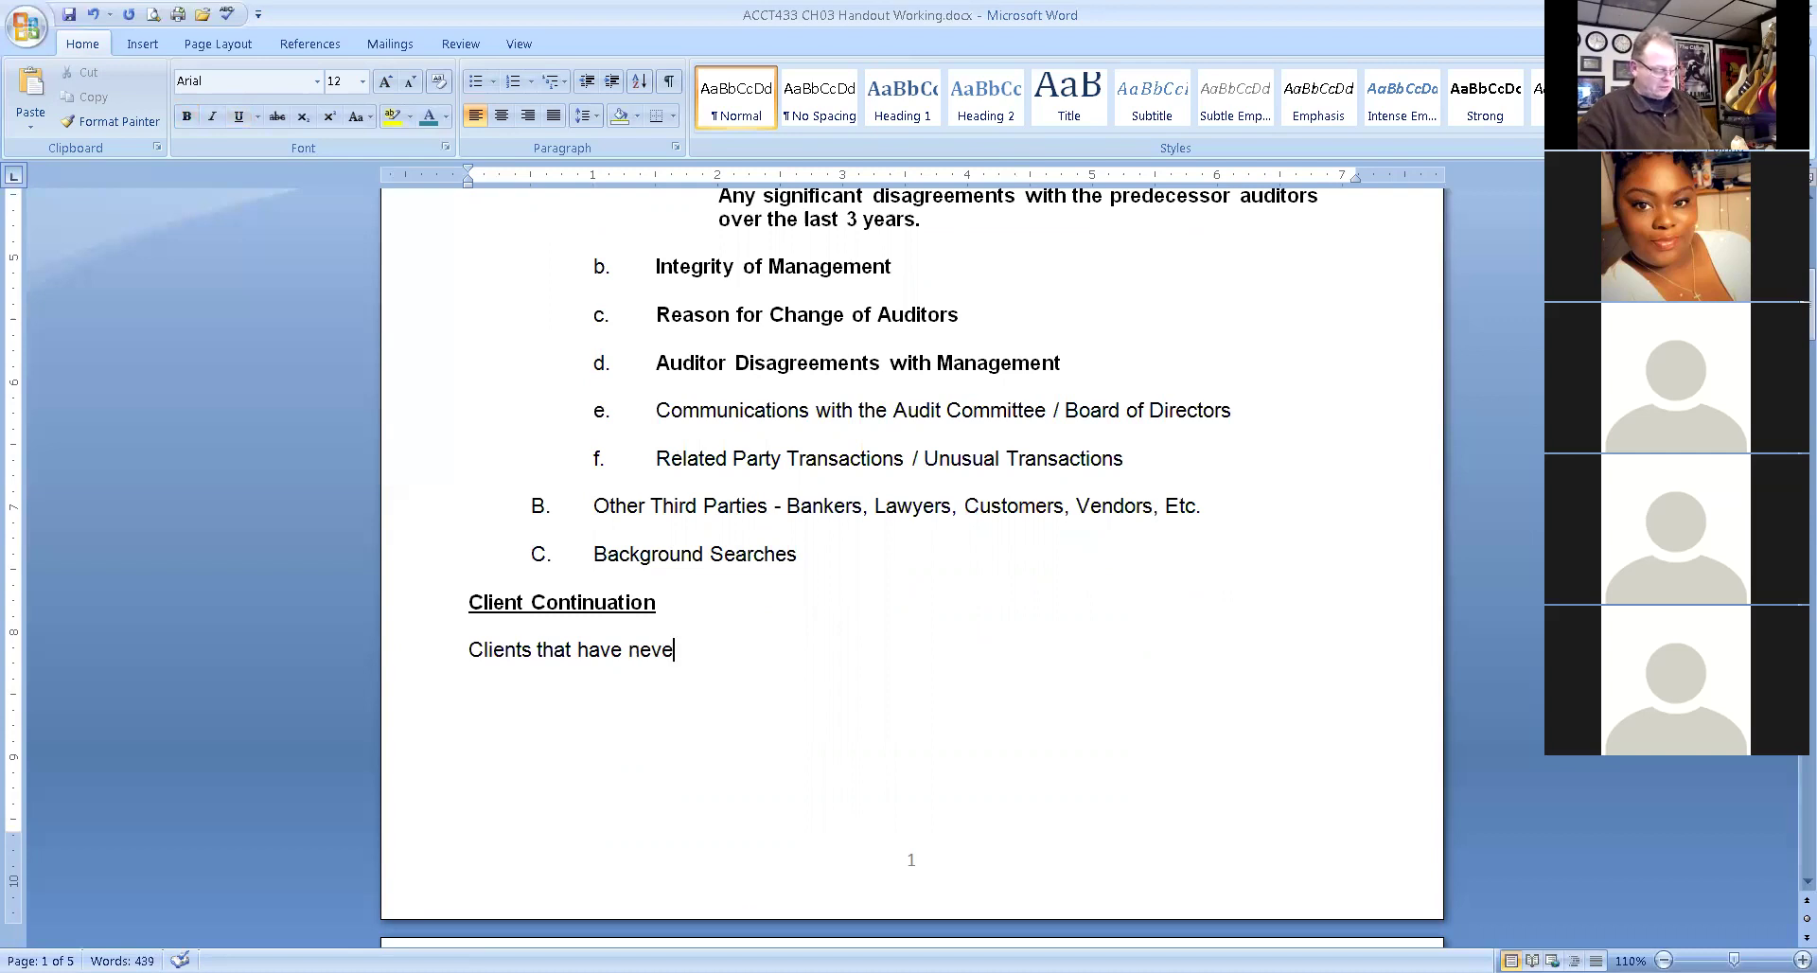
type("r had a")
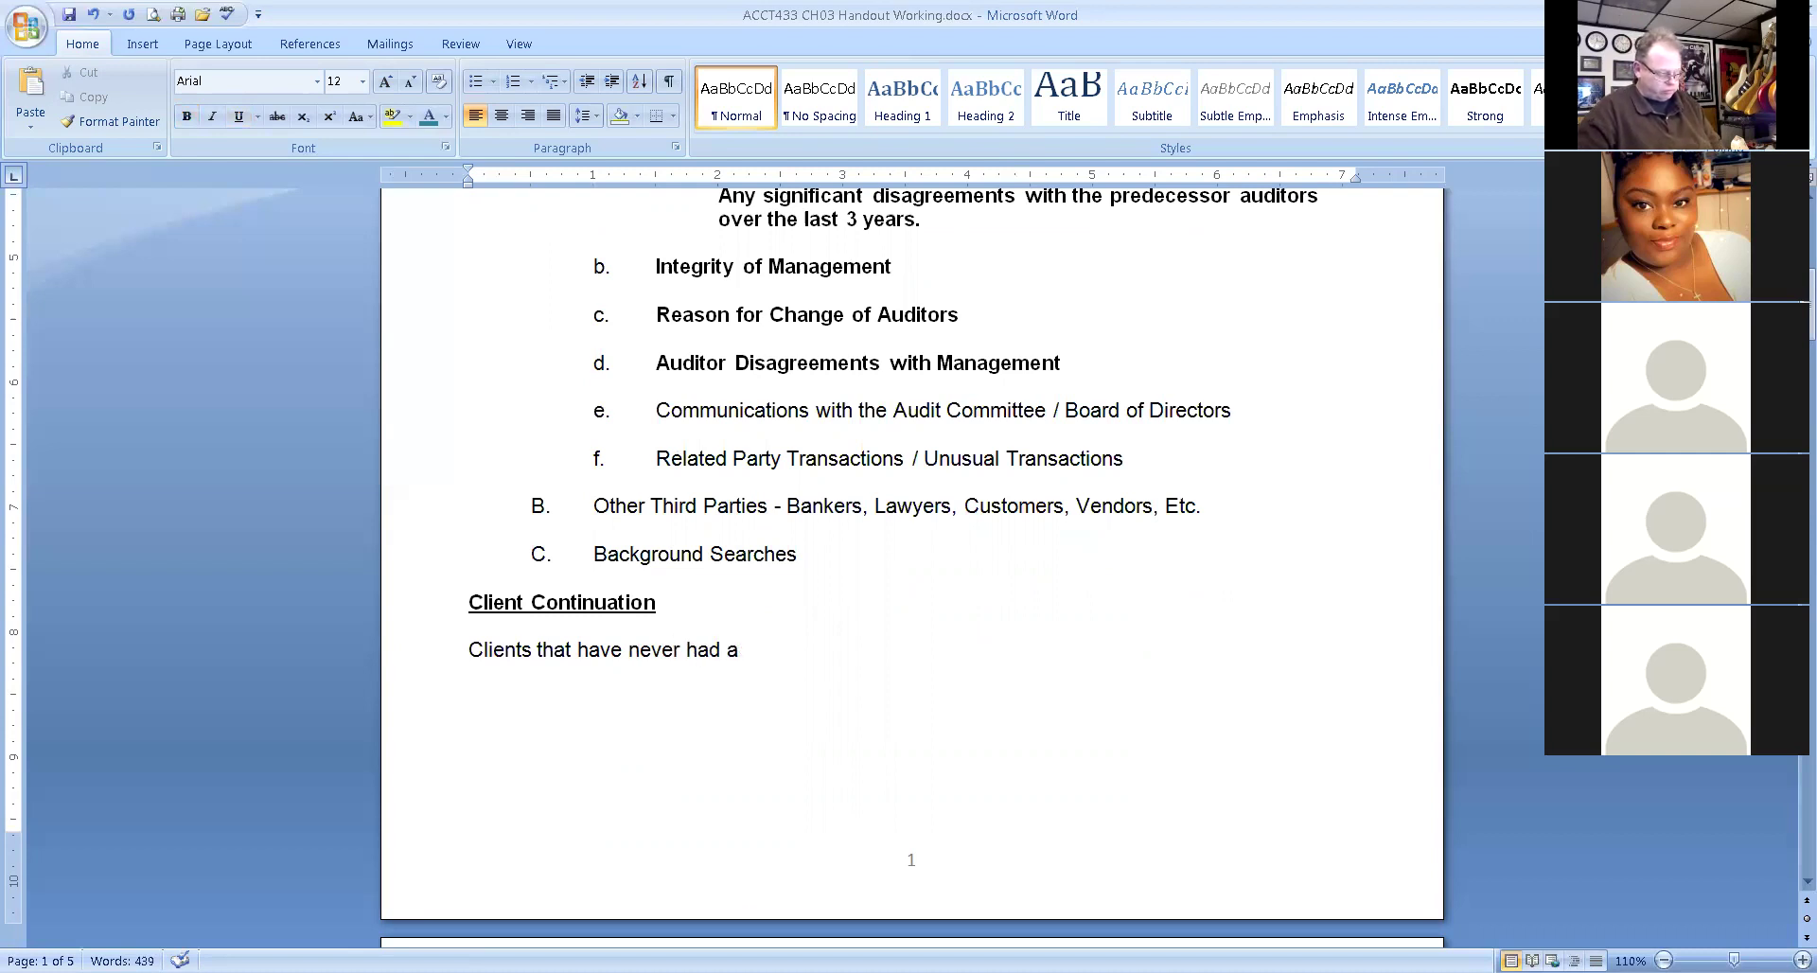
type("n audit")
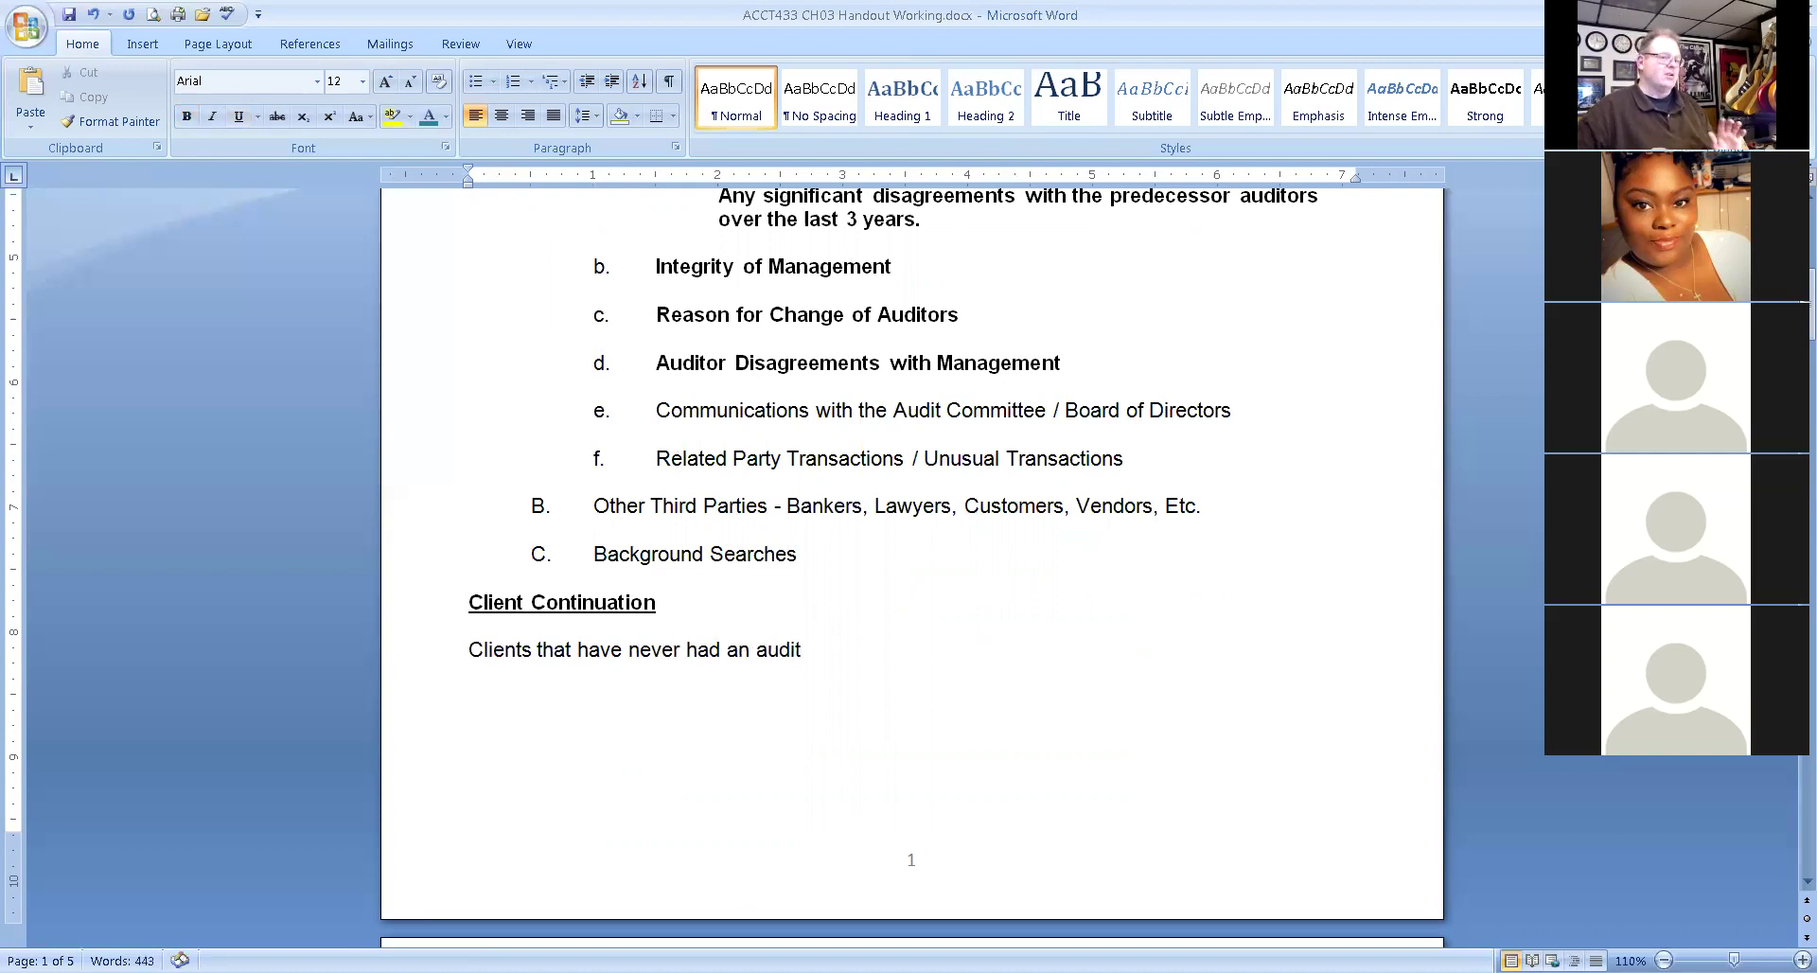
type(".")
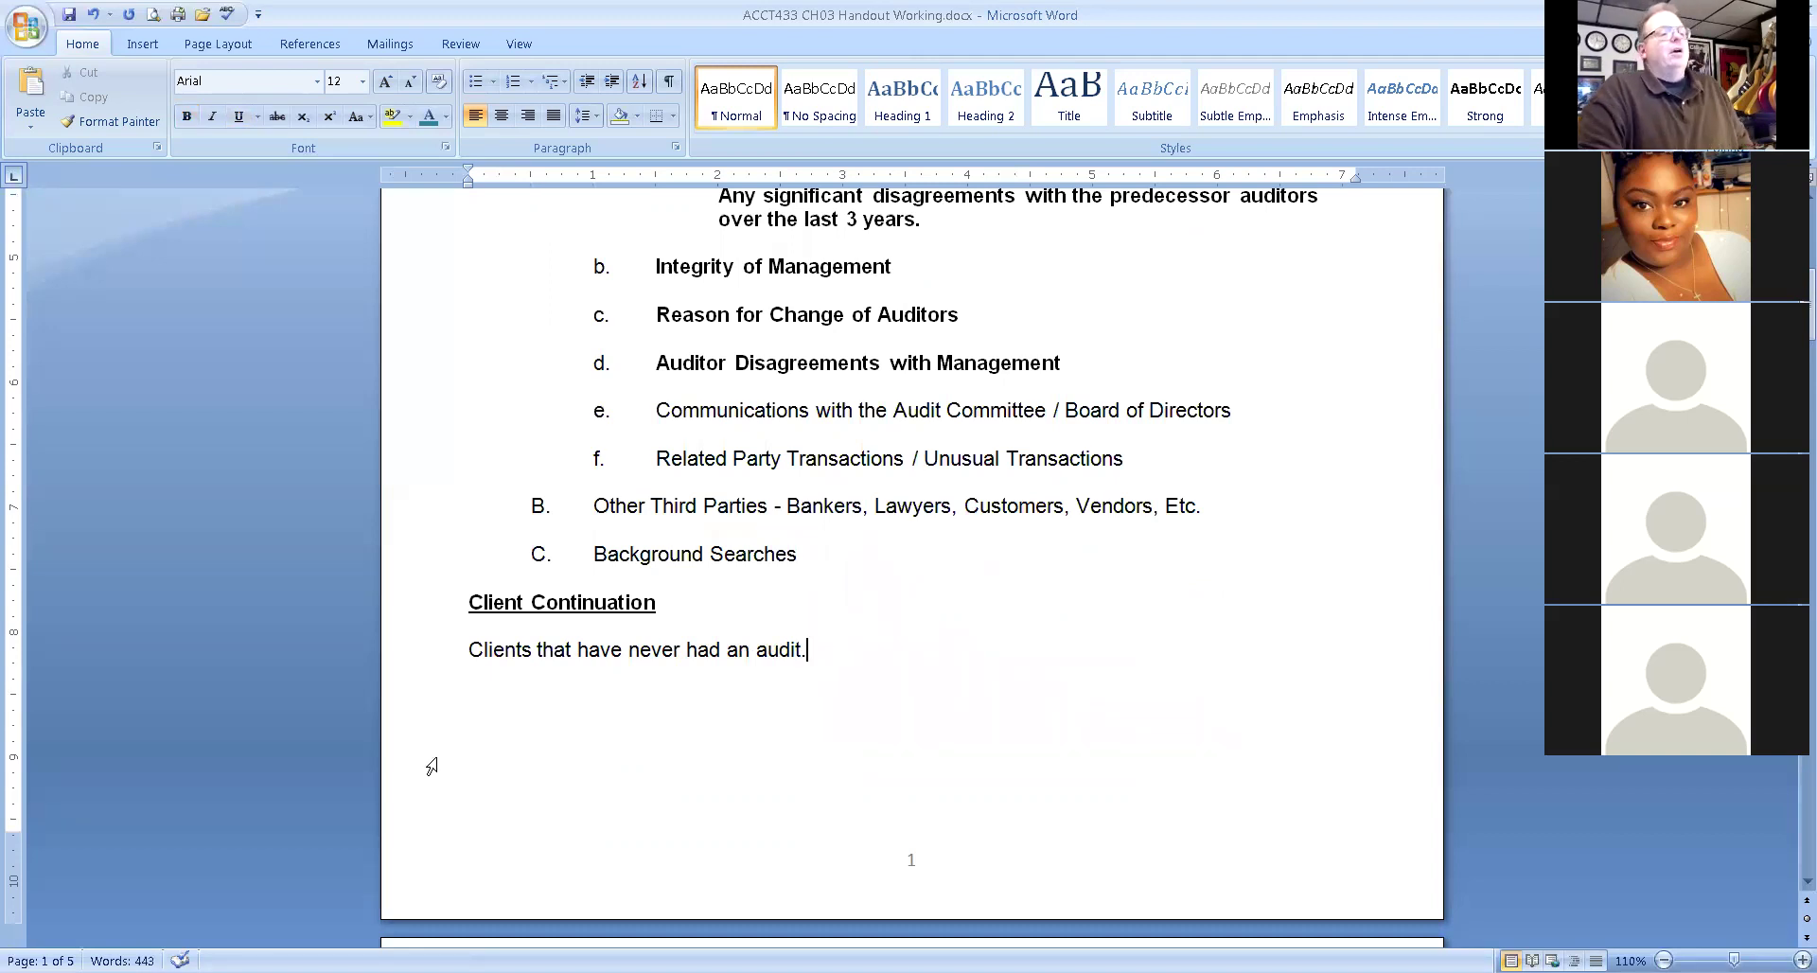
Underline the sentence "Clients that have never had an audit.".
left_click_drag(469, 649, 864, 636)
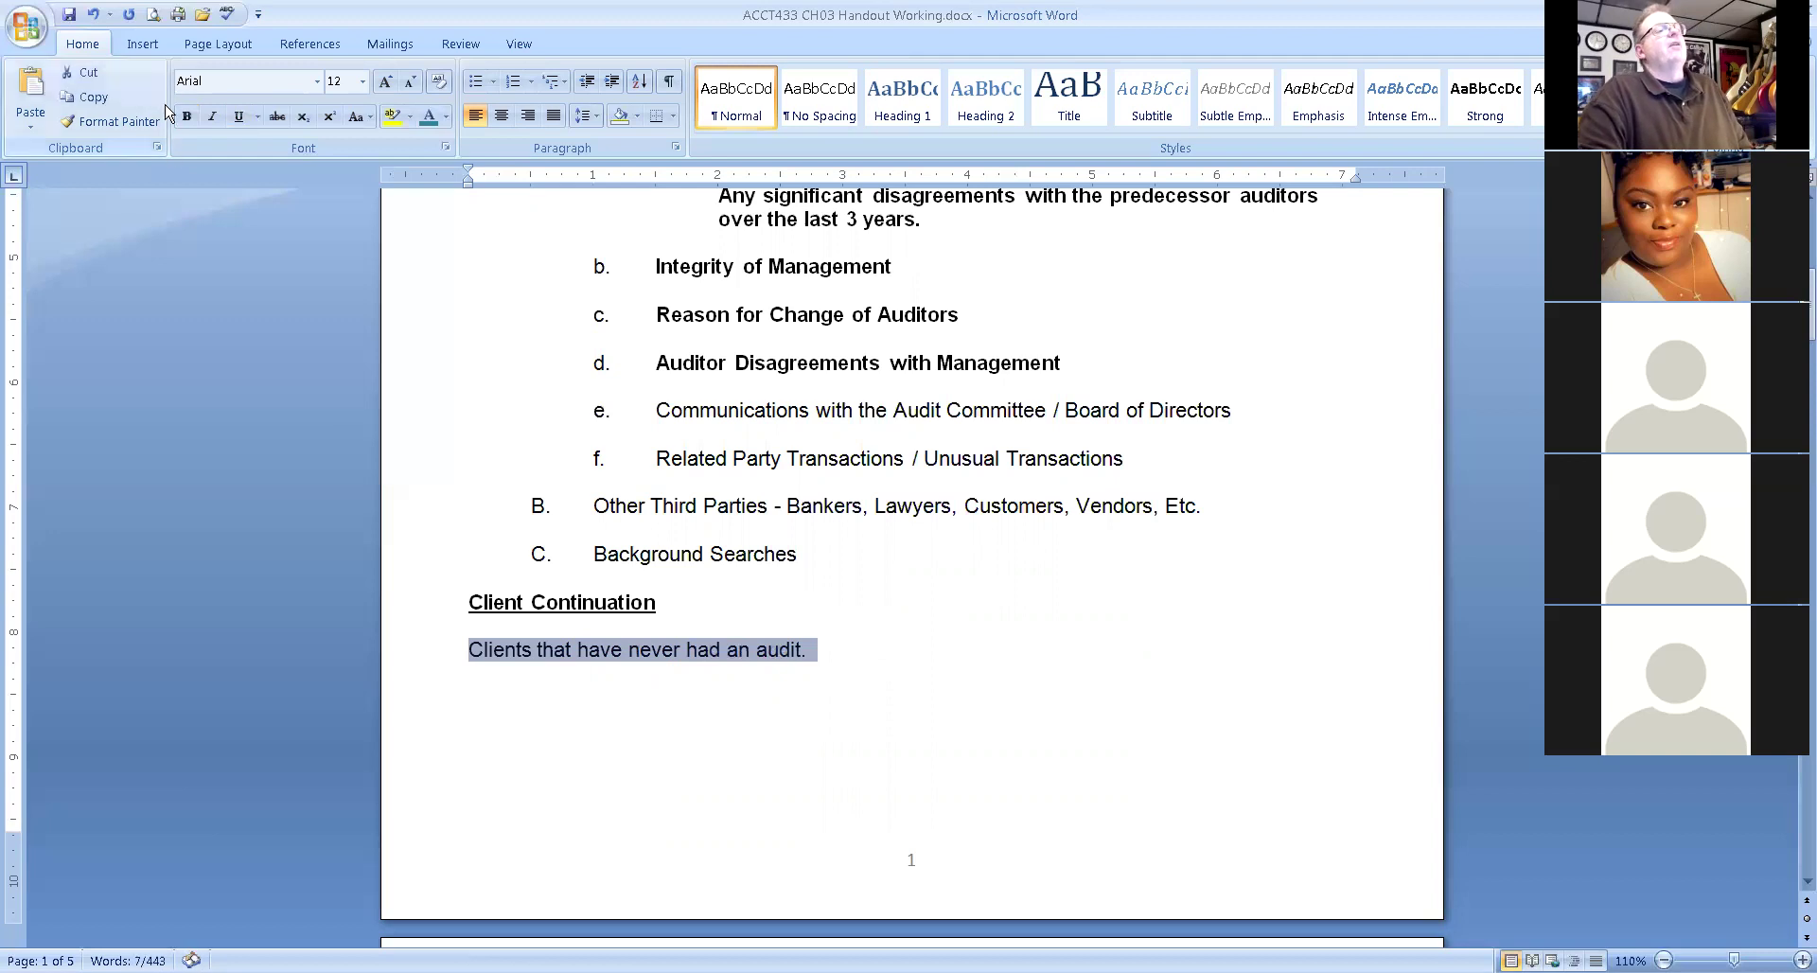
left_click(238, 117)
left_click(590, 742)
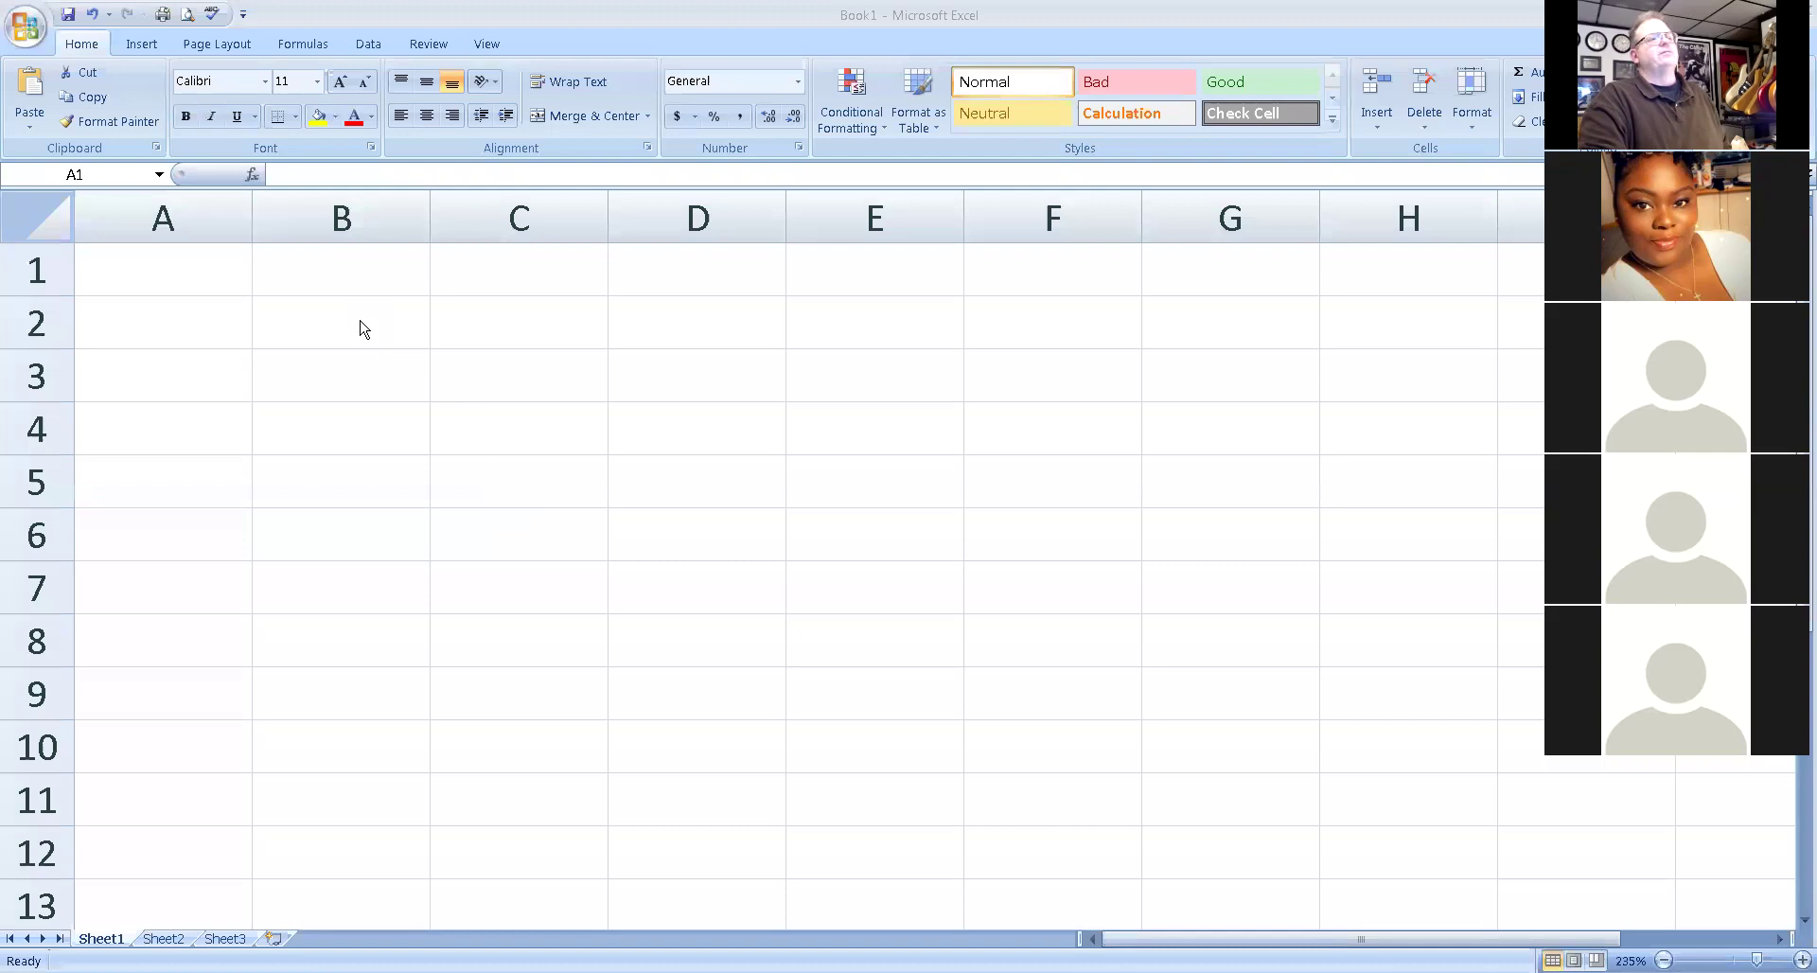
In the blank Excel workbook, widen column B to fit long labels and enter Sales in B2.
left_click(365, 328)
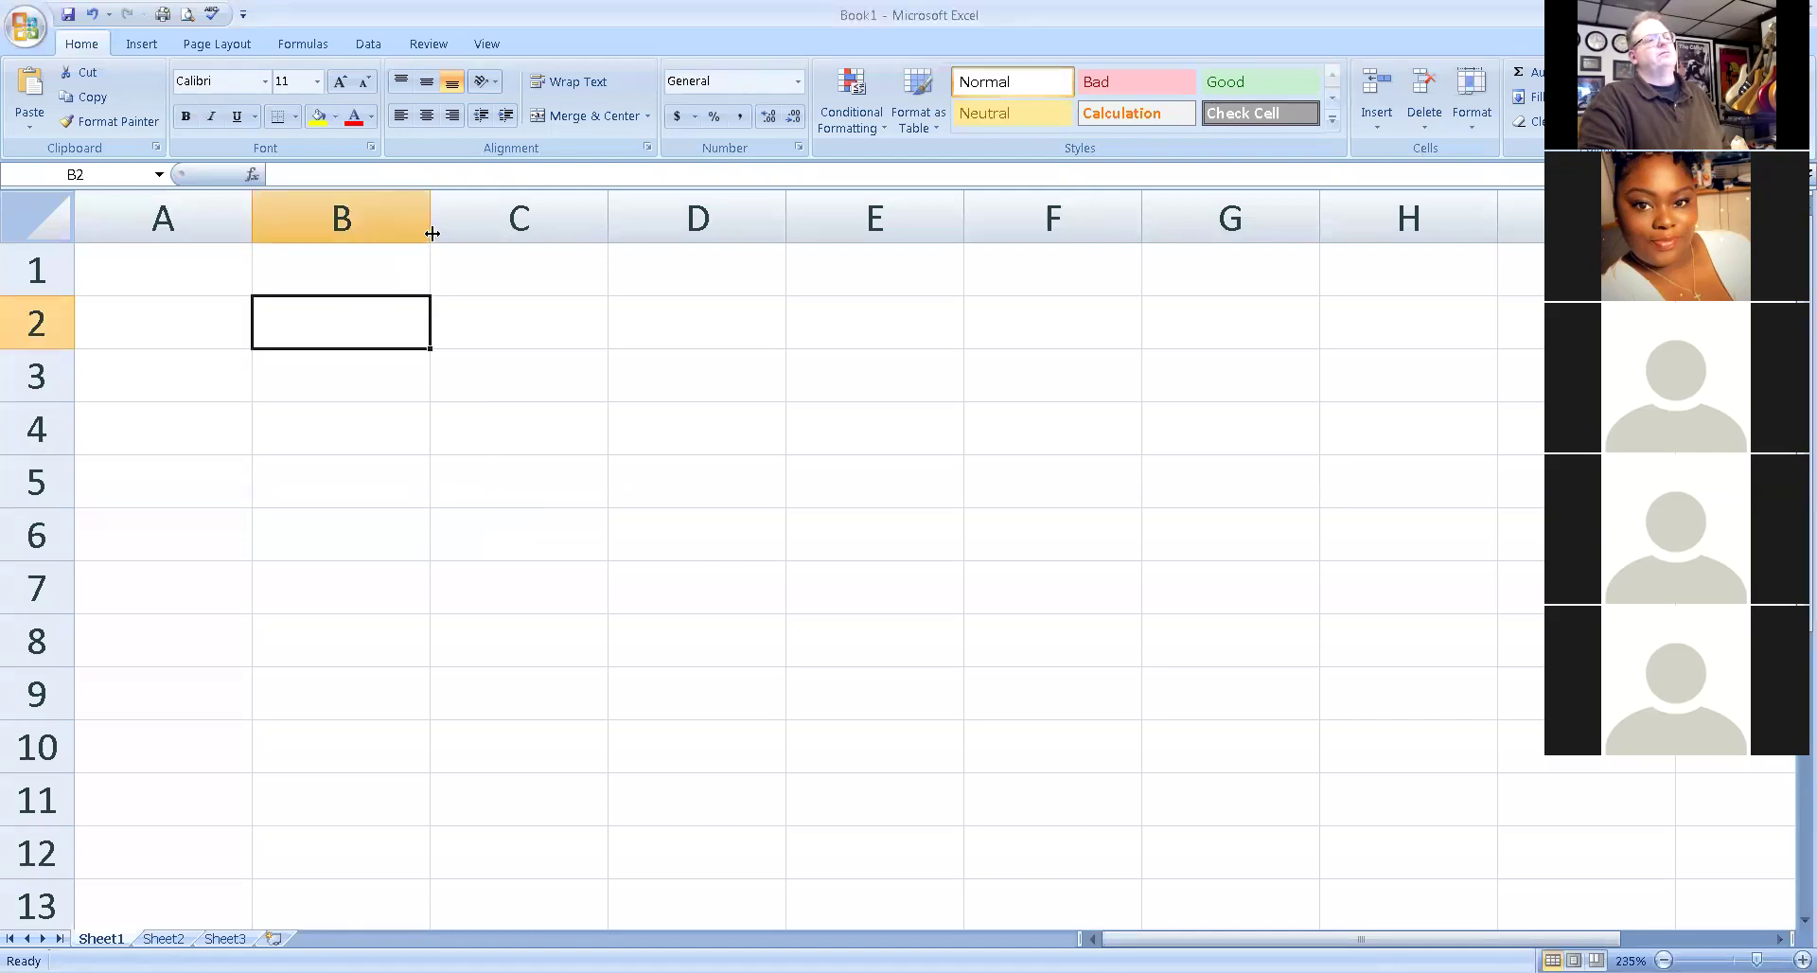
left_click_drag(432, 234, 737, 277)
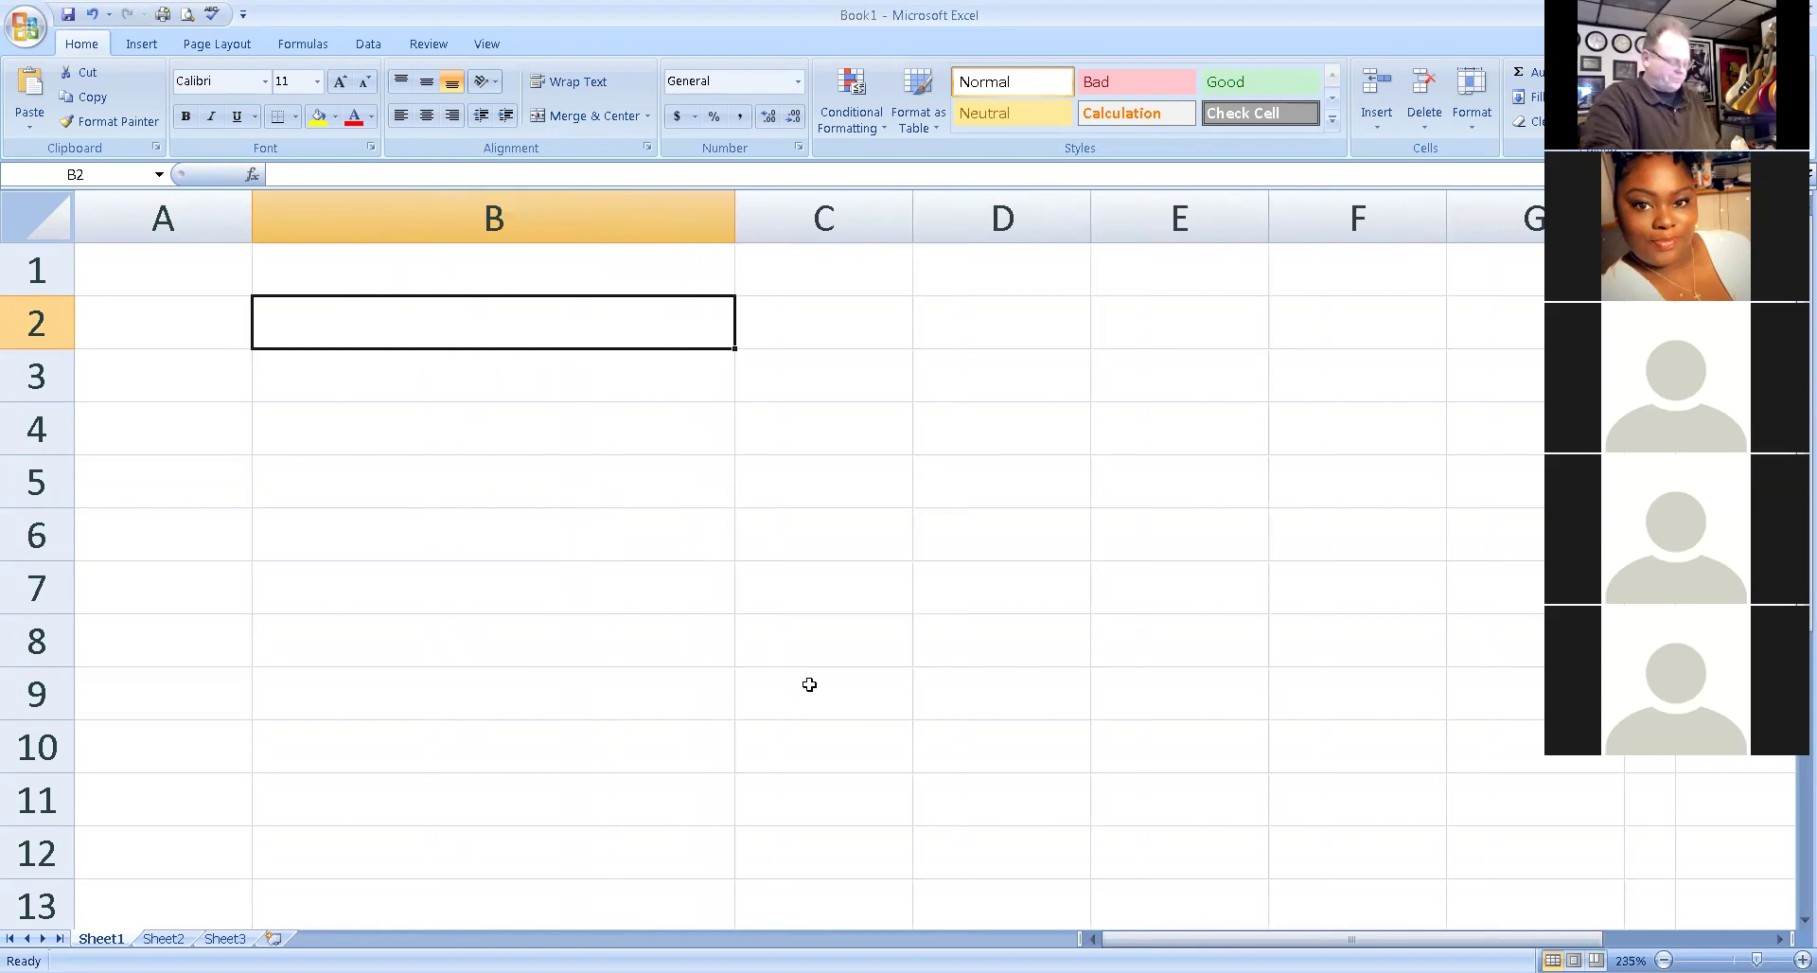
type("Sales")
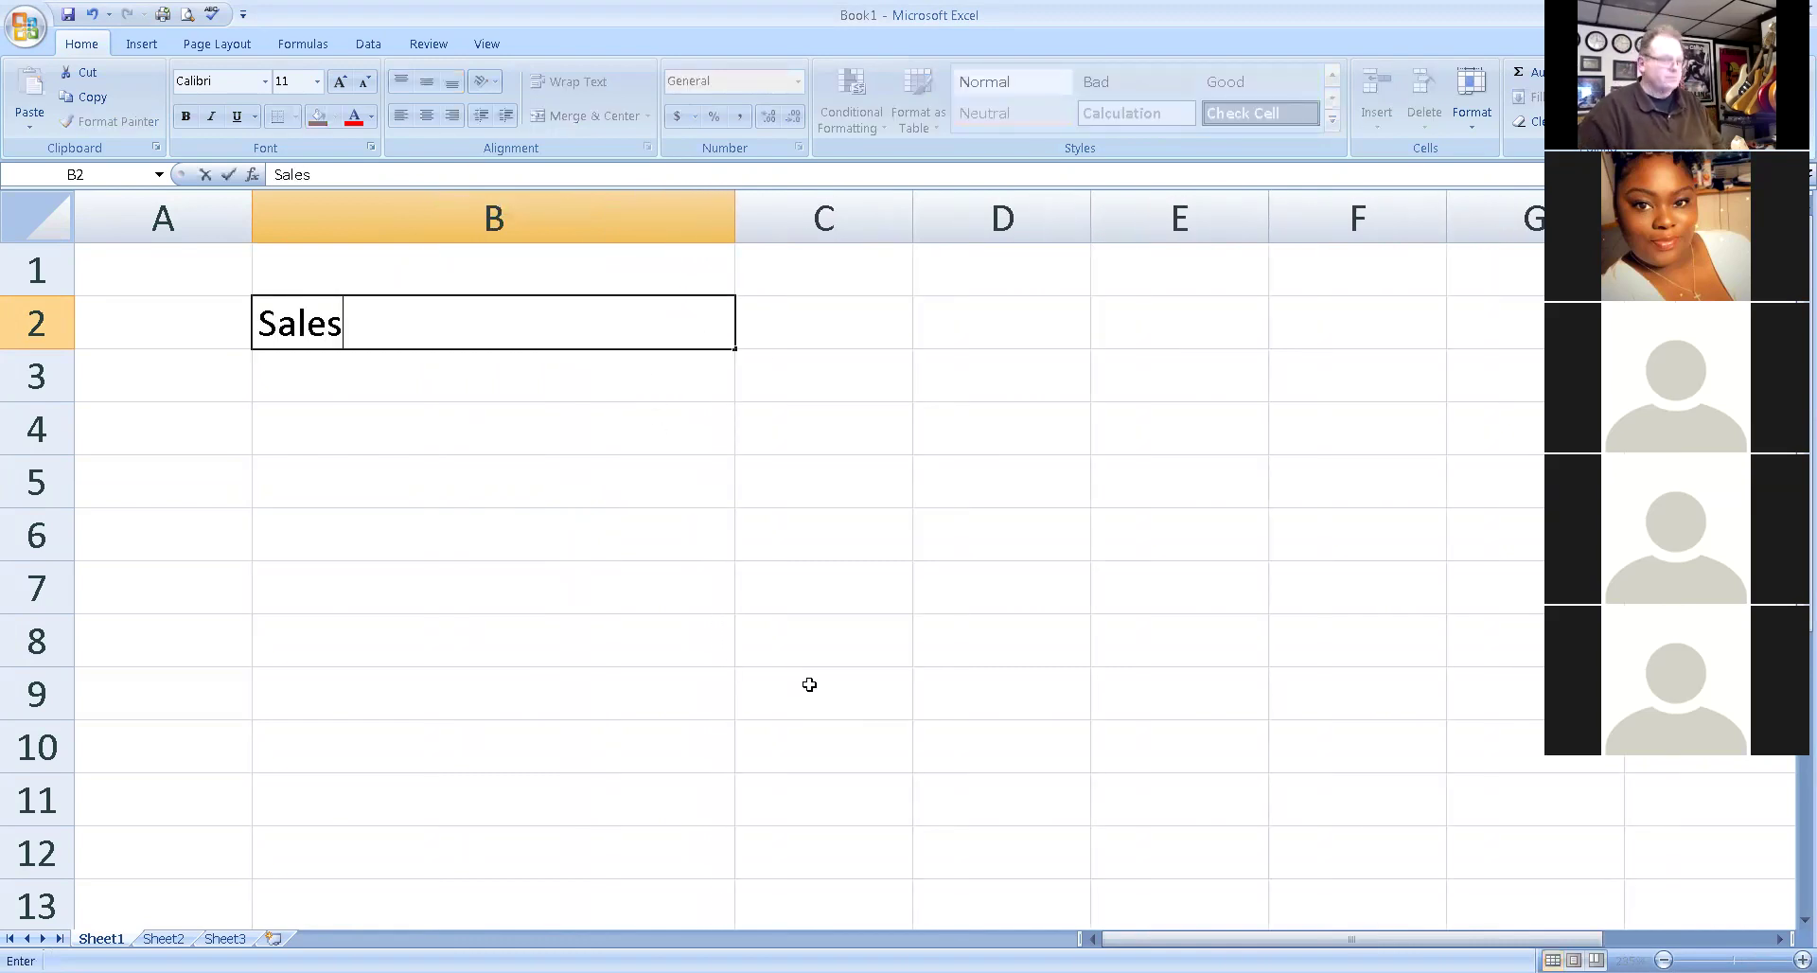
key("Return")
key("Return")
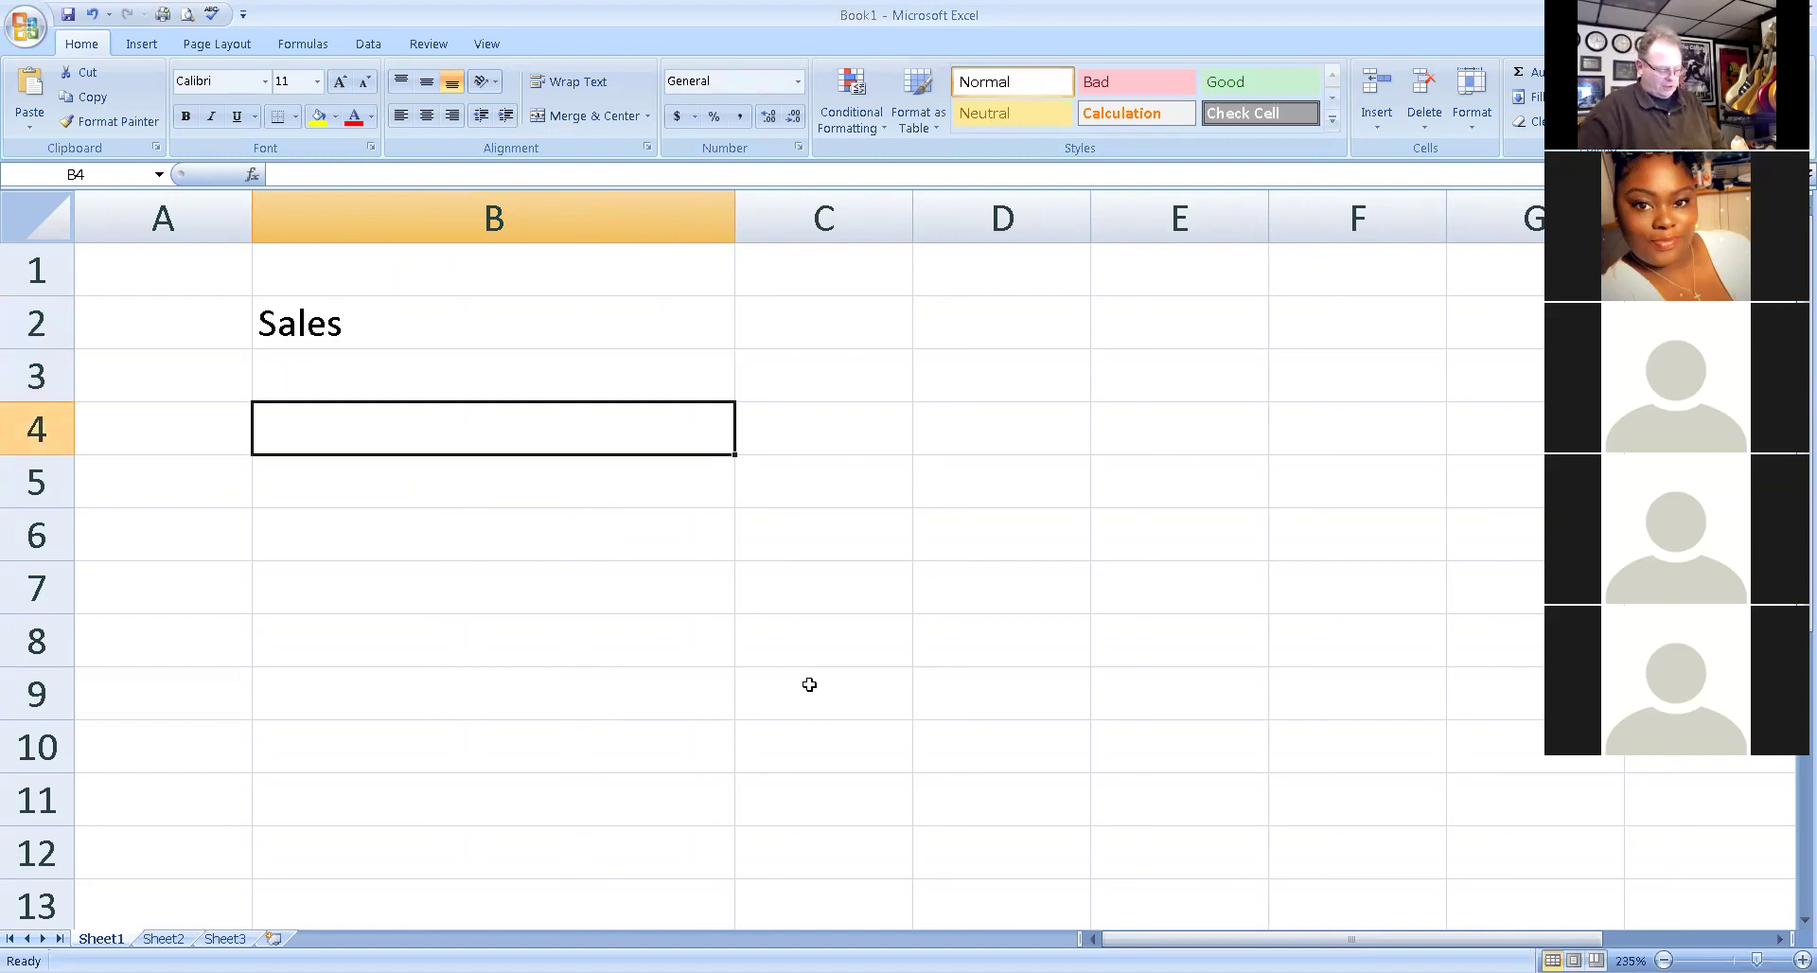
Enter the label Beginning Inventory in B4, leaving a blank row below Sales.
type("Begin")
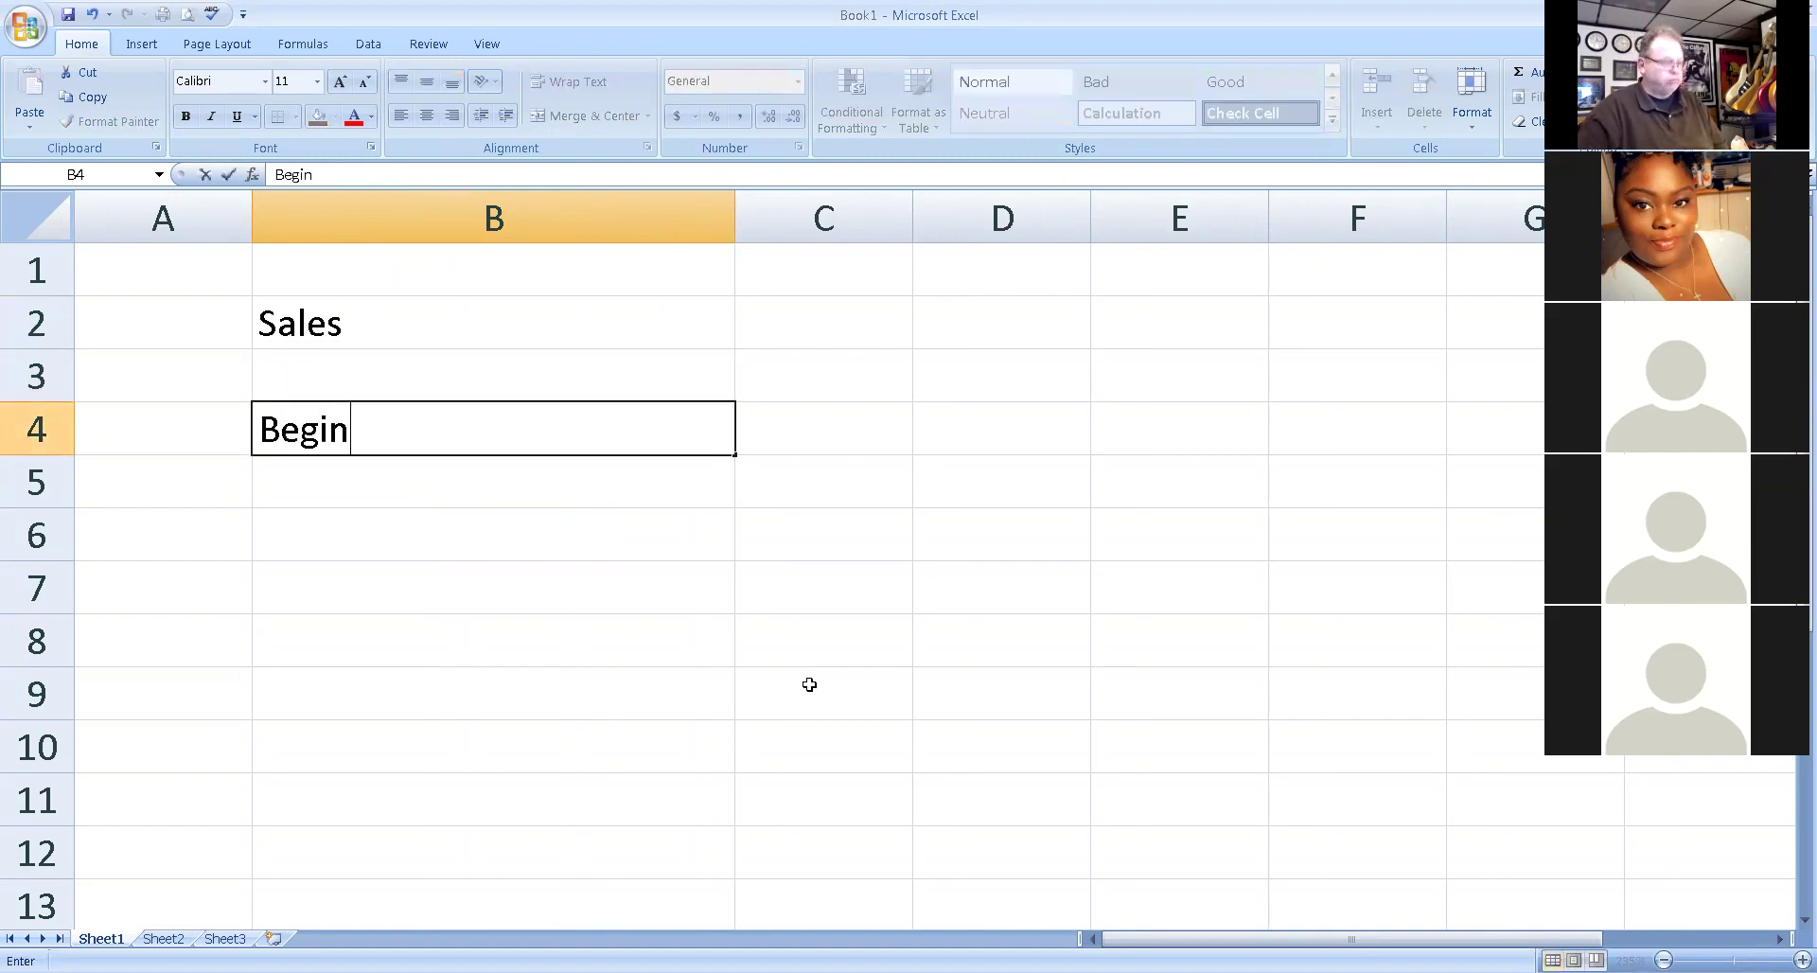
type("ning Inv")
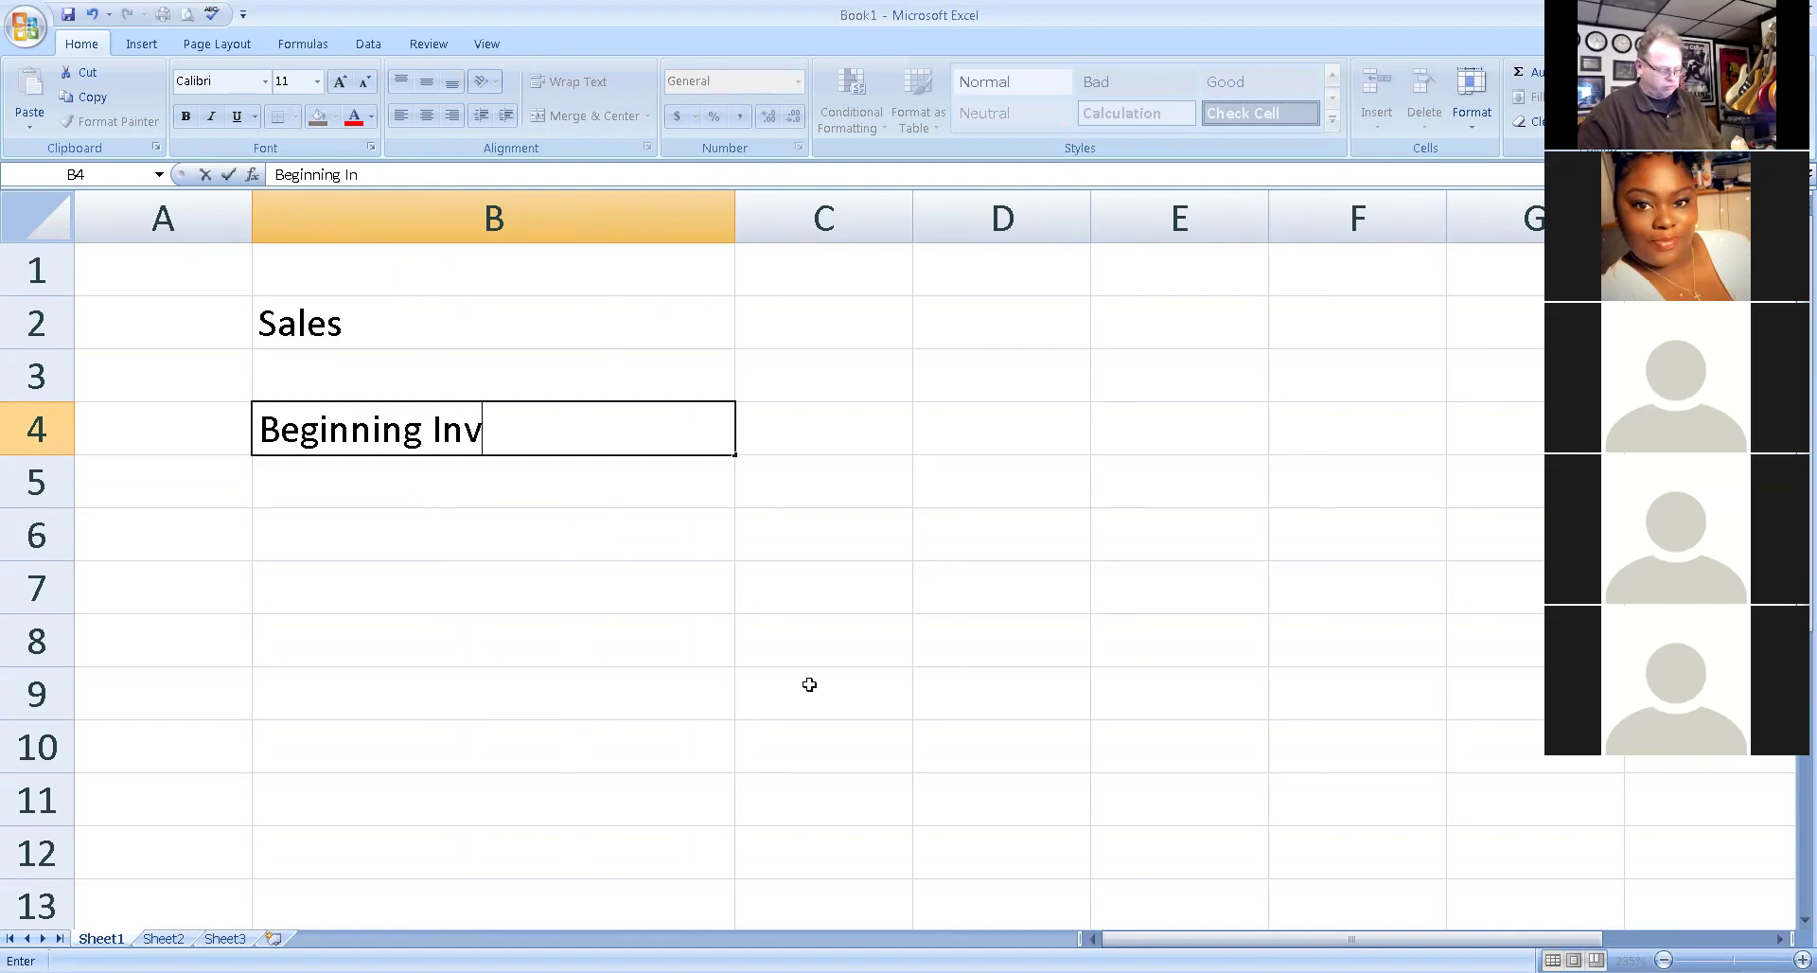
type("entory")
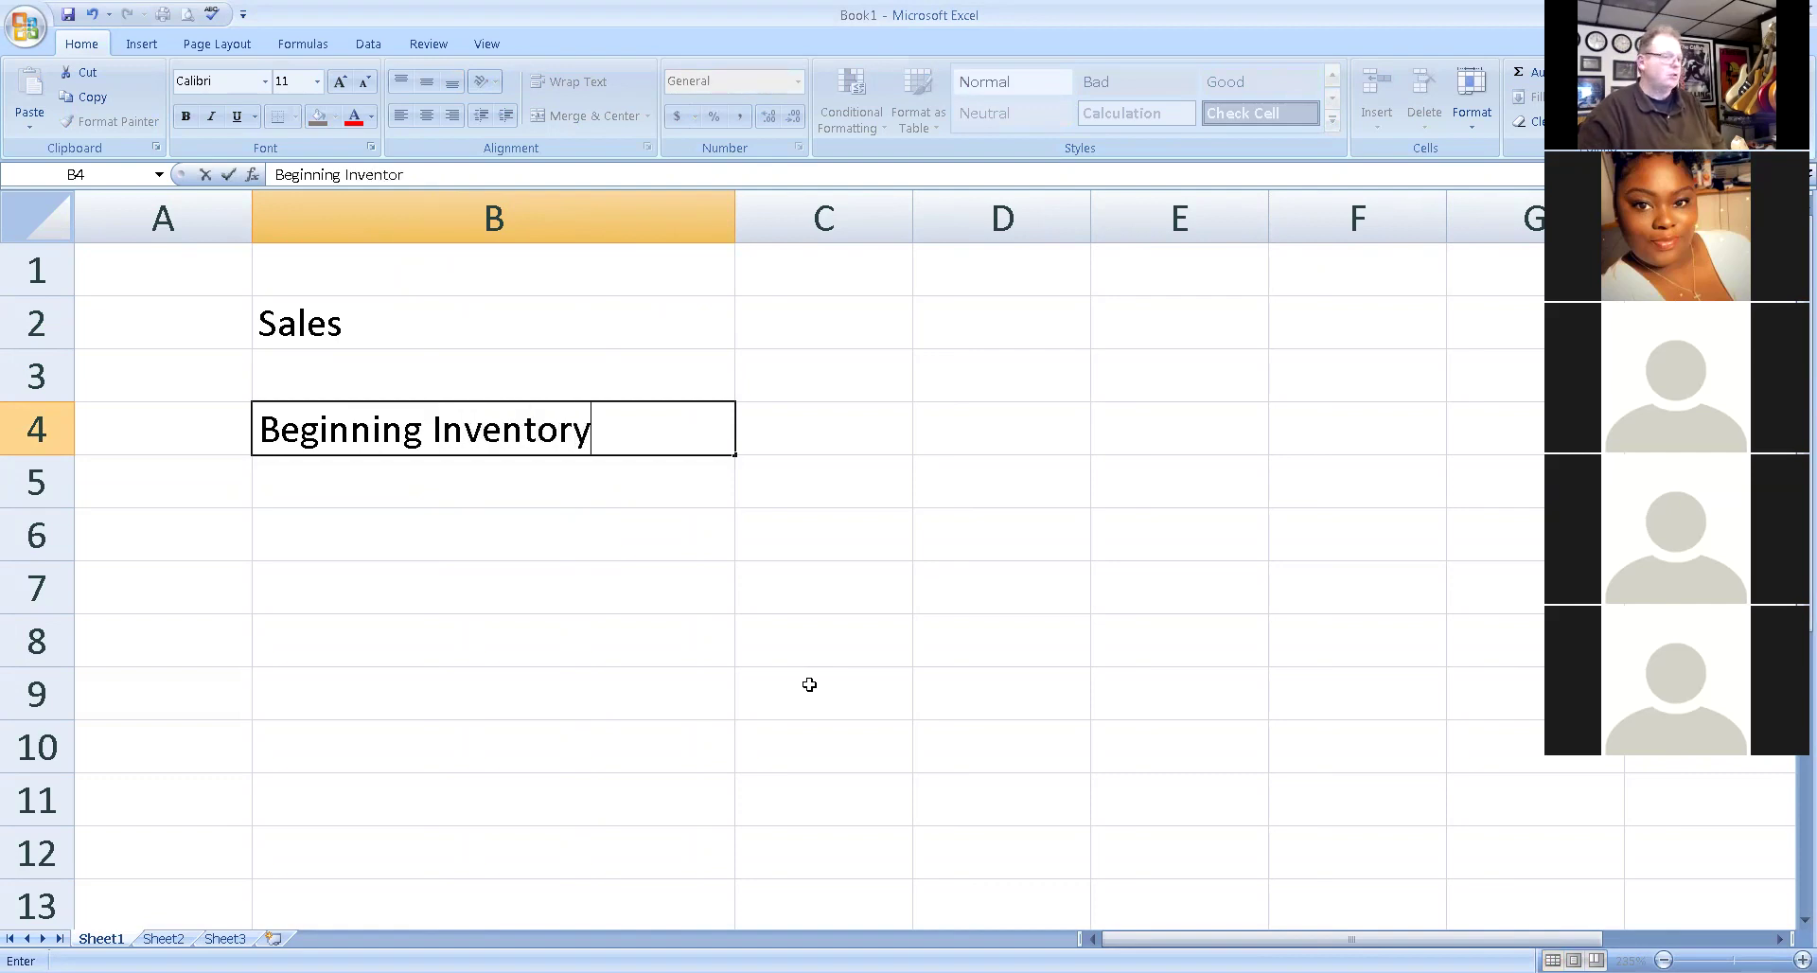
key("Return")
Enter the labels Purchases in B5 and Available in B6.
type("Pu")
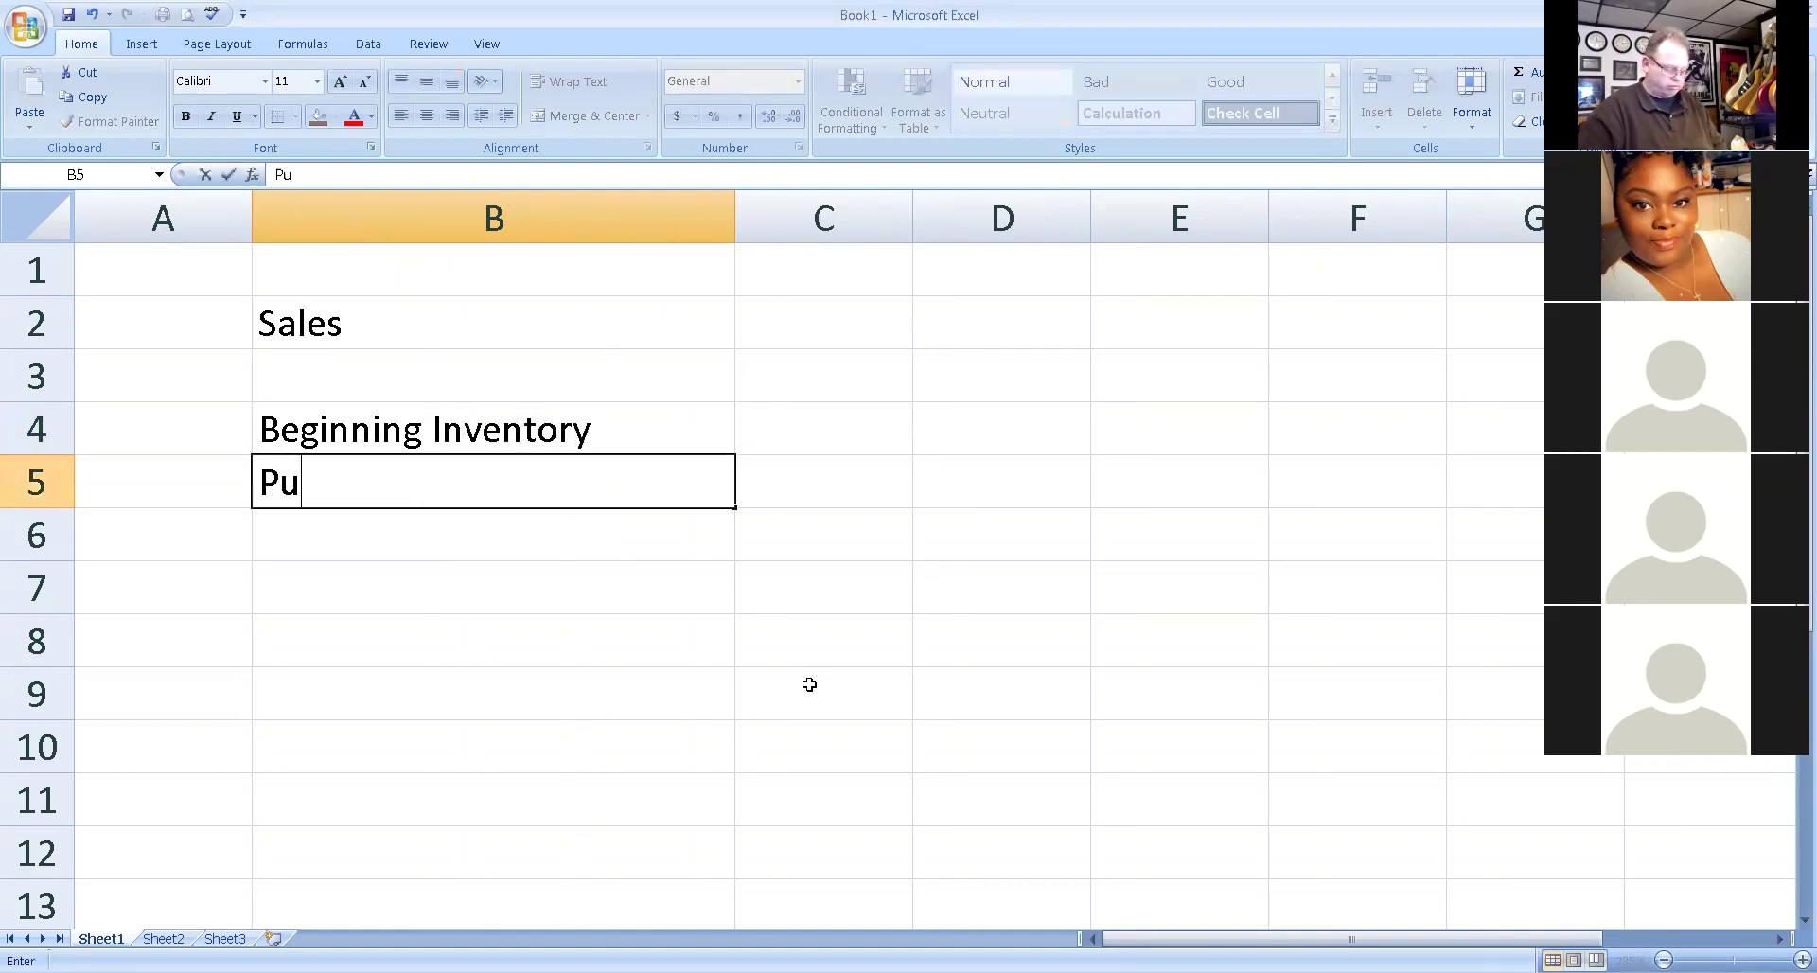
type("rchases")
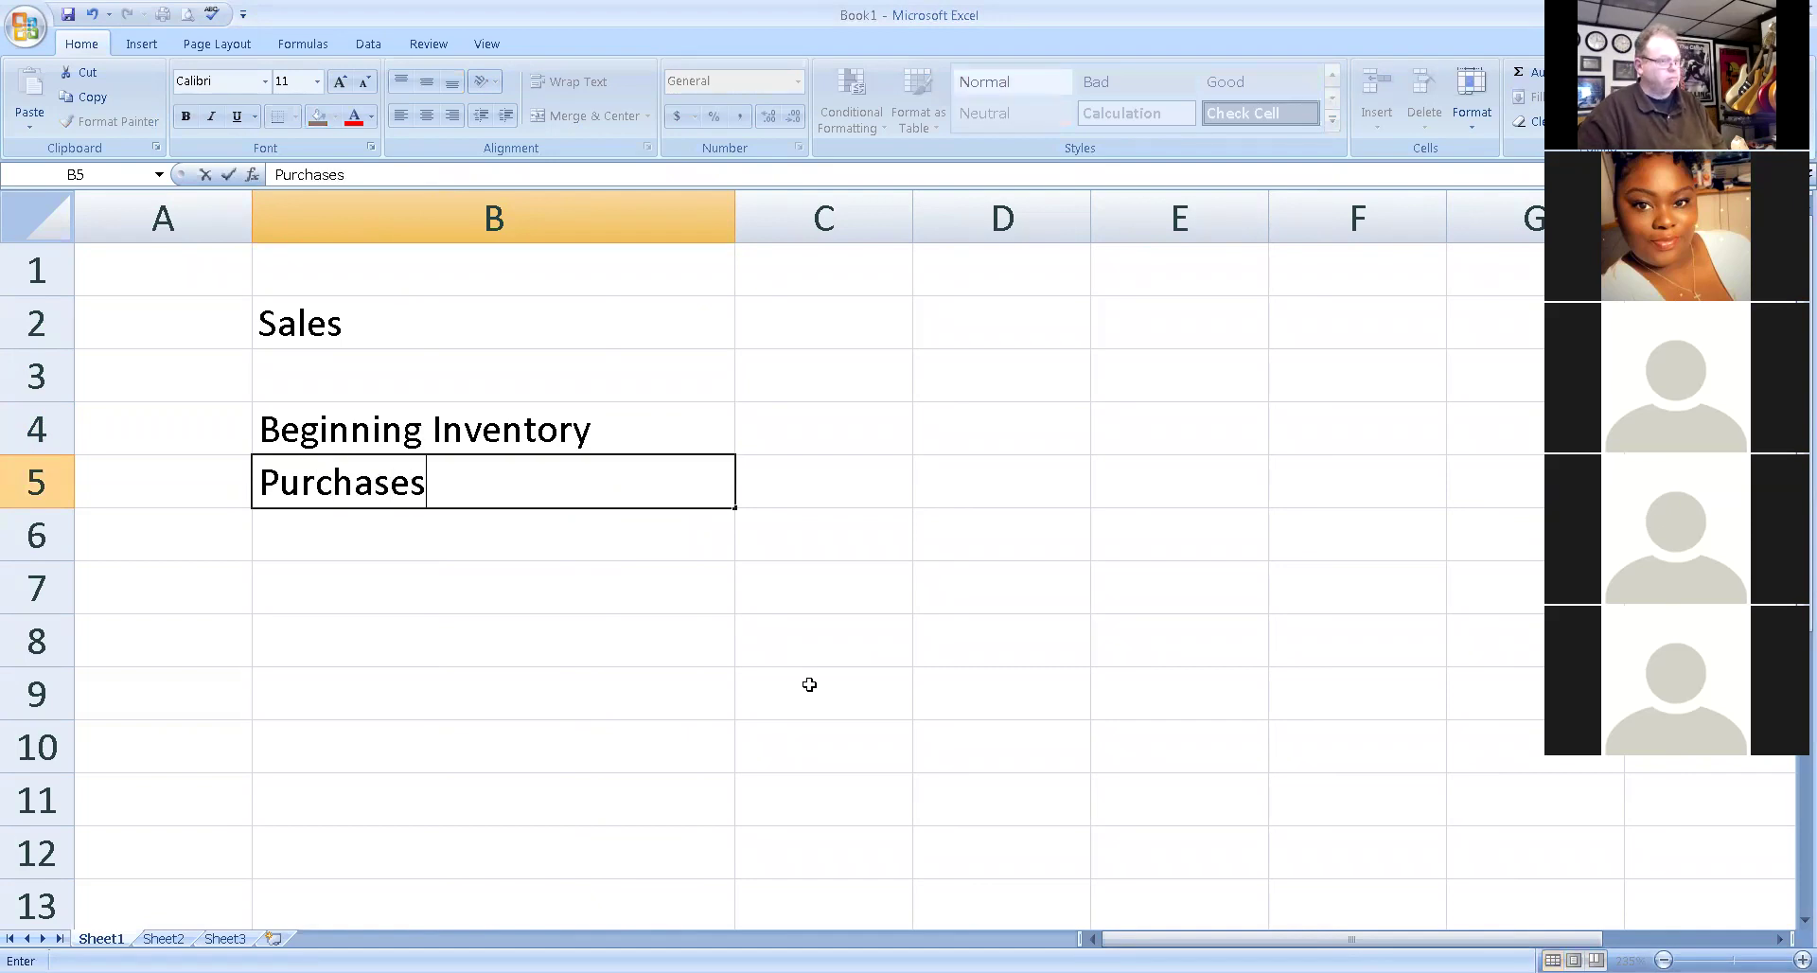
key("Return")
type("Av")
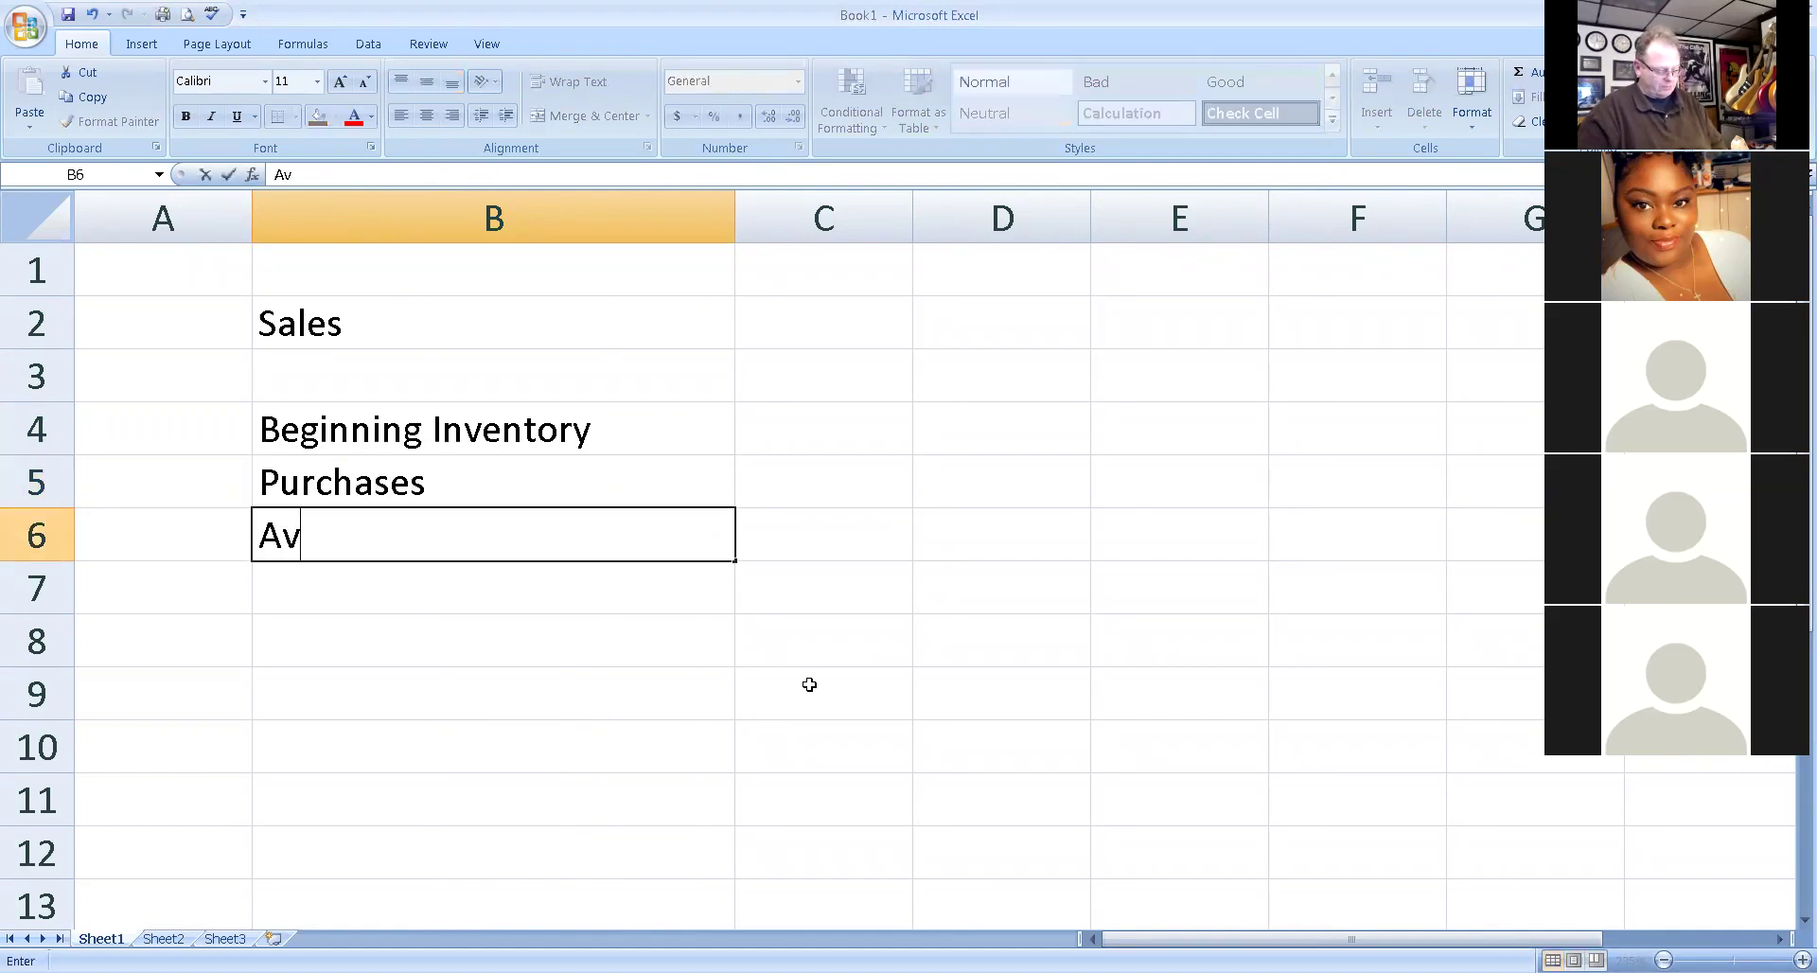
type("ailable")
key("Return")
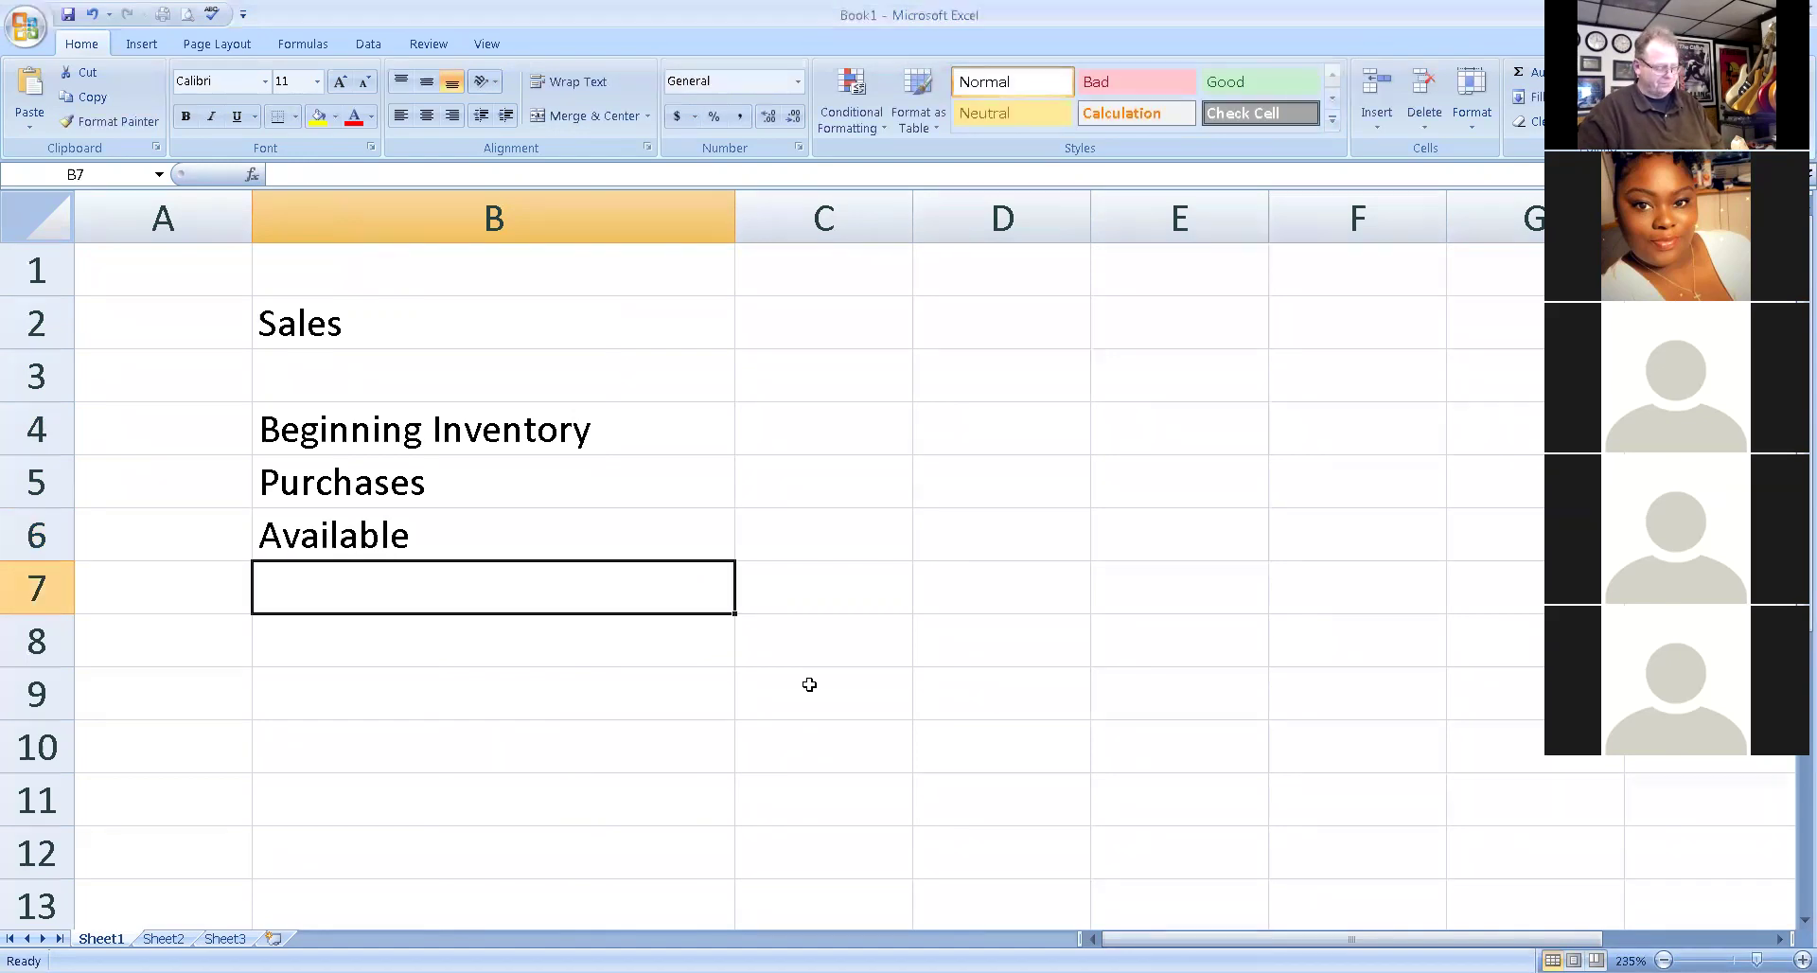
Enter the label Ending Inventory in B7, directly below Available.
type("En")
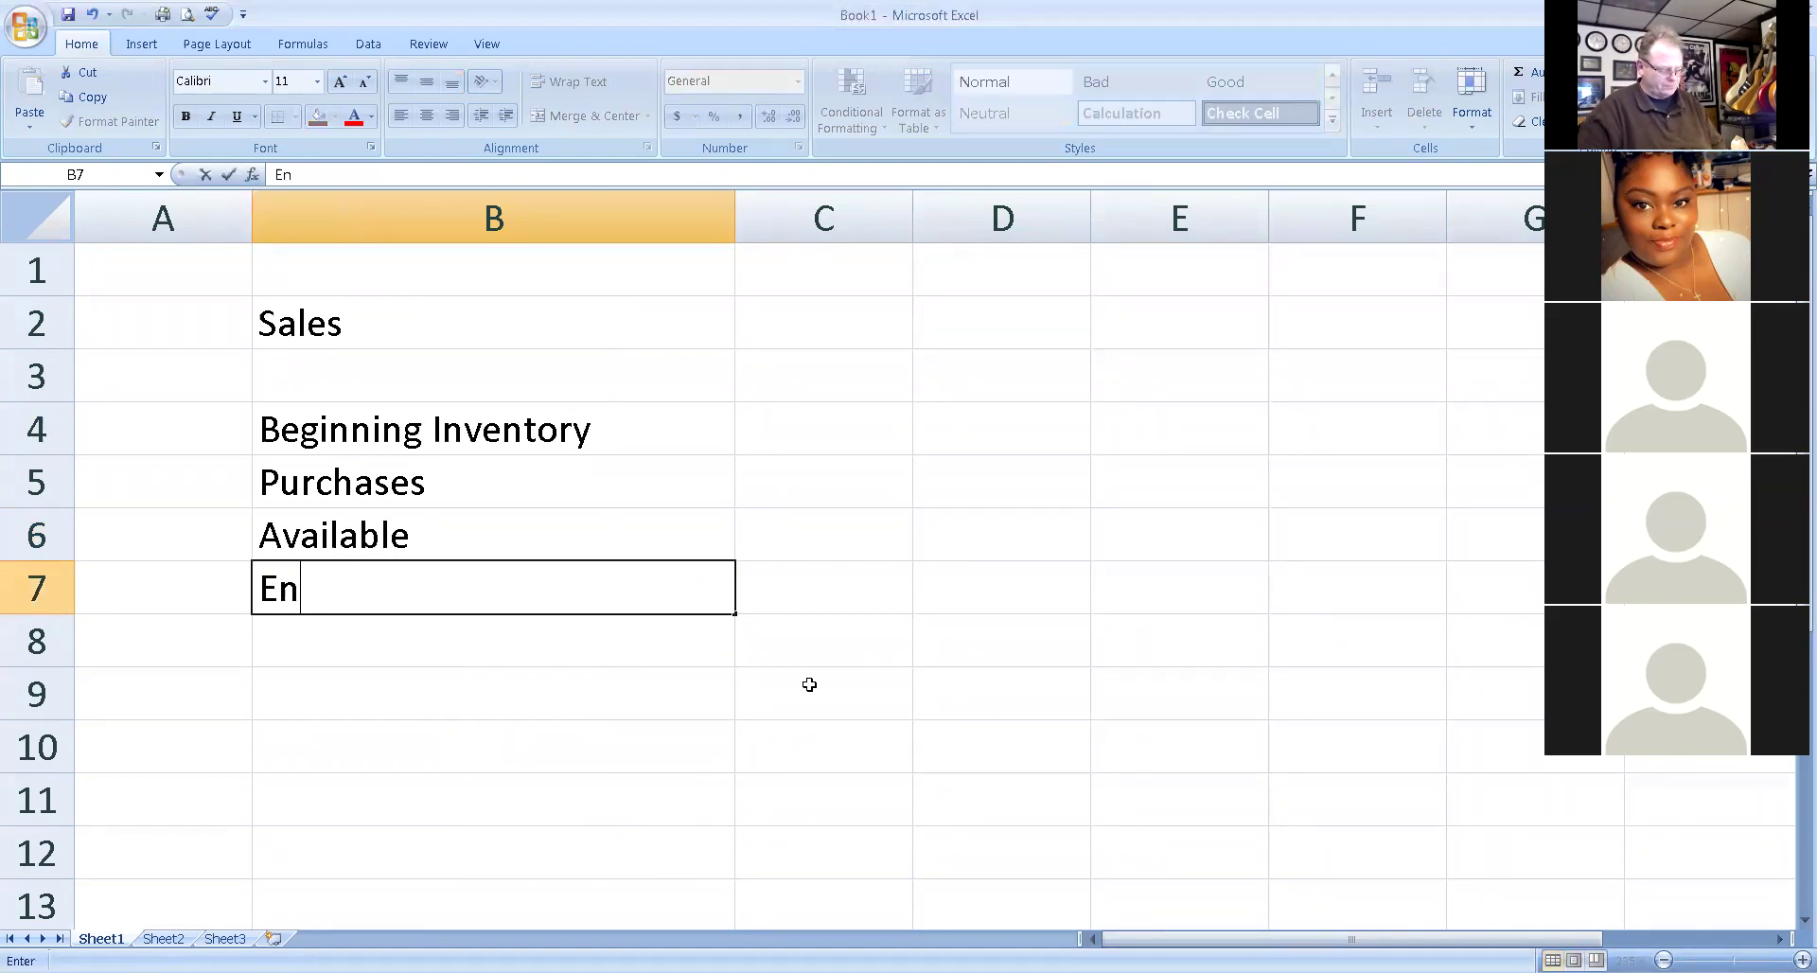
type("ding in")
key("BackSpace")
type("I")
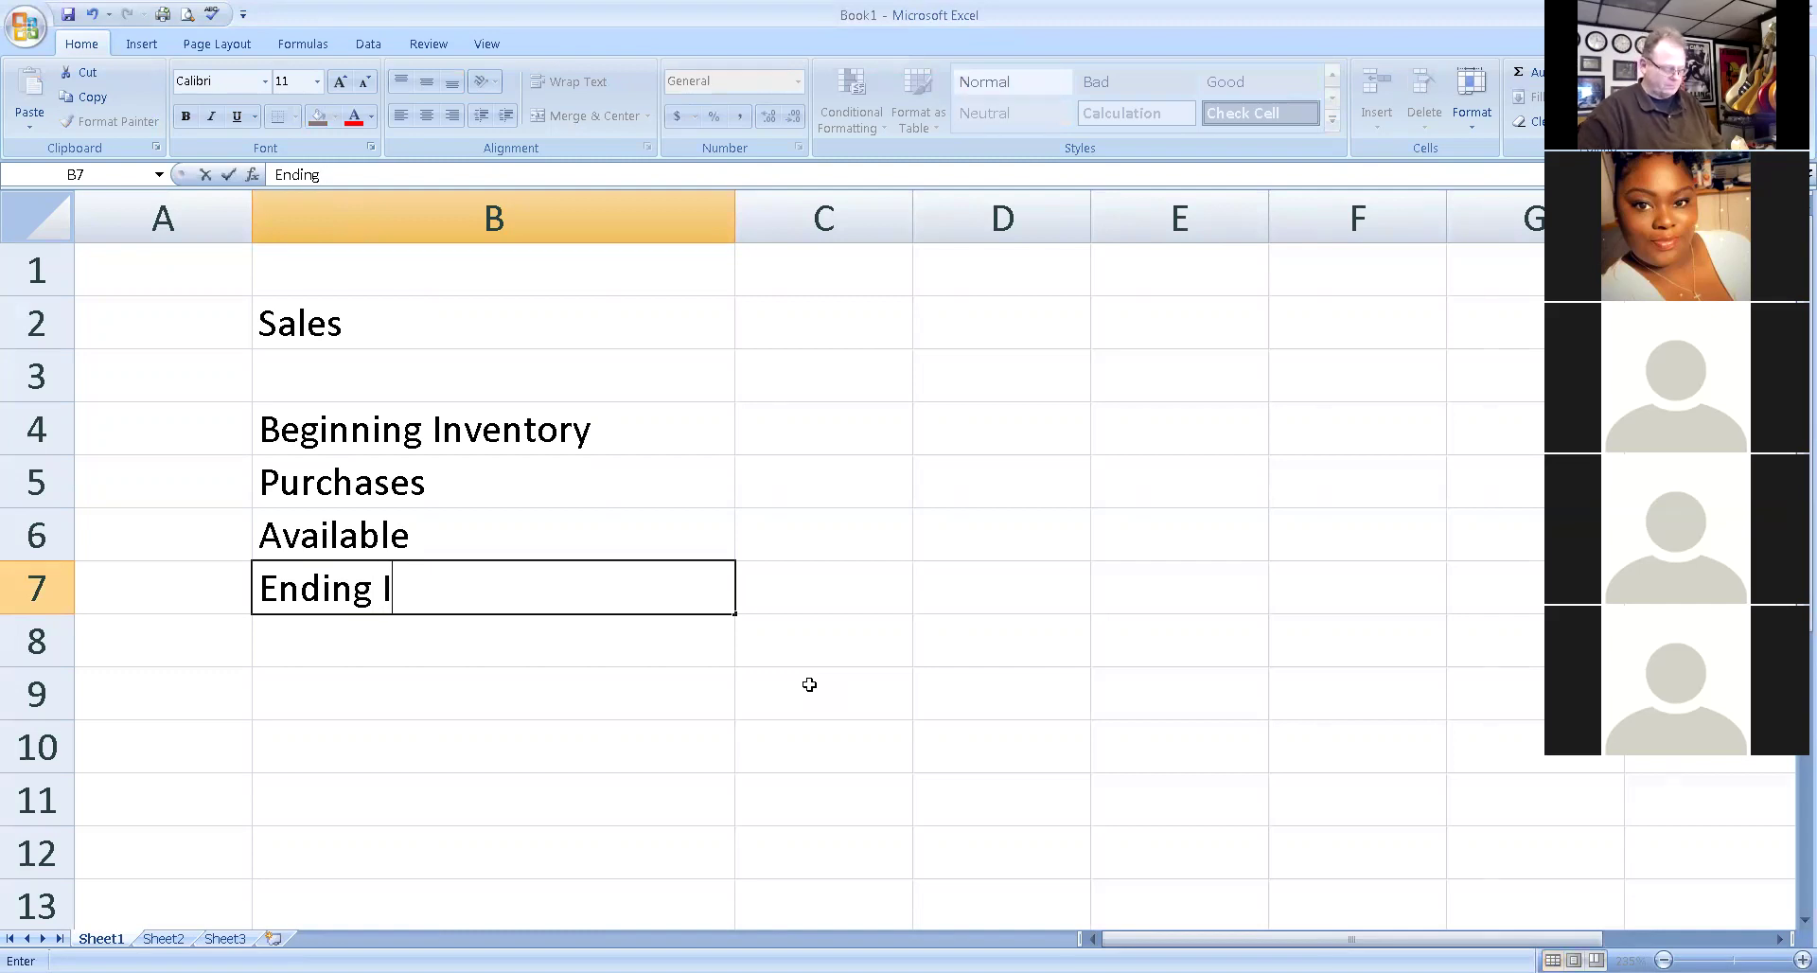
type("nventory")
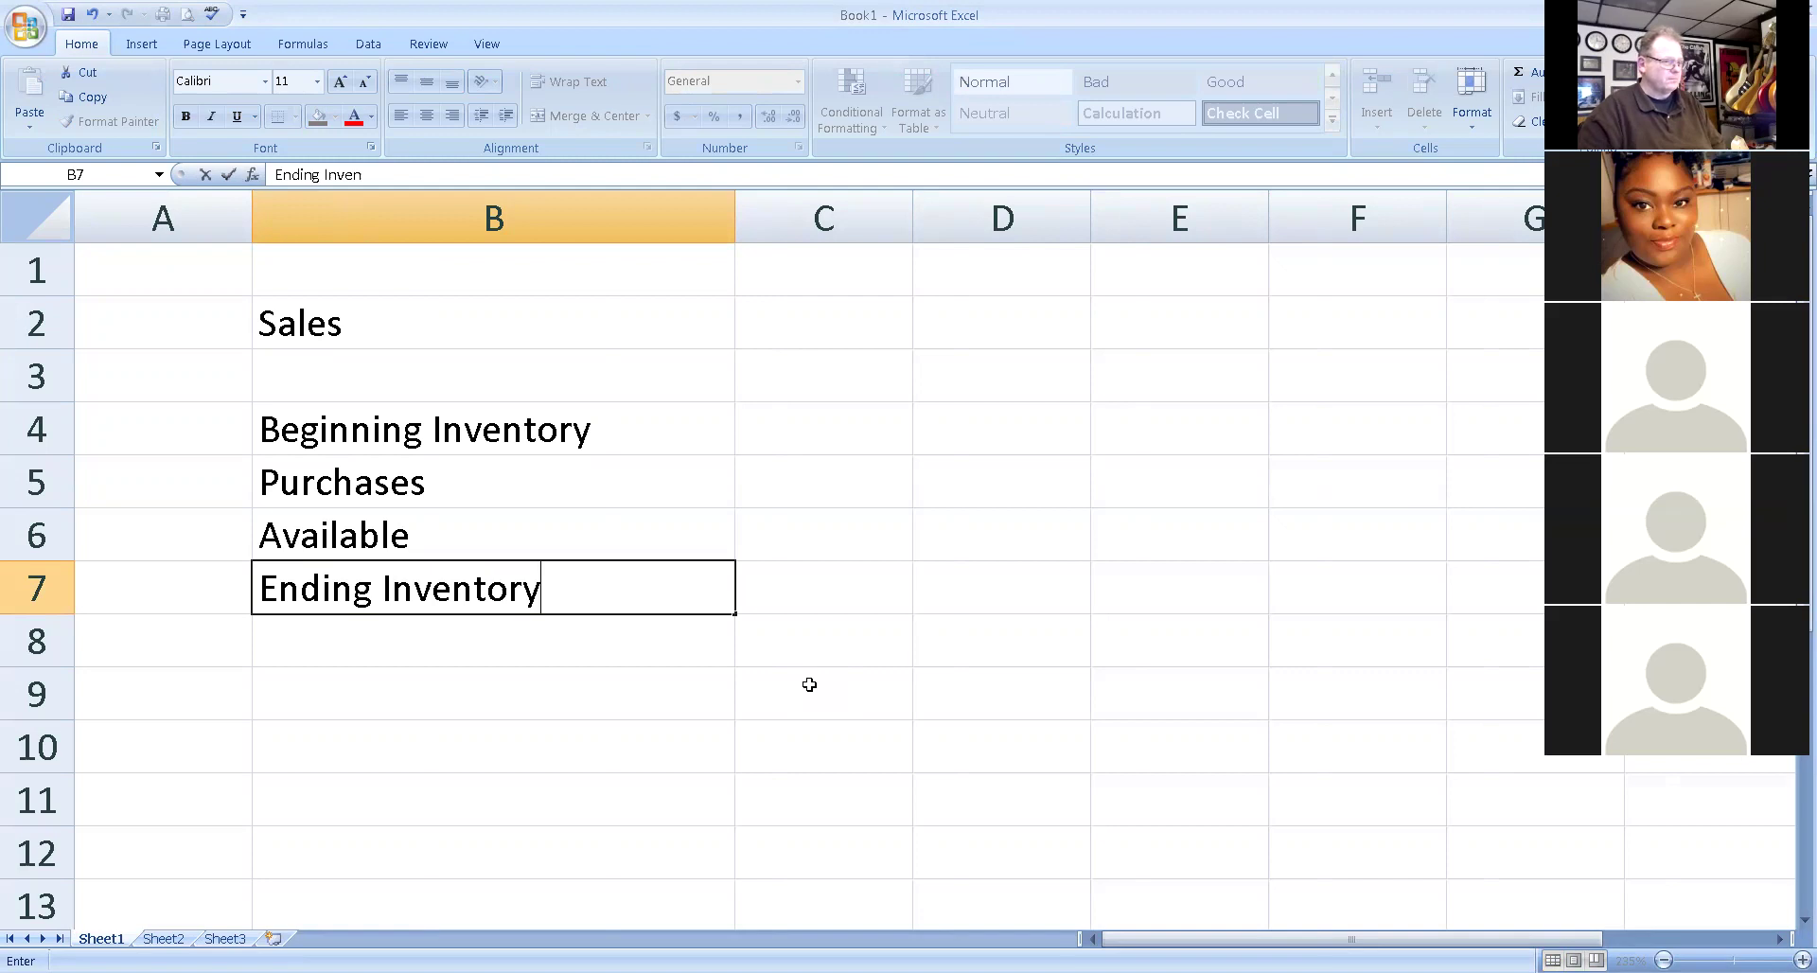
key("Return")
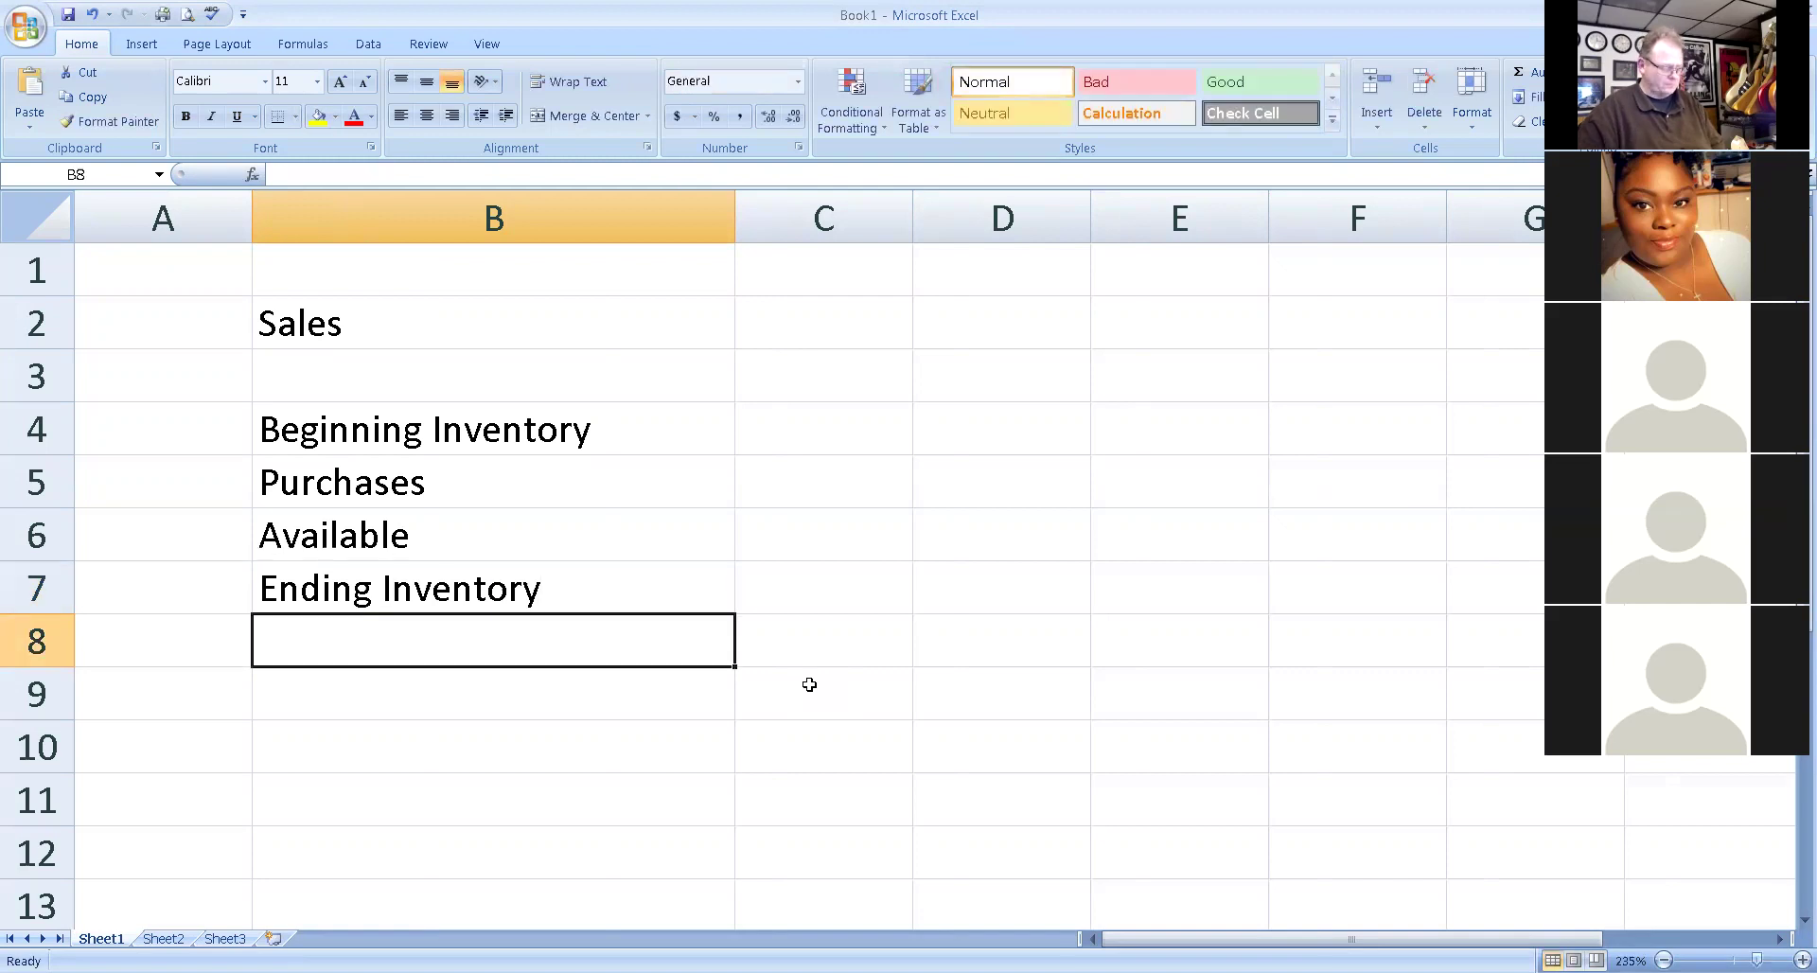
Skip row 8 and enter the label Cost of Goods Sold in B9.
key("Return")
type("Cost")
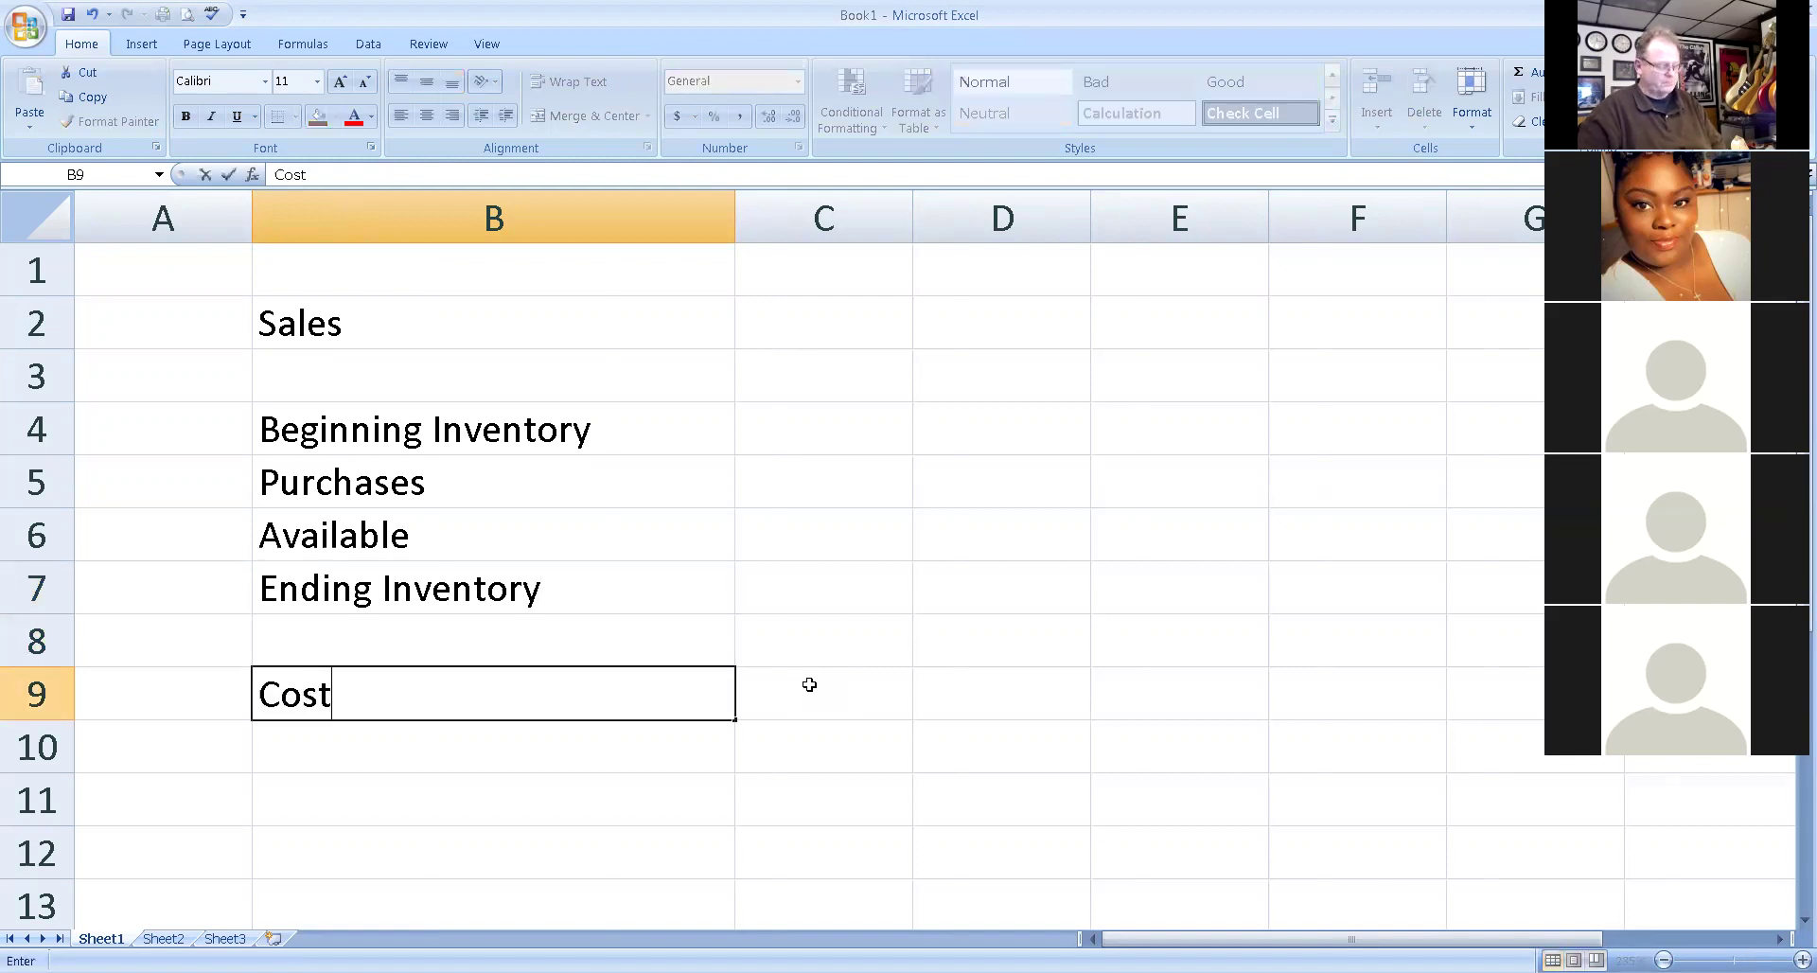
type(" of Goo")
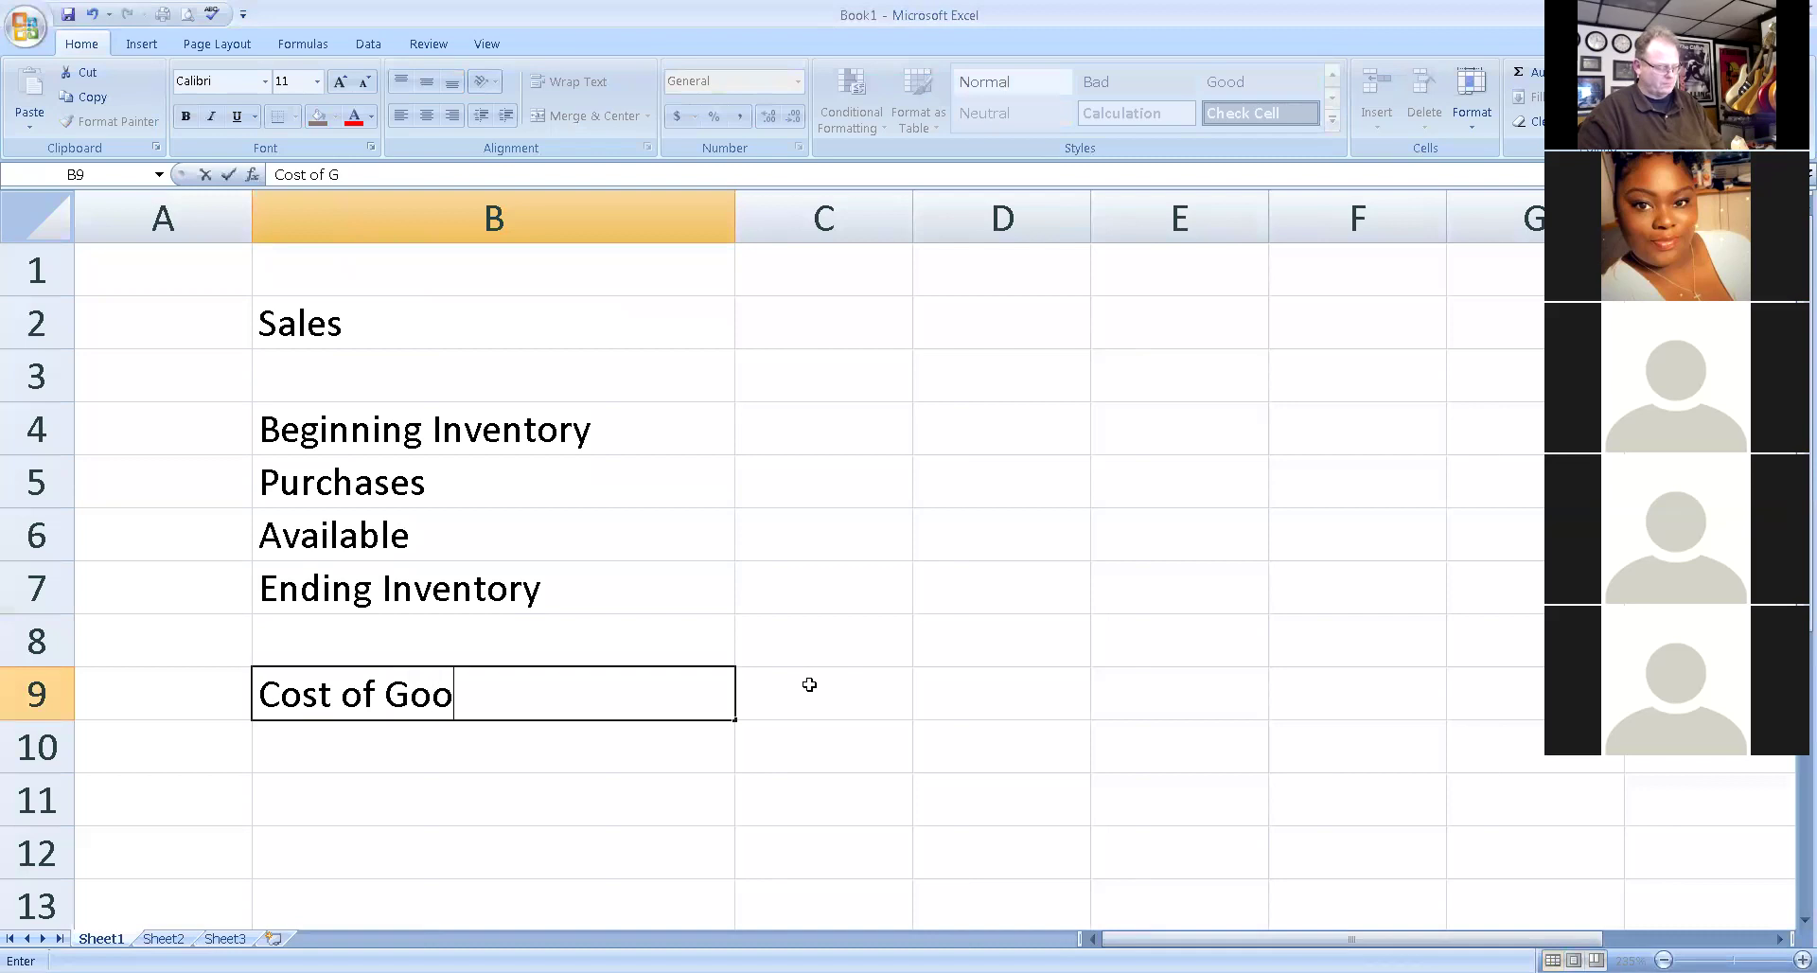
type("ds Solt")
key("BackSpace")
type("d")
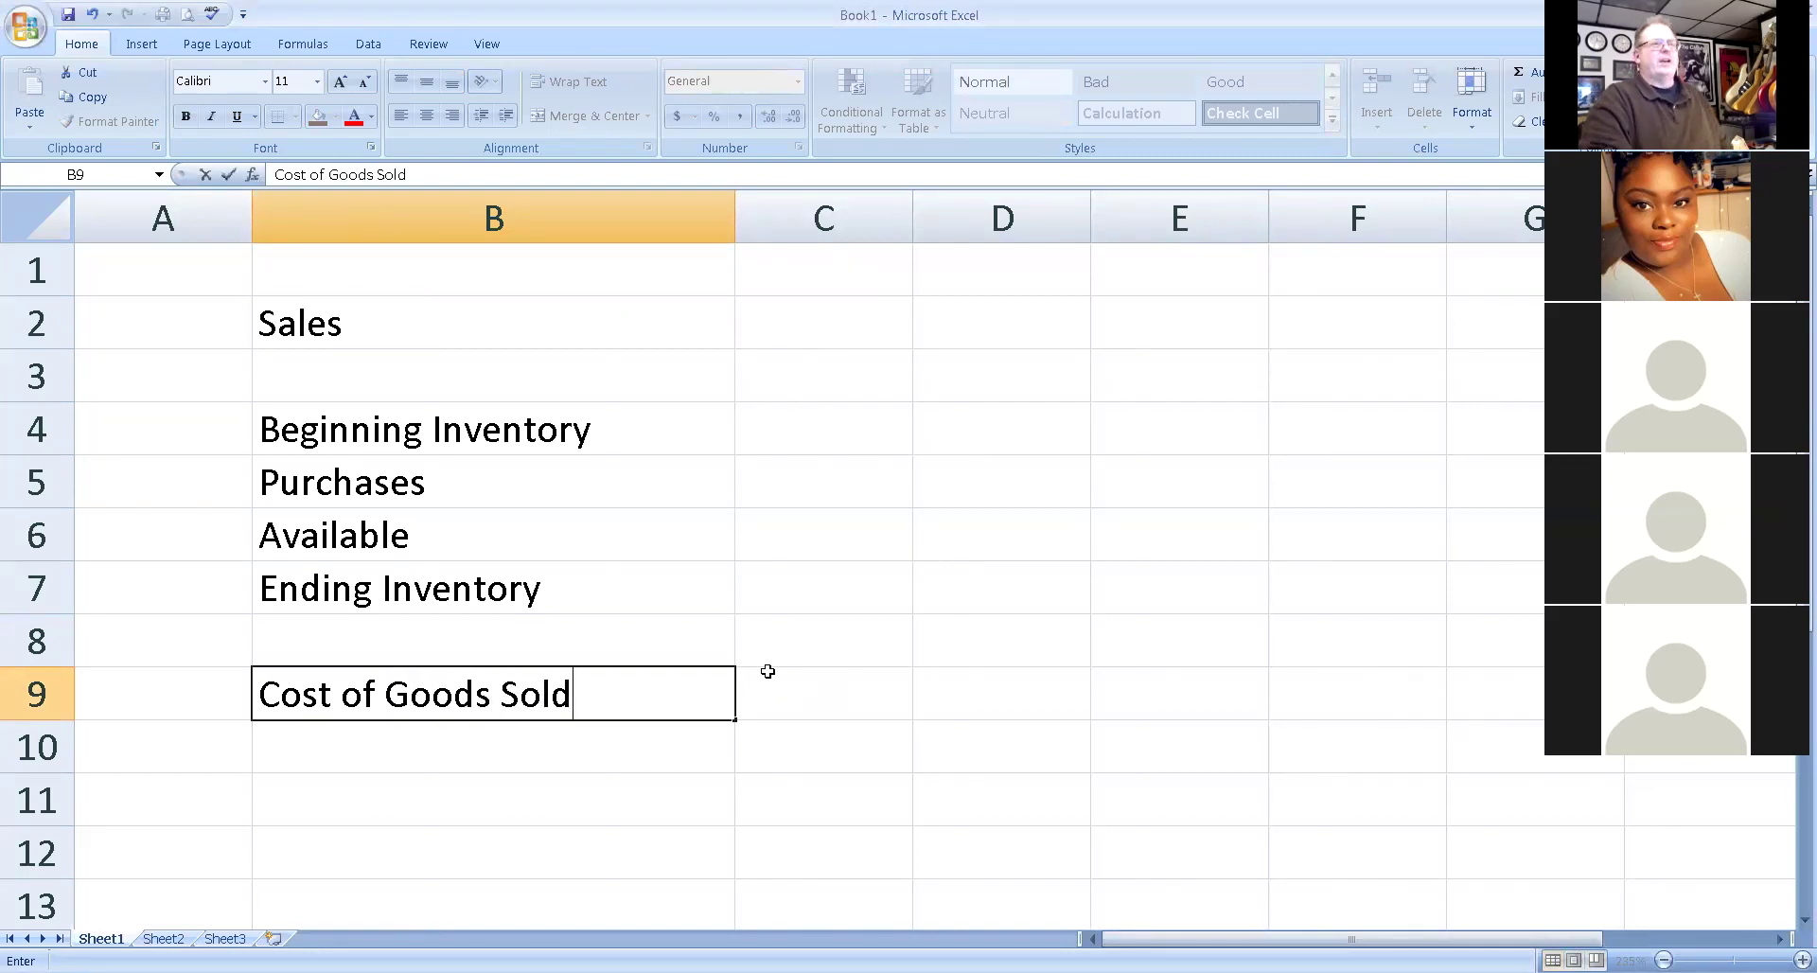
Enter 5000 as the Sales amount in E2.
left_click(1228, 312)
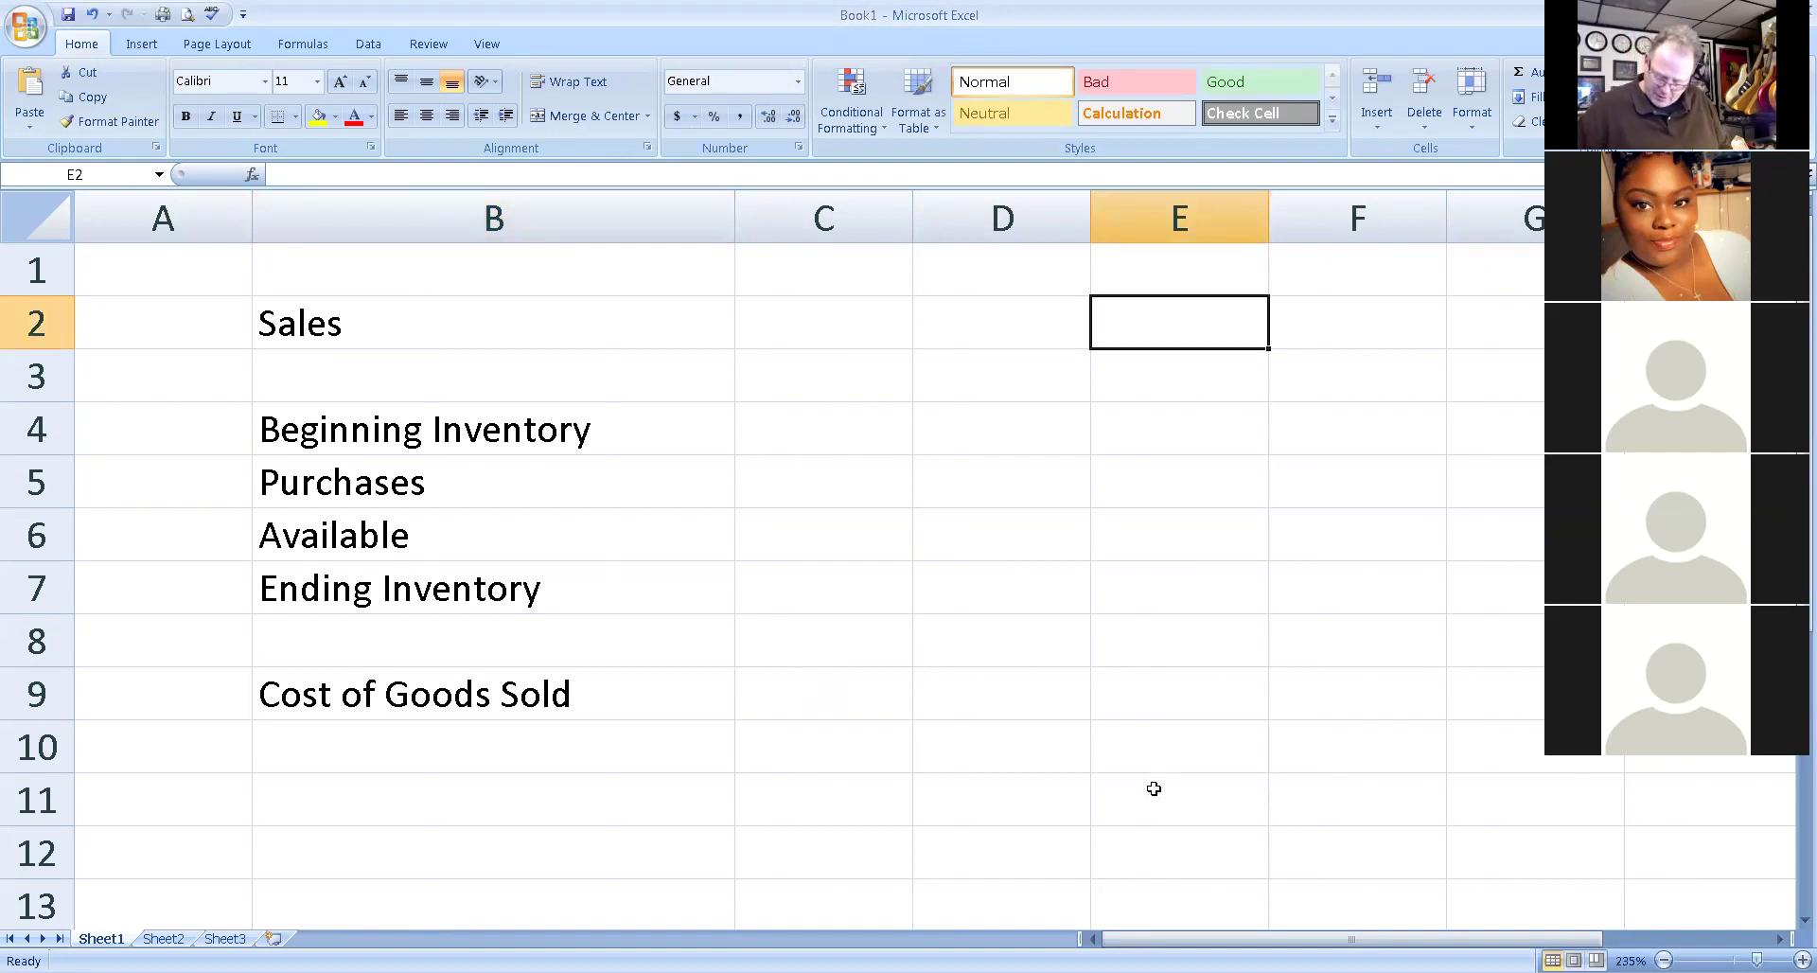
type("5")
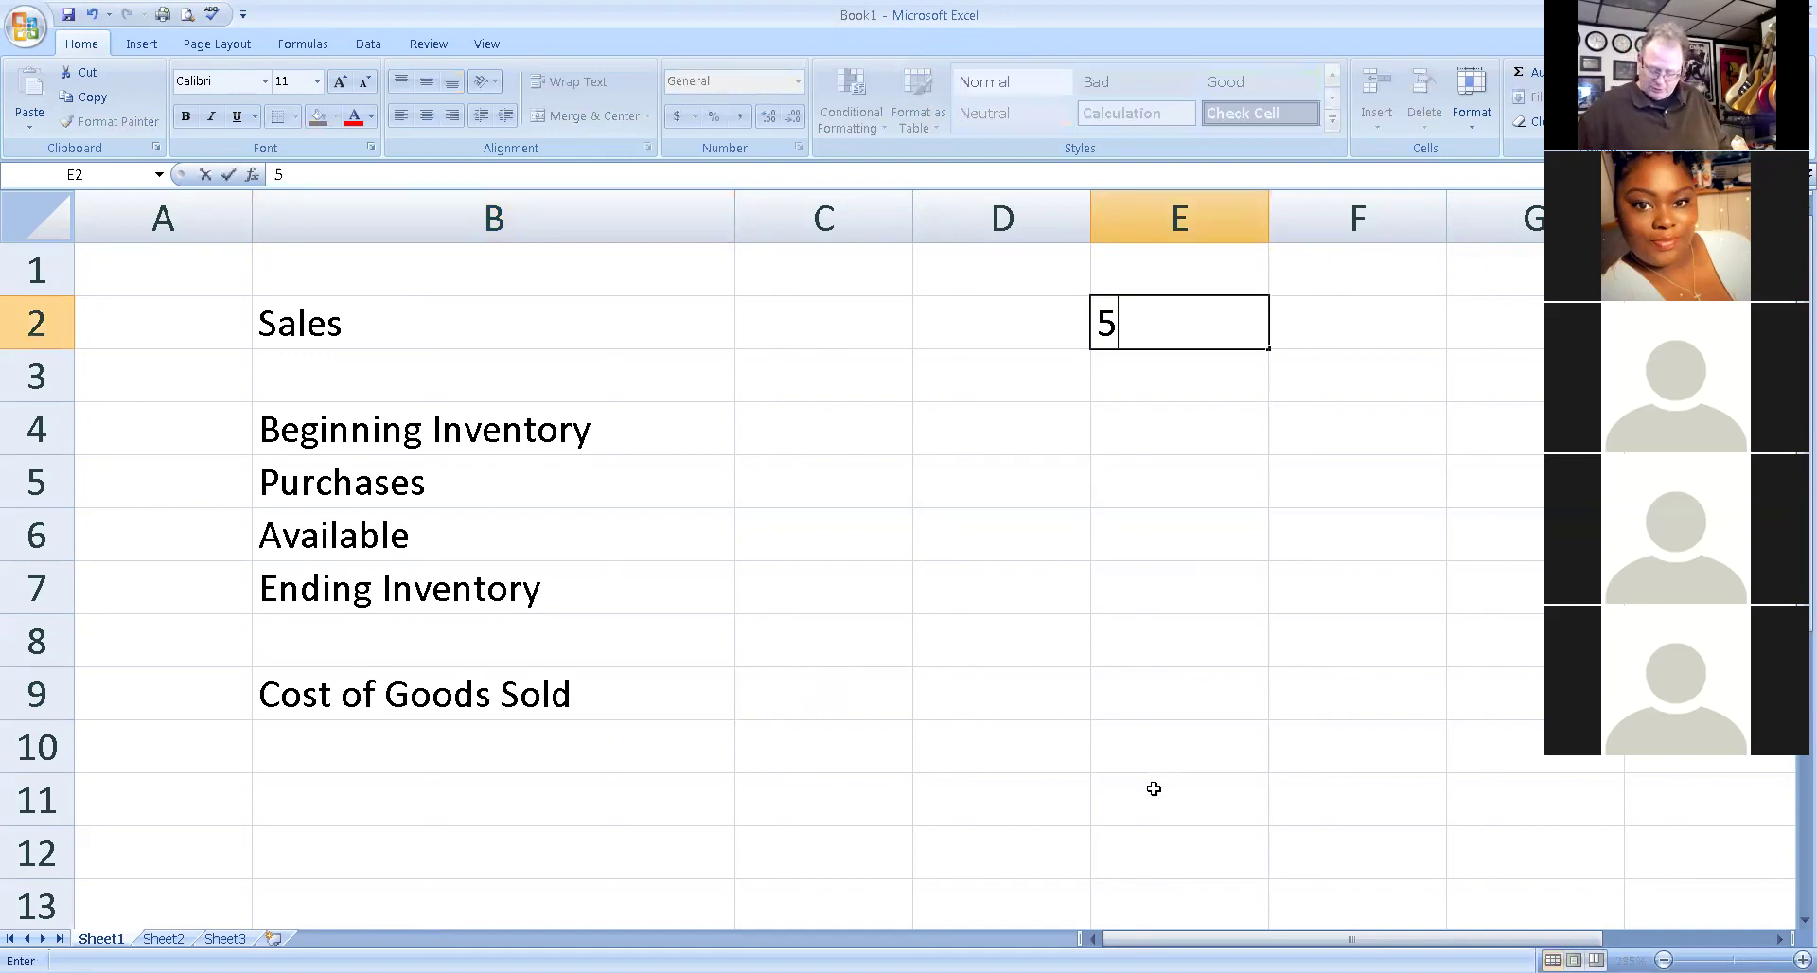
type("000")
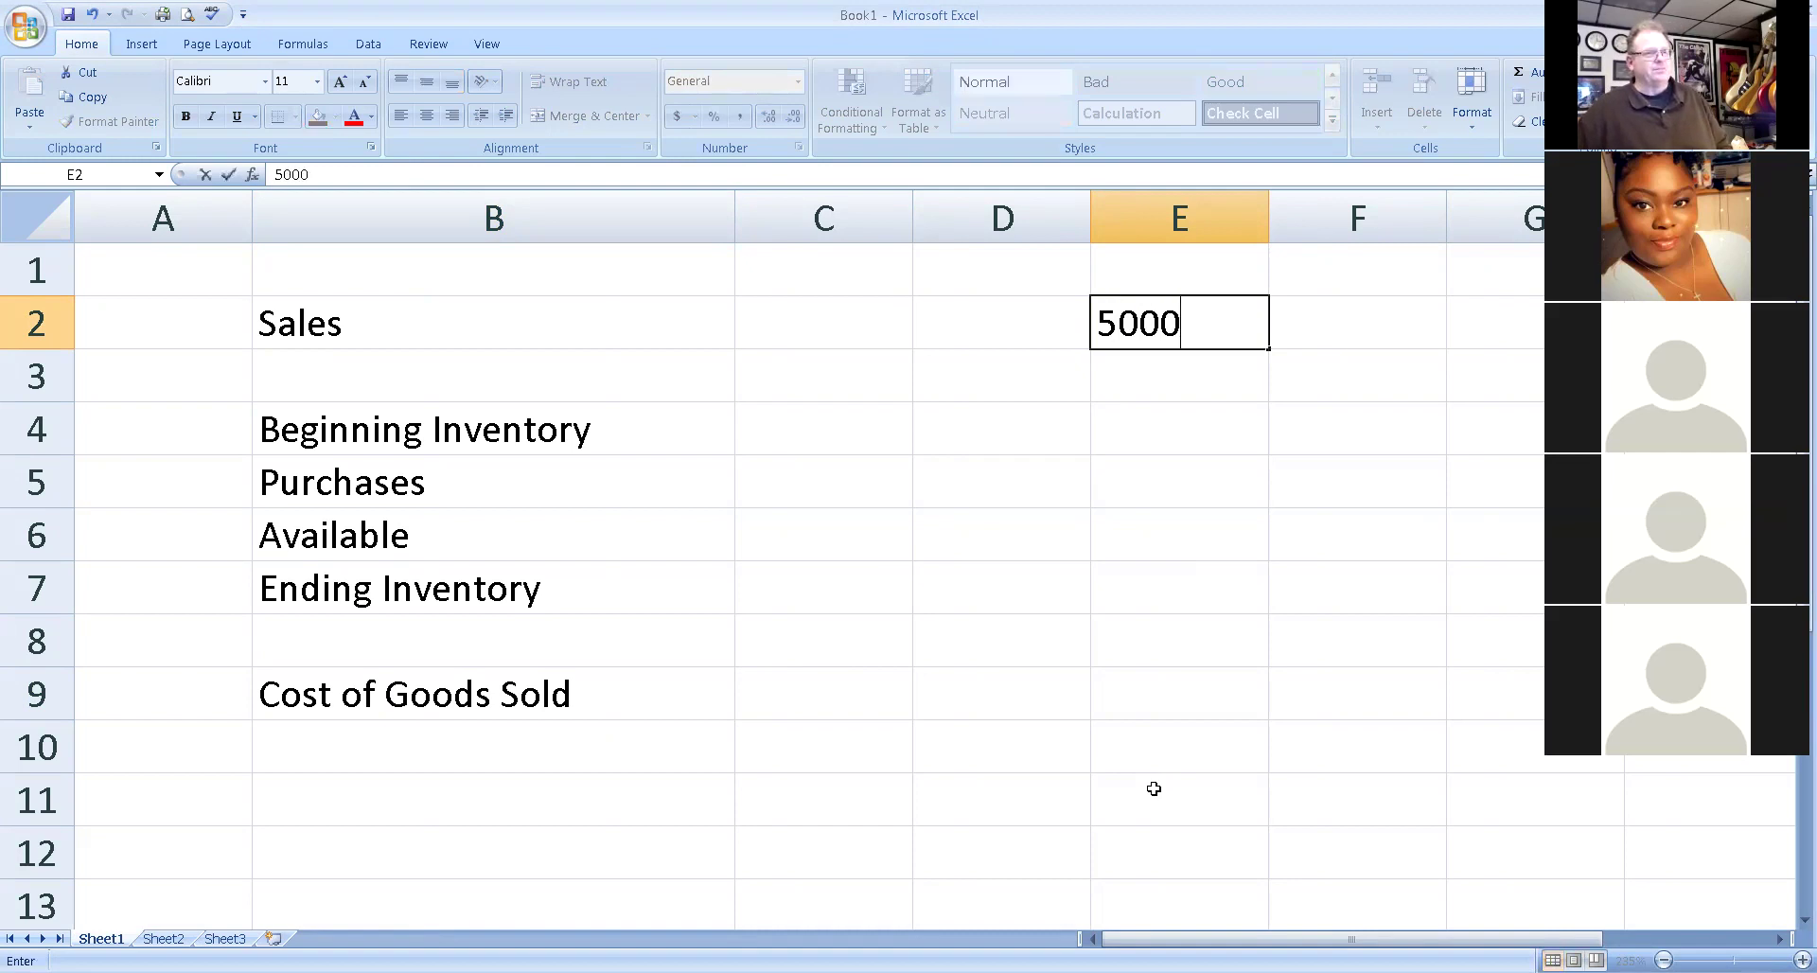
key("Return")
Format the entire sheet as Number with the 1000 separator and 0 decimal places.
left_click(45, 219)
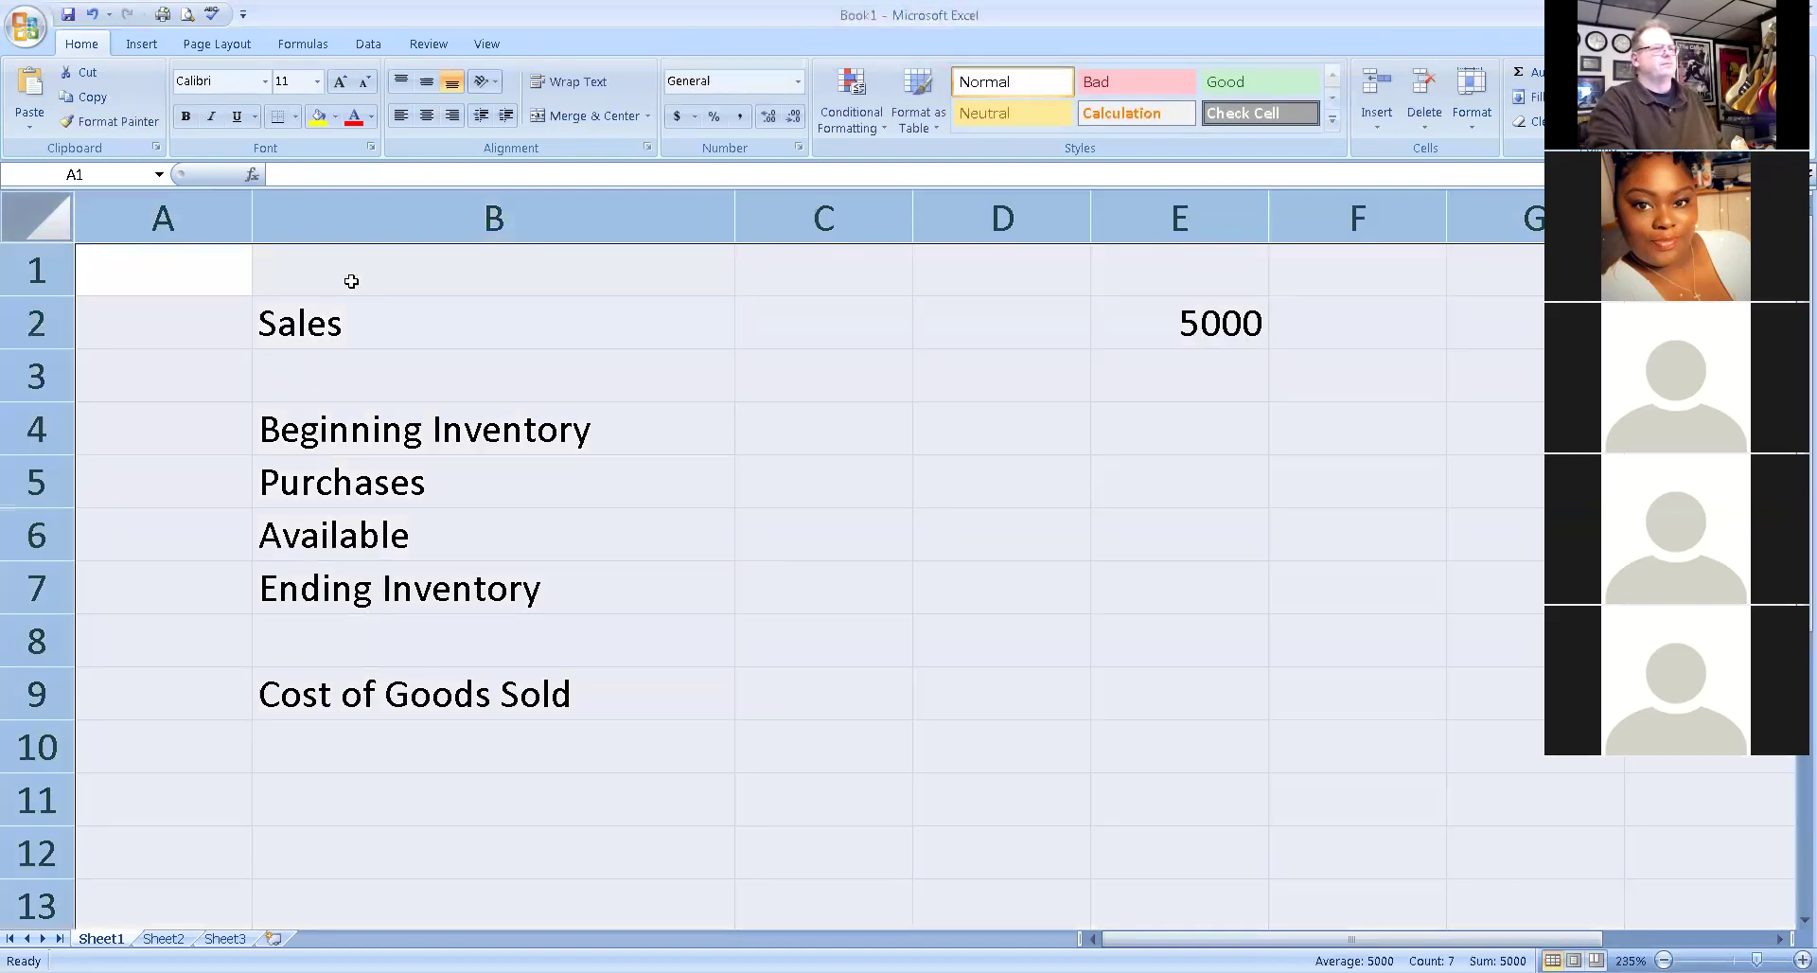
right_click(352, 281)
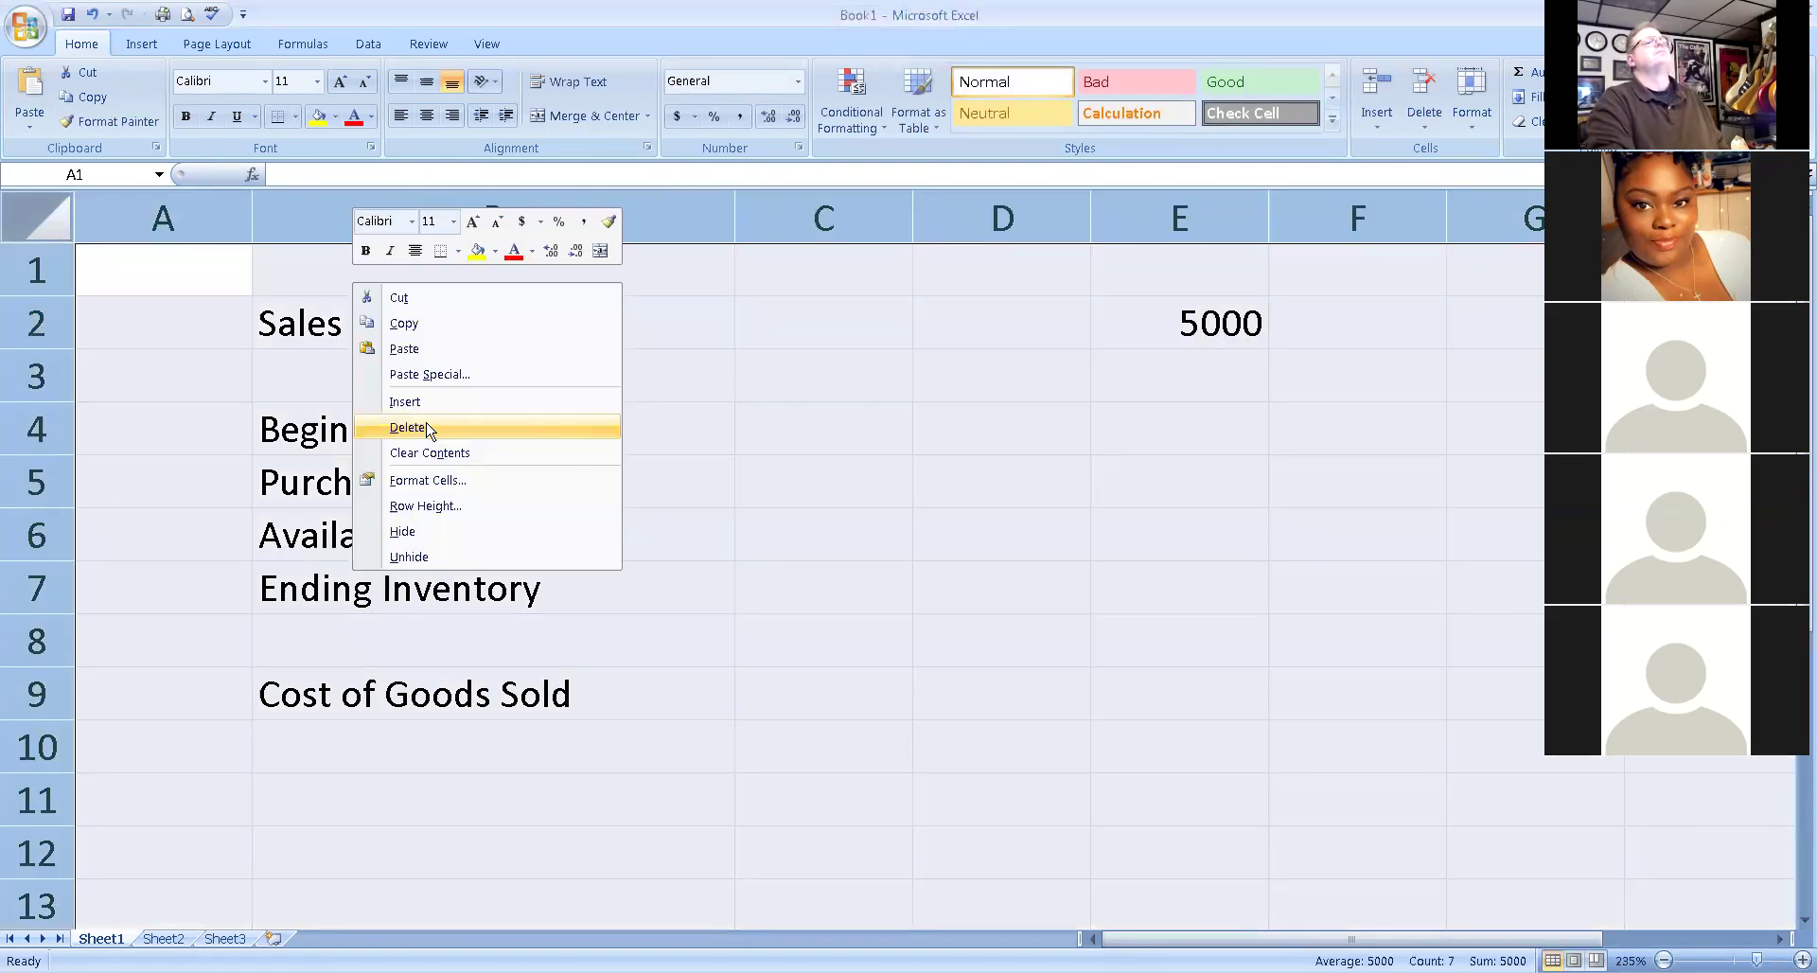
left_click(424, 480)
left_click(185, 312)
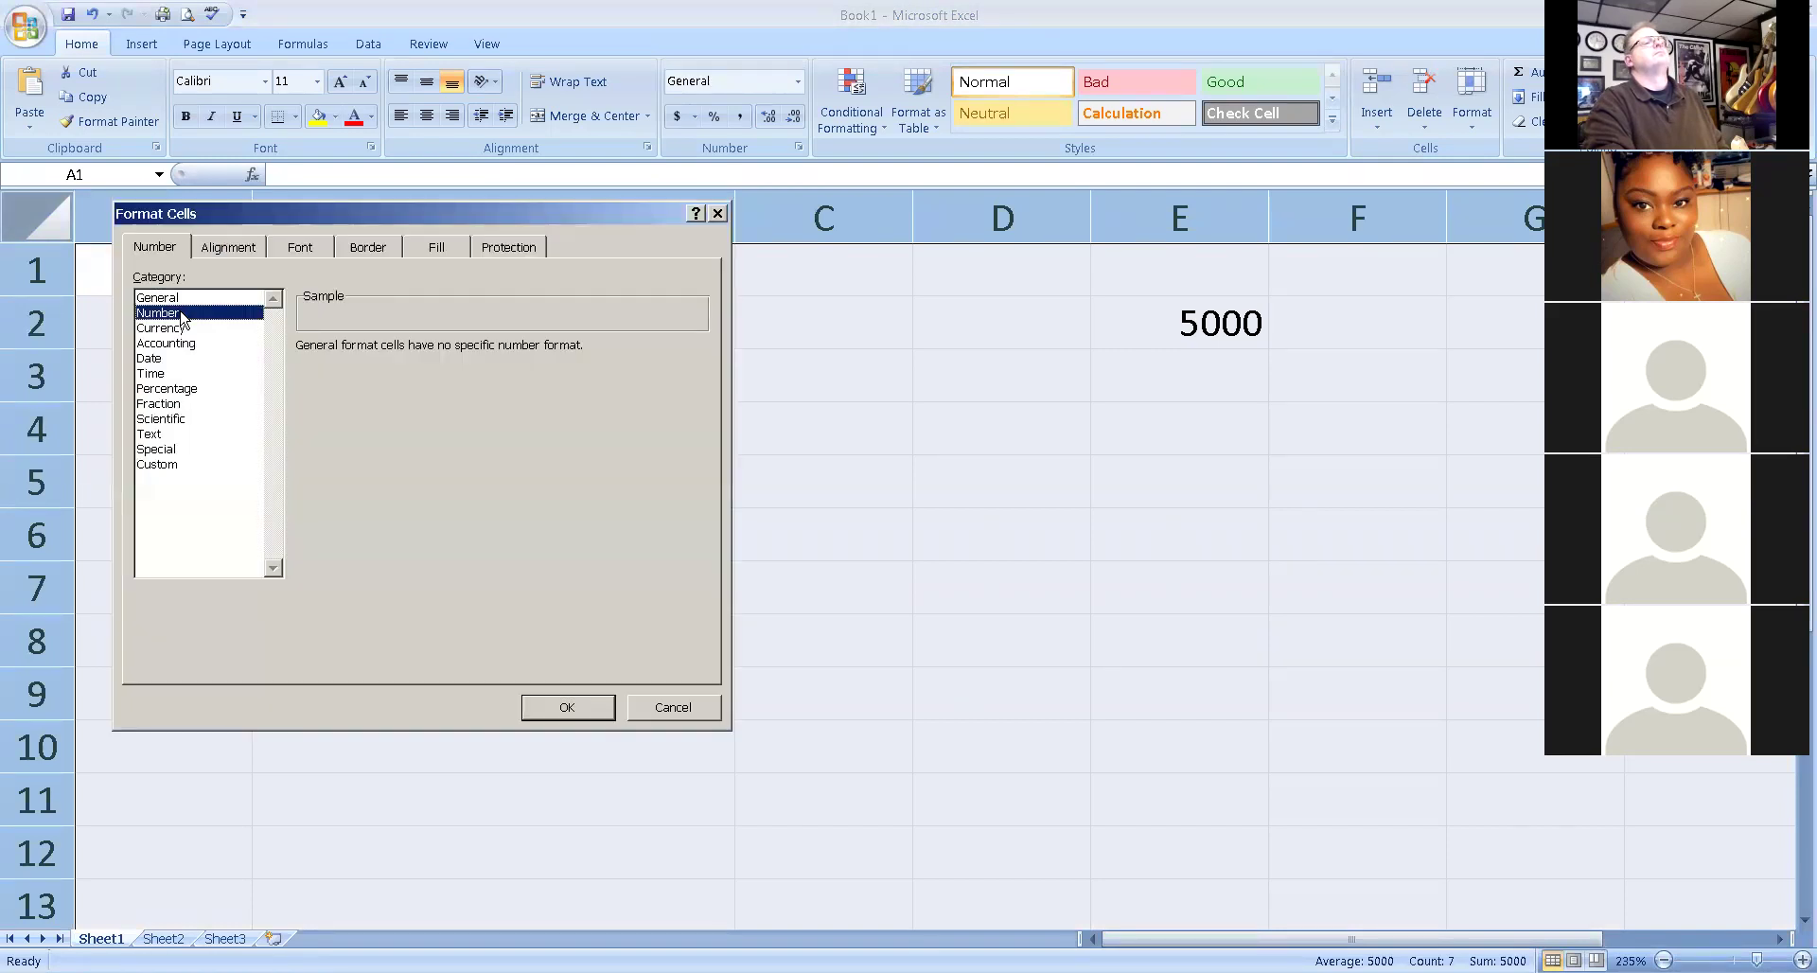
left_click(332, 378)
left_click(453, 353)
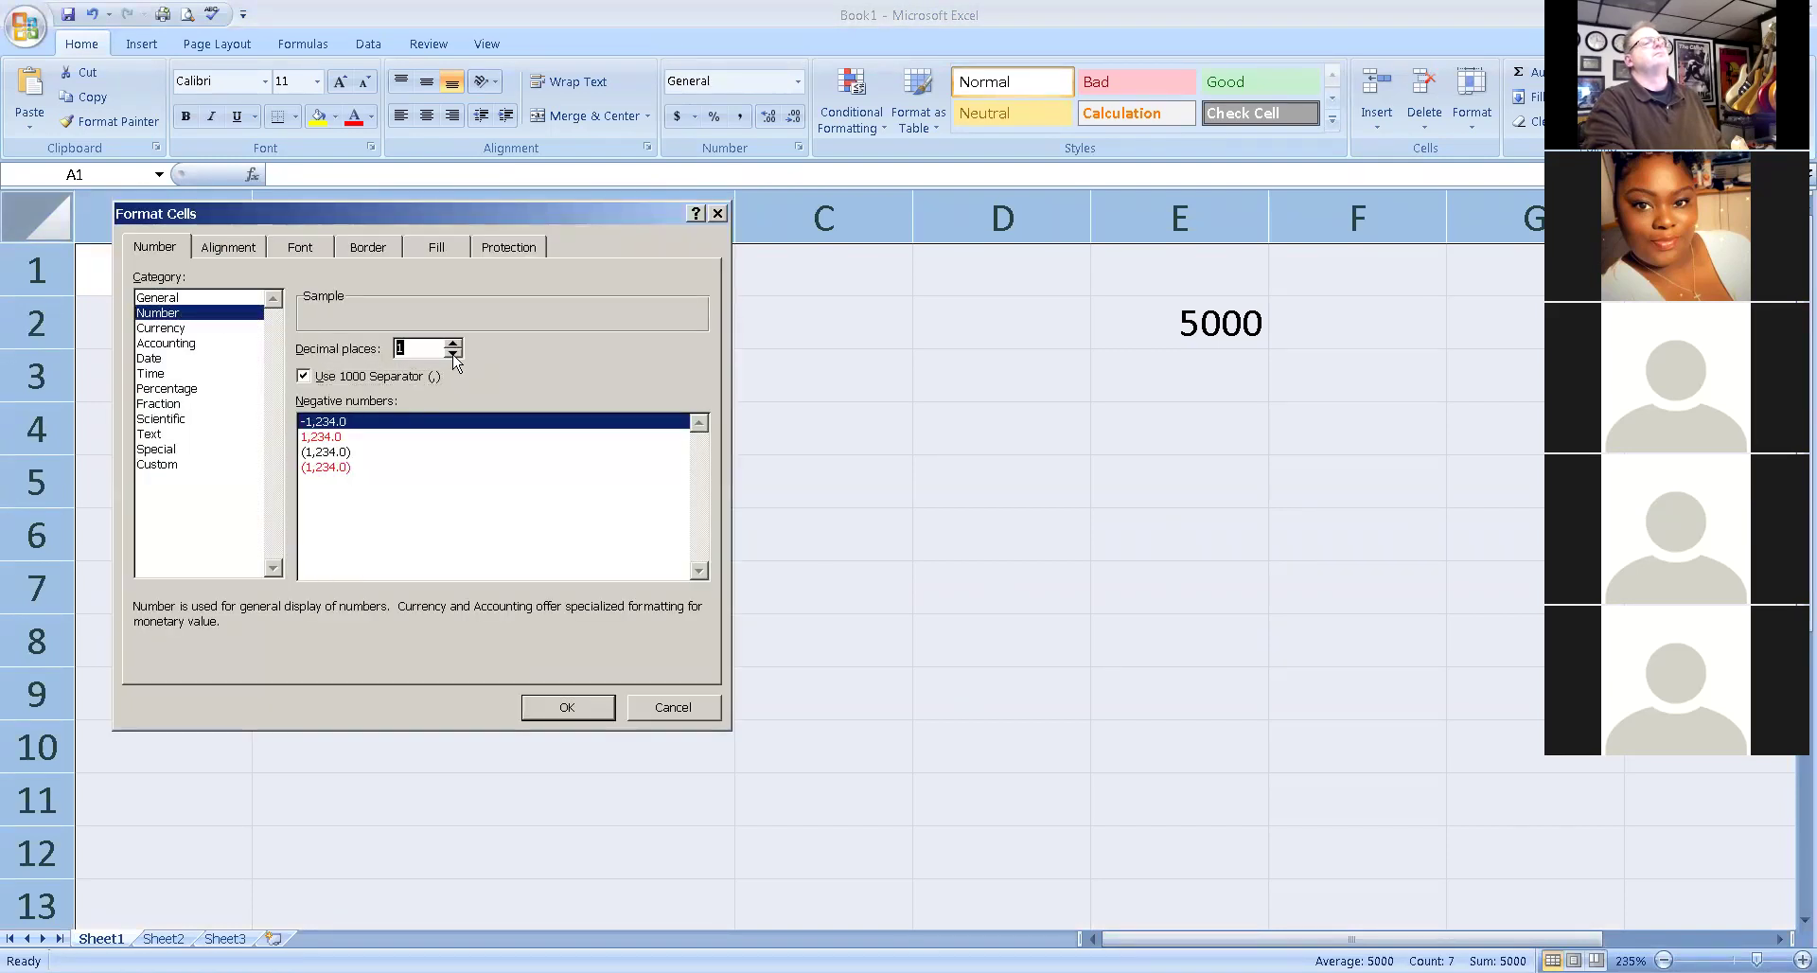
left_click(453, 353)
left_click(568, 707)
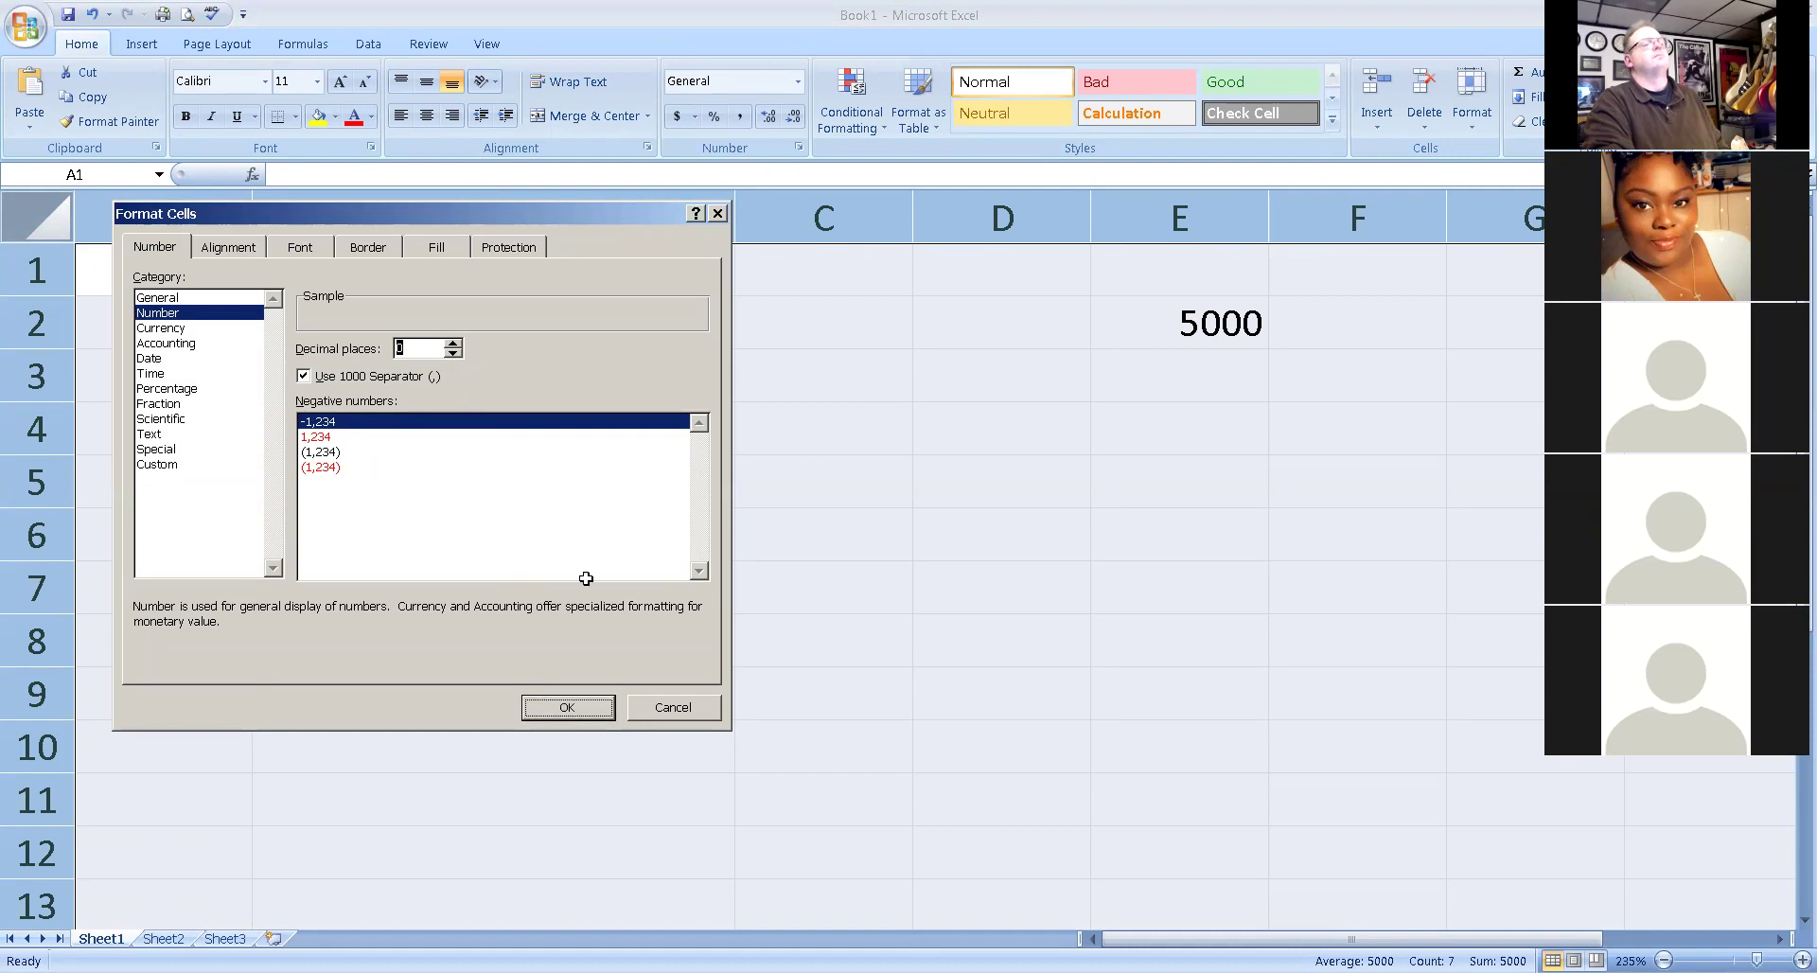
Insert a blank row above row 1.
left_click(36, 271)
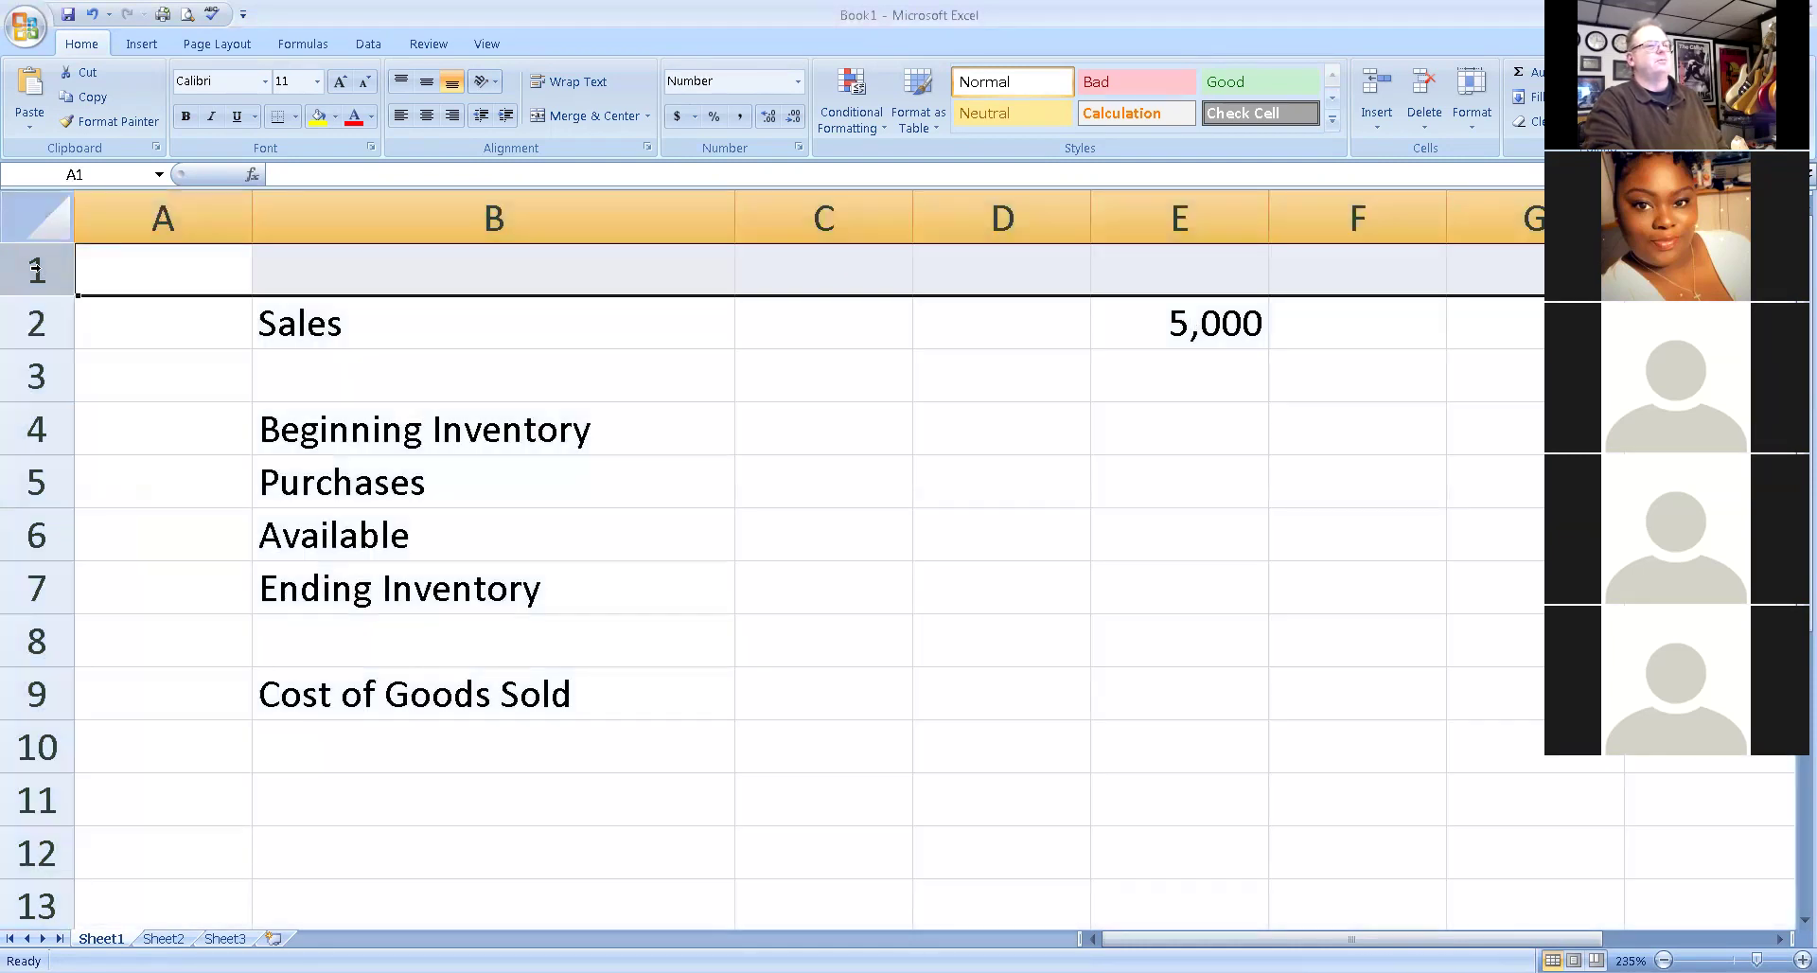
right_click(36, 270)
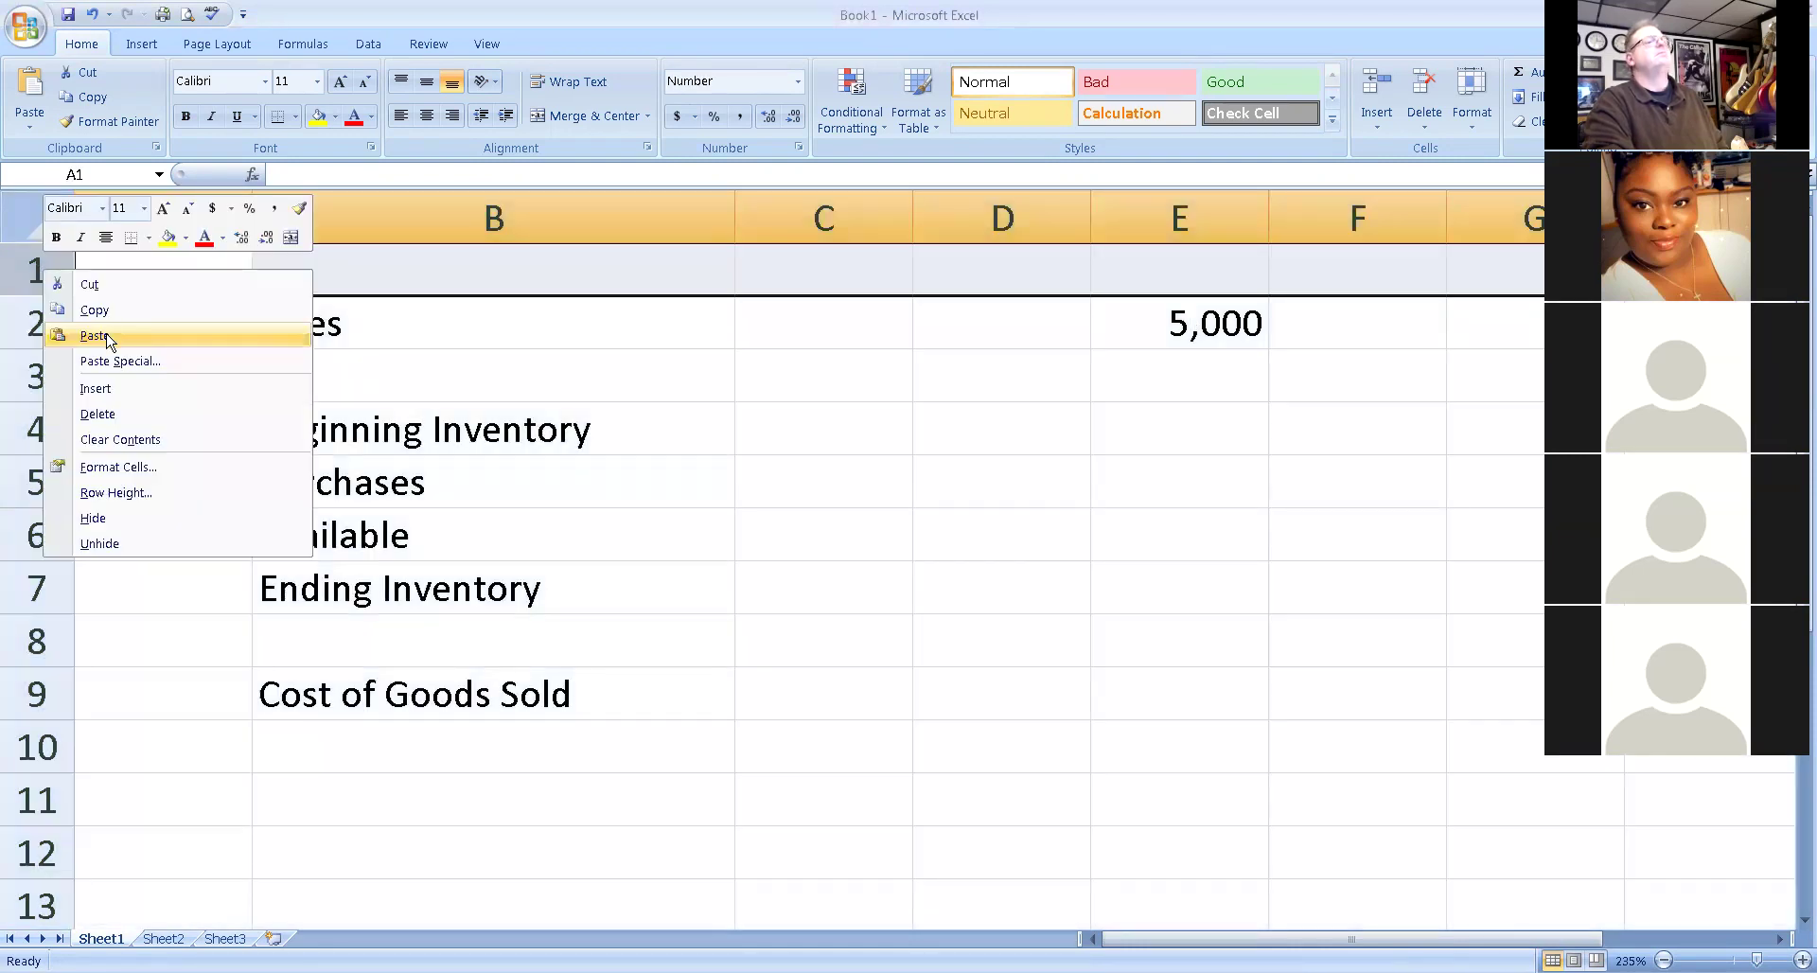
left_click(104, 388)
Enter the title Income Statement in B1.
left_click(329, 272)
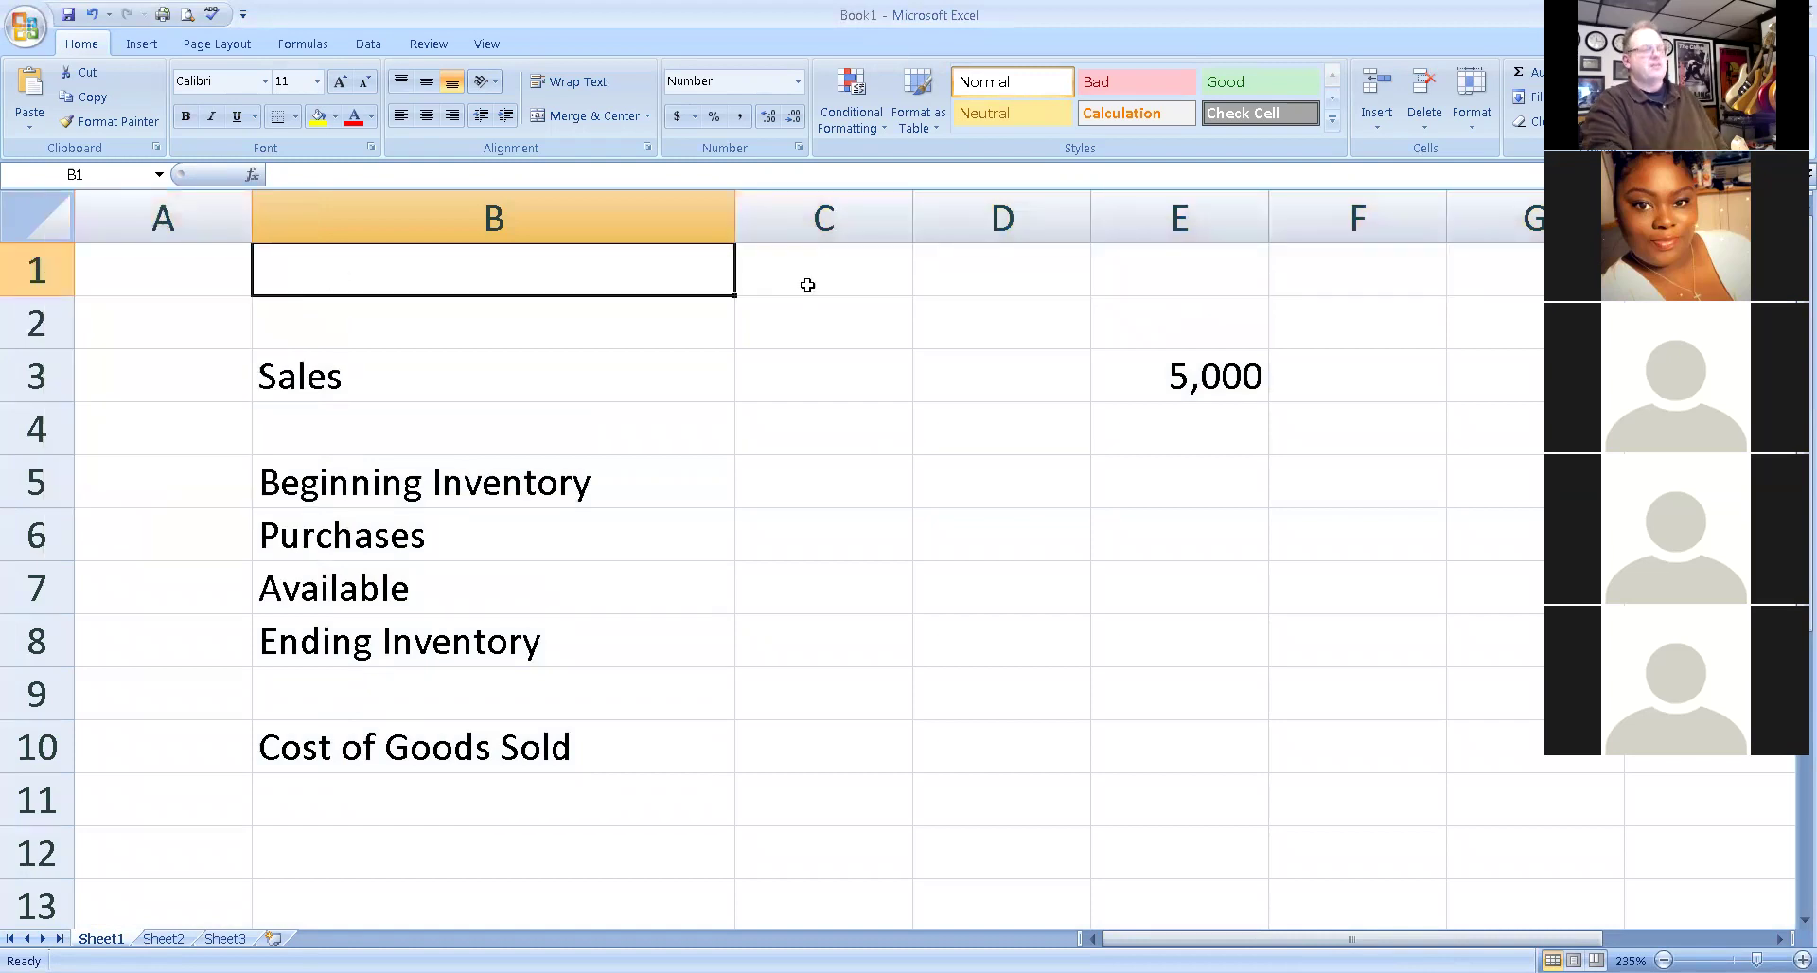
type("Inc")
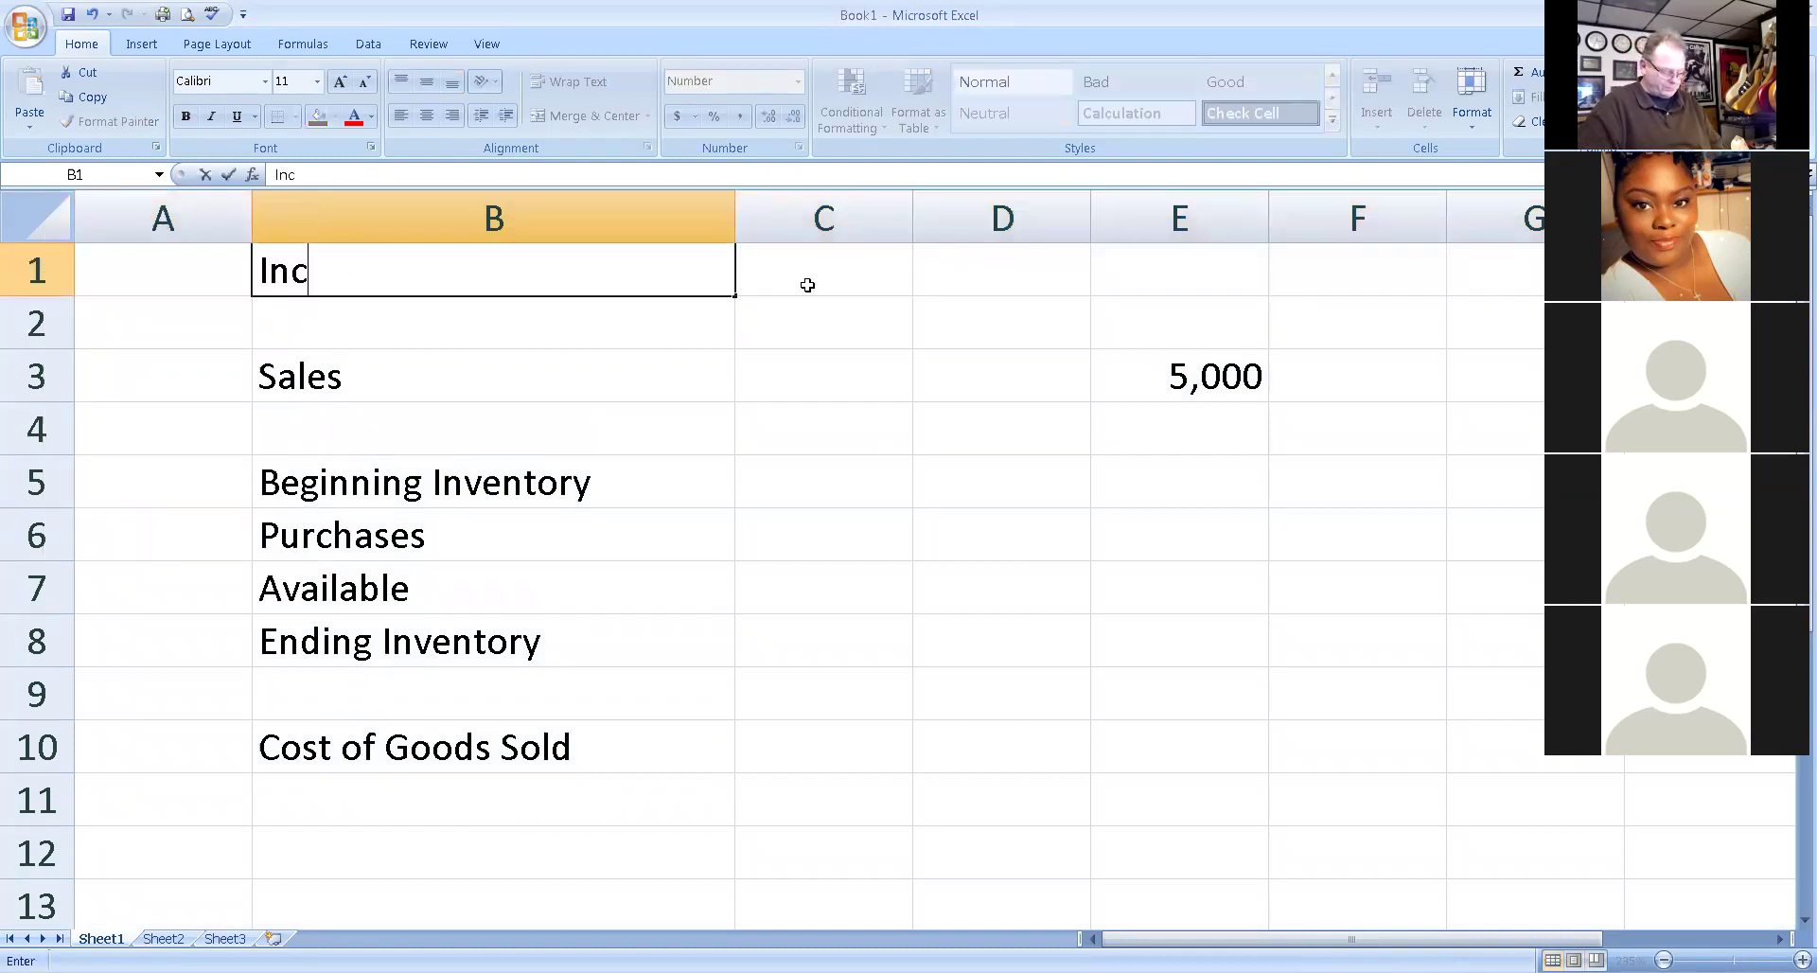
type("ome St")
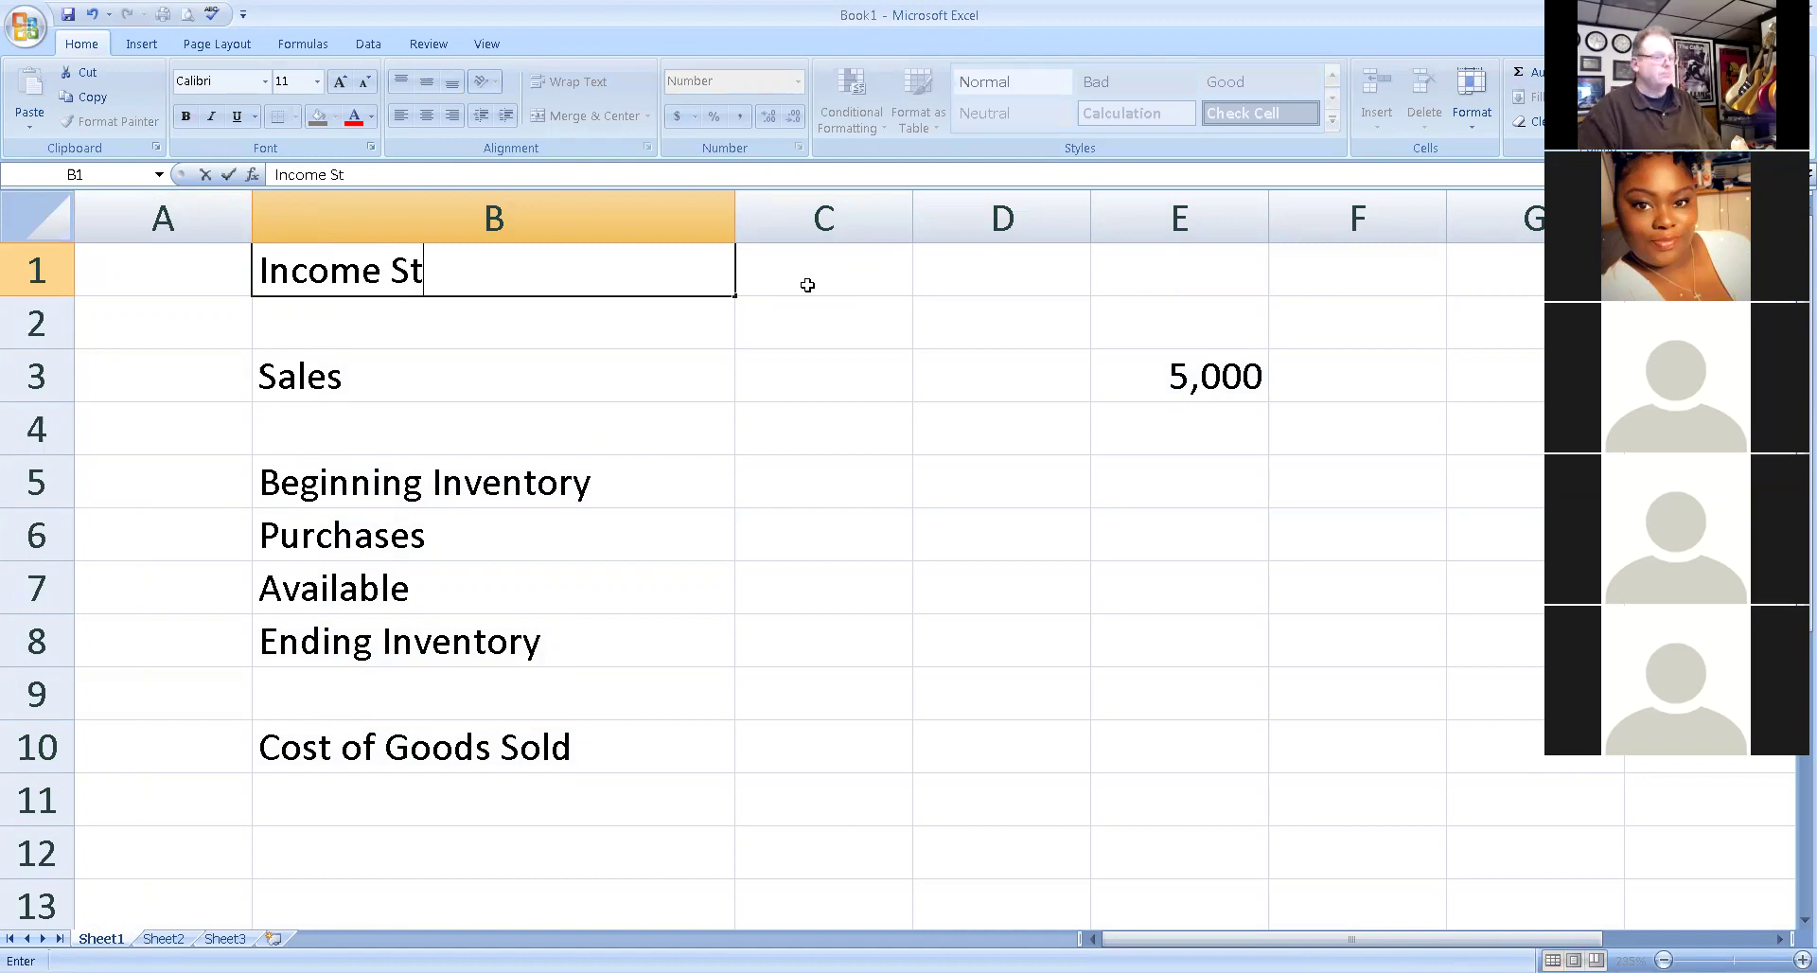
type("ate")
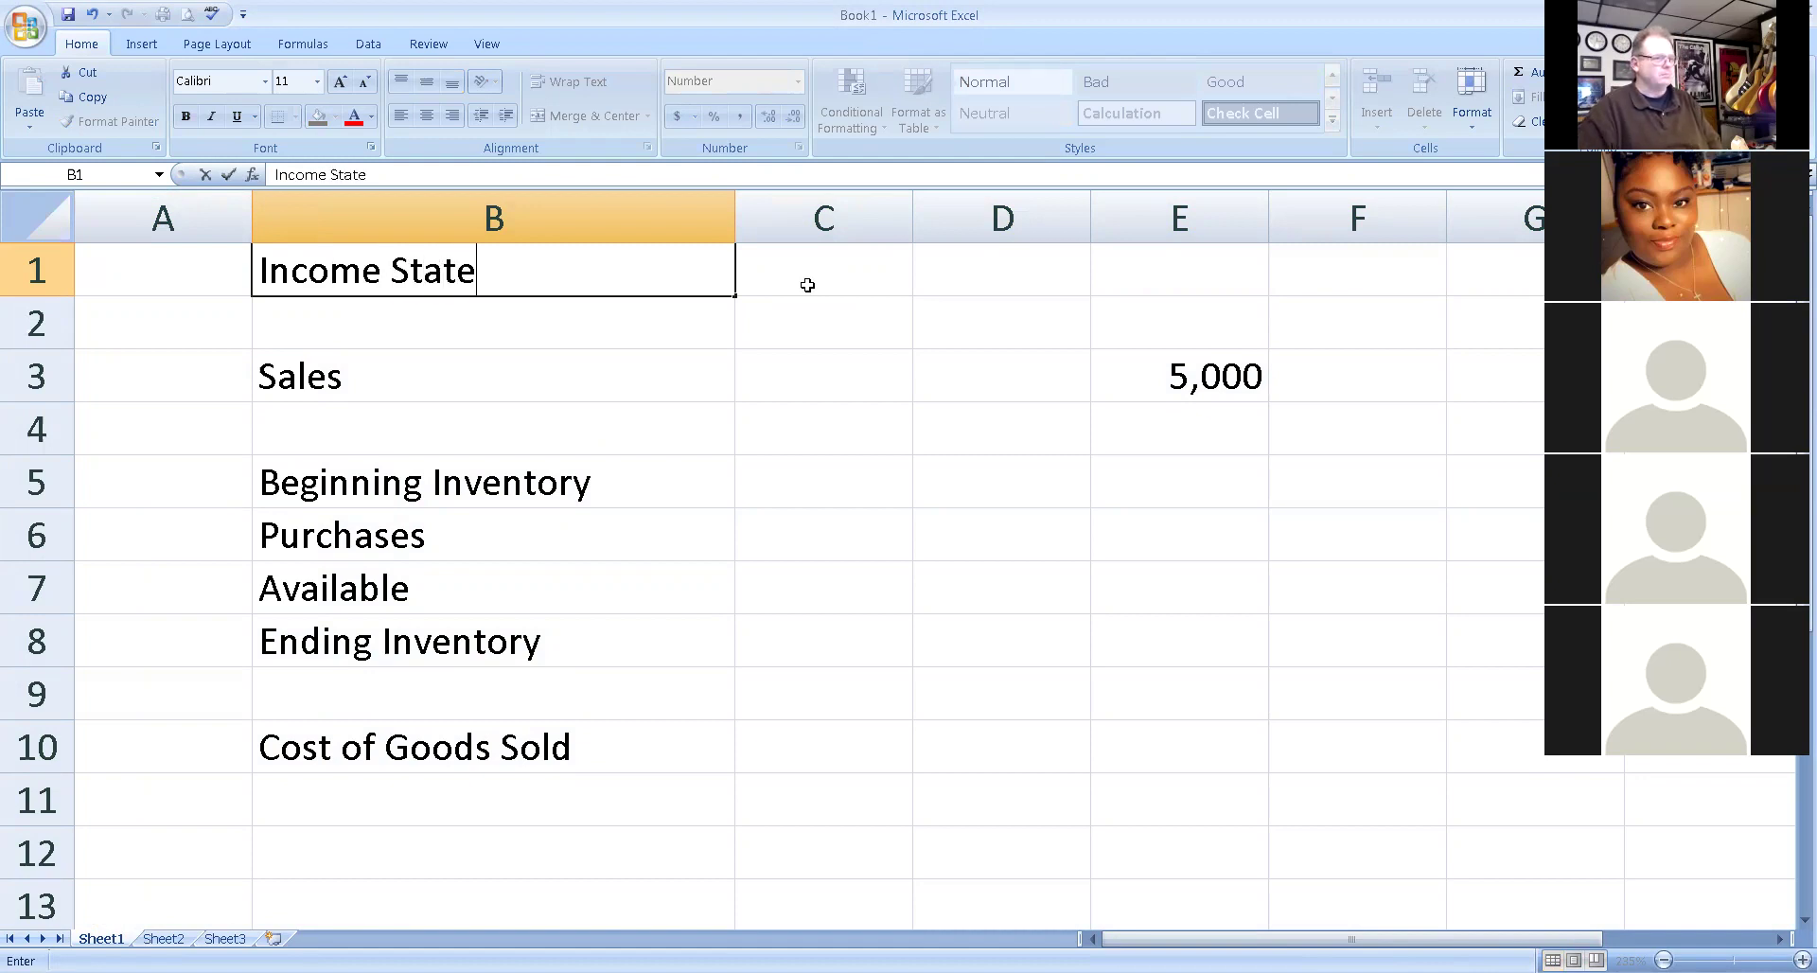
type("ment")
key("Return")
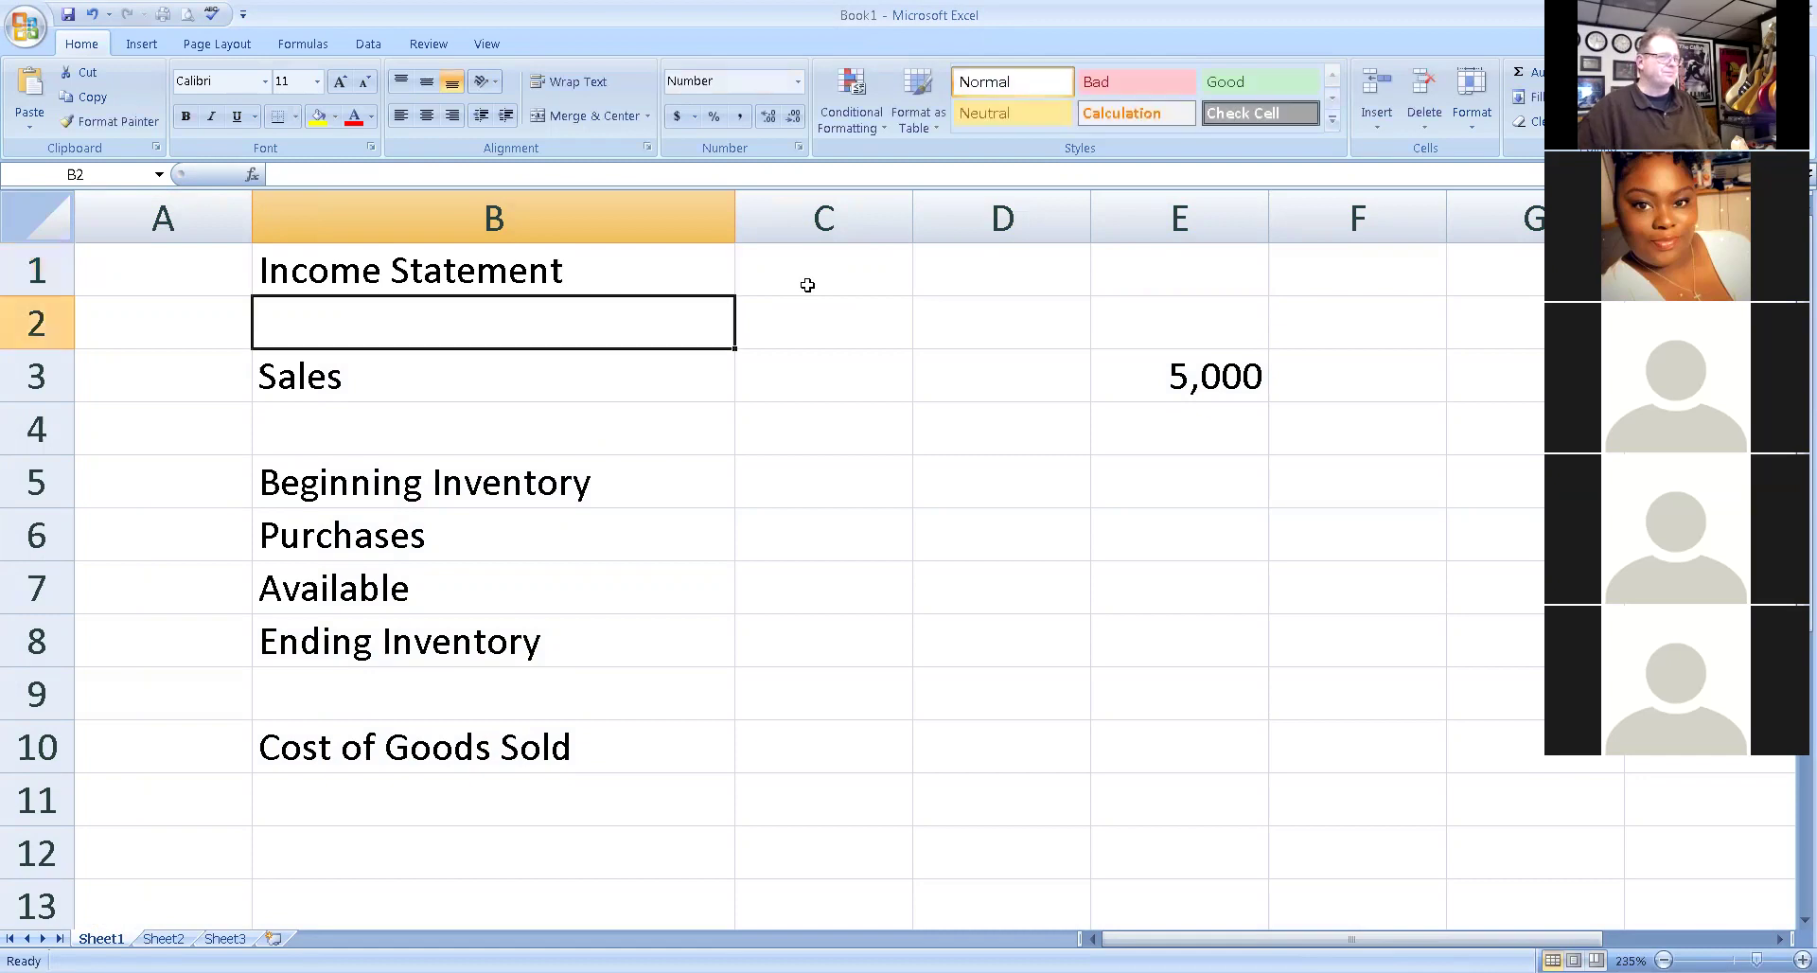
Enter 900 as the Beginning Inventory amount in C5.
key("Down")
key("Down")
key("Down")
key("Right")
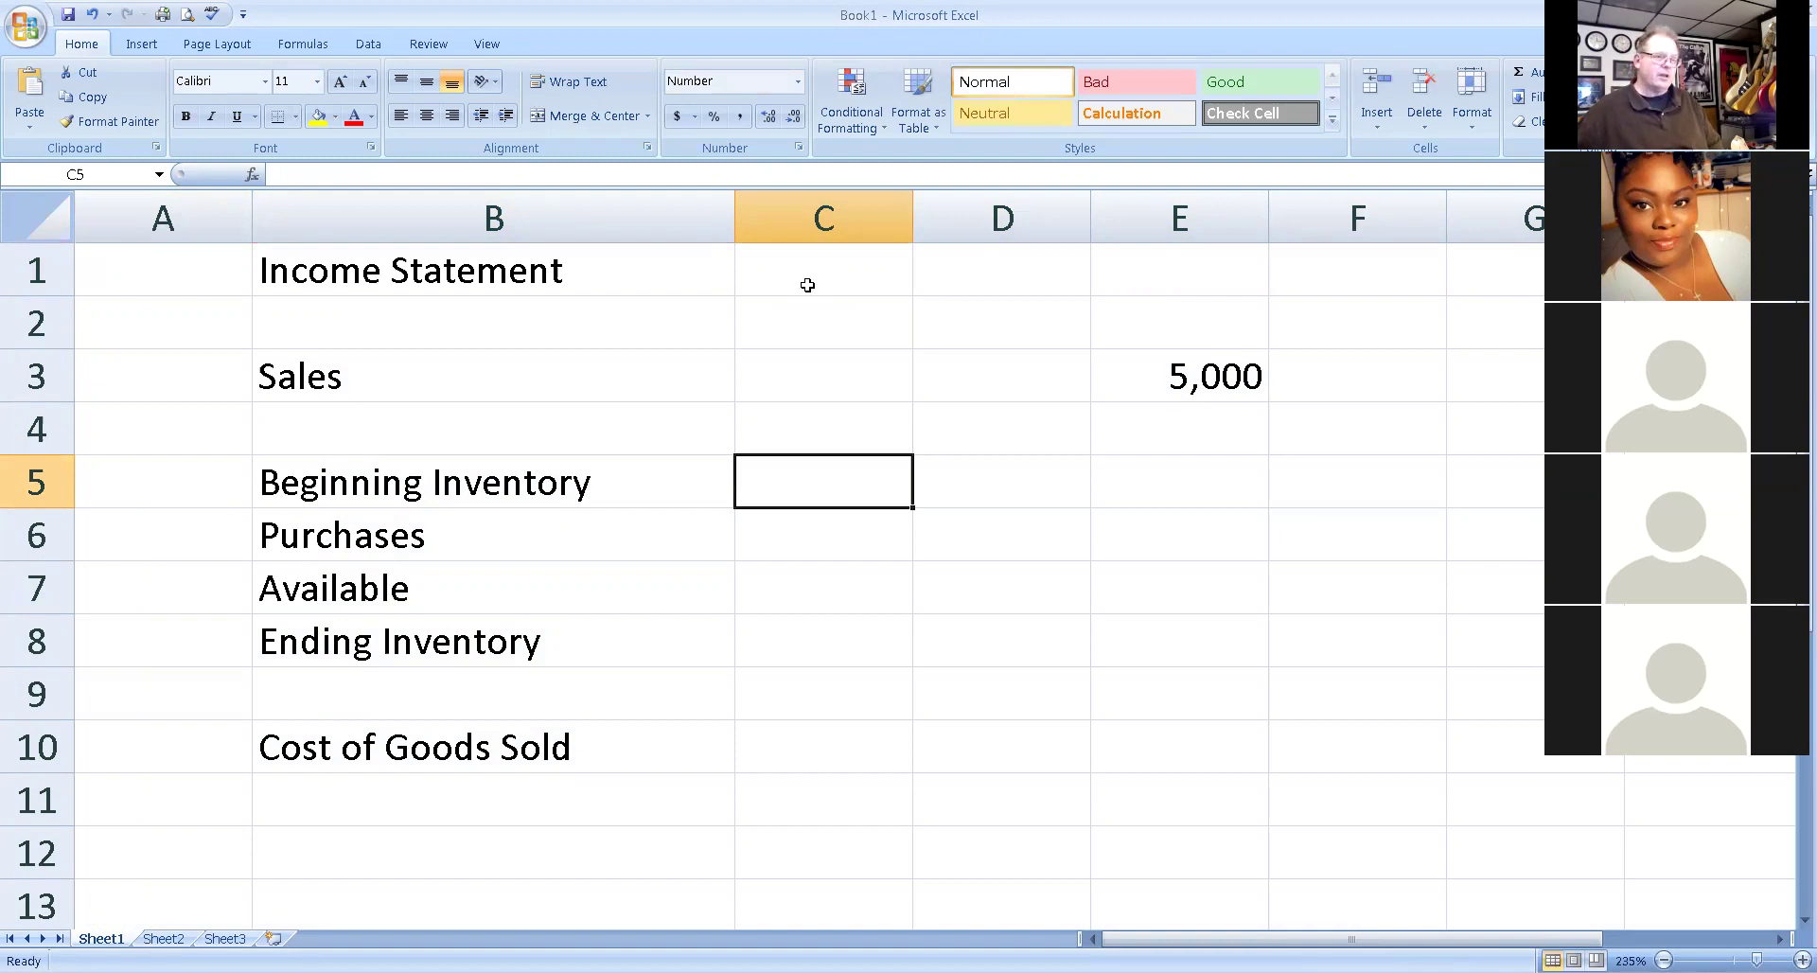
type("900")
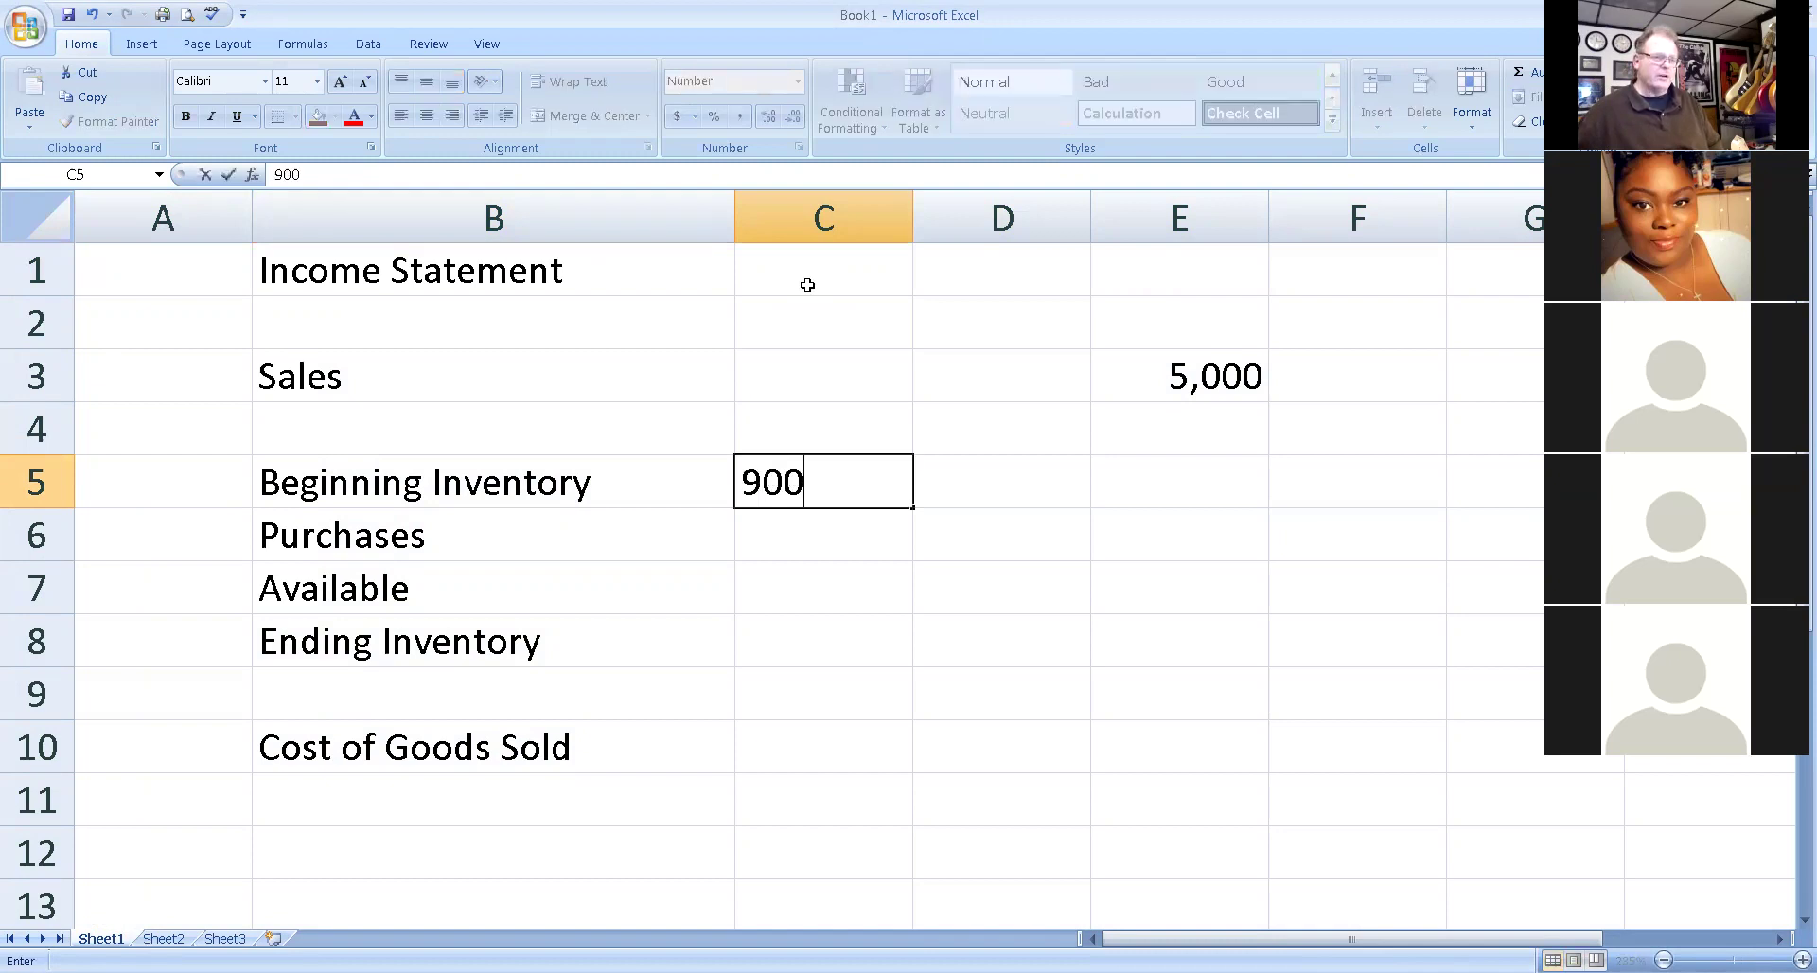
key("Return")
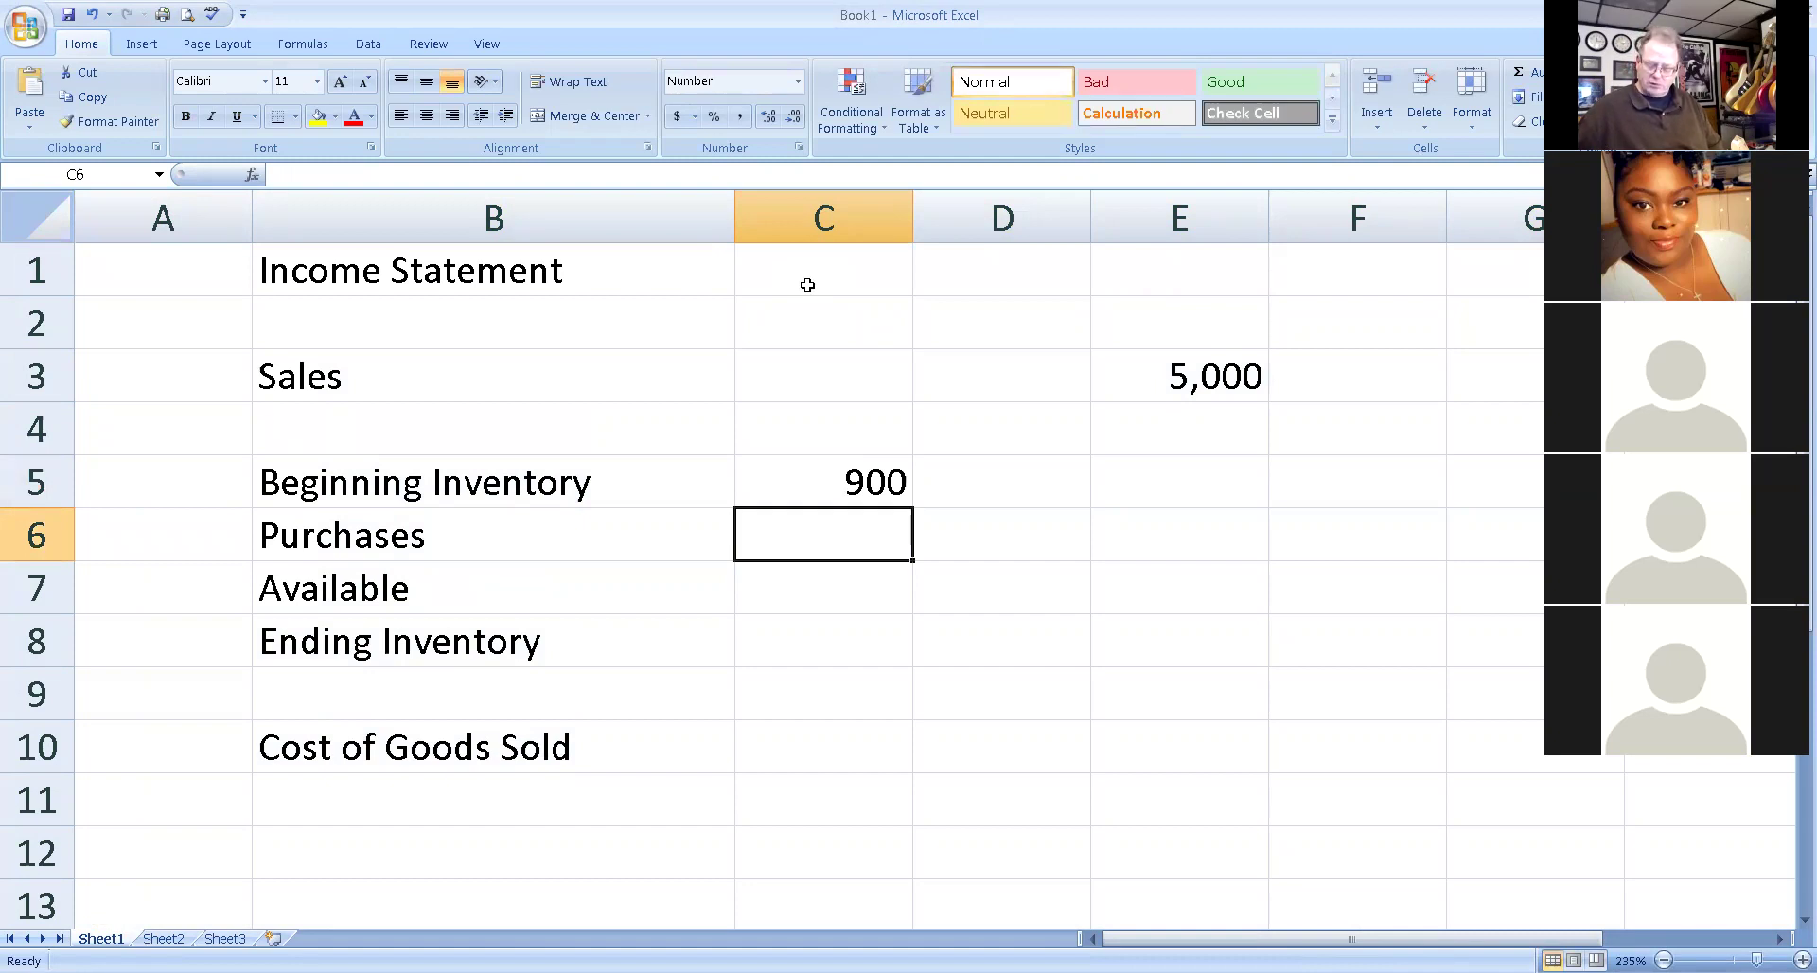
Enter 4,300 for Purchases in C6 and 5200 for Available in C7.
type("4,")
type("300")
key("Return")
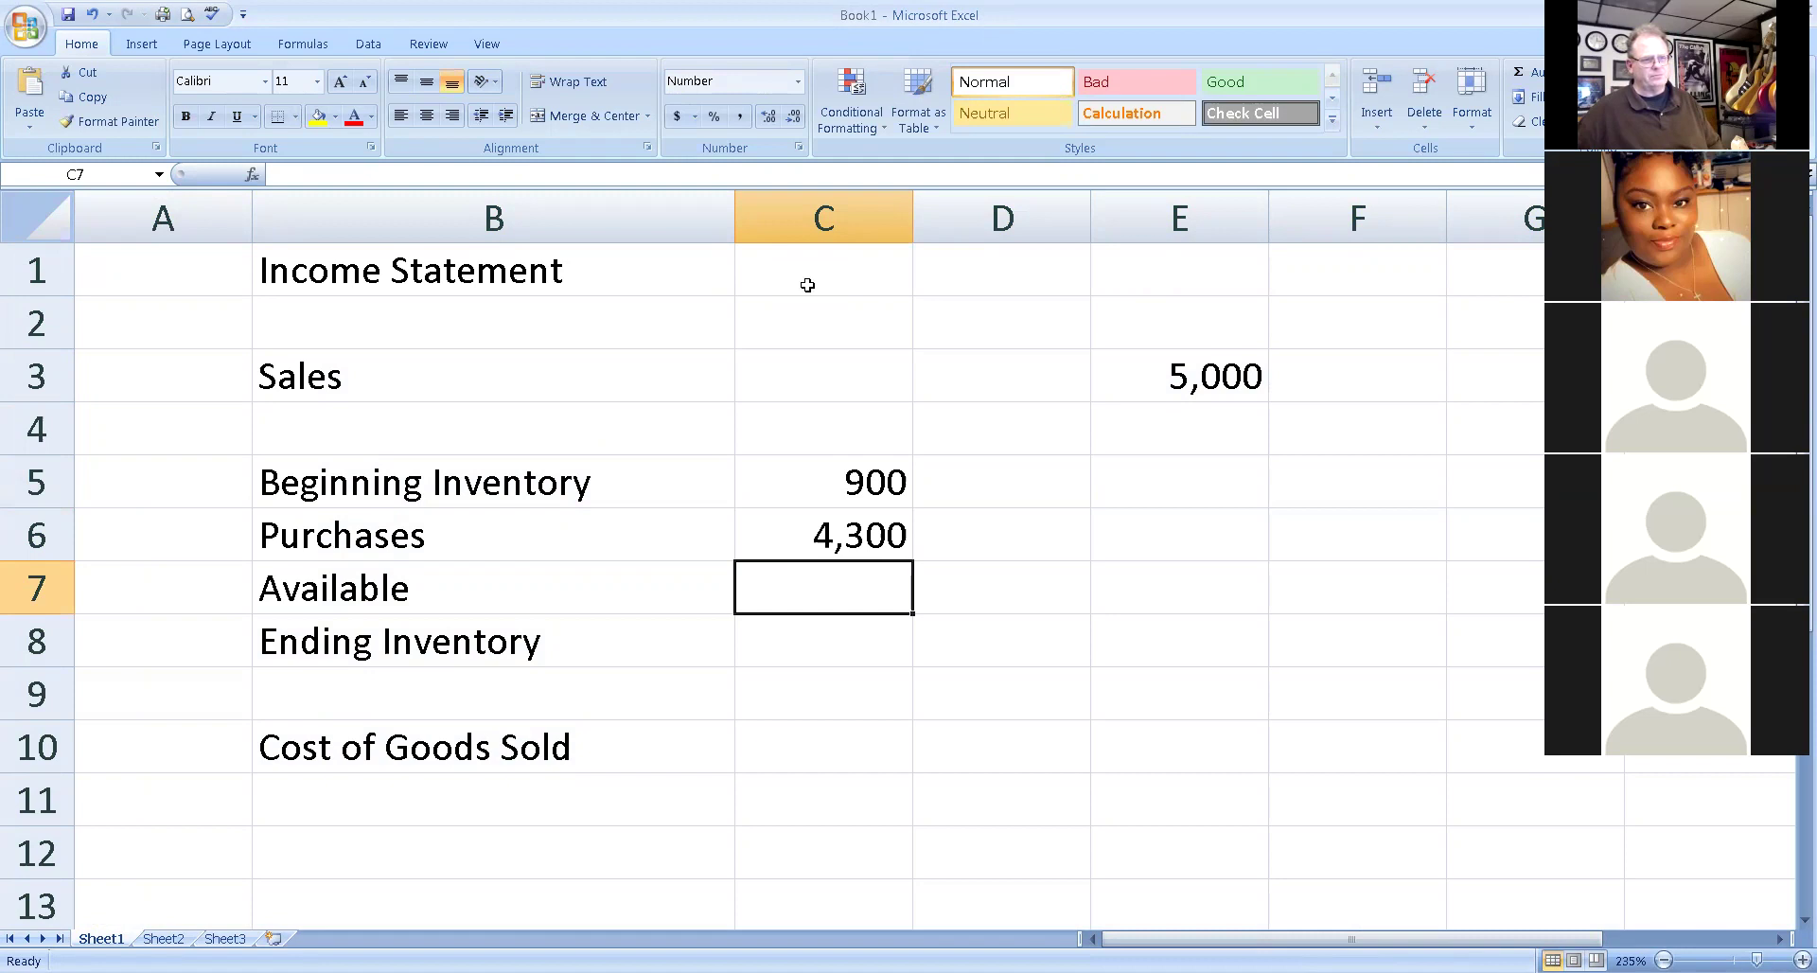
type("5200")
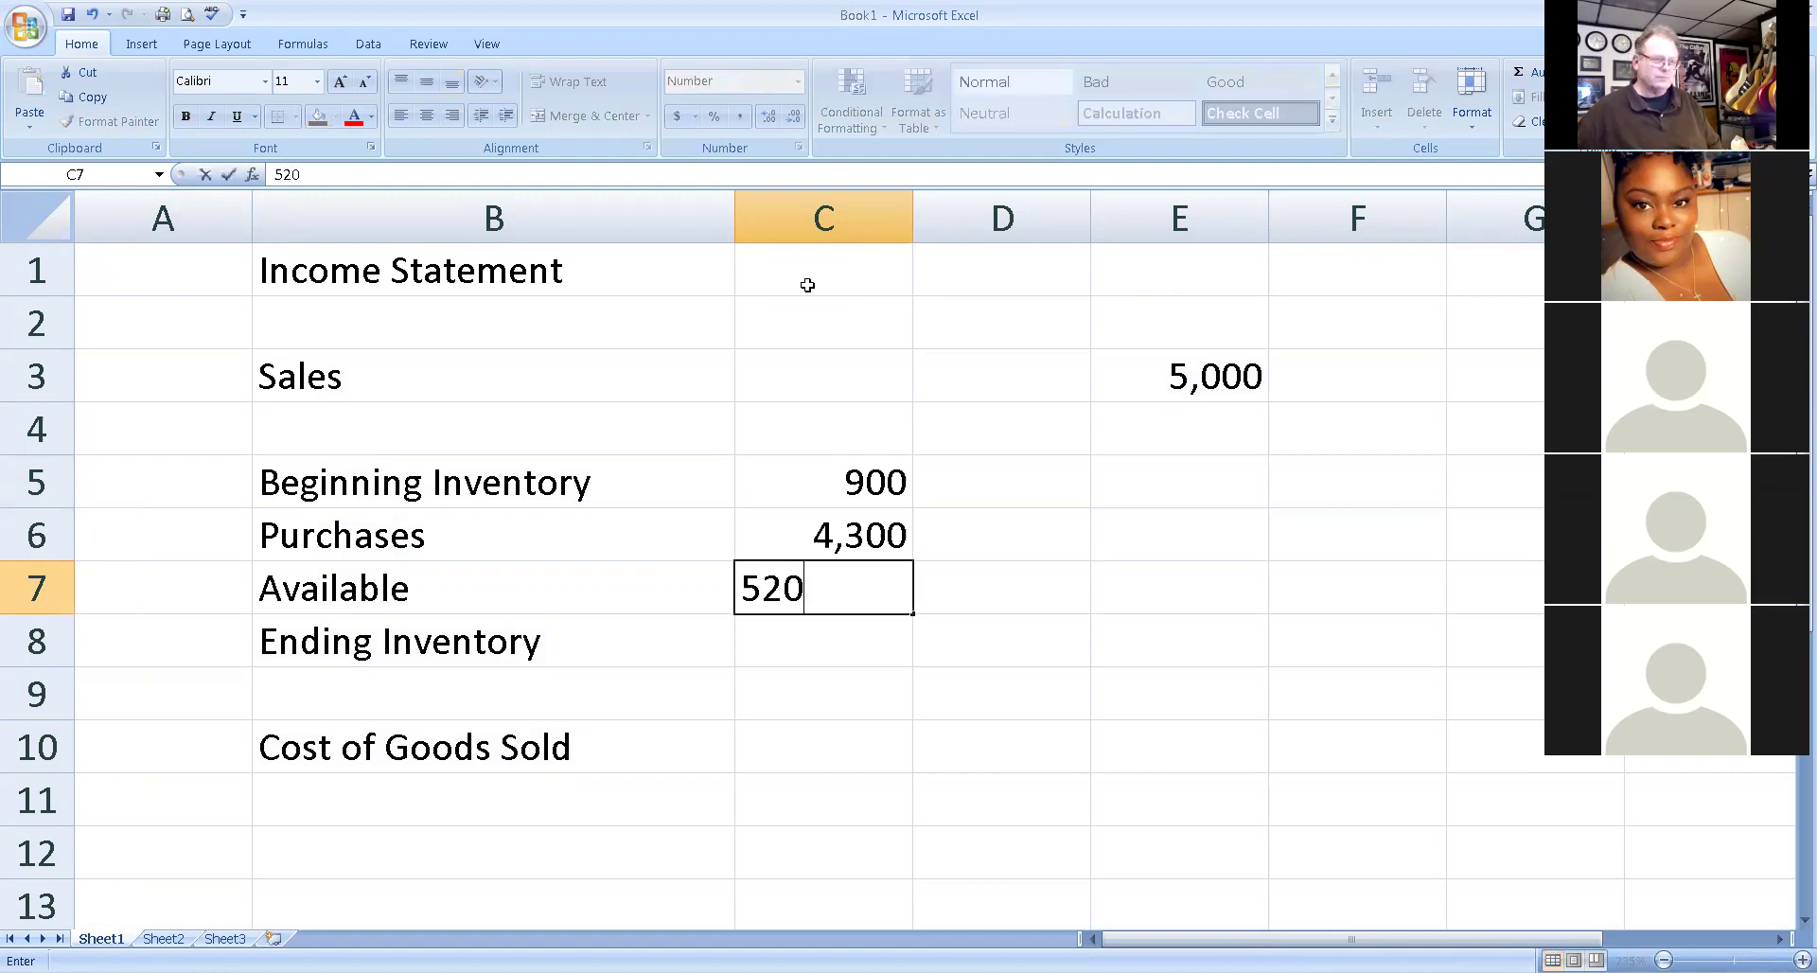
key("Return")
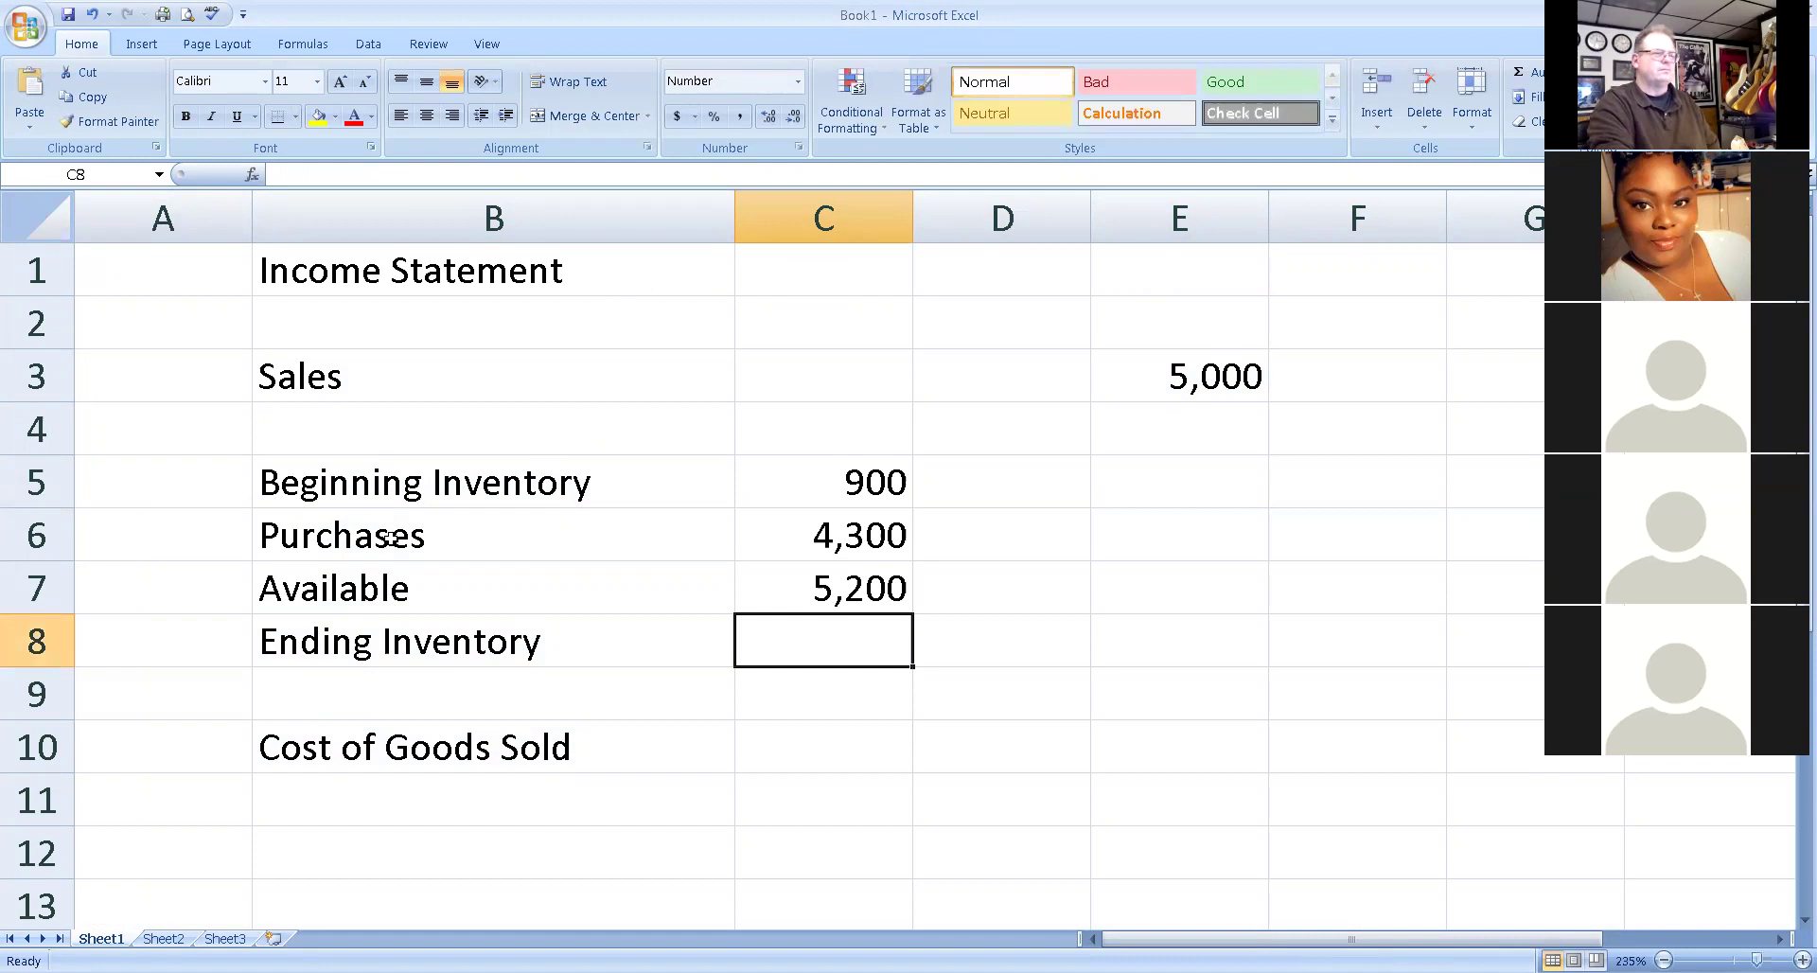
Add a bottom border under the Purchases label and amount in B6:C6.
left_click(700, 539)
left_click_drag(699, 539, 764, 540)
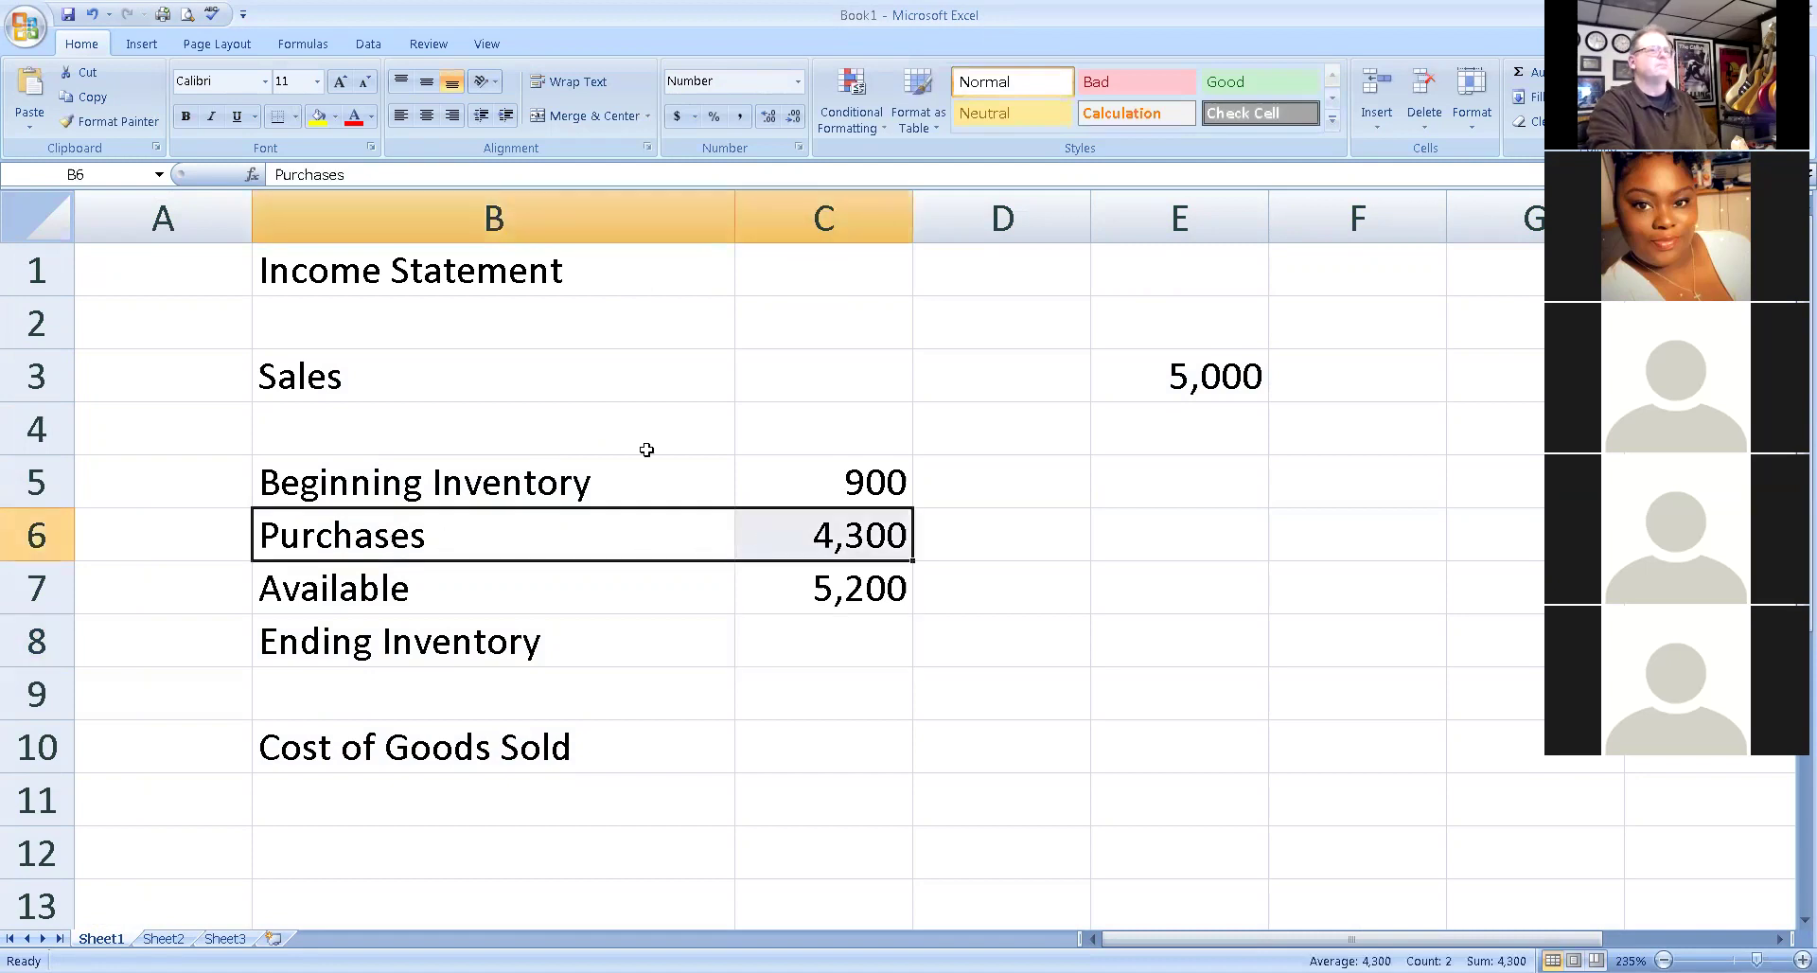
left_click(287, 126)
left_click(797, 588)
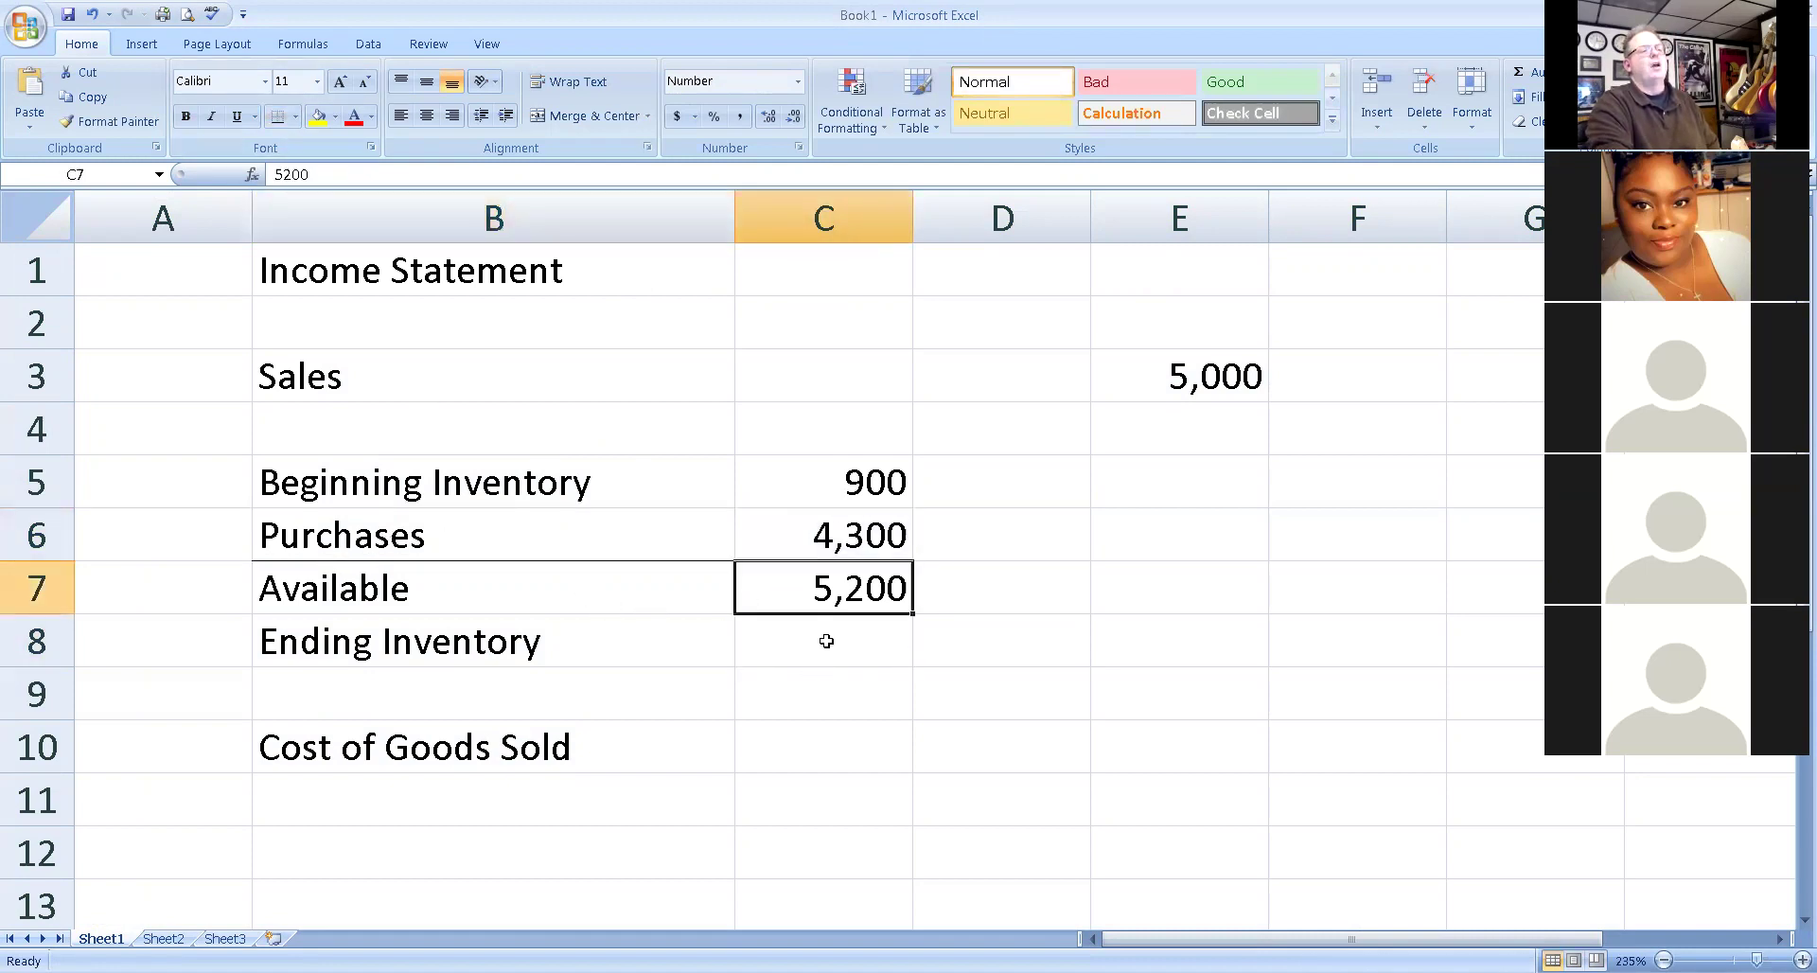
Enter -1,400 as the Ending Inventory amount in C8.
left_click(810, 640)
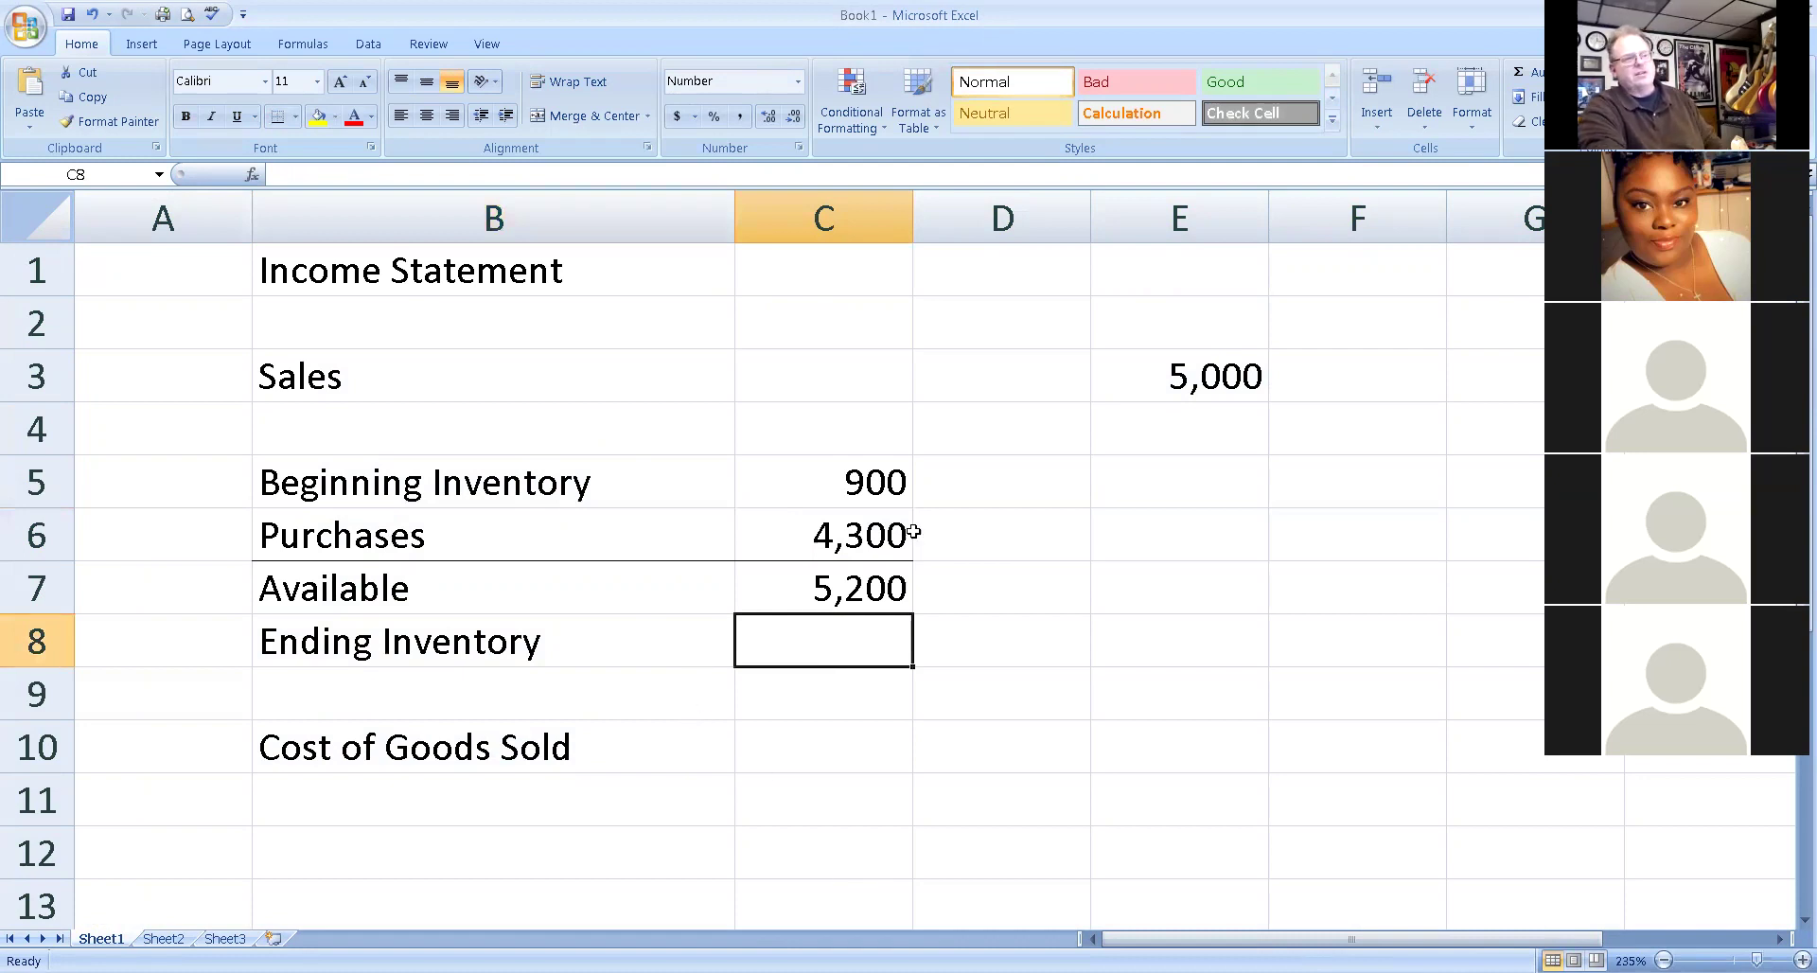
left_click_drag(890, 495, 885, 584)
left_click(843, 645)
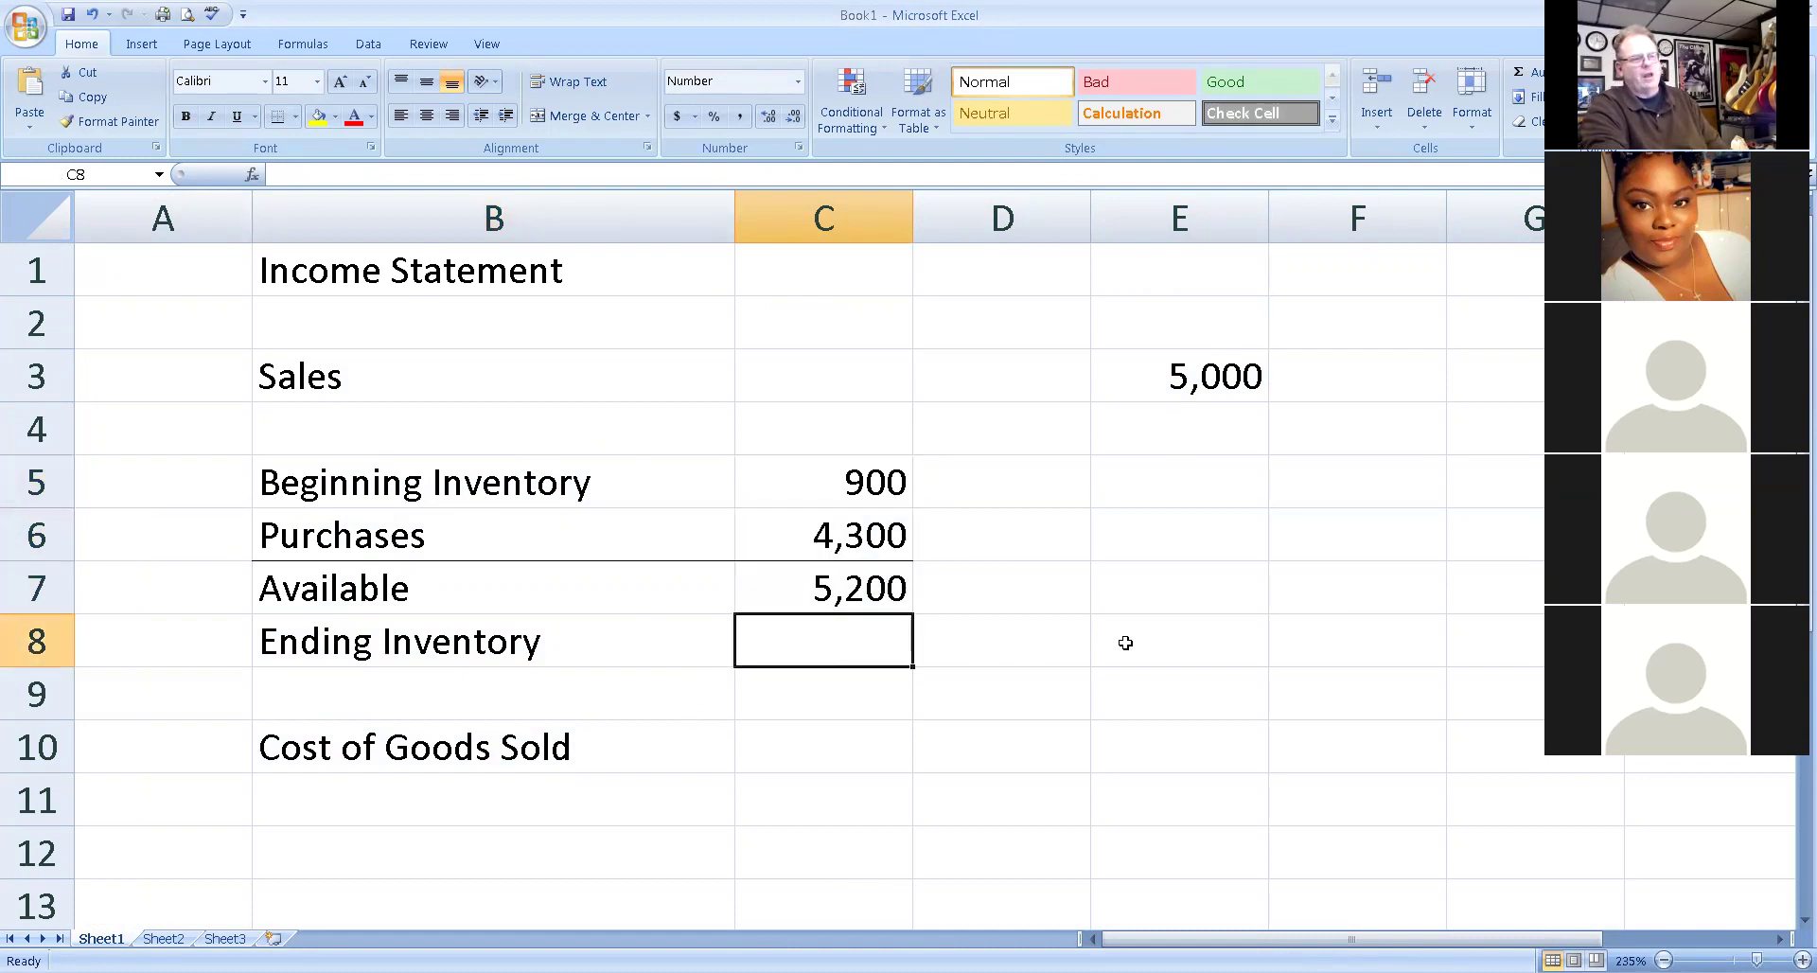
type("-")
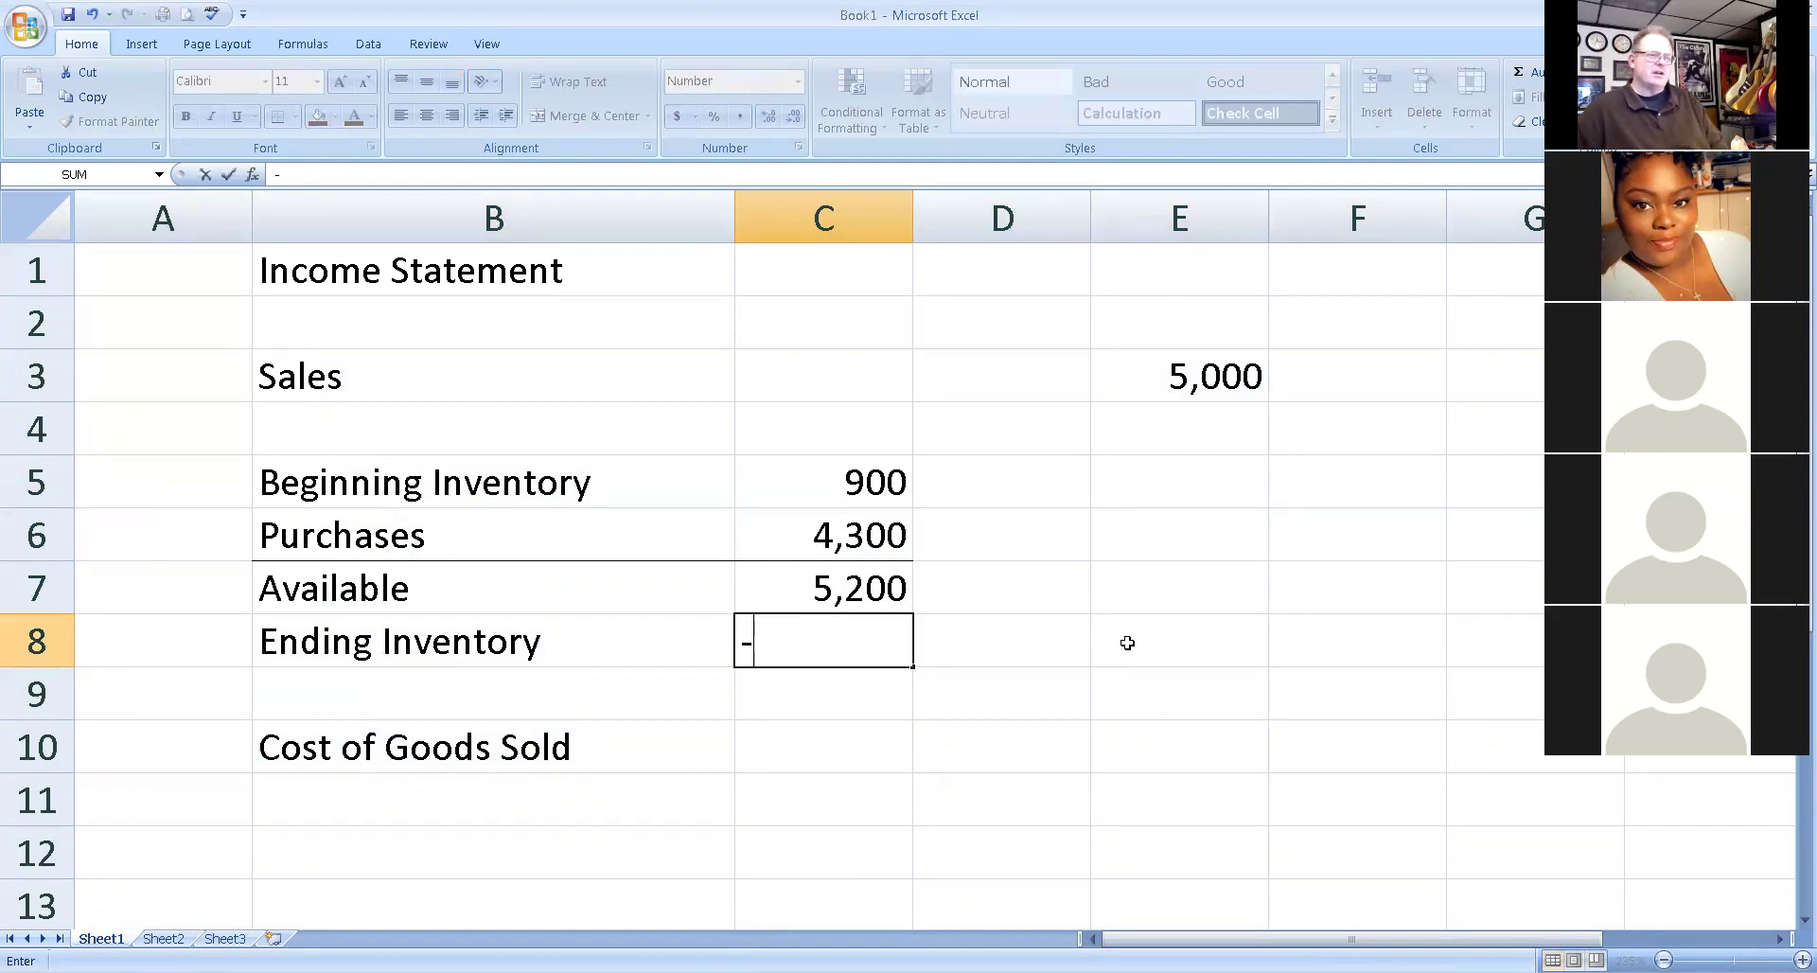
type("1")
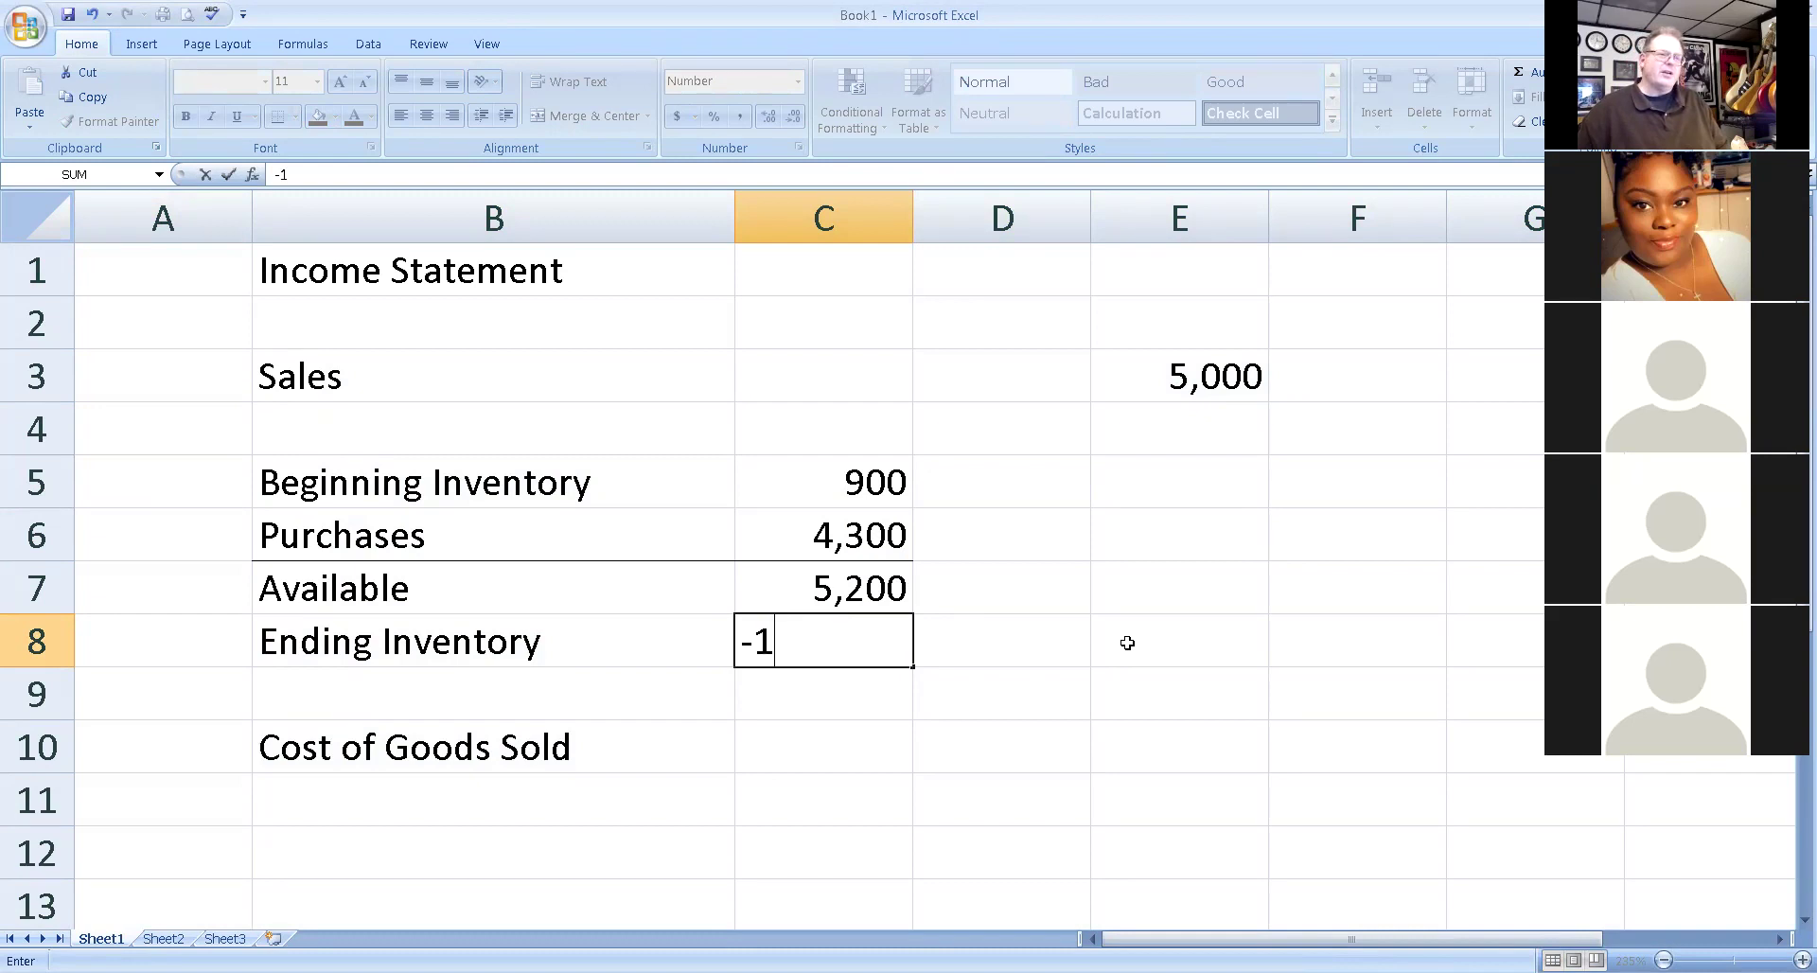
type(",400")
key("Return")
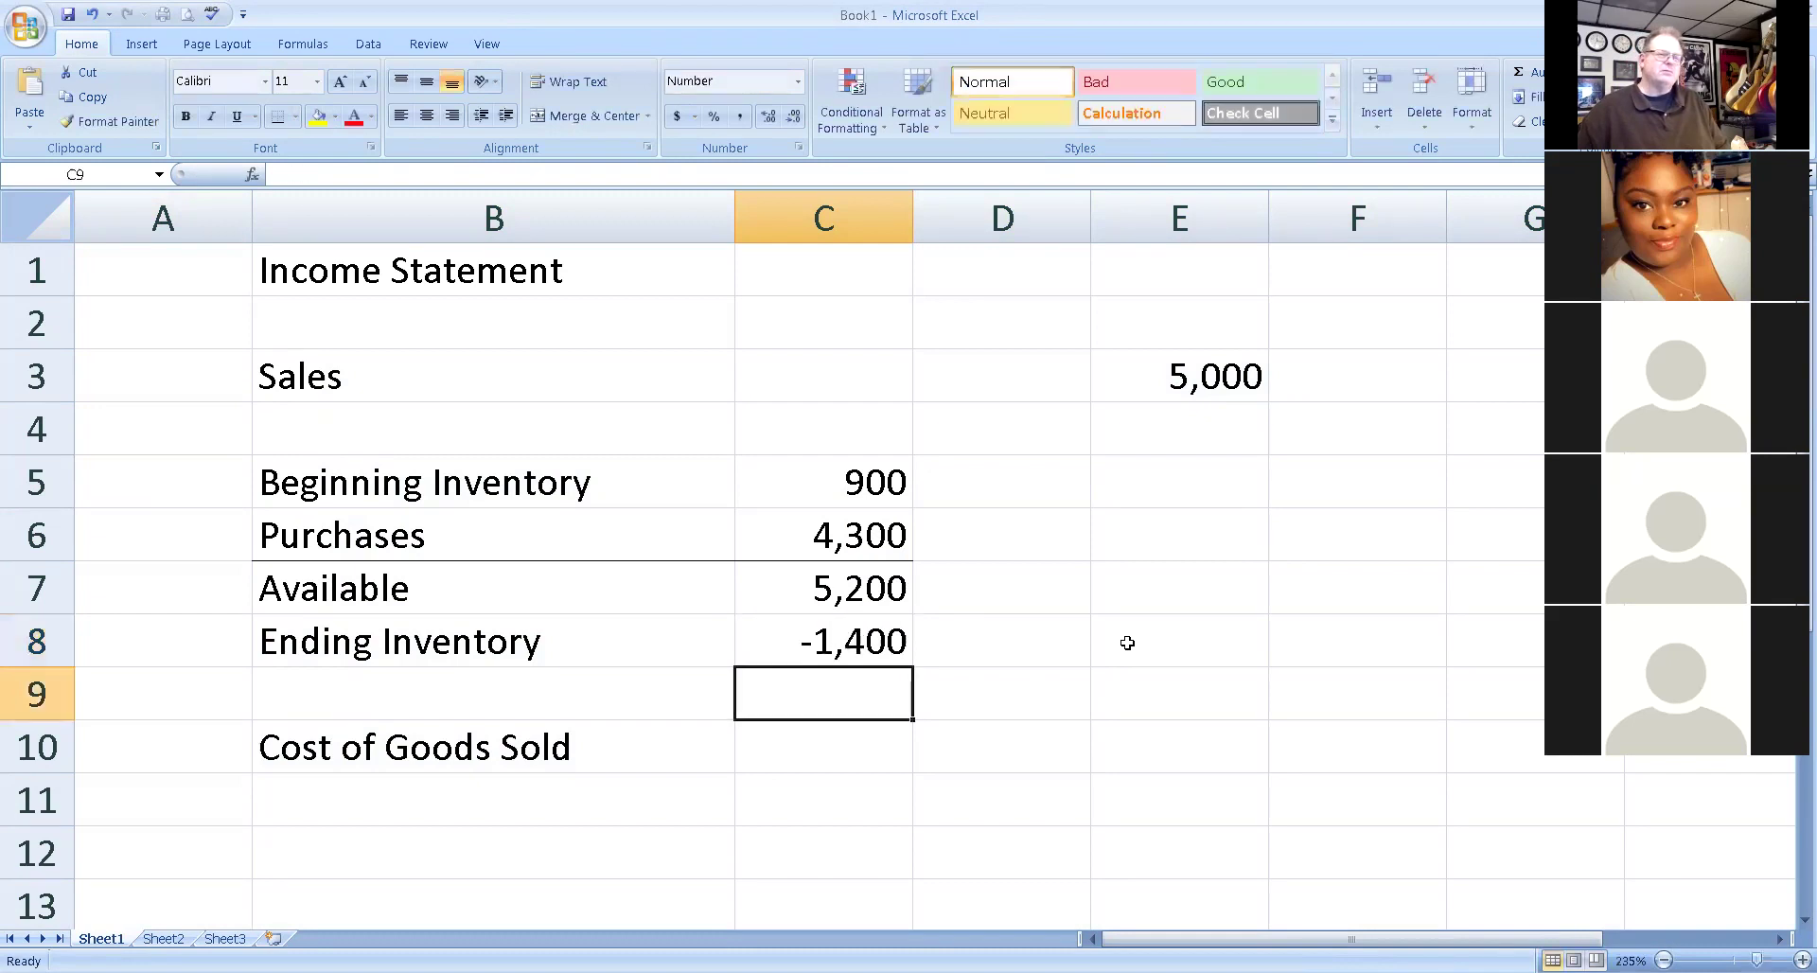
Shift the Sales amount one column over by filling E3 into D3 and clearing E3.
key("Down")
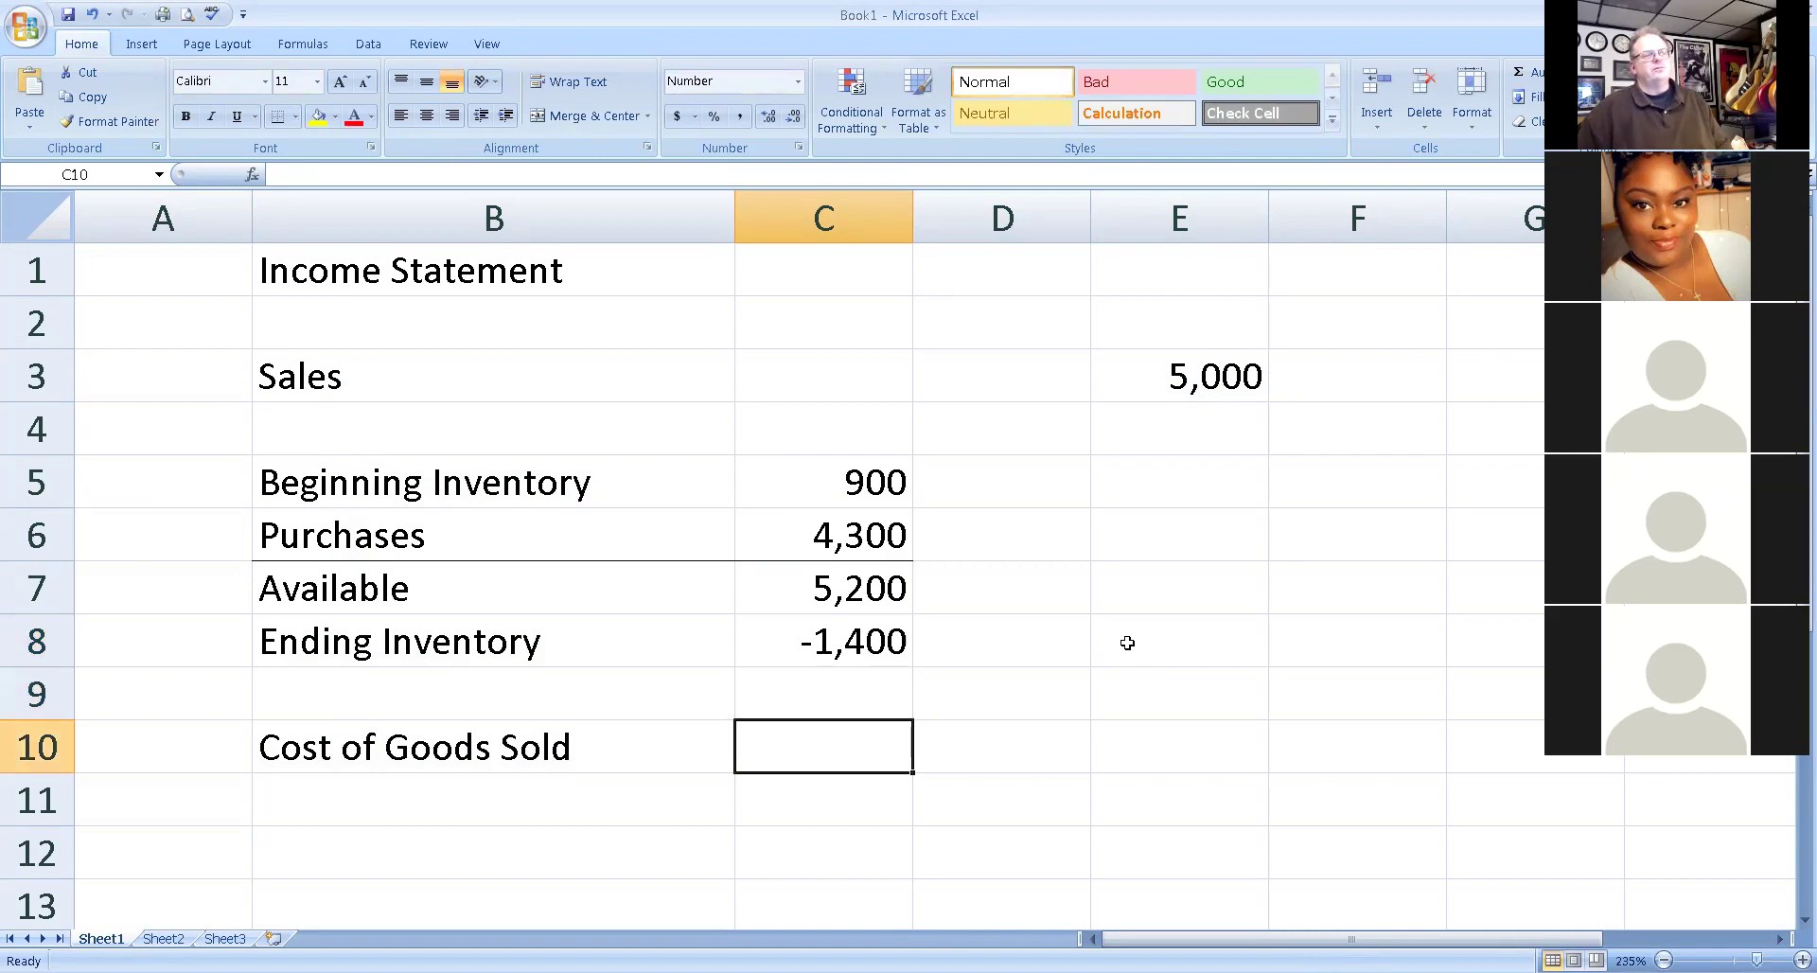
left_click(1235, 388)
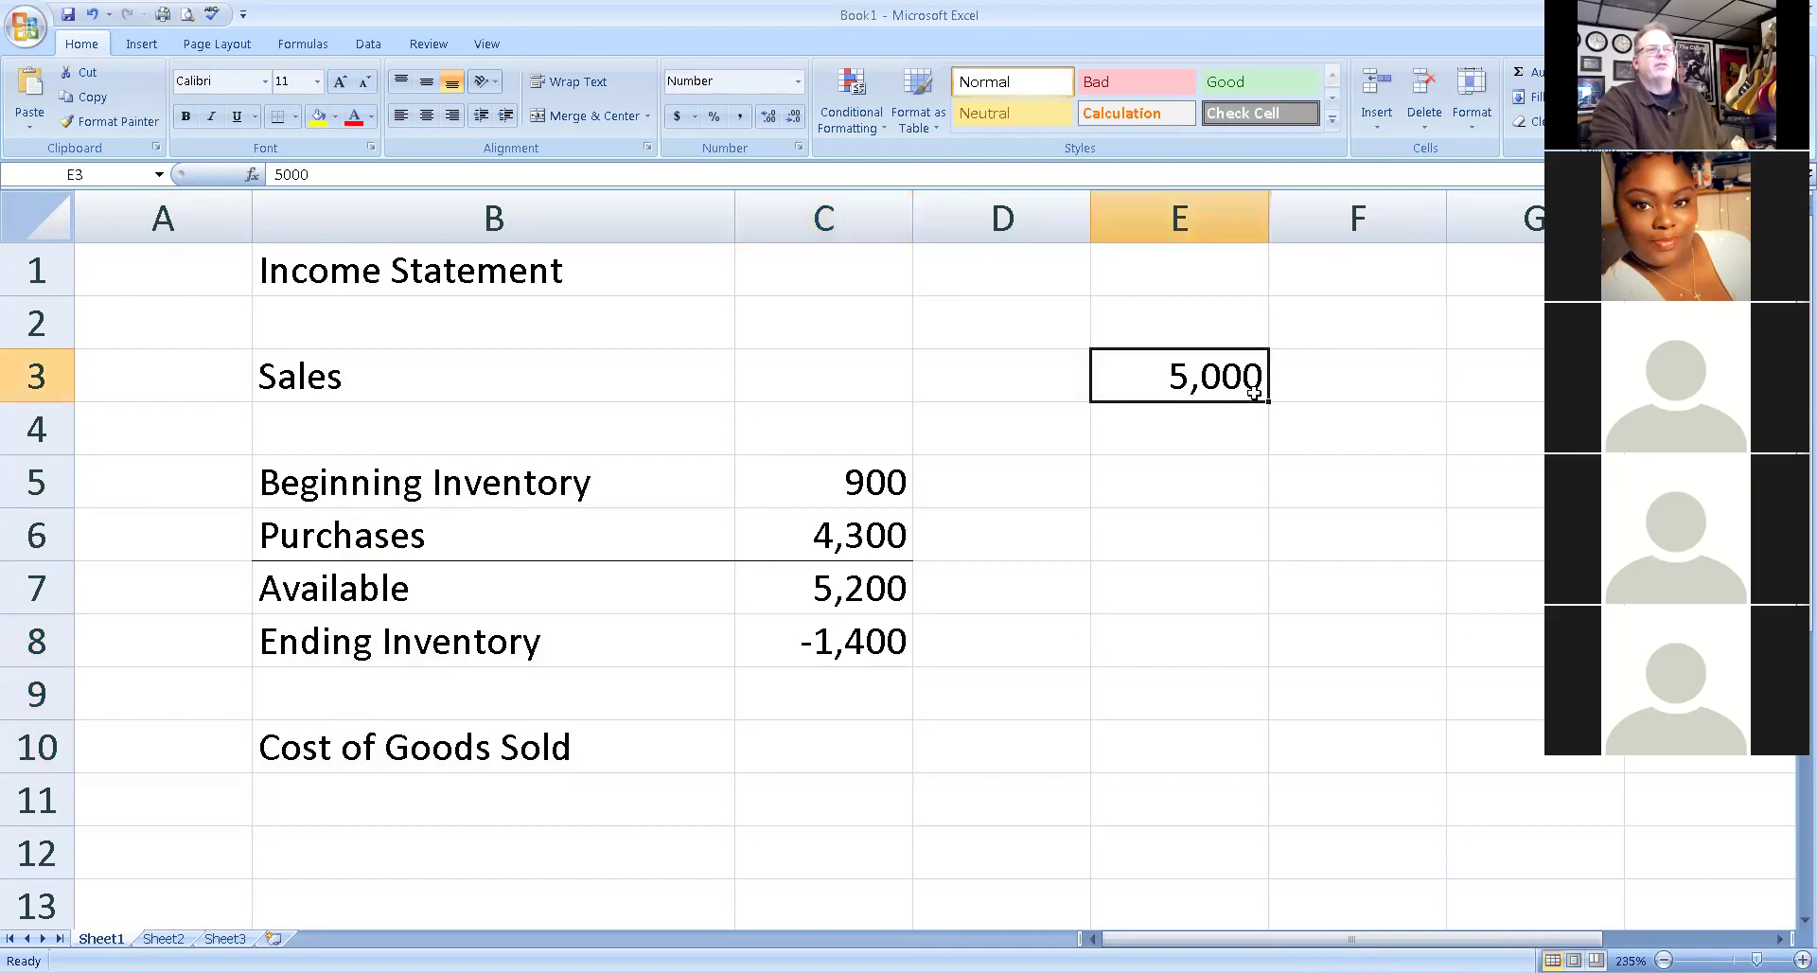
left_click_drag(1269, 400, 1149, 392)
left_click_drag(1011, 386, 994, 386)
left_click(1191, 386)
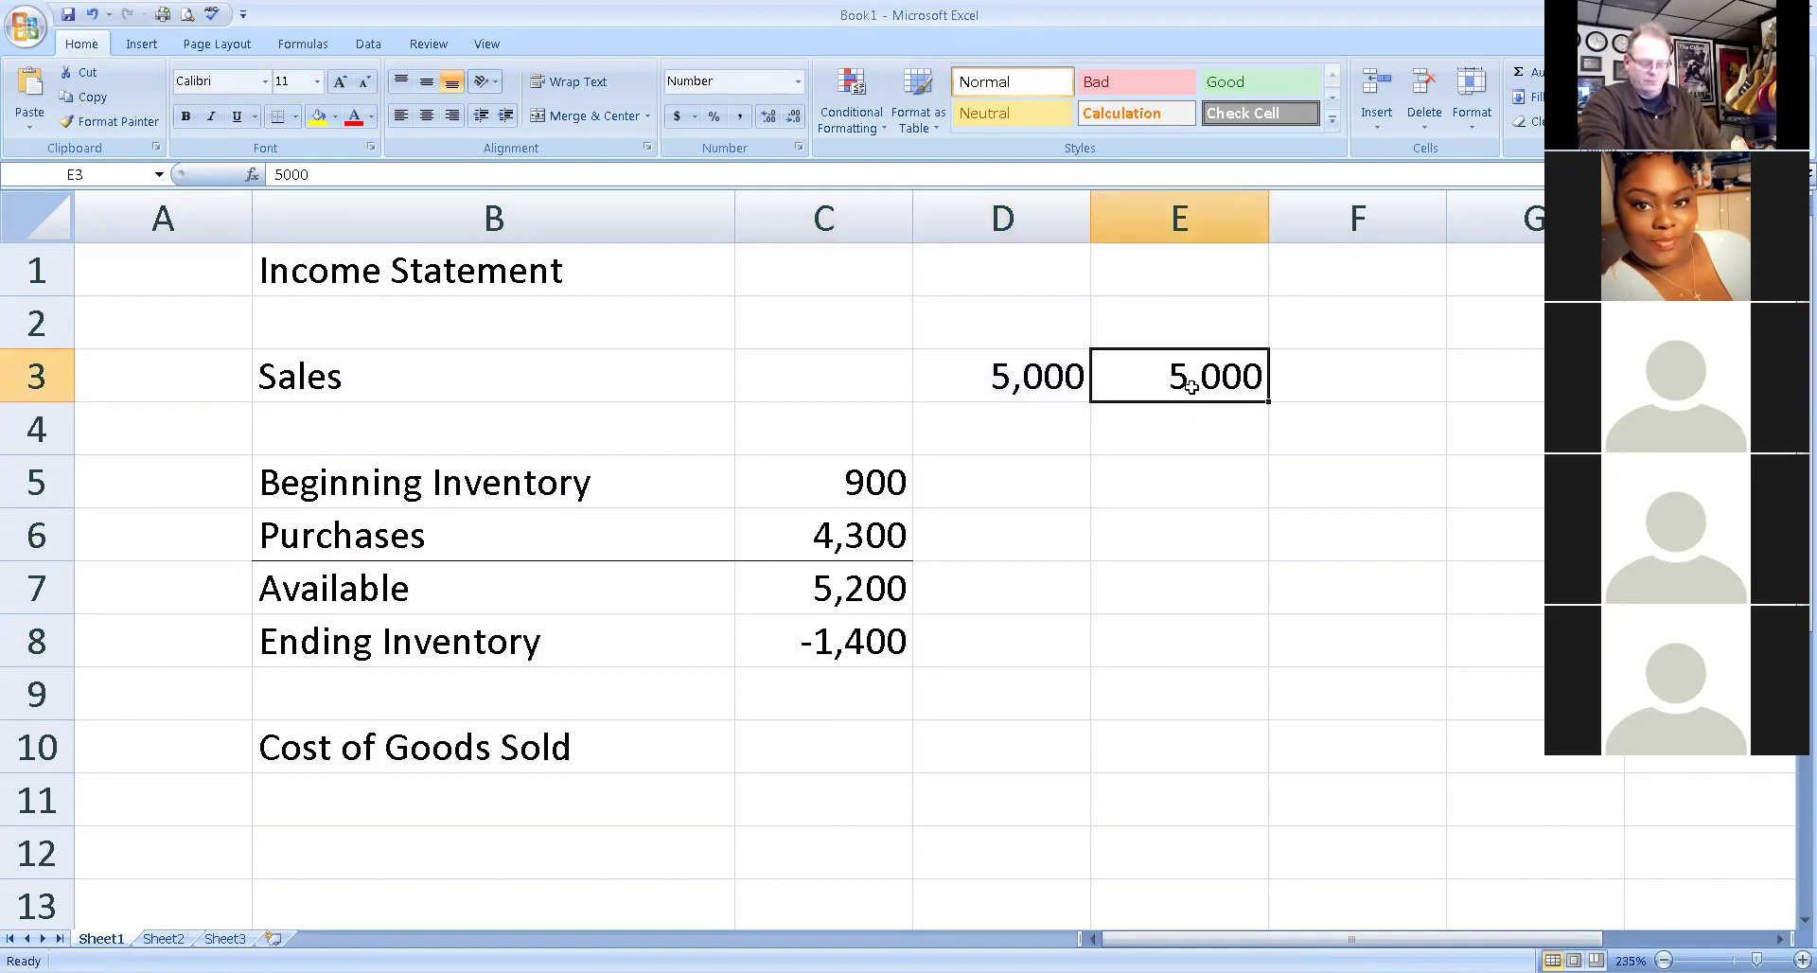
key("Delete")
Calculate Cost of Goods Sold in D10 with the formula =C7+C8.
left_click(989, 729)
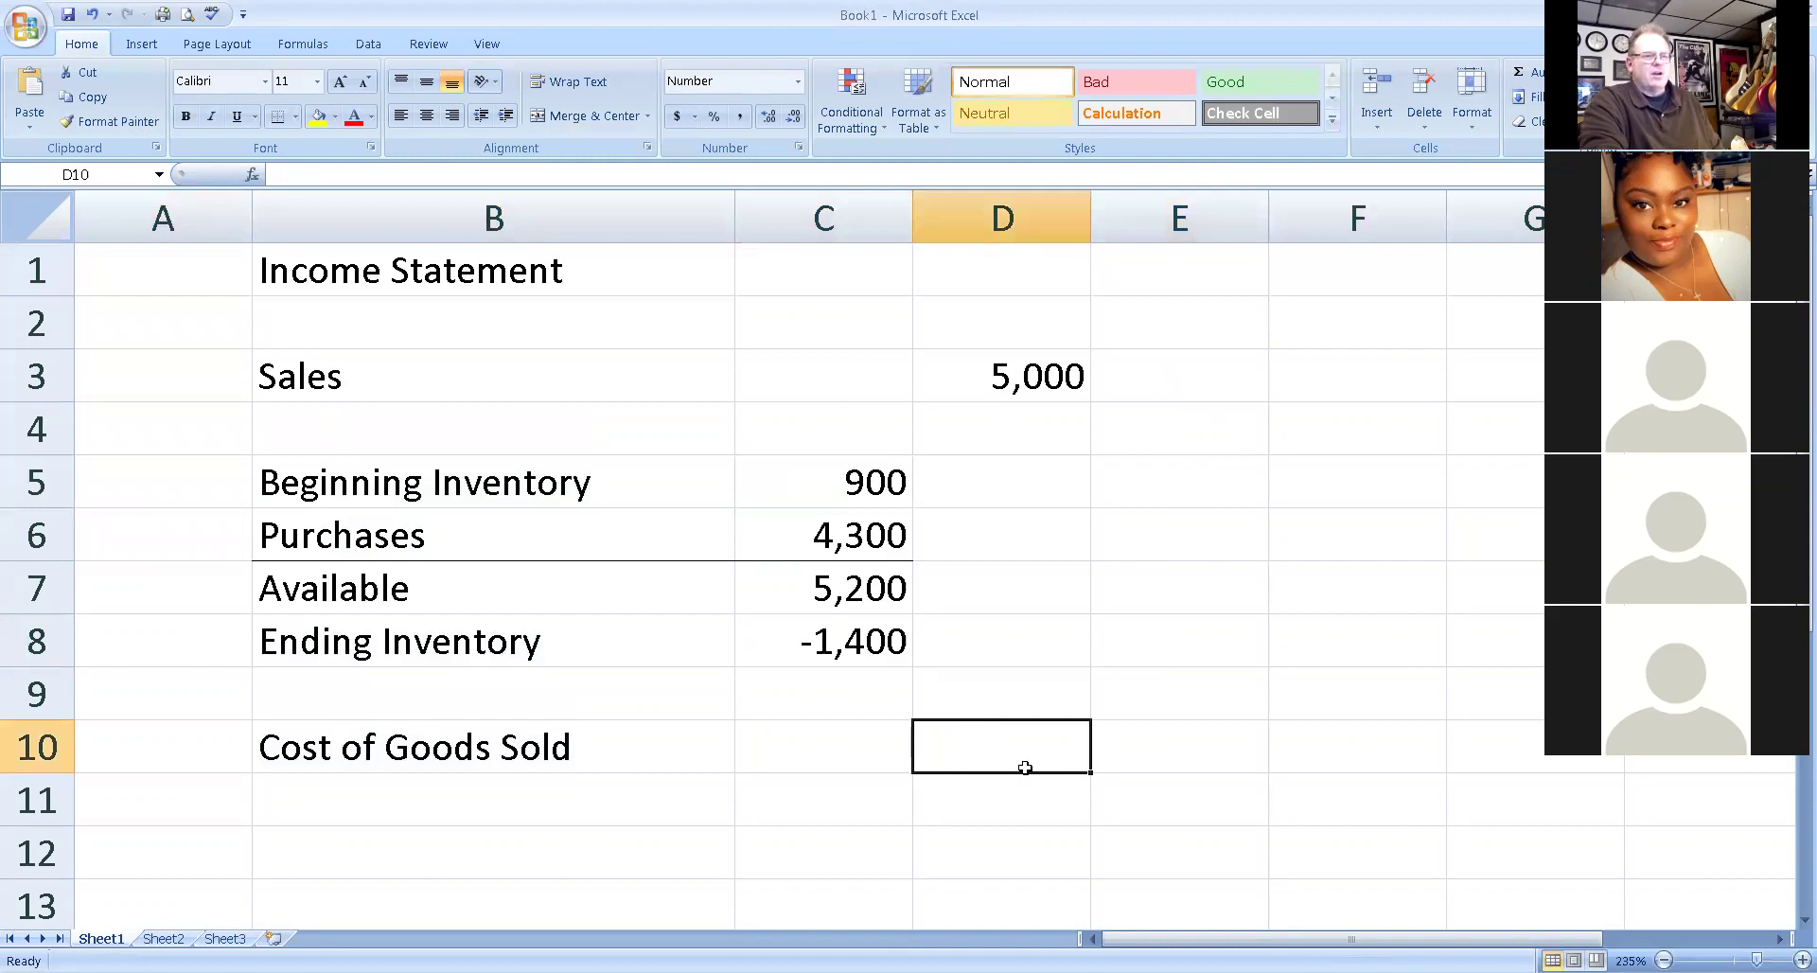
type("=")
key("Up")
key("Up")
key("Up")
key("Left")
type("+")
key("Up")
key("Left")
key("Up")
key("Return")
key("Up")
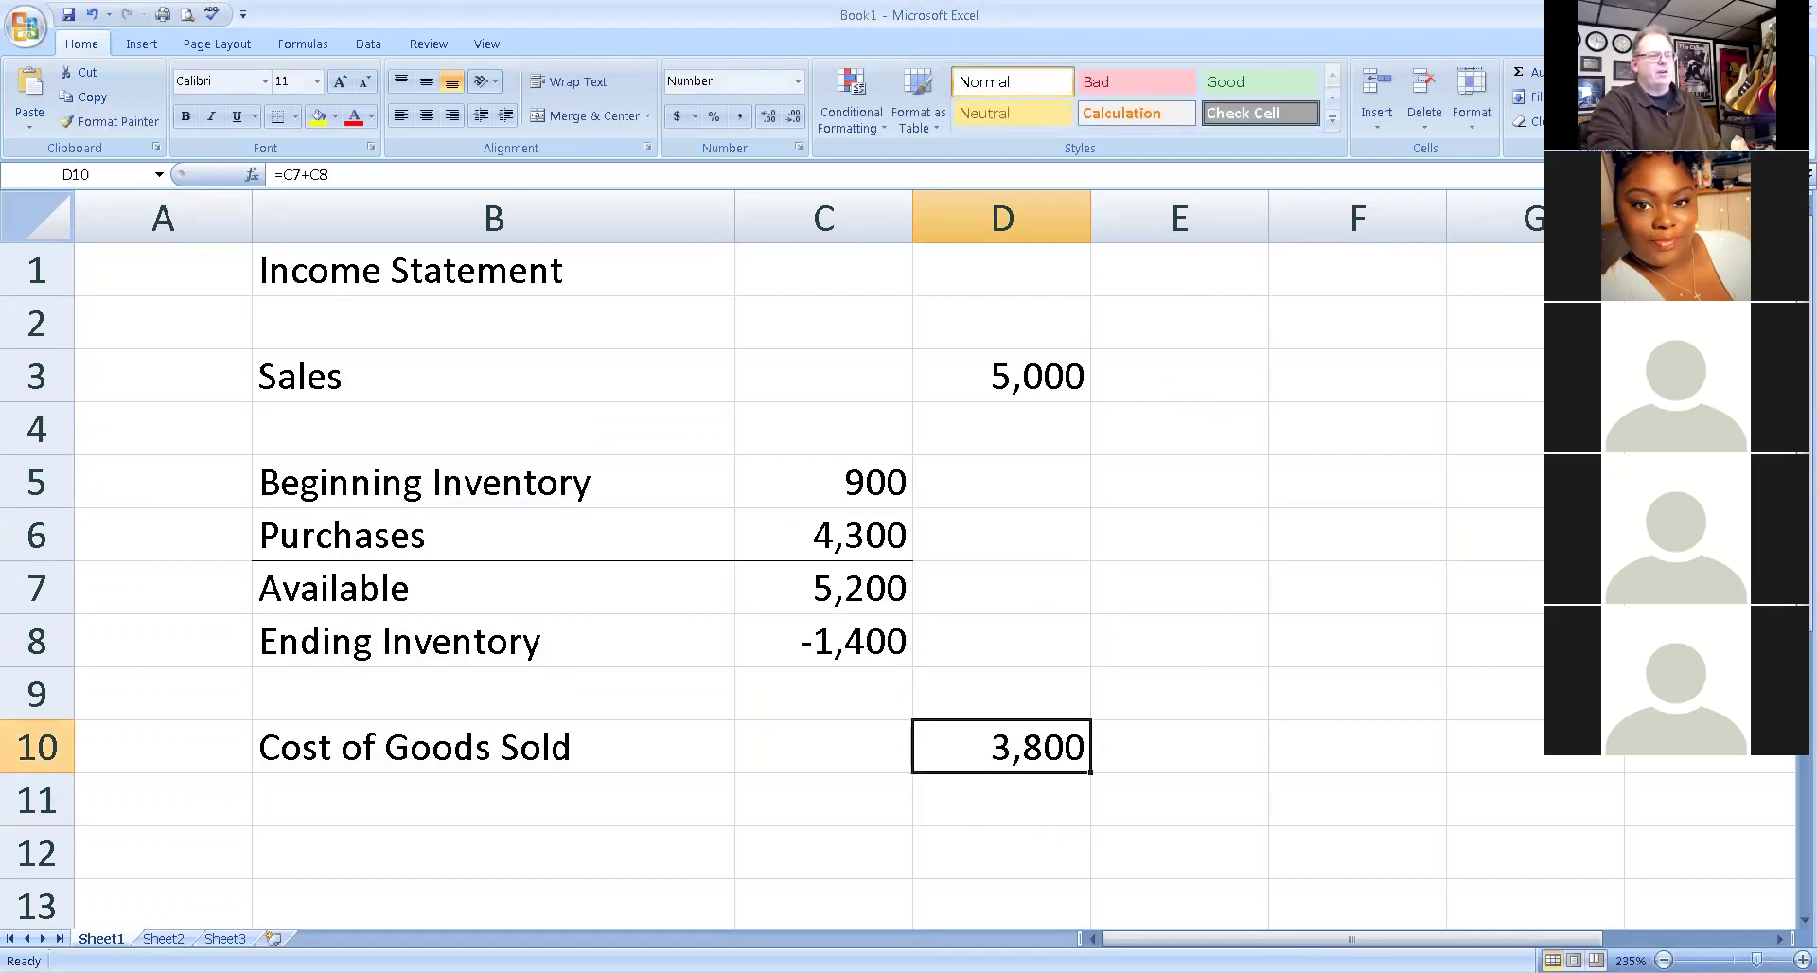
Enter the label Gross Margin in B12 and the amount 1200 in D12.
left_click(385, 866)
type("G")
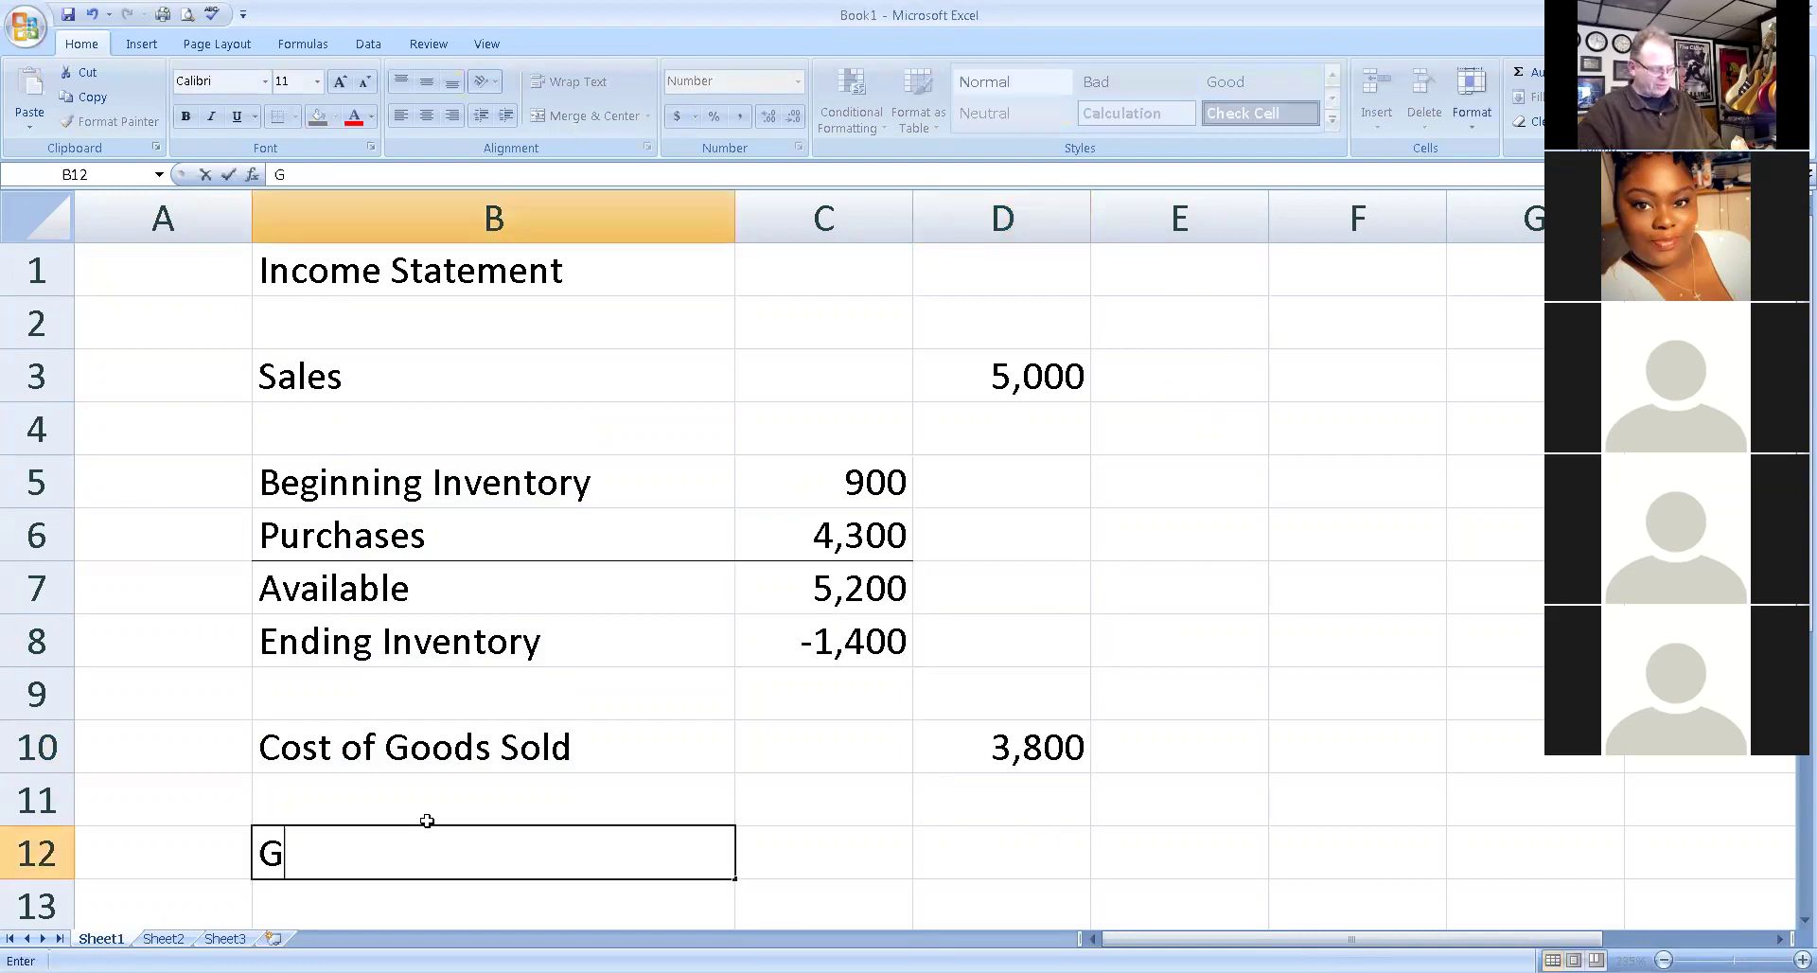
type("ross Margin")
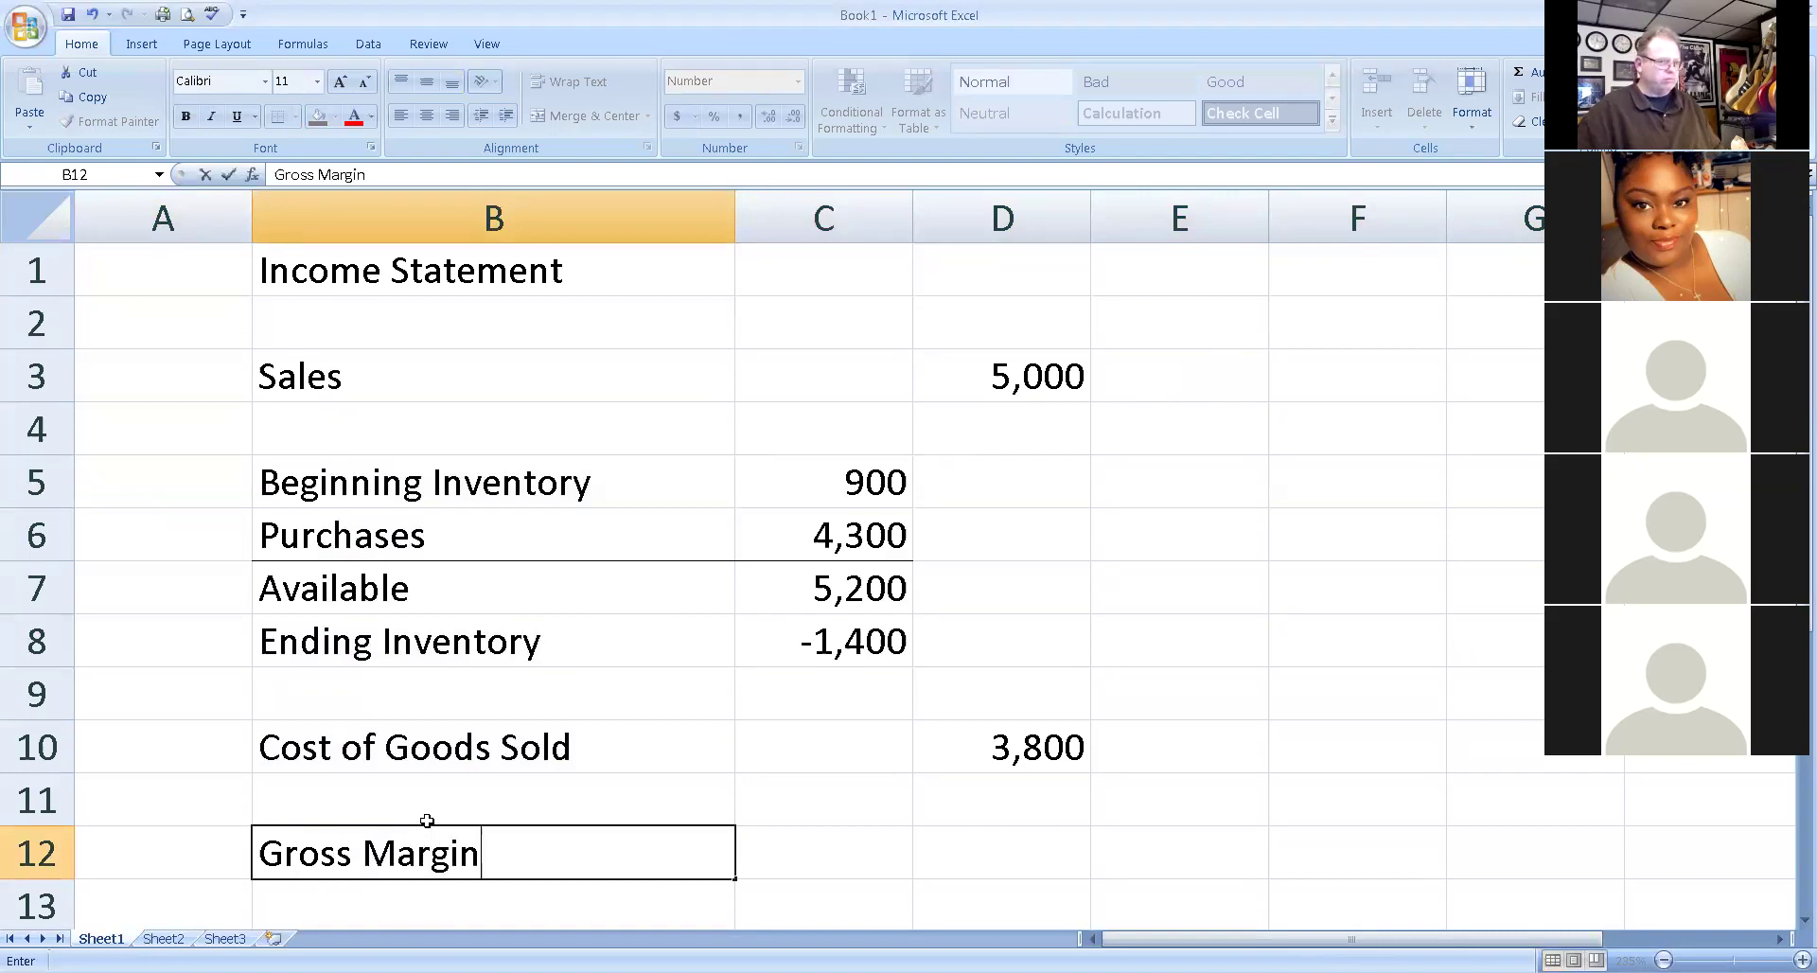
key("Tab")
key("Tab")
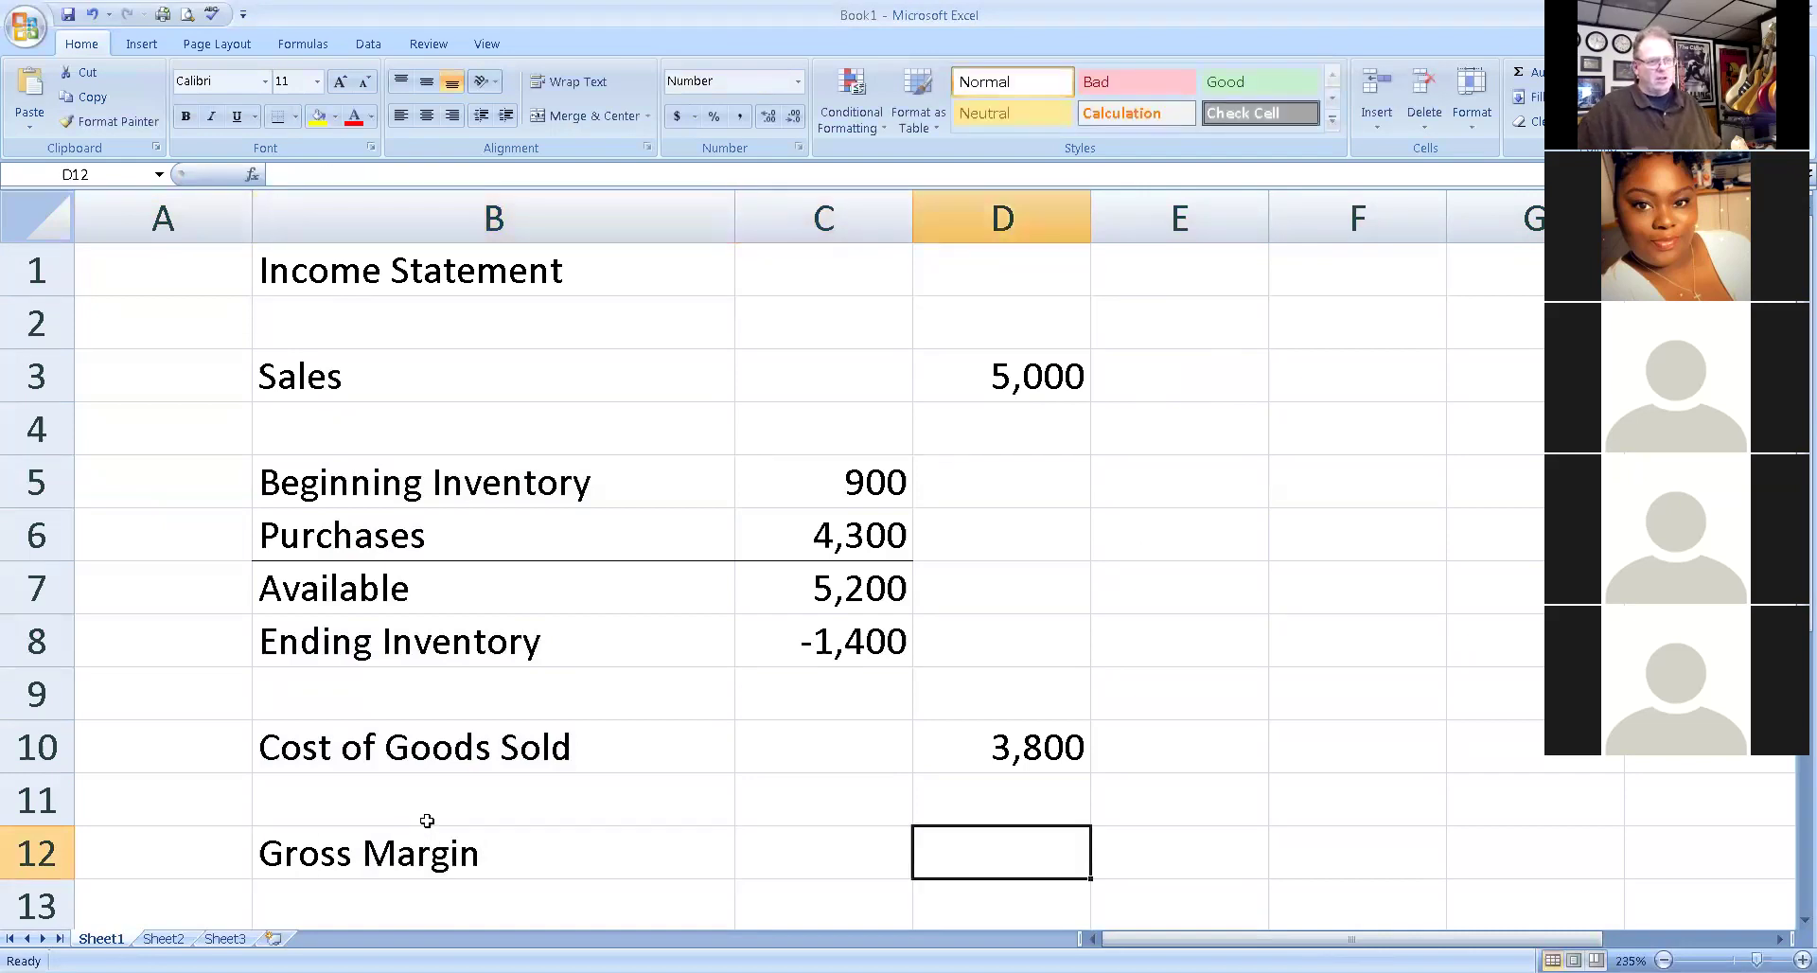
type("1200")
key("Return")
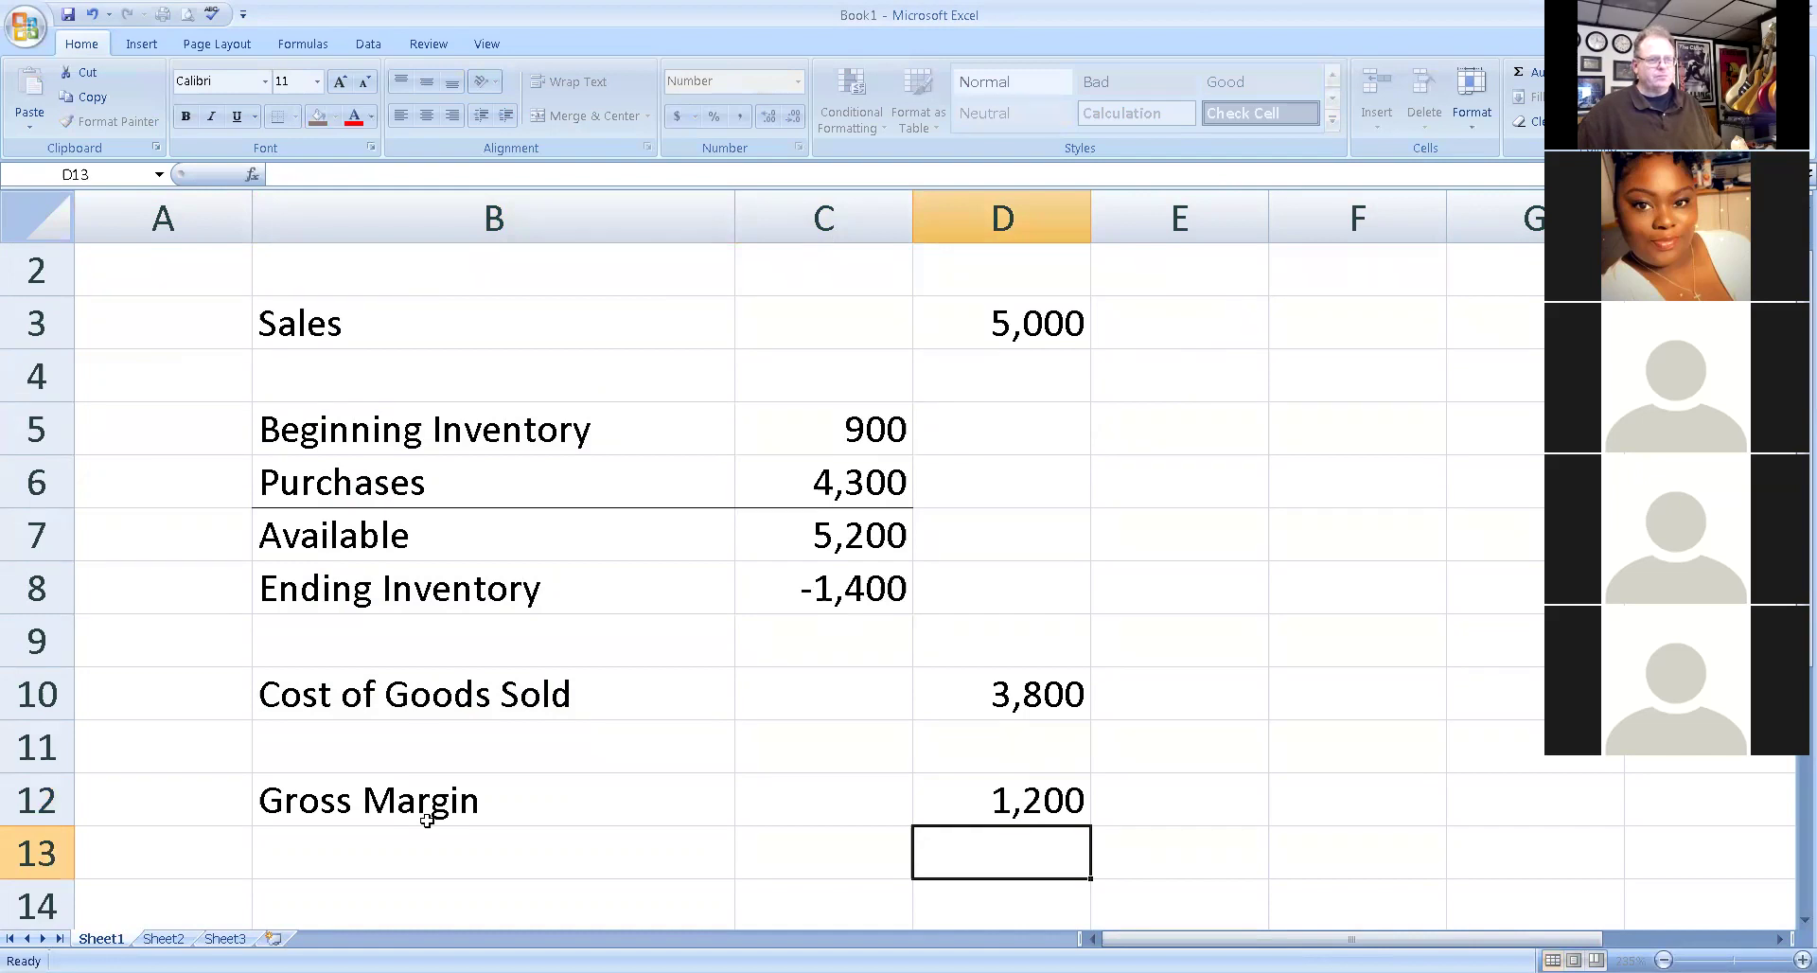
scroll(641, 634, "up", 1)
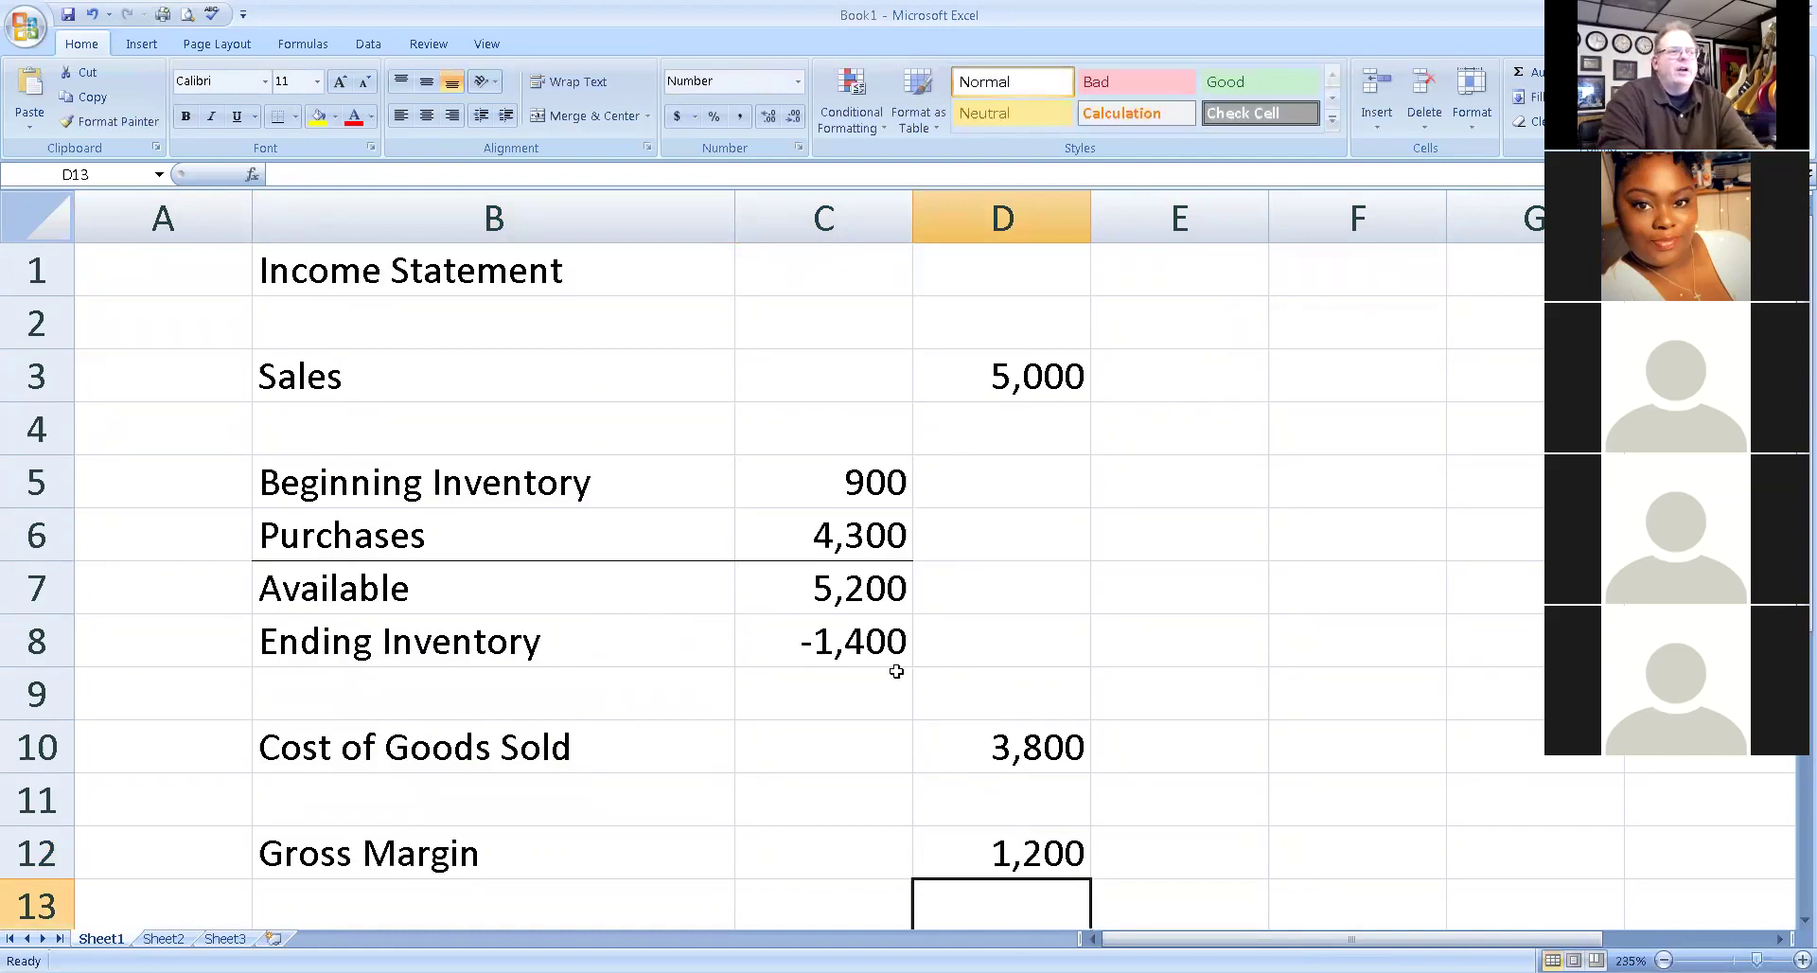
Merge and center the Income Statement title across B1:D1 and make it bold and underlined.
left_click_drag(397, 274, 1042, 277)
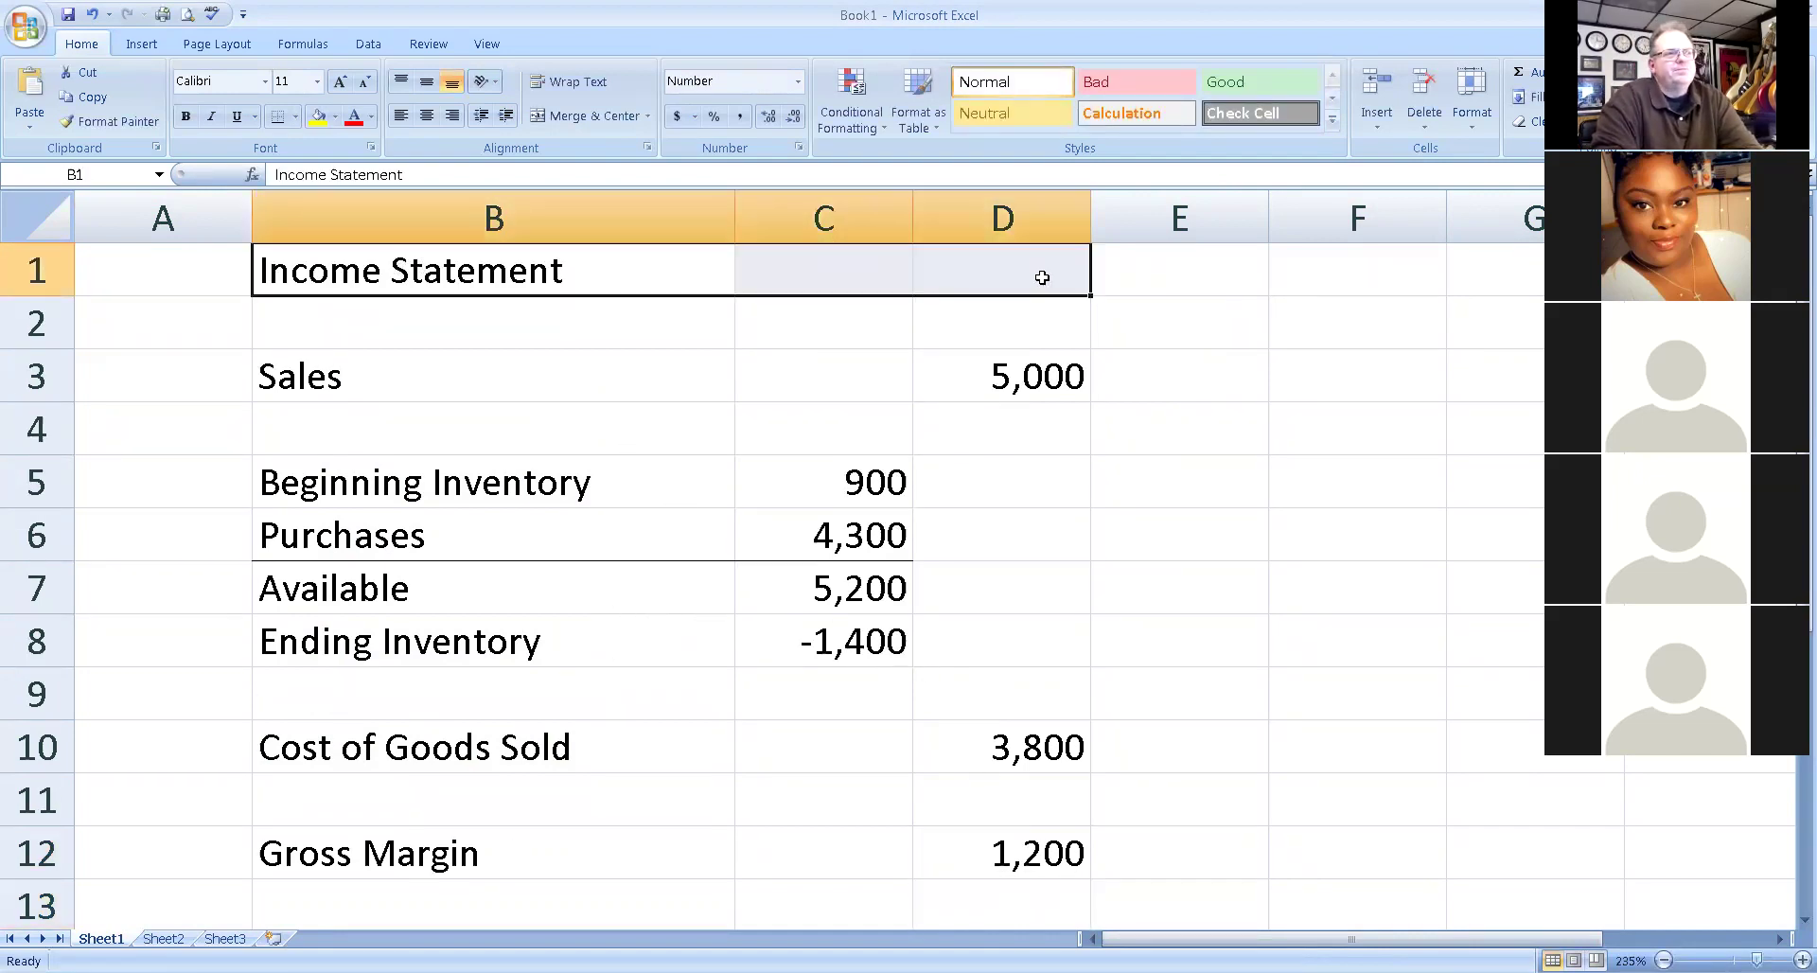
left_click(571, 117)
left_click(185, 115)
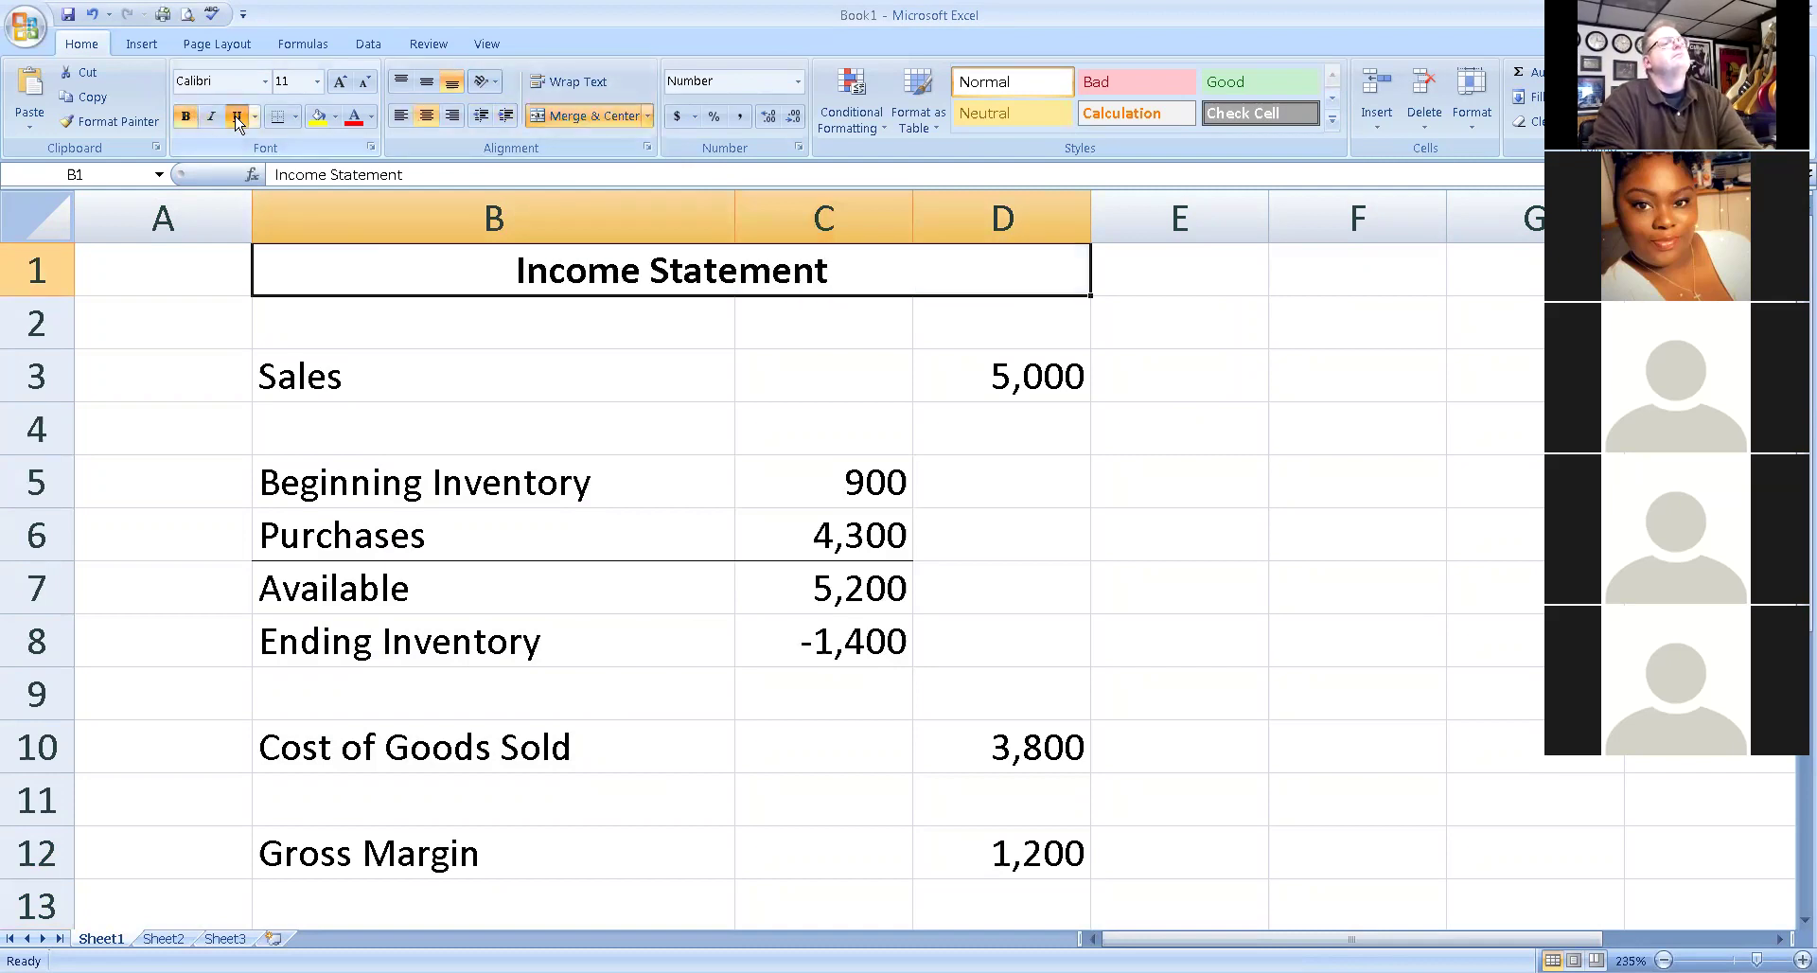
left_click(237, 116)
left_click(484, 408)
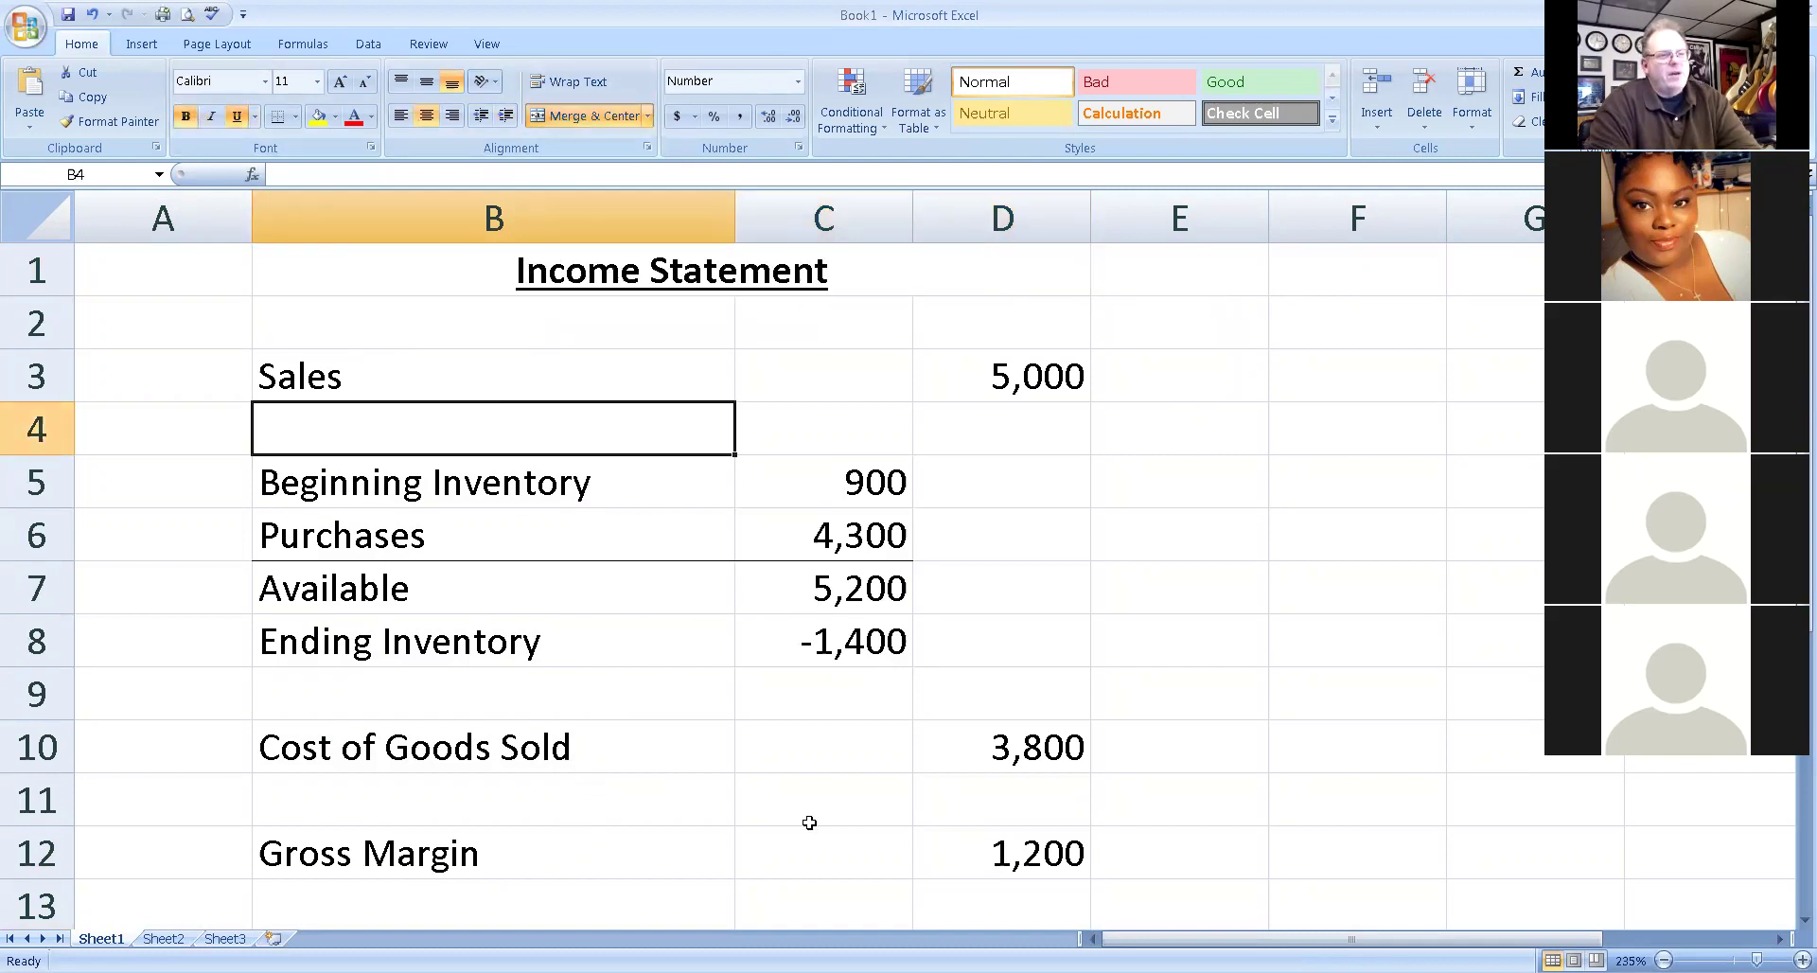
left_click(1311, 617)
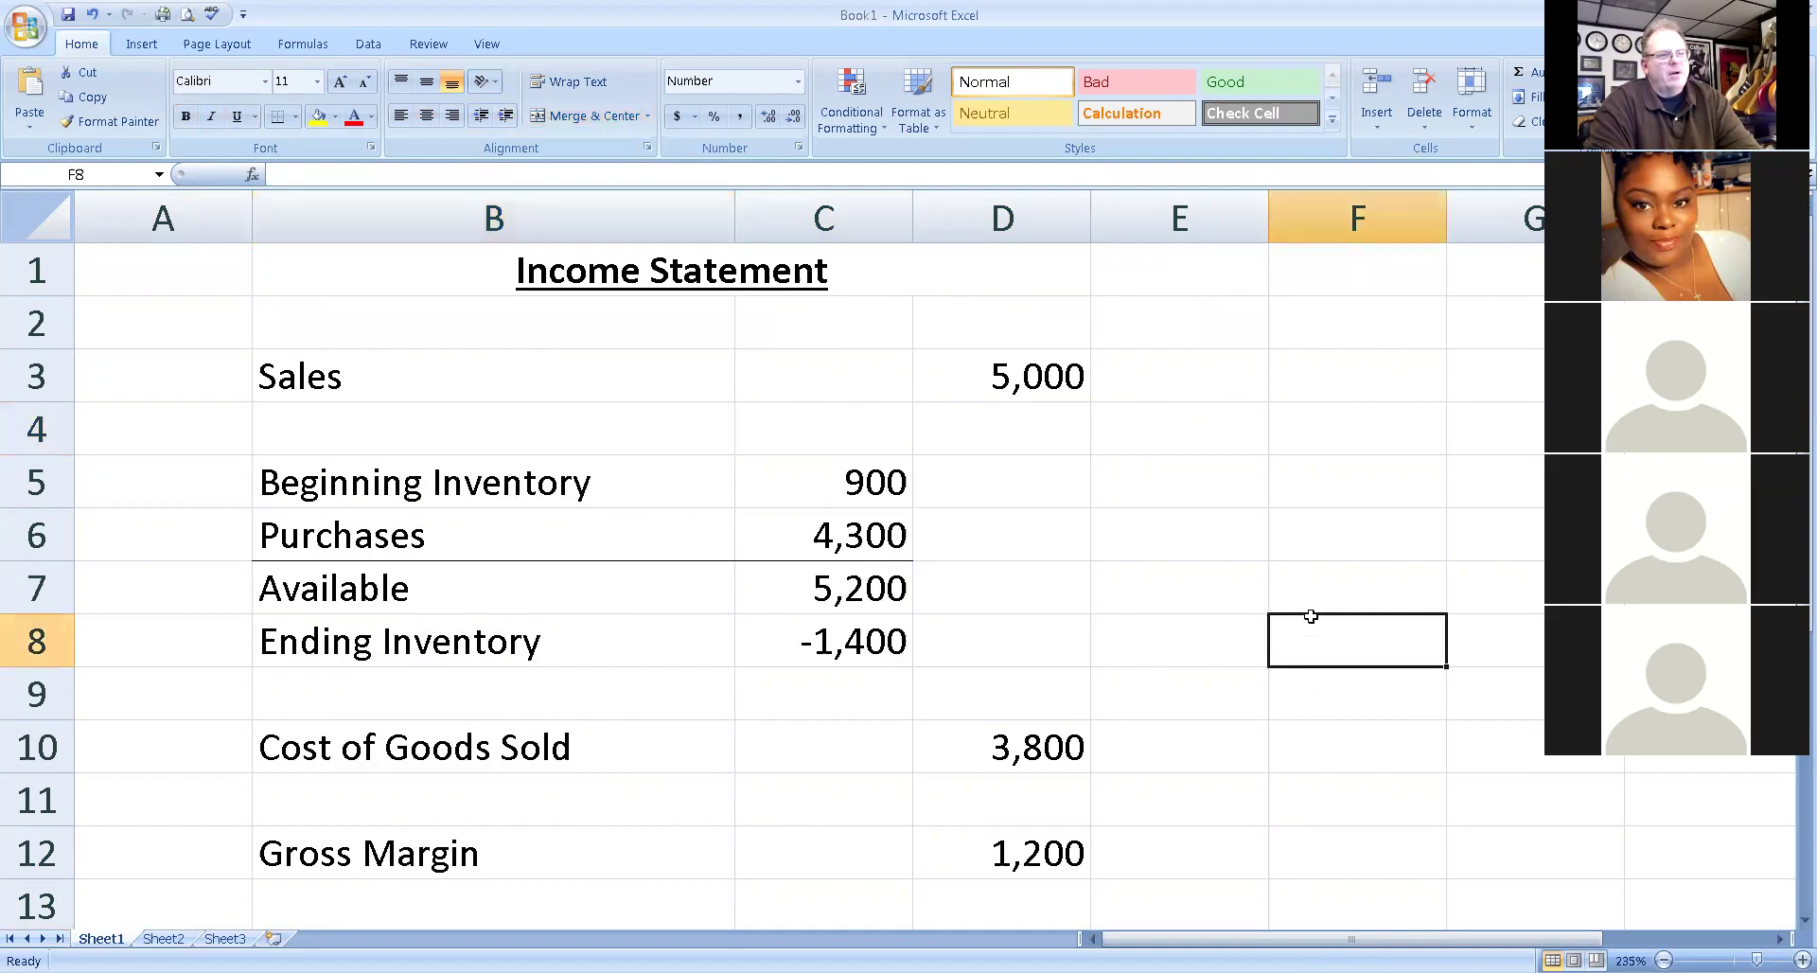
left_click(1332, 510)
left_click(1338, 466)
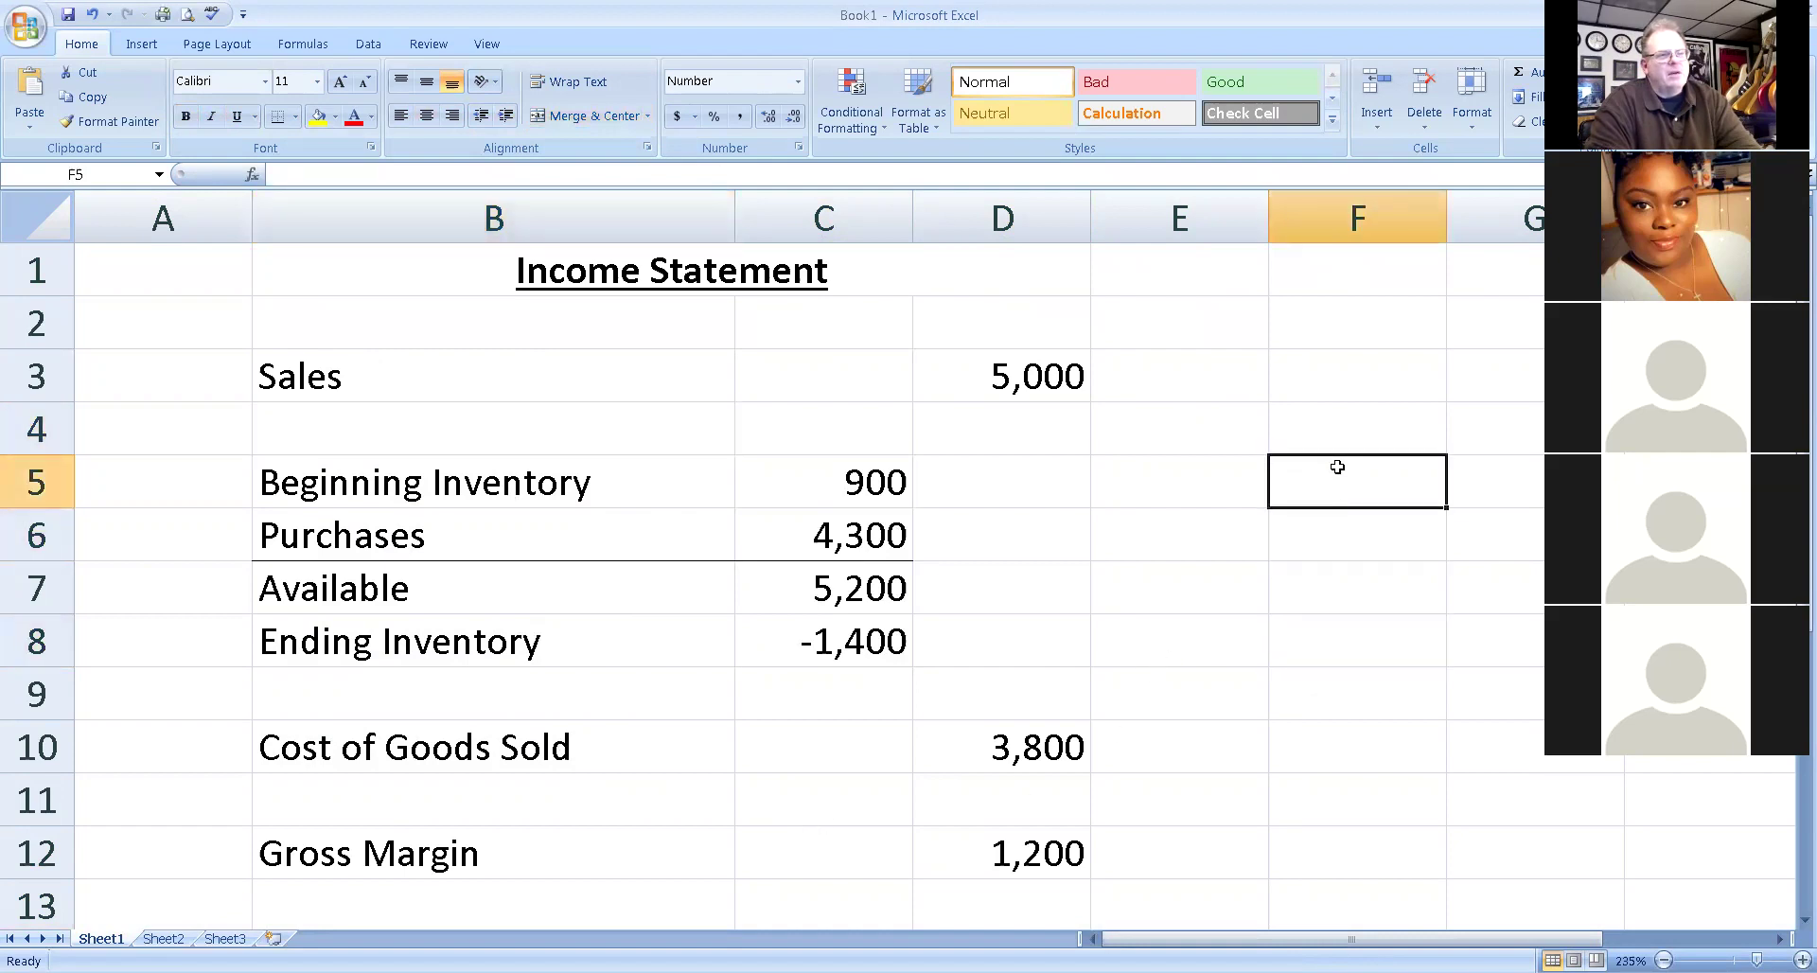
left_click(1328, 536)
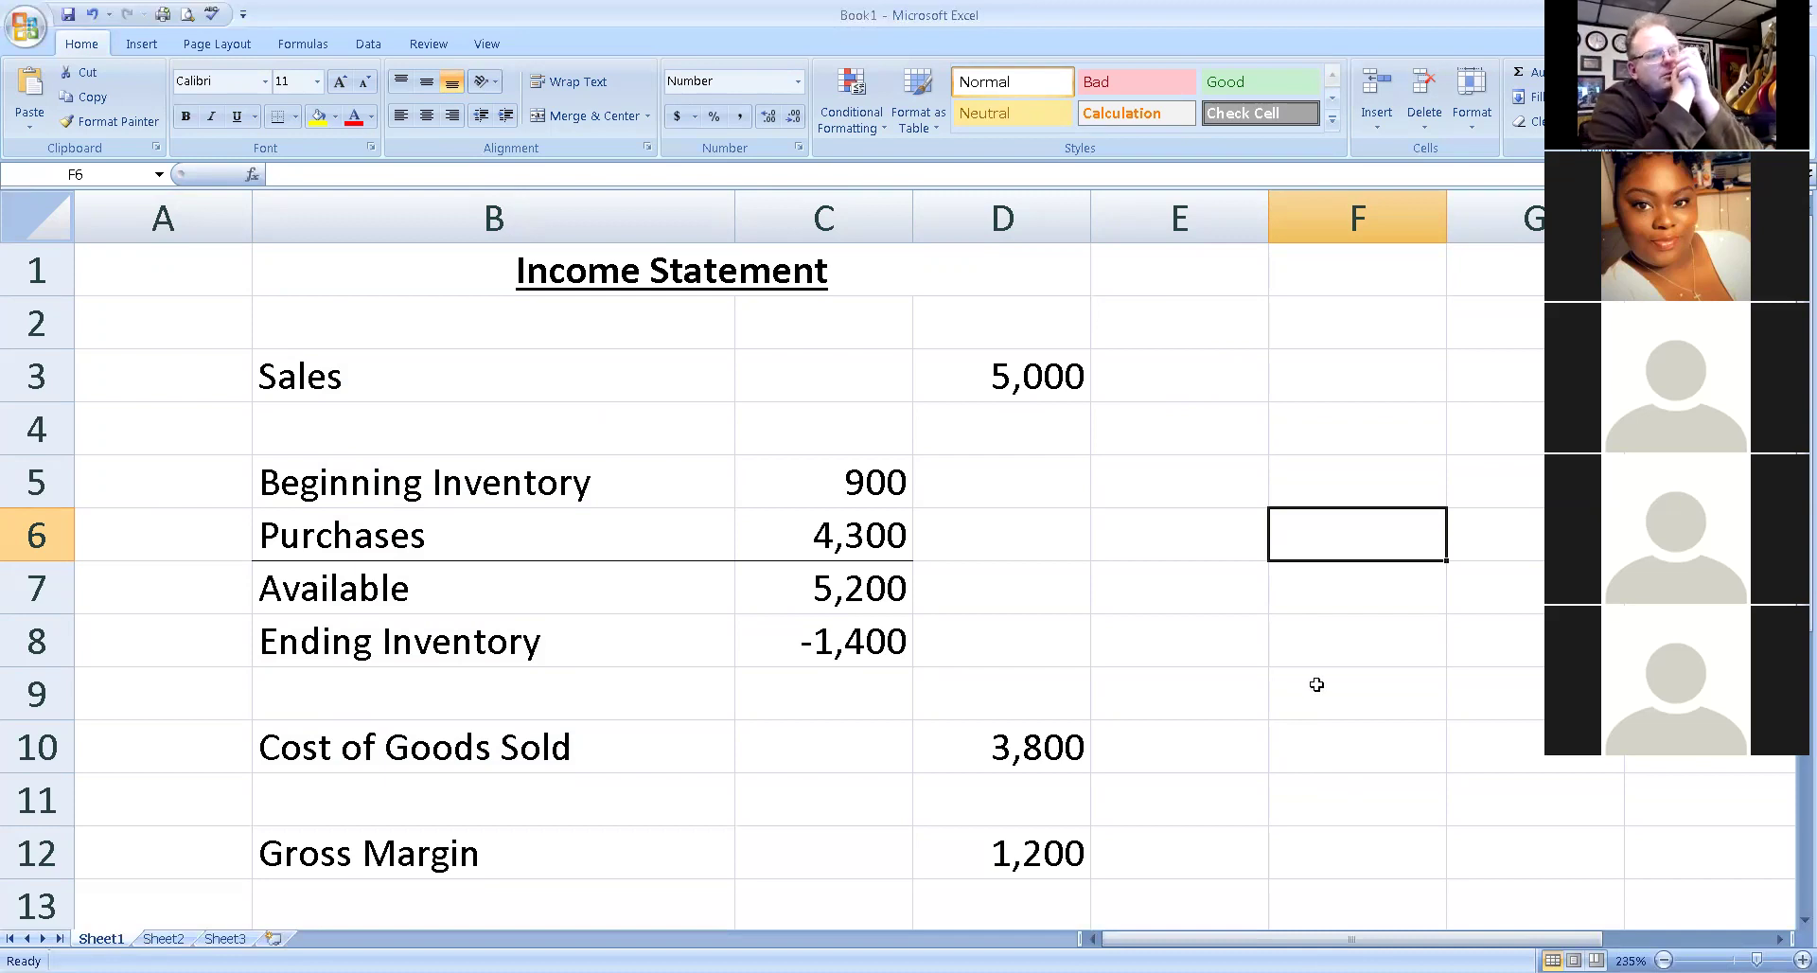
Highlight the Beginning Inventory label and amount in B5:C5 with yellow fill.
left_click_drag(454, 488, 823, 483)
left_click(319, 115)
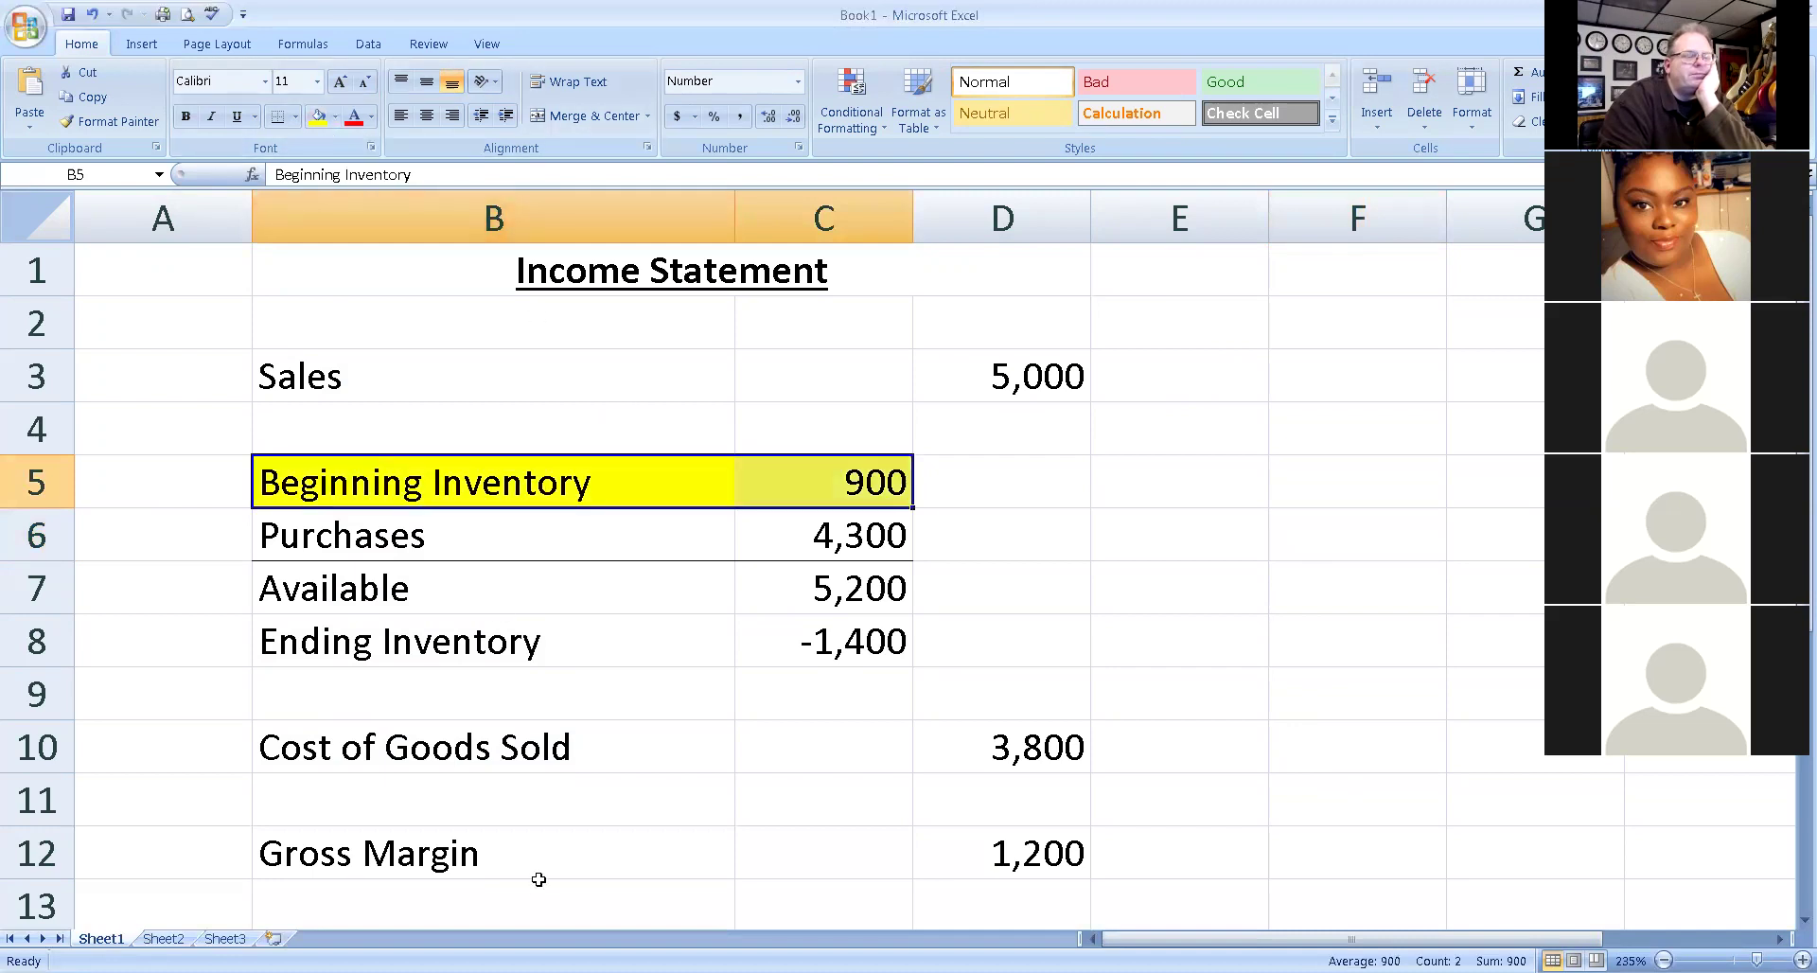
left_click(564, 859)
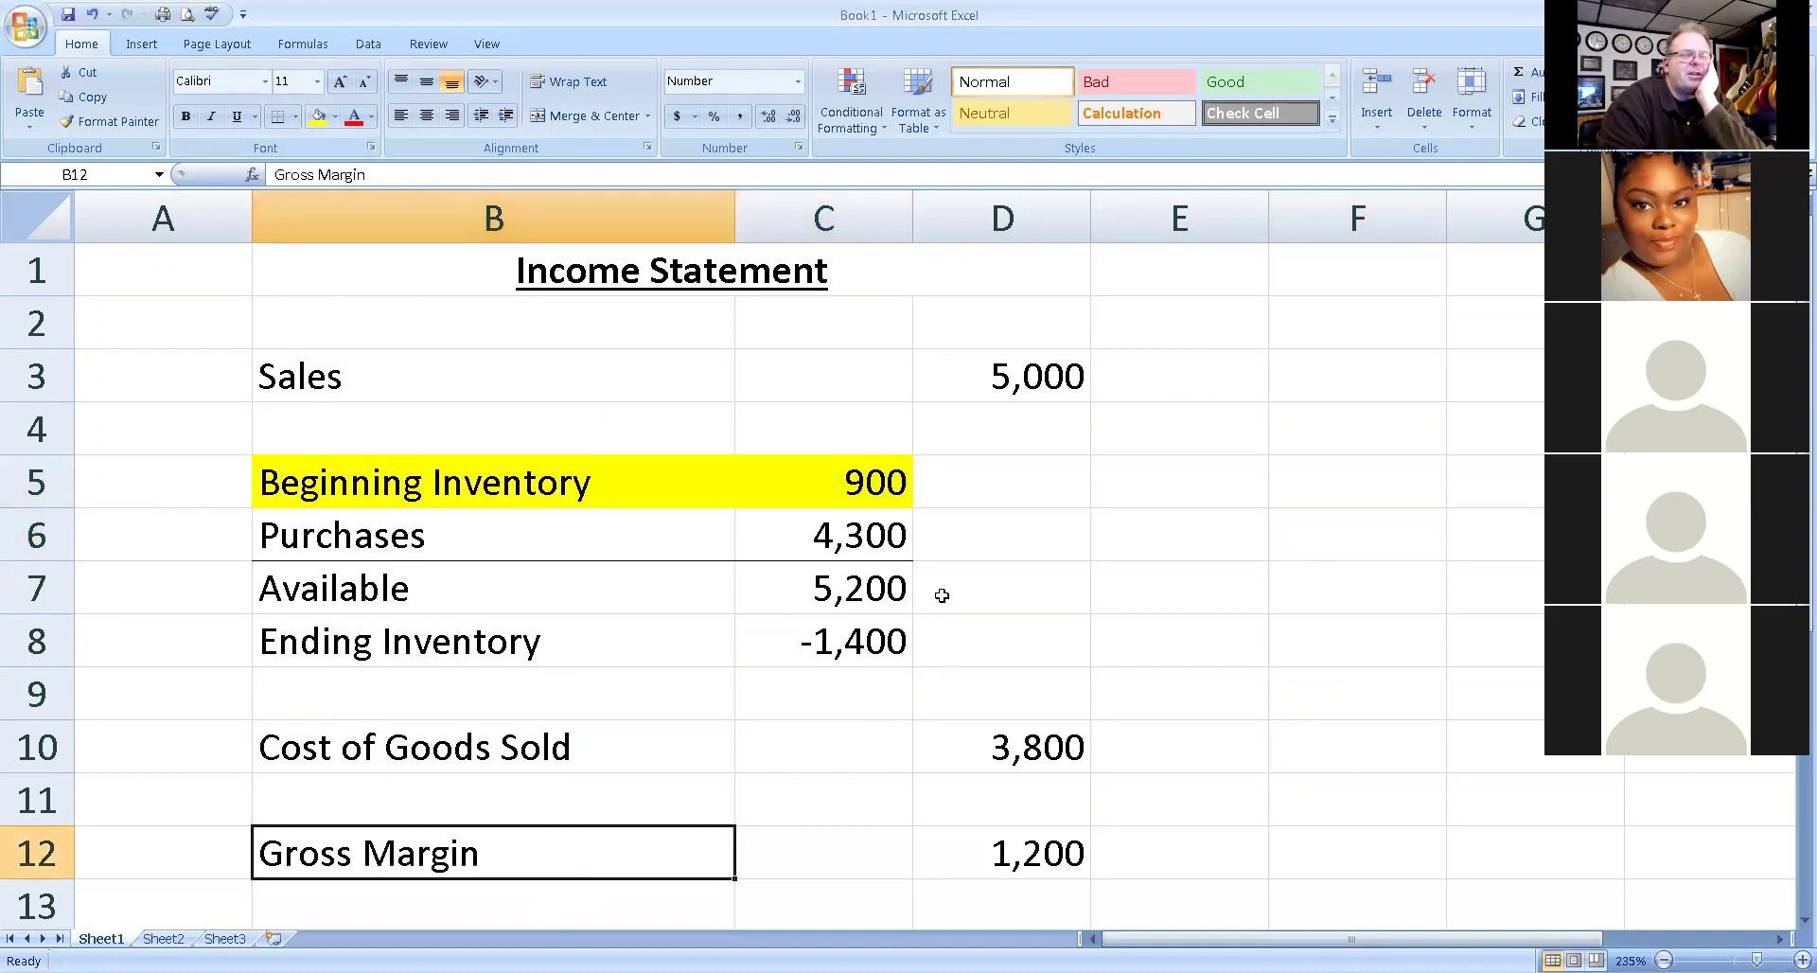
Examine the highlighted Beginning Inventory row in relation to the Sales, Purchases and Cost of Goods Sold amounts.
left_click(389, 492)
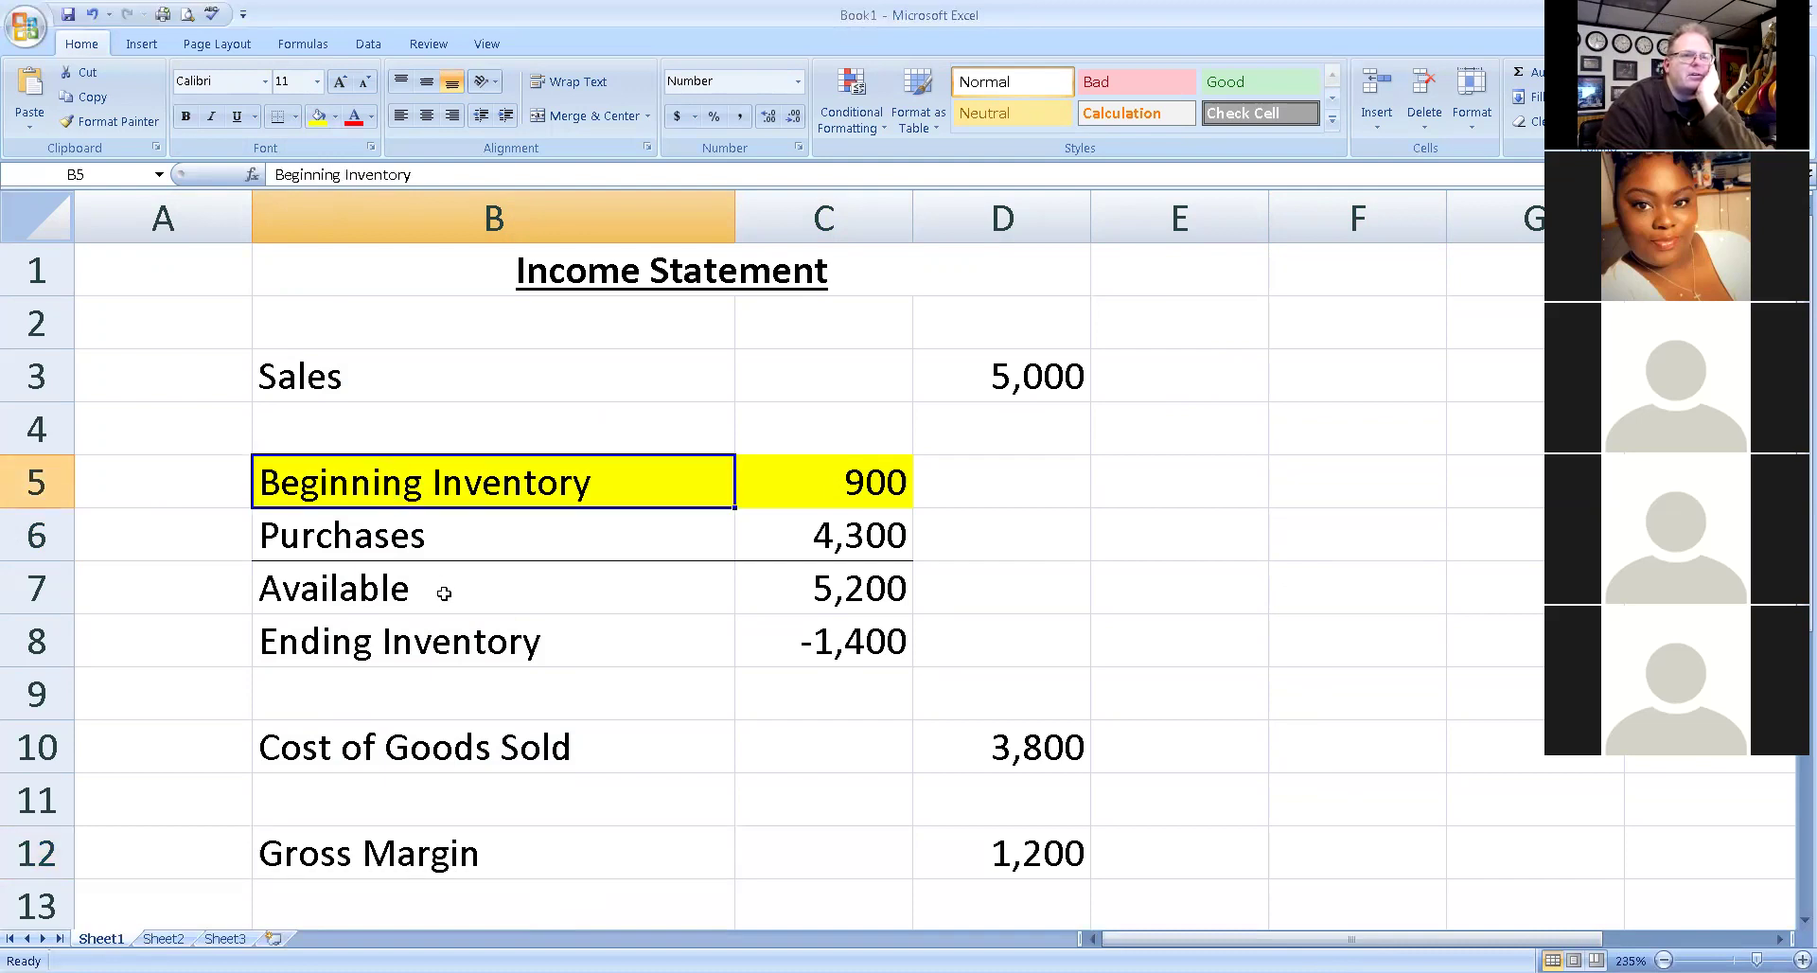
left_click(852, 478)
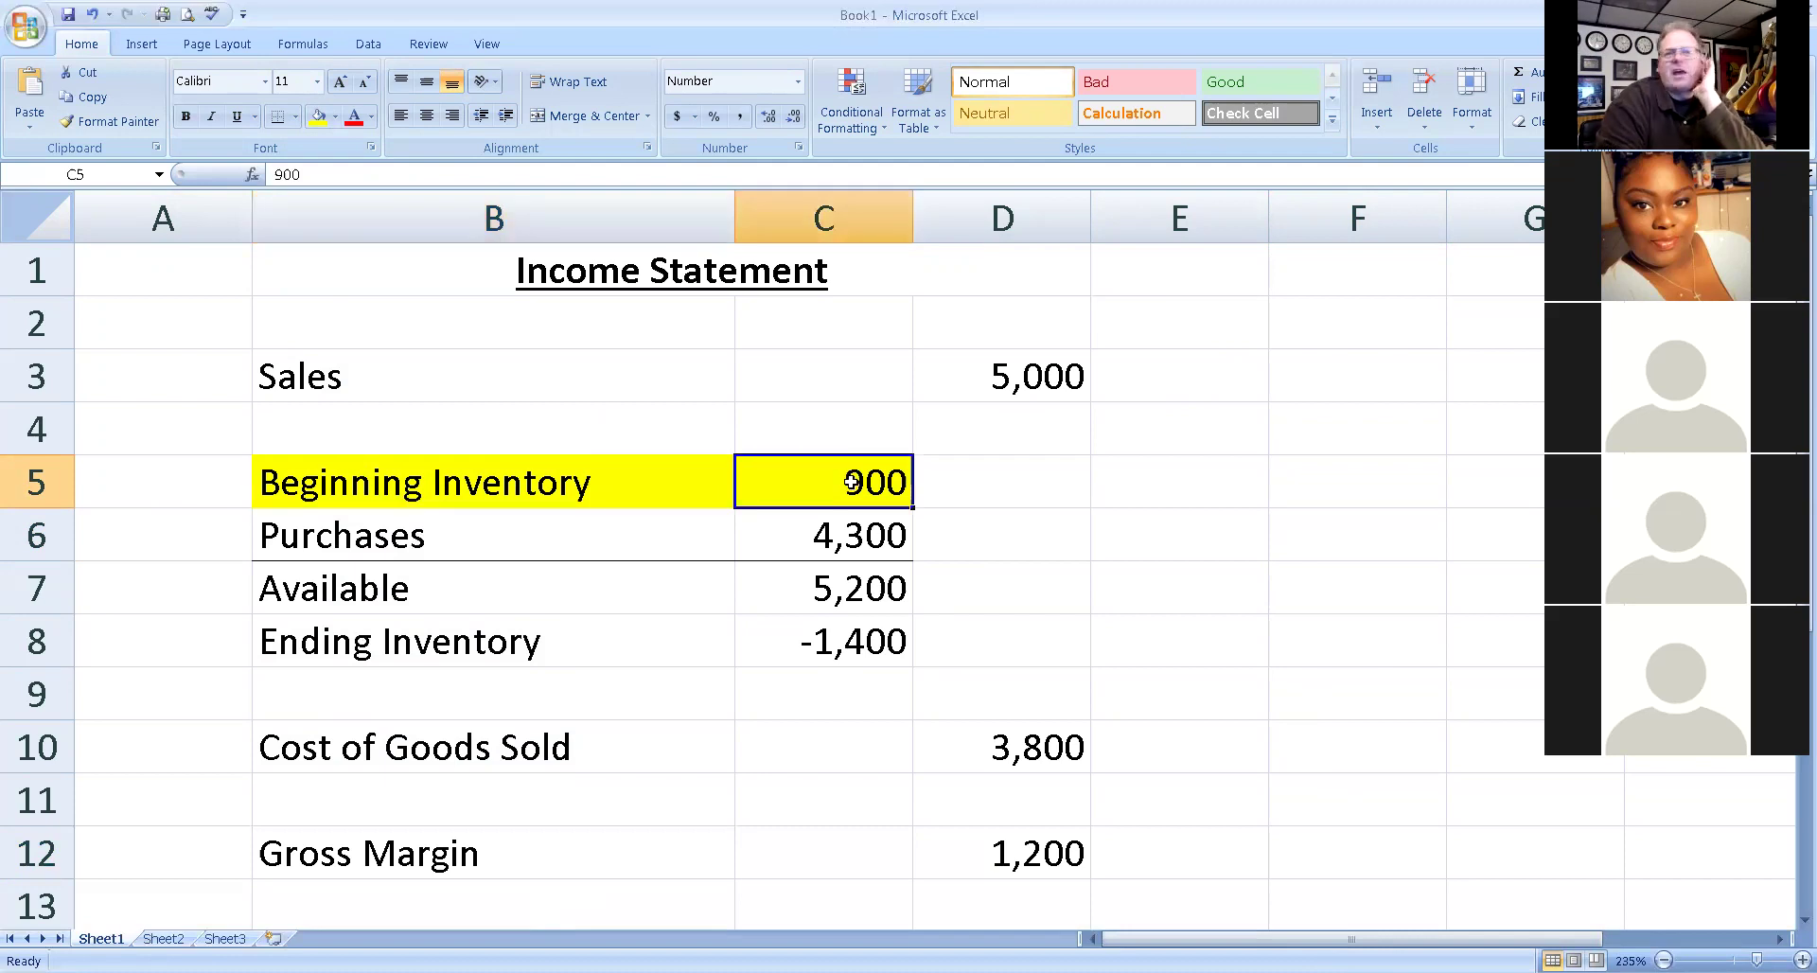
left_click(158, 492)
left_click(403, 490)
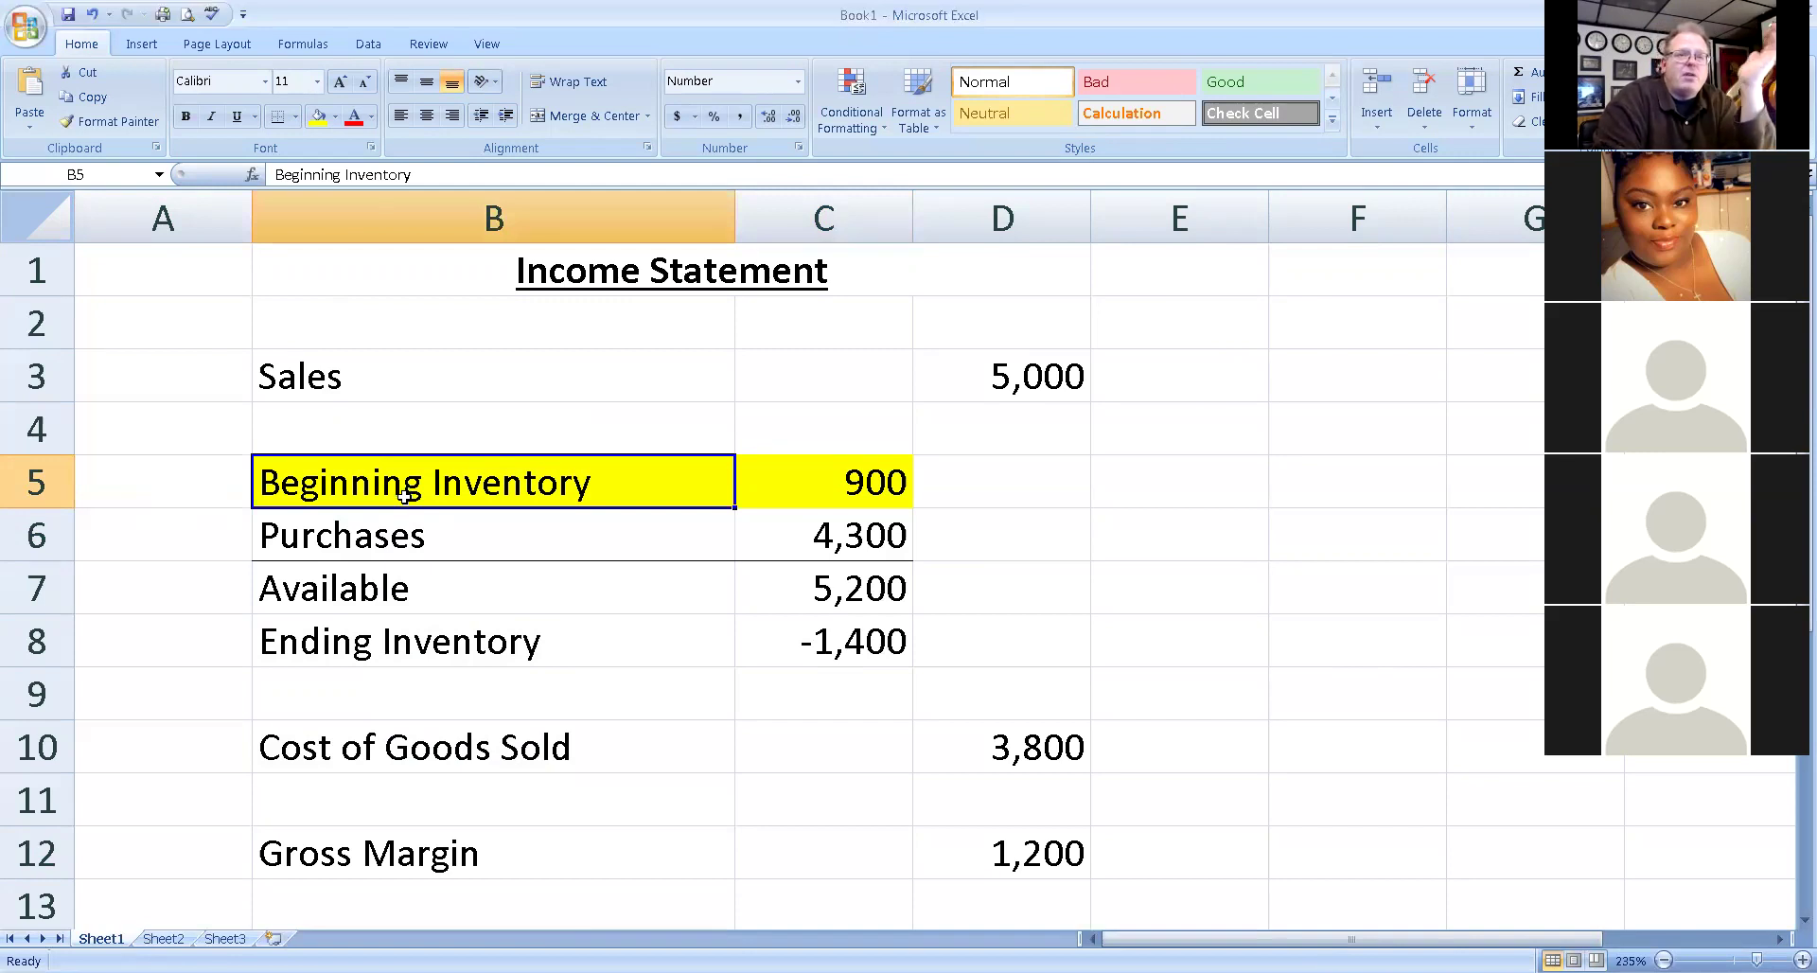
left_click(871, 480)
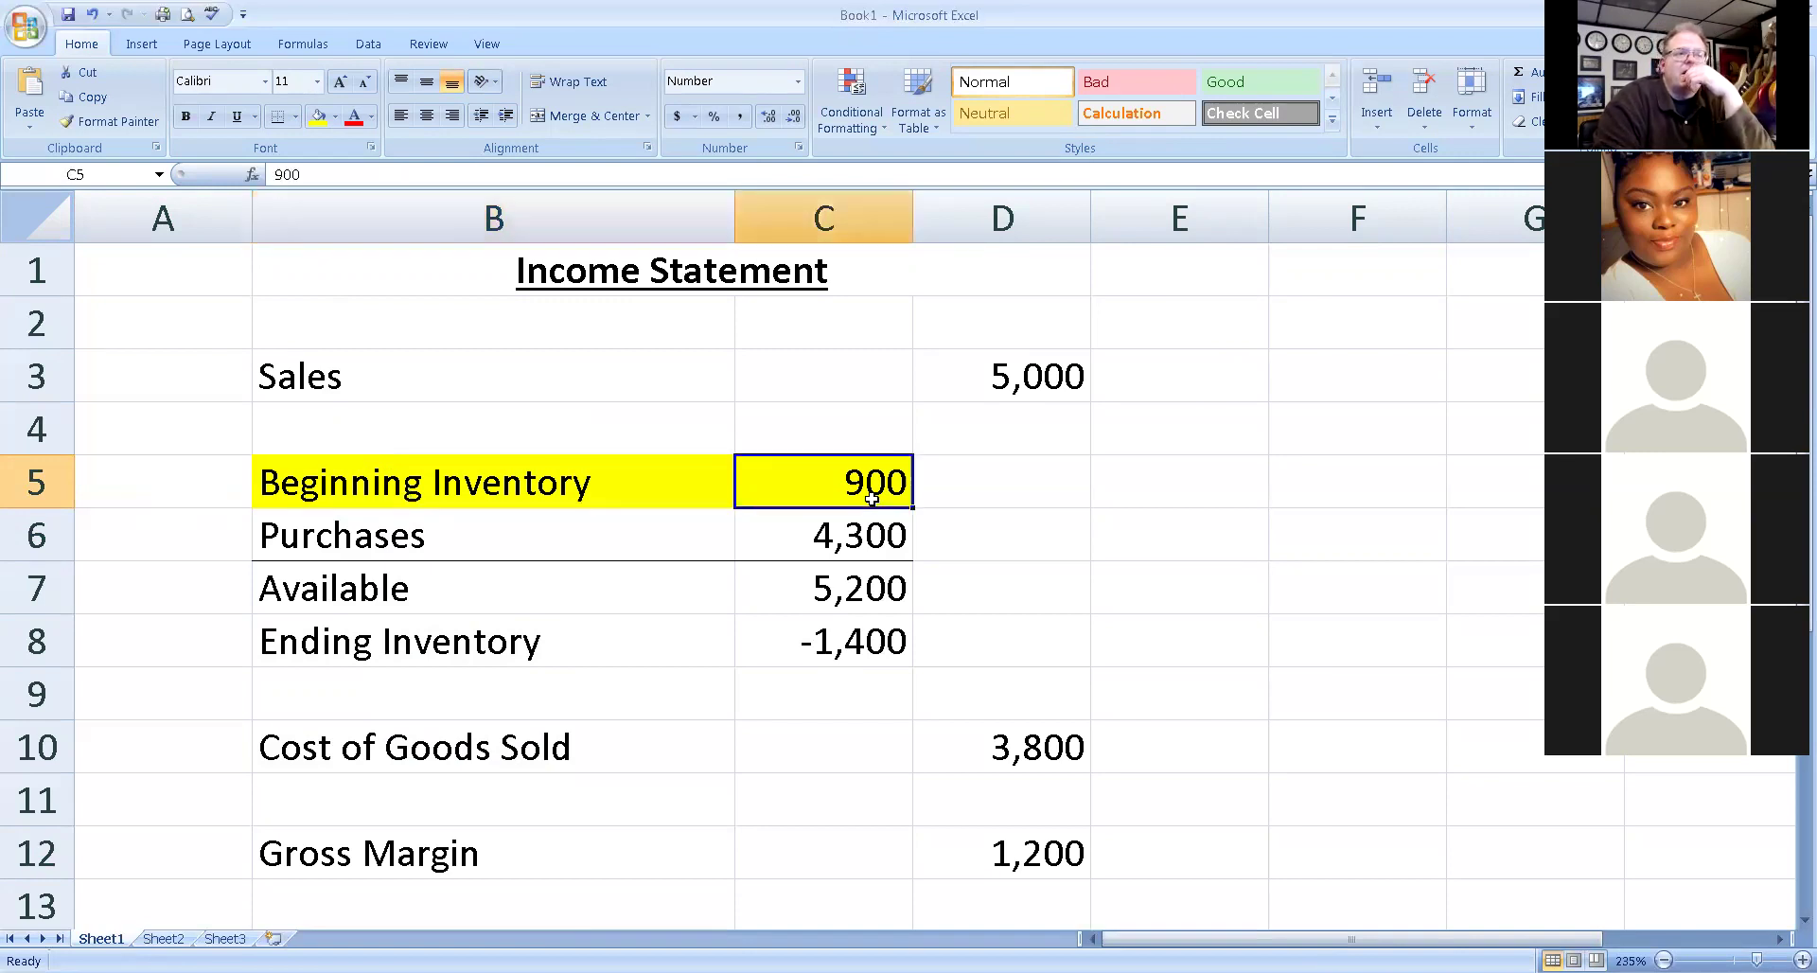
left_click_drag(705, 485, 778, 519)
left_click_drag(551, 483, 786, 483)
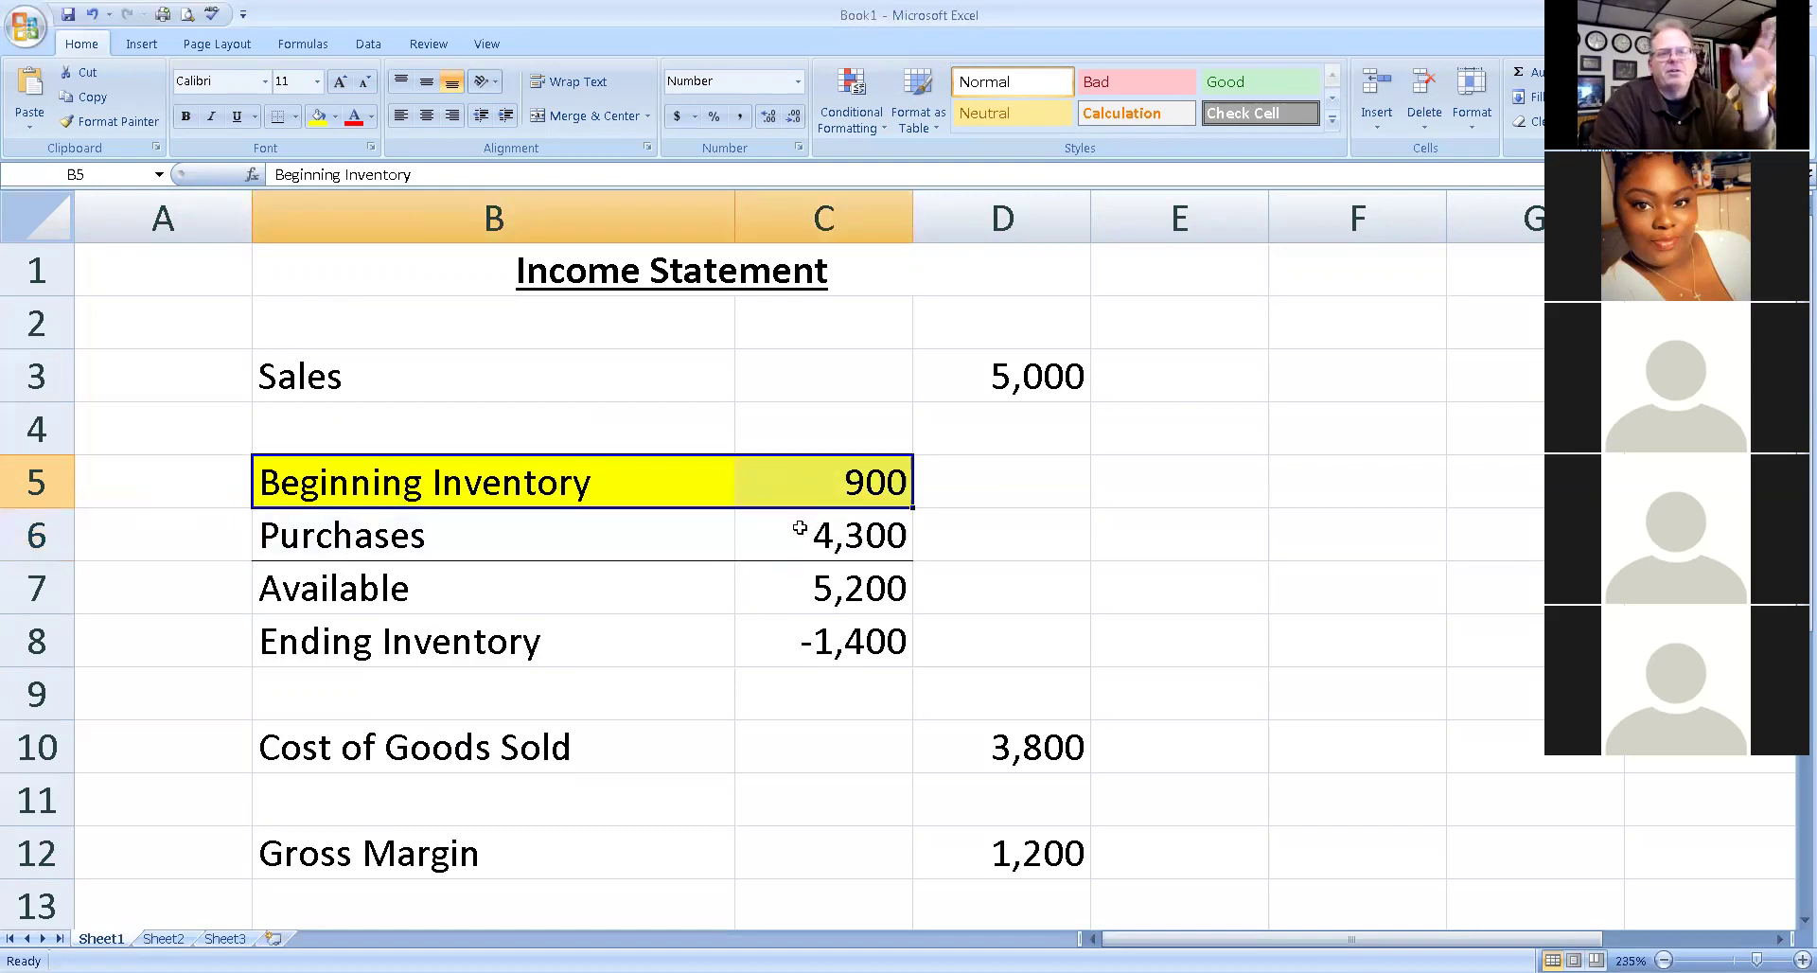
left_click(1052, 378)
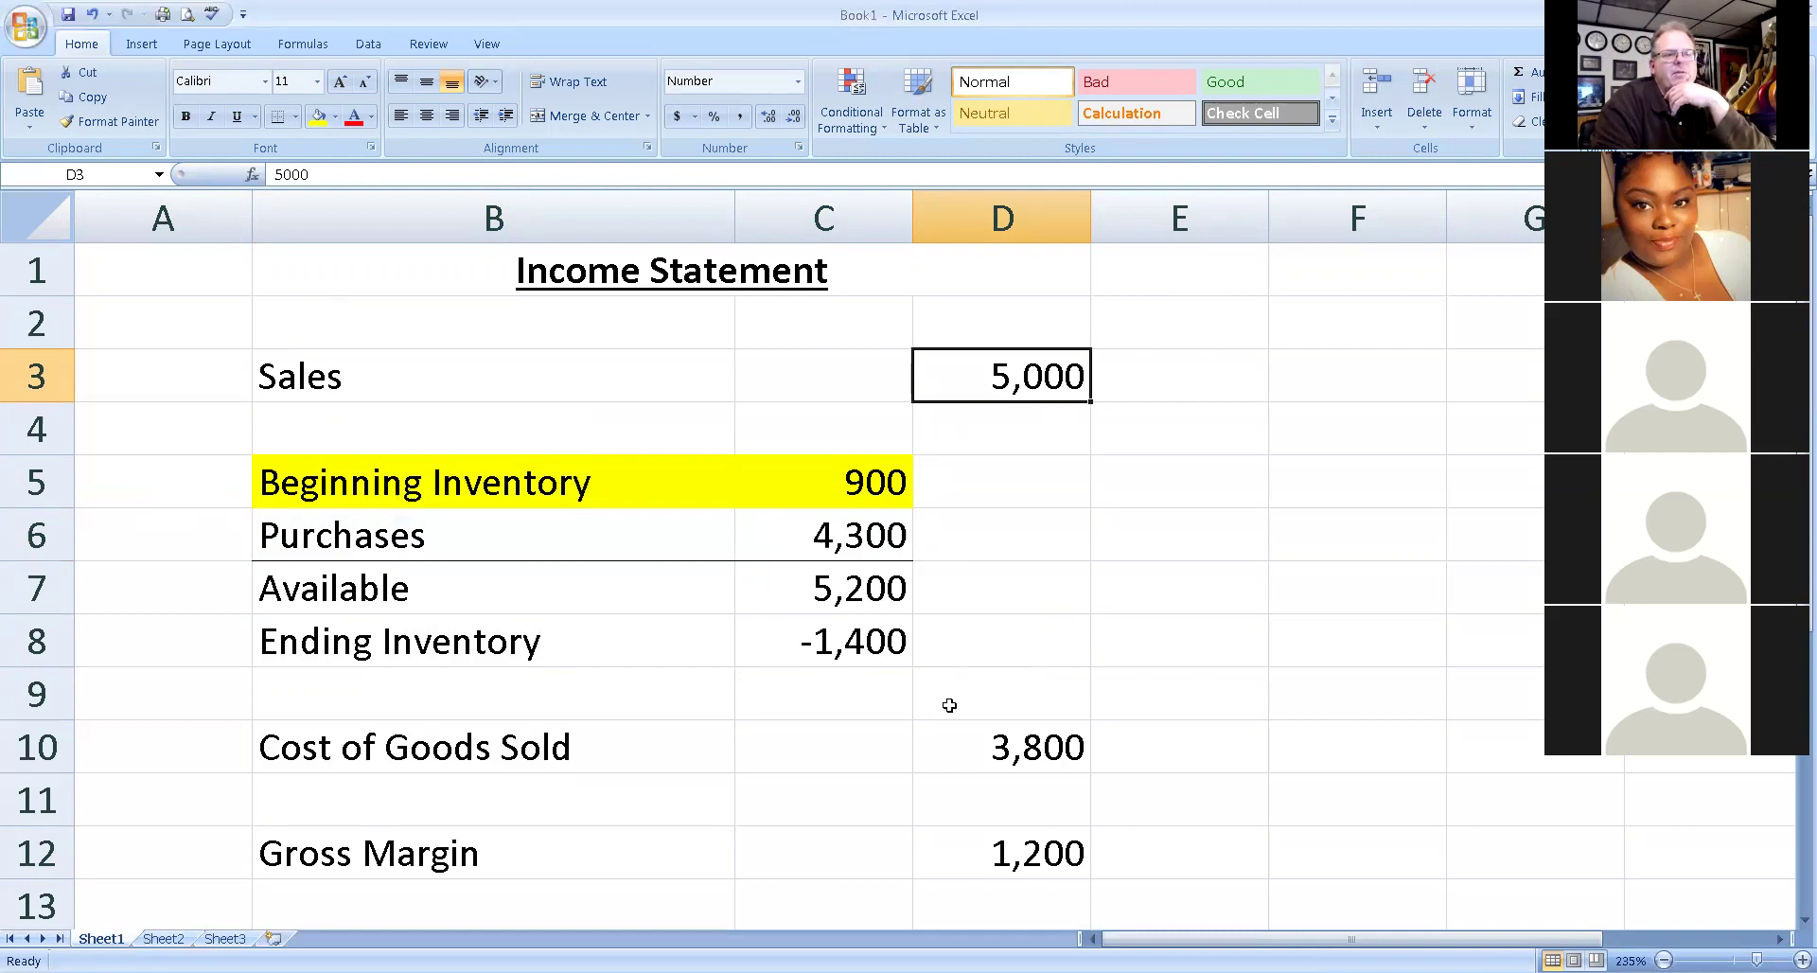
left_click(1060, 743)
left_click(1046, 390)
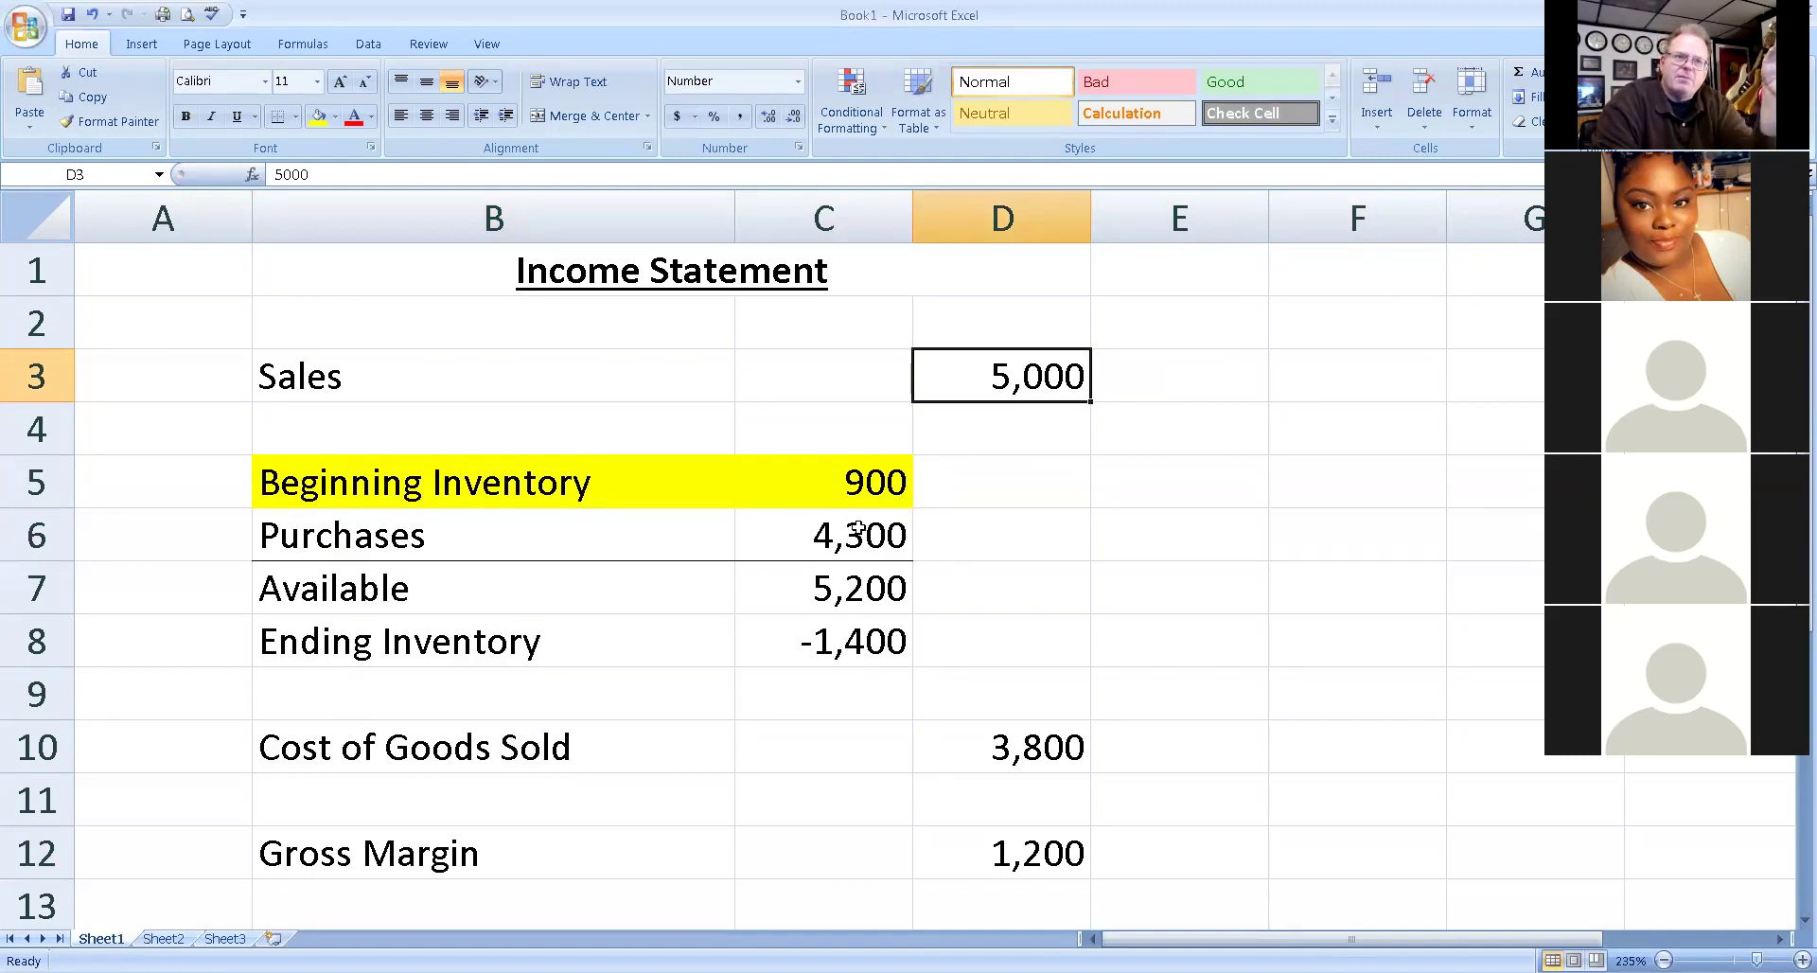
left_click(860, 494)
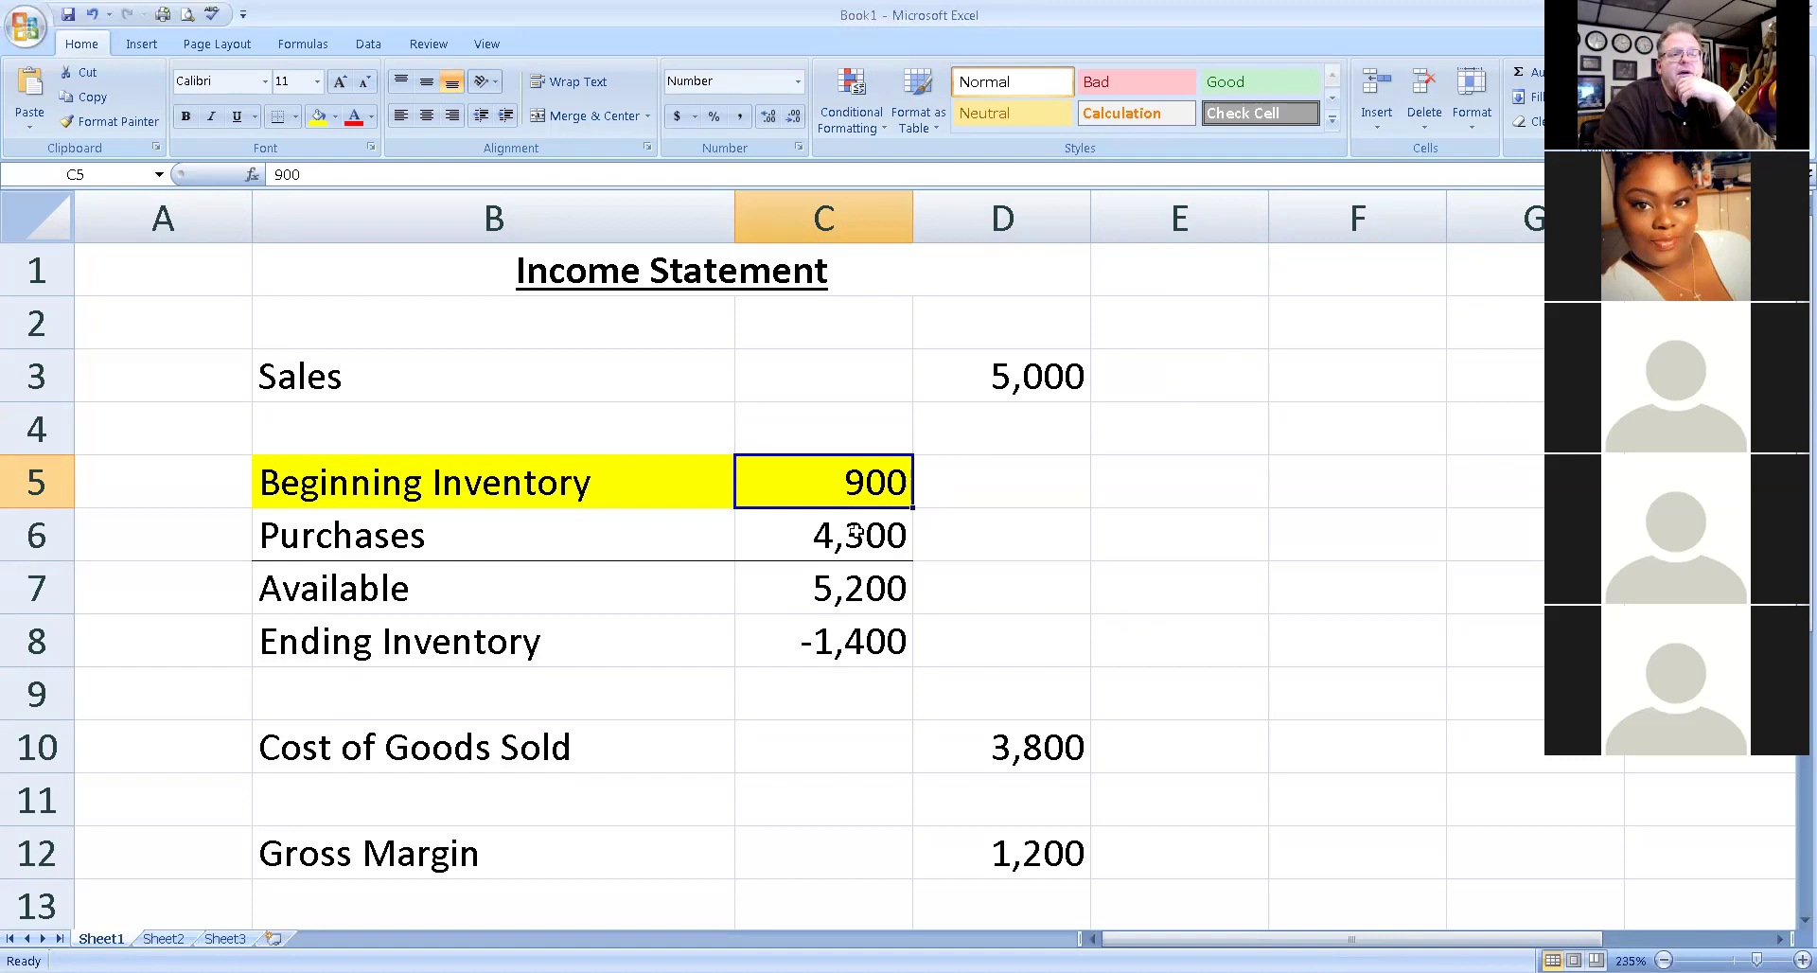
left_click_drag(413, 485, 811, 497)
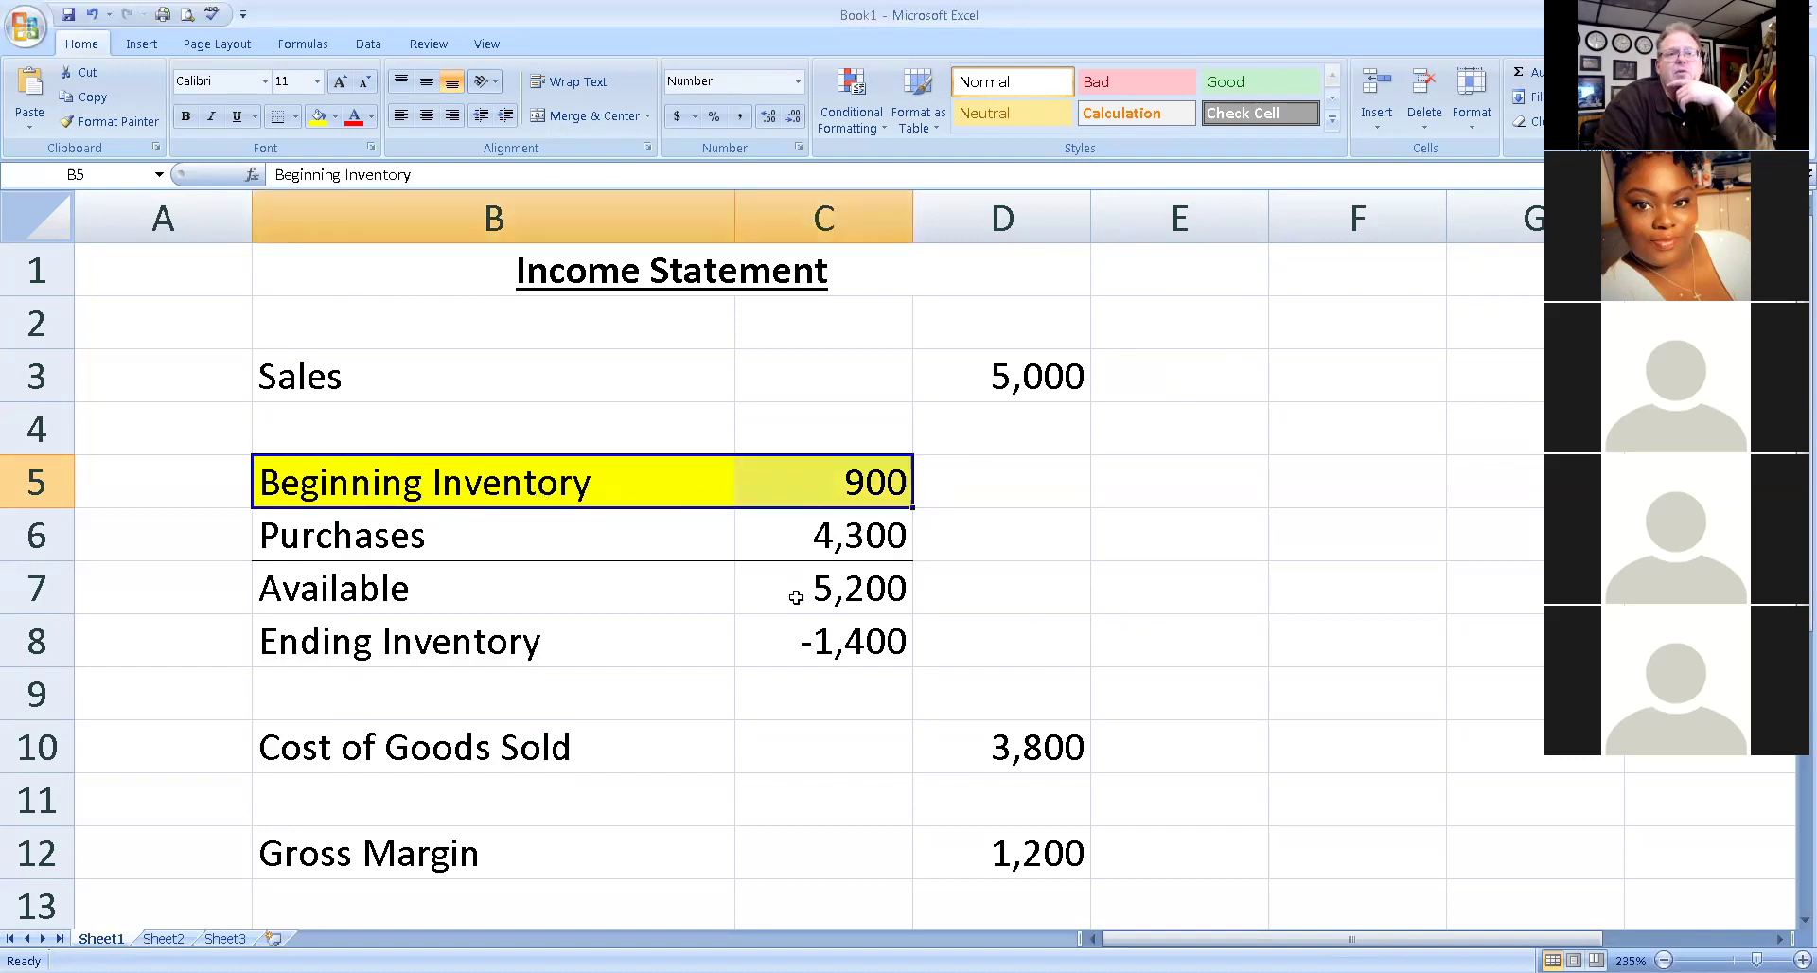
left_click_drag(548, 477, 815, 487)
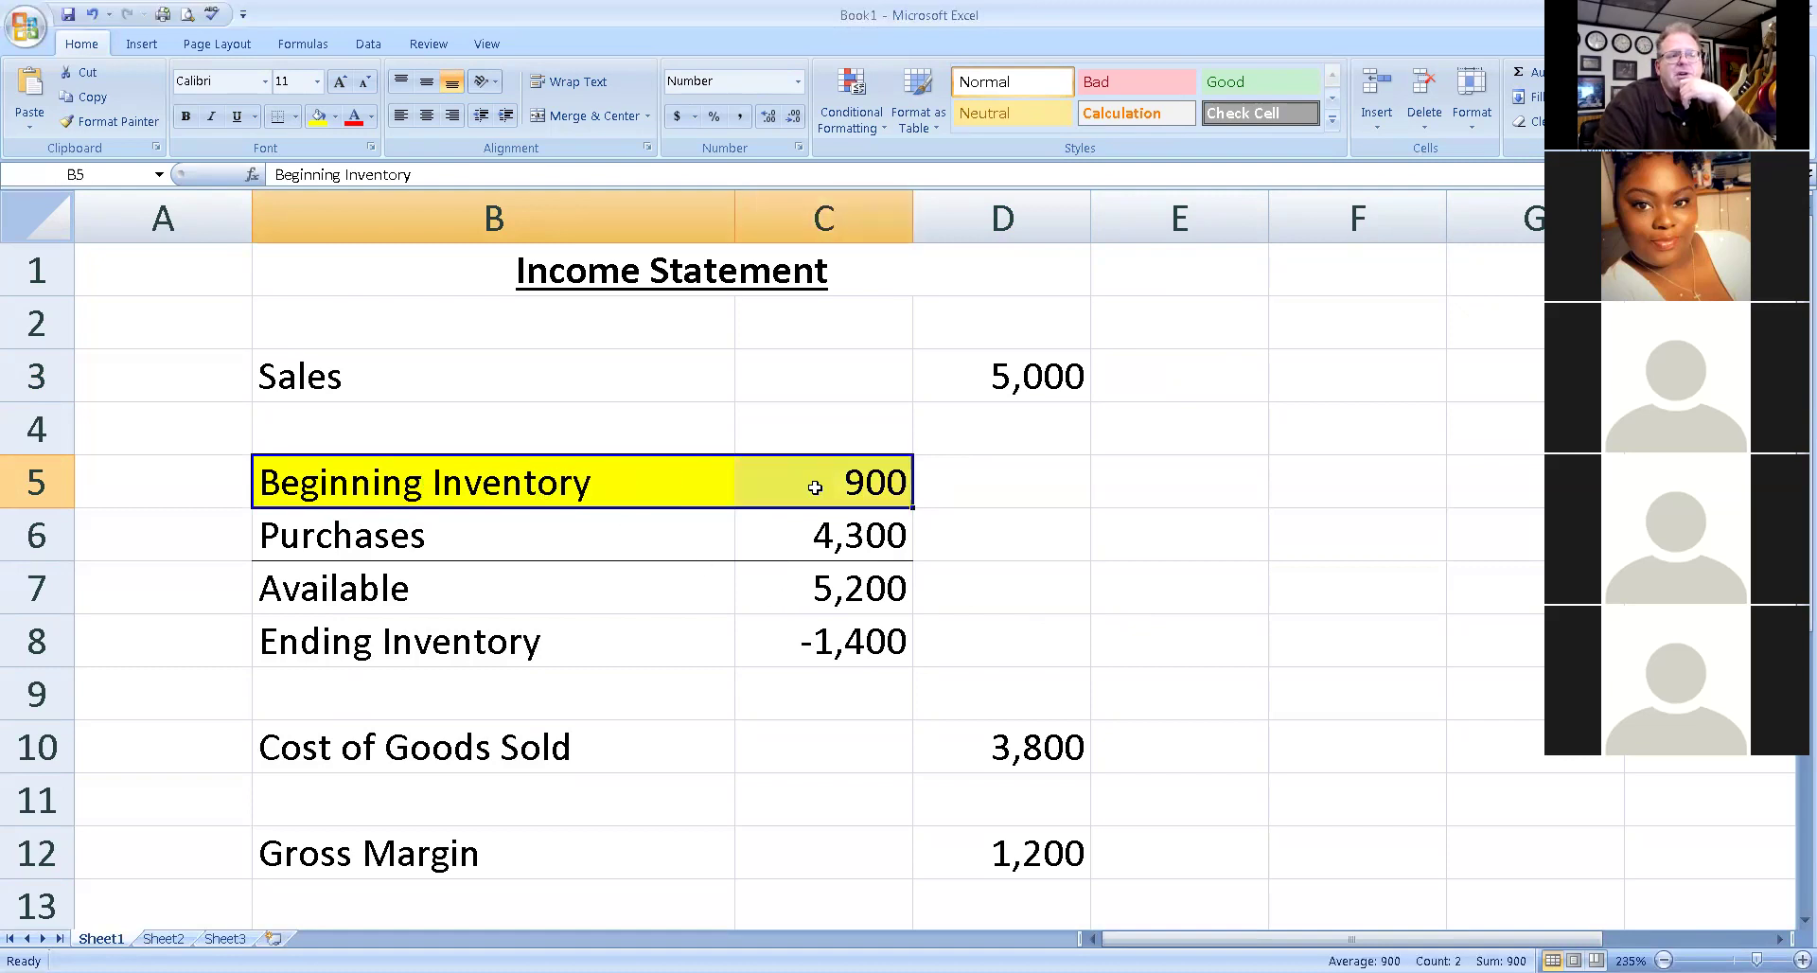
left_click(796, 534)
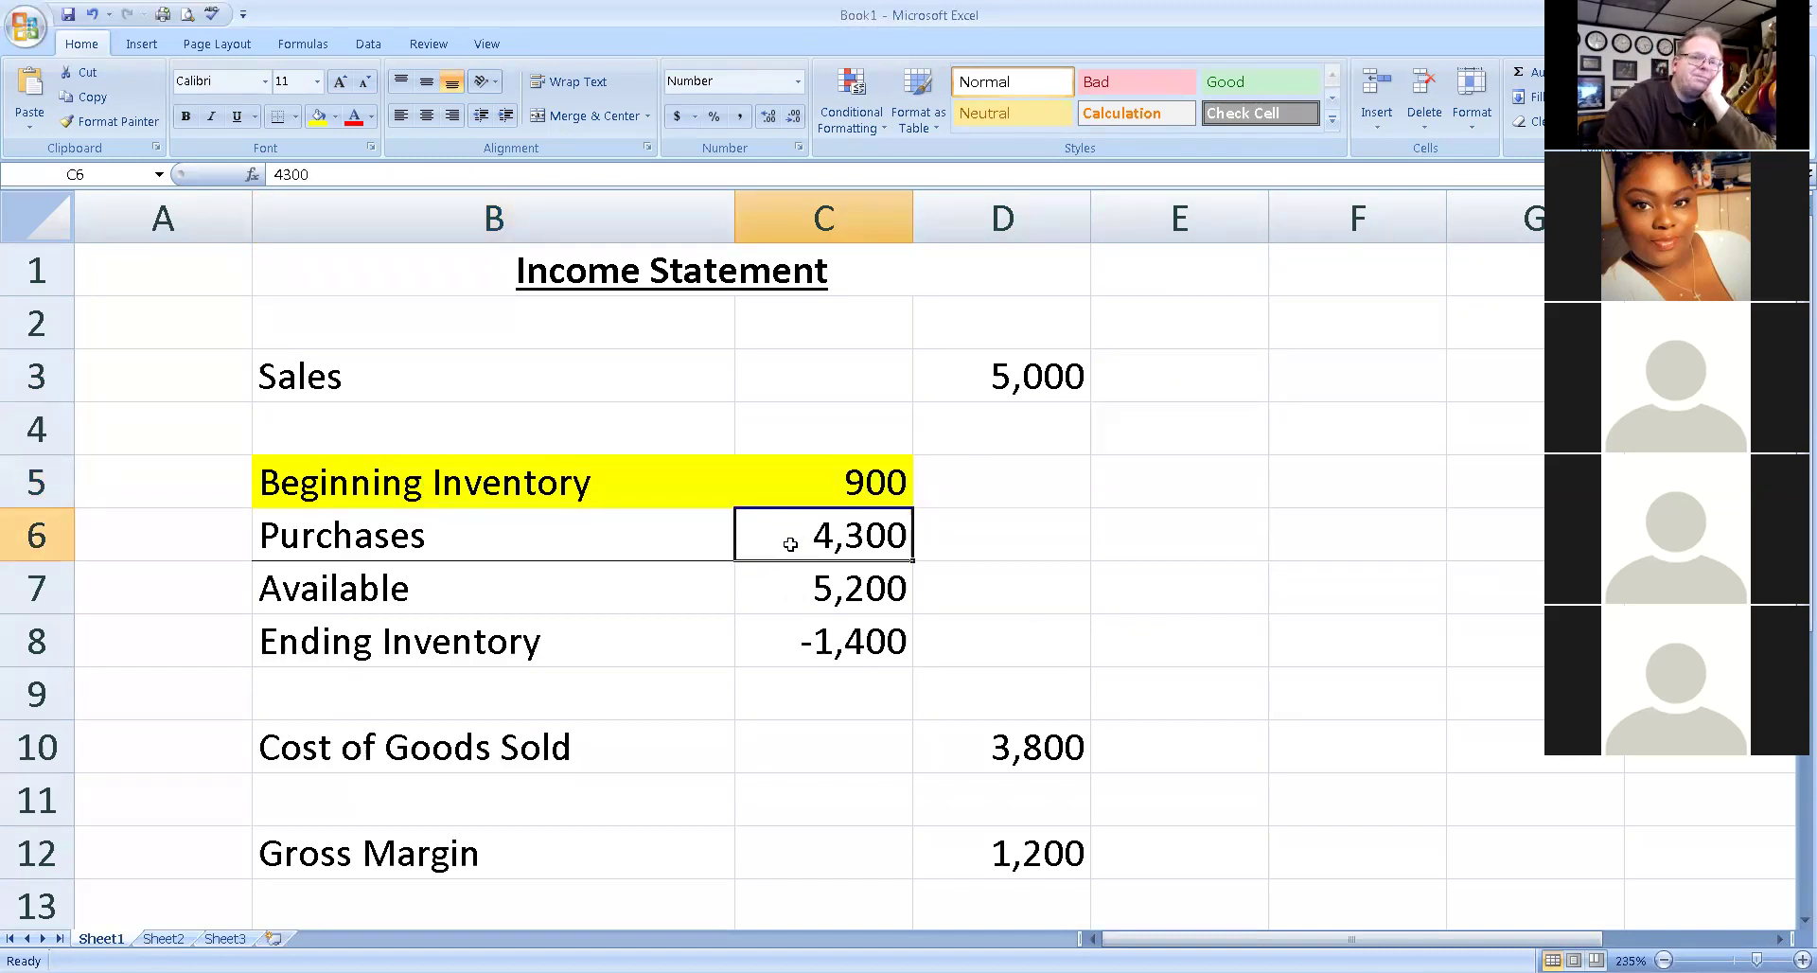
Enter the labels Income Statement in B16 and Statement of Cash Flows in B17, below the gross margin section.
scroll(790, 544, "down", 3)
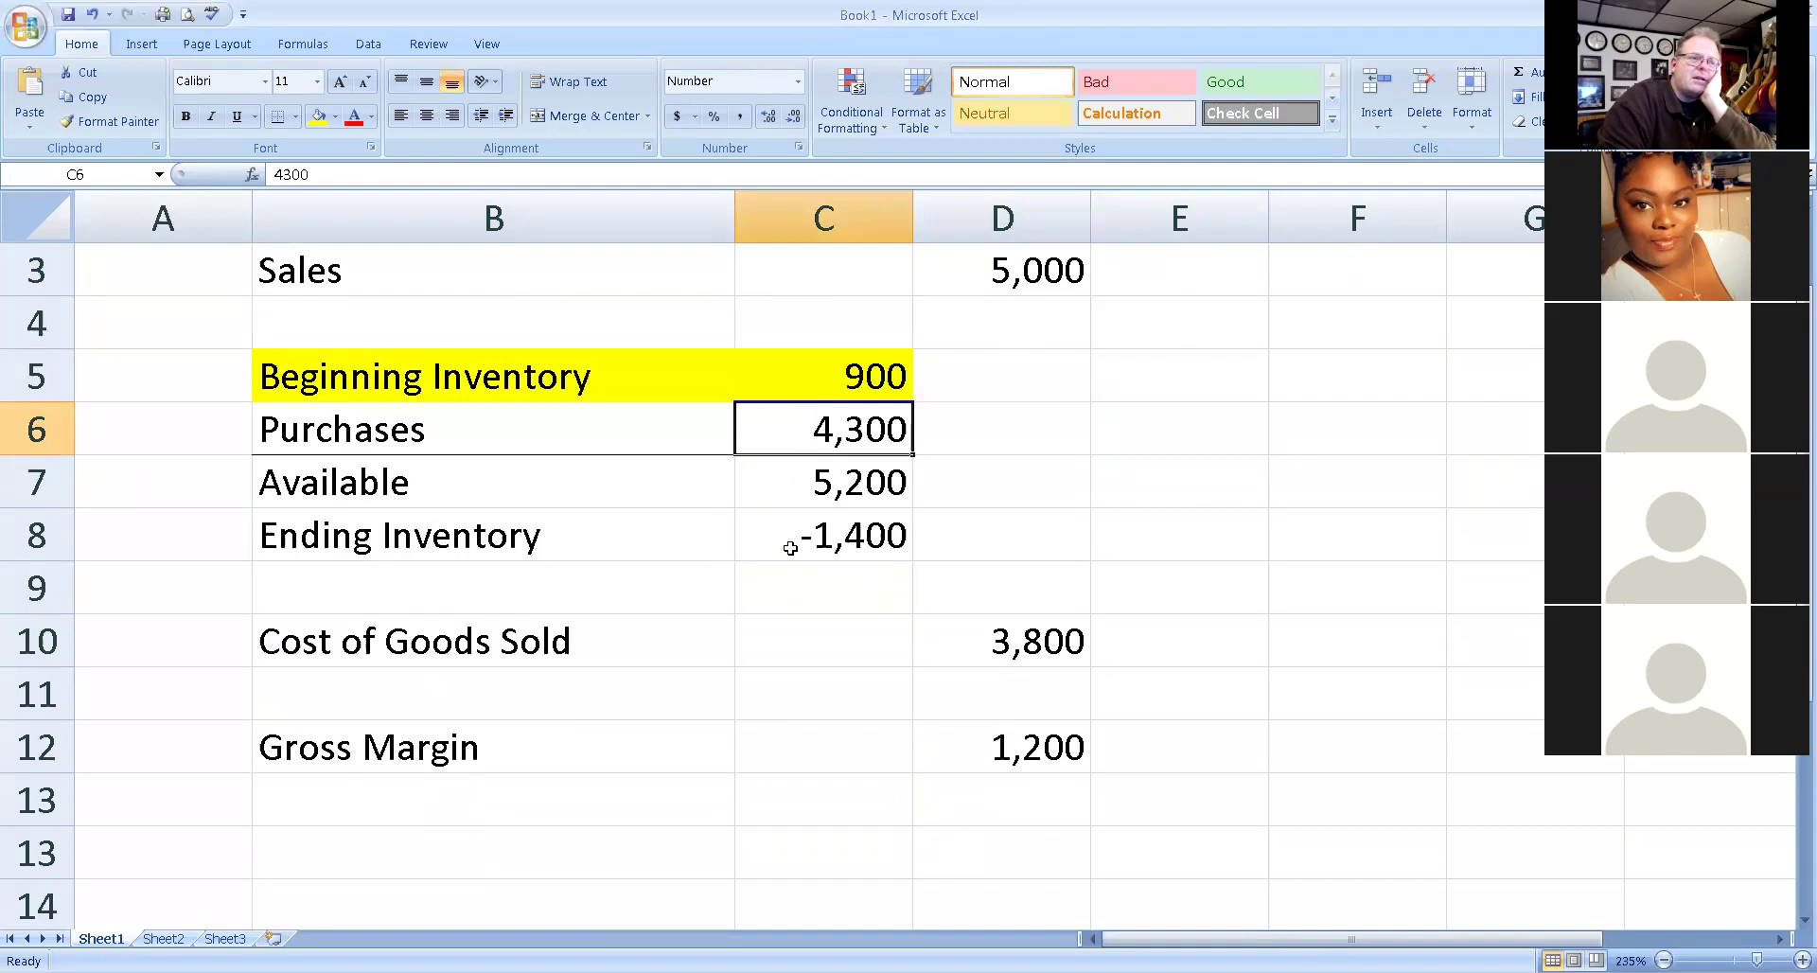
scroll(790, 552, "down", 1)
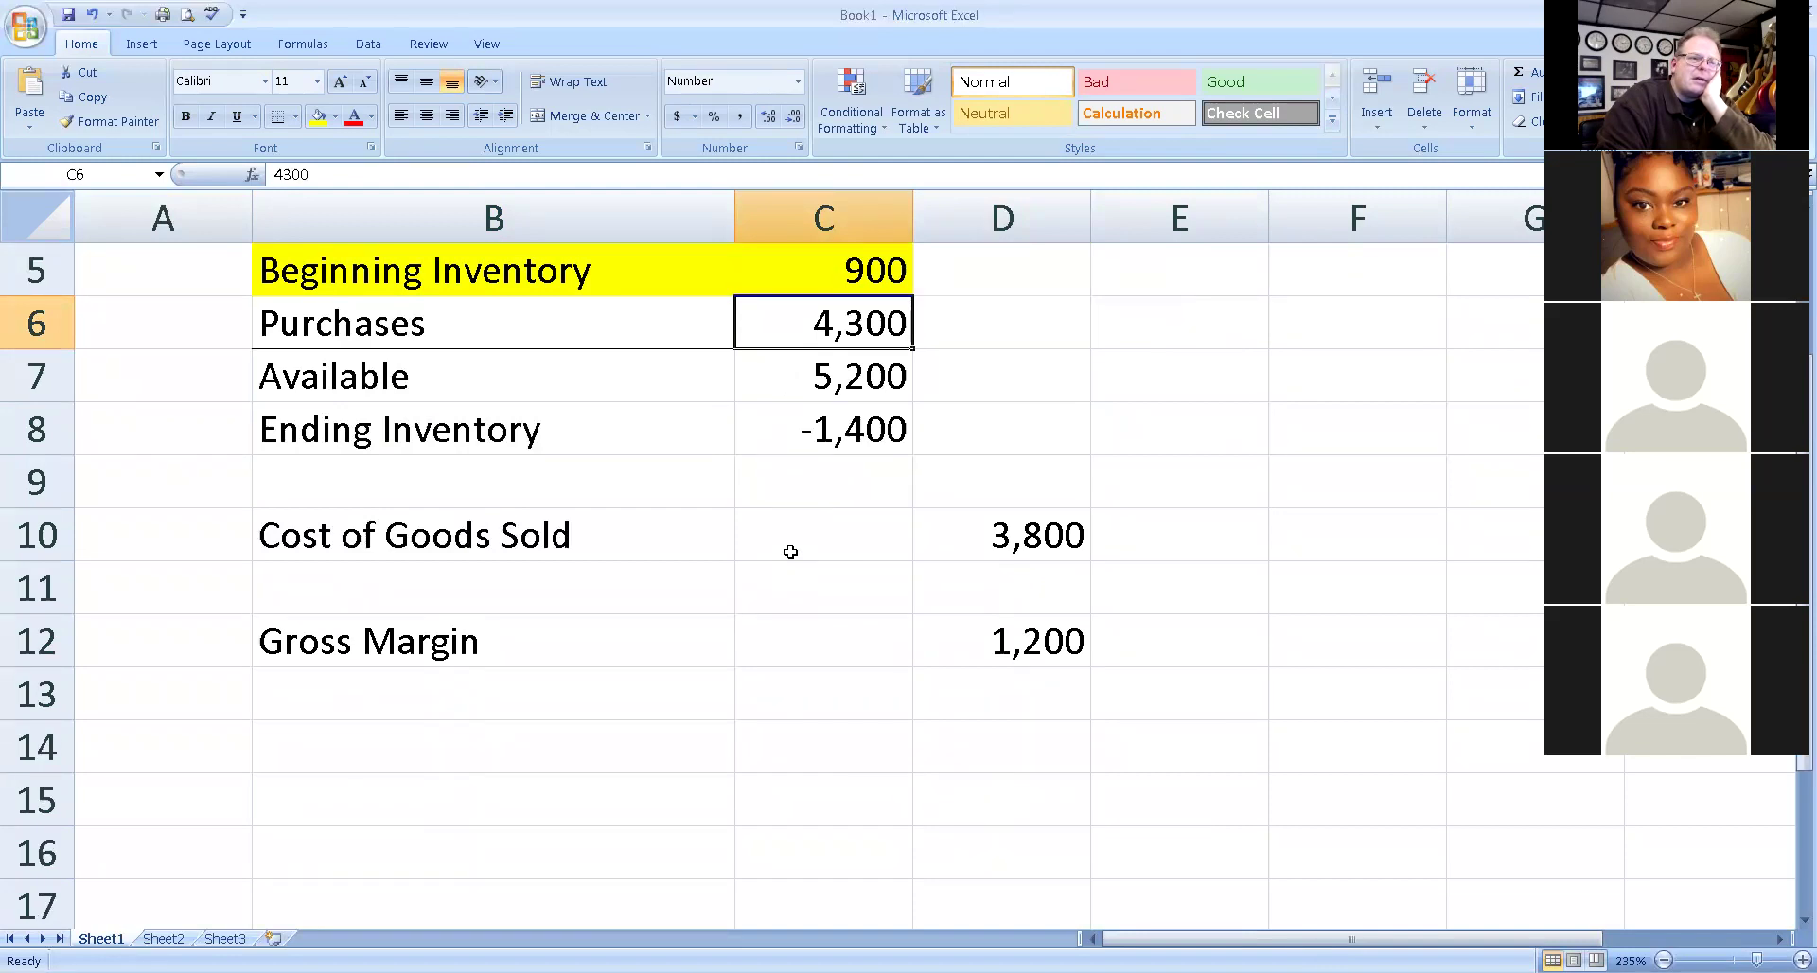
left_click(502, 754)
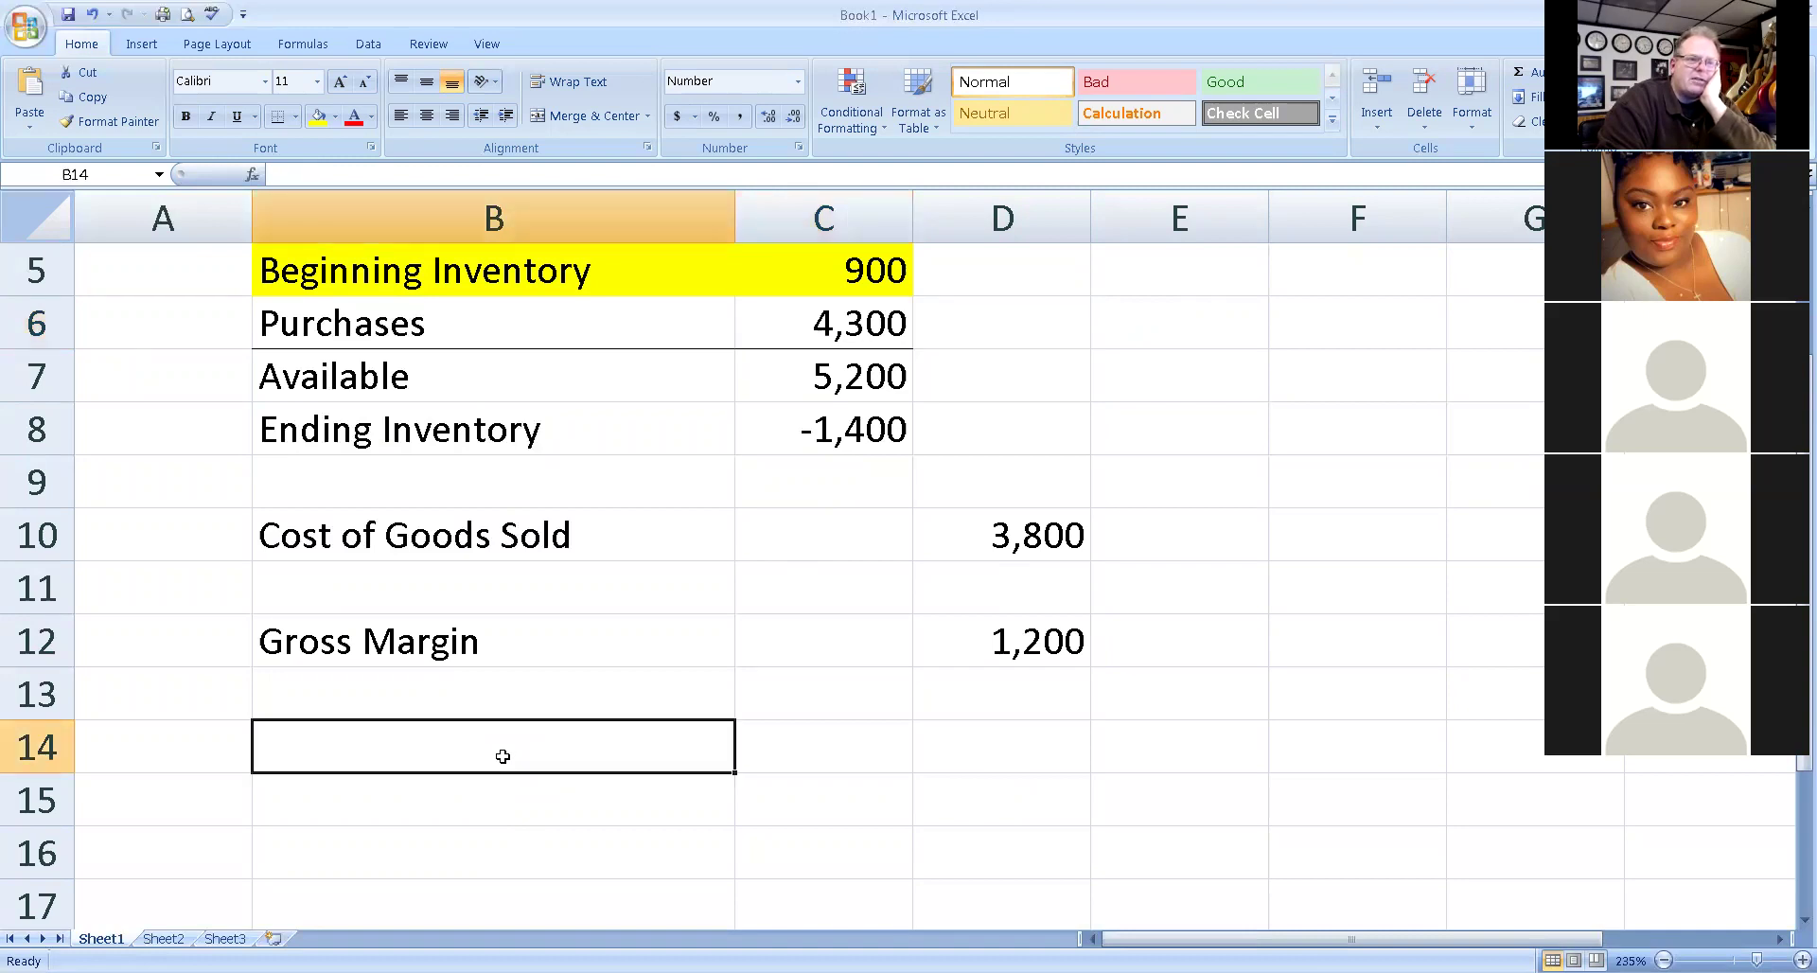
scroll(503, 756, "down", 1)
left_click(516, 691)
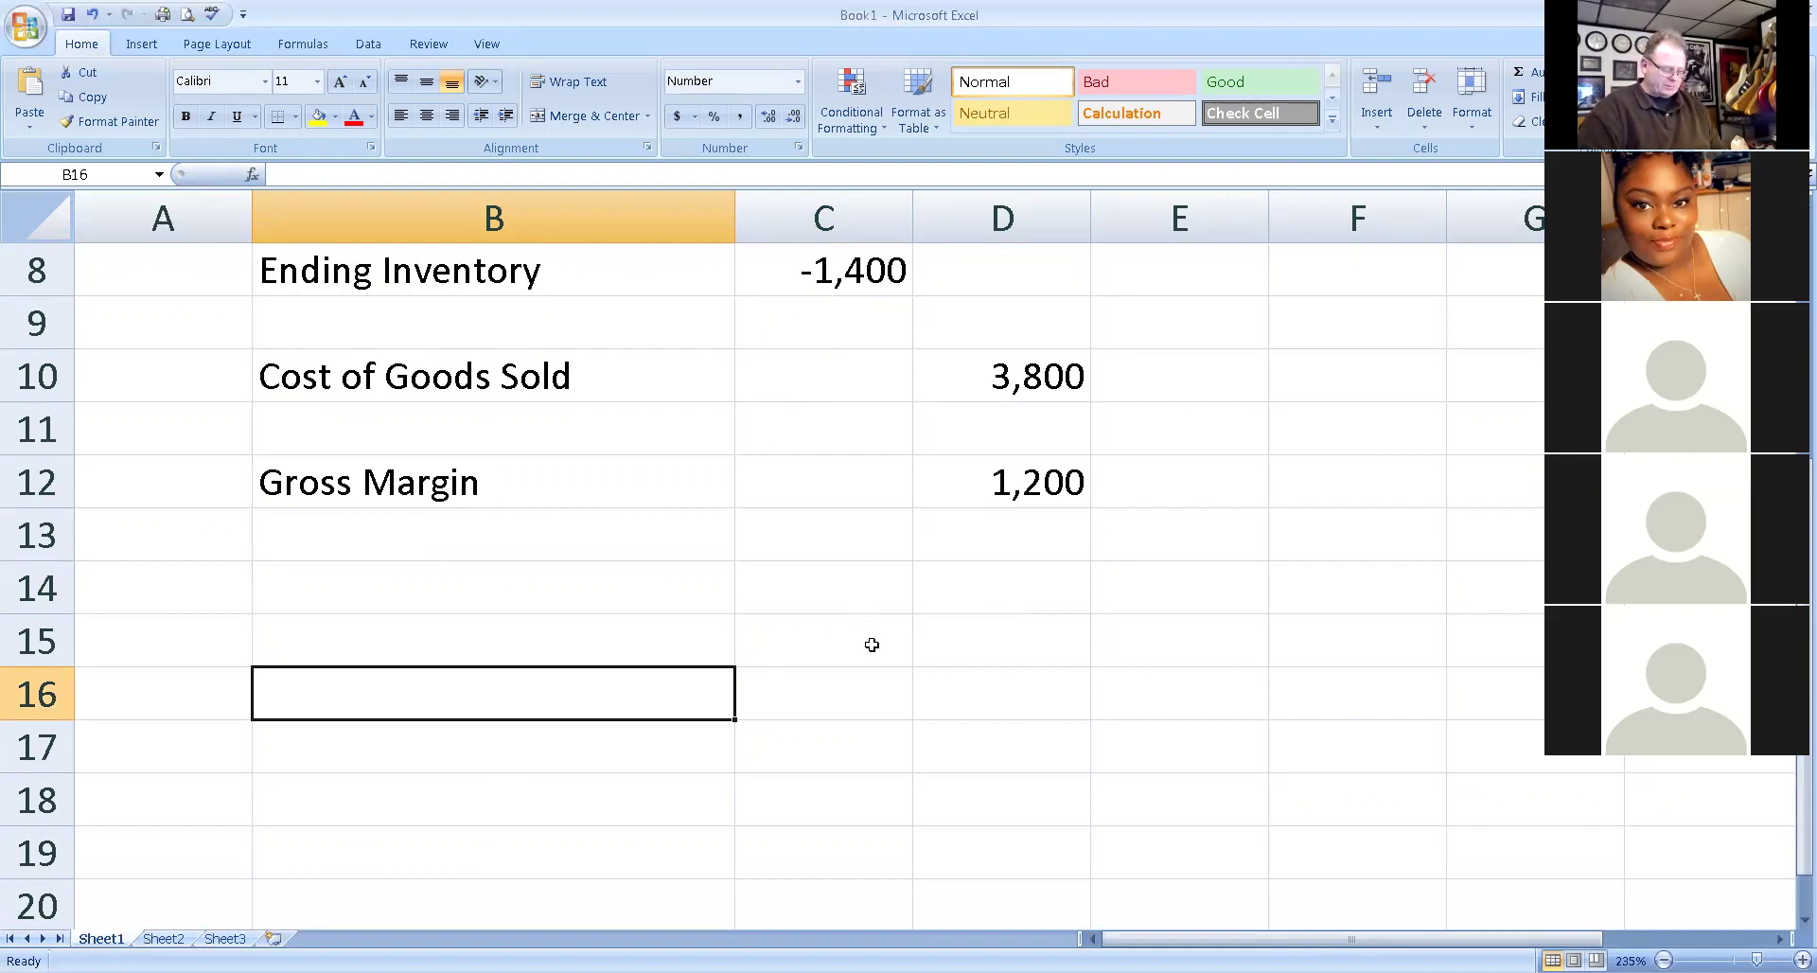
type("Income Statement")
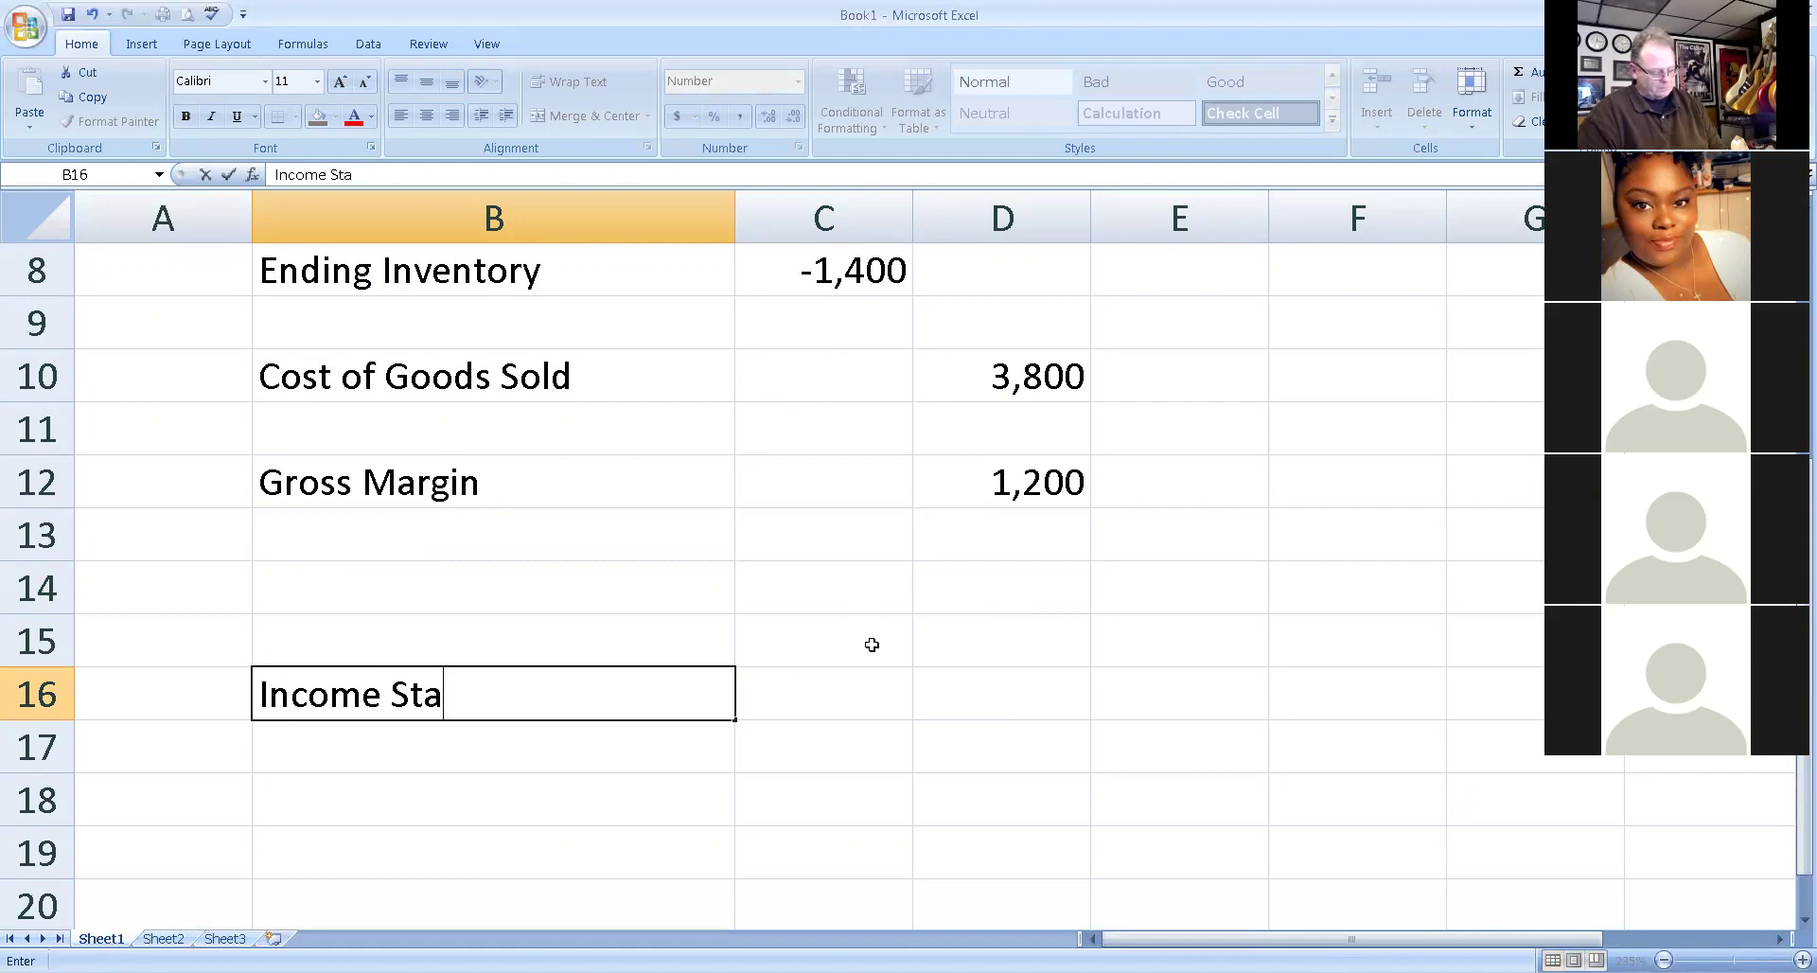
key("Return")
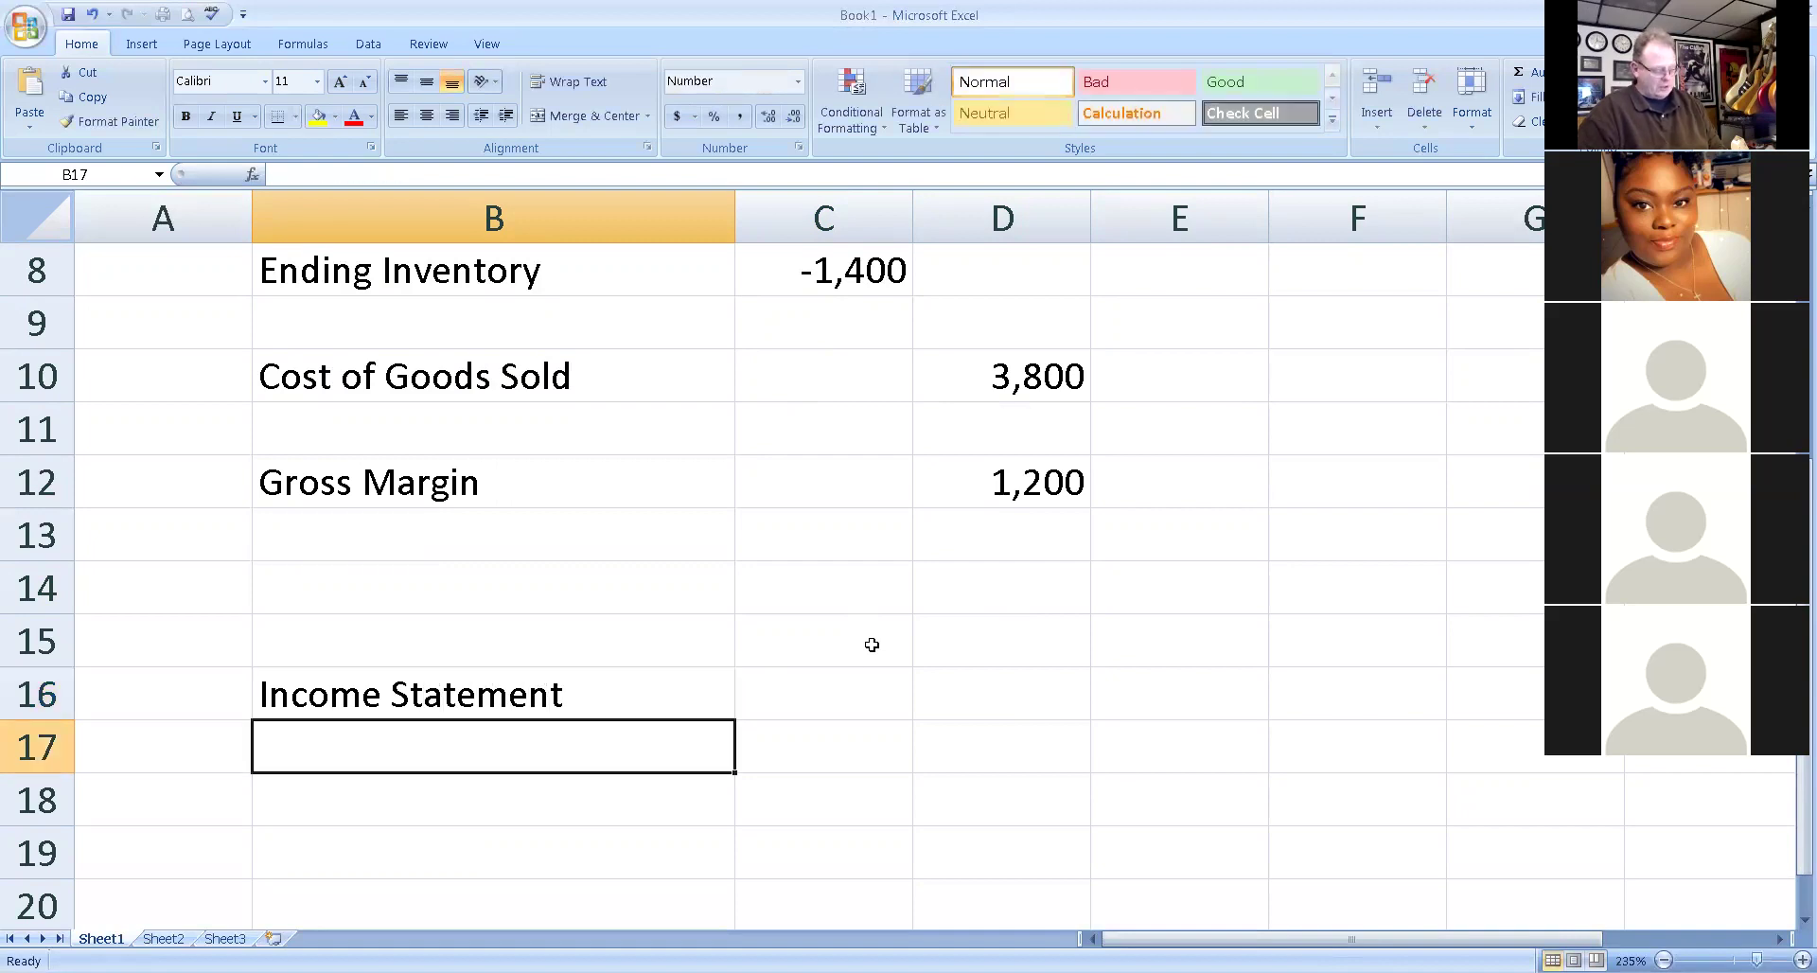
type("Statemen")
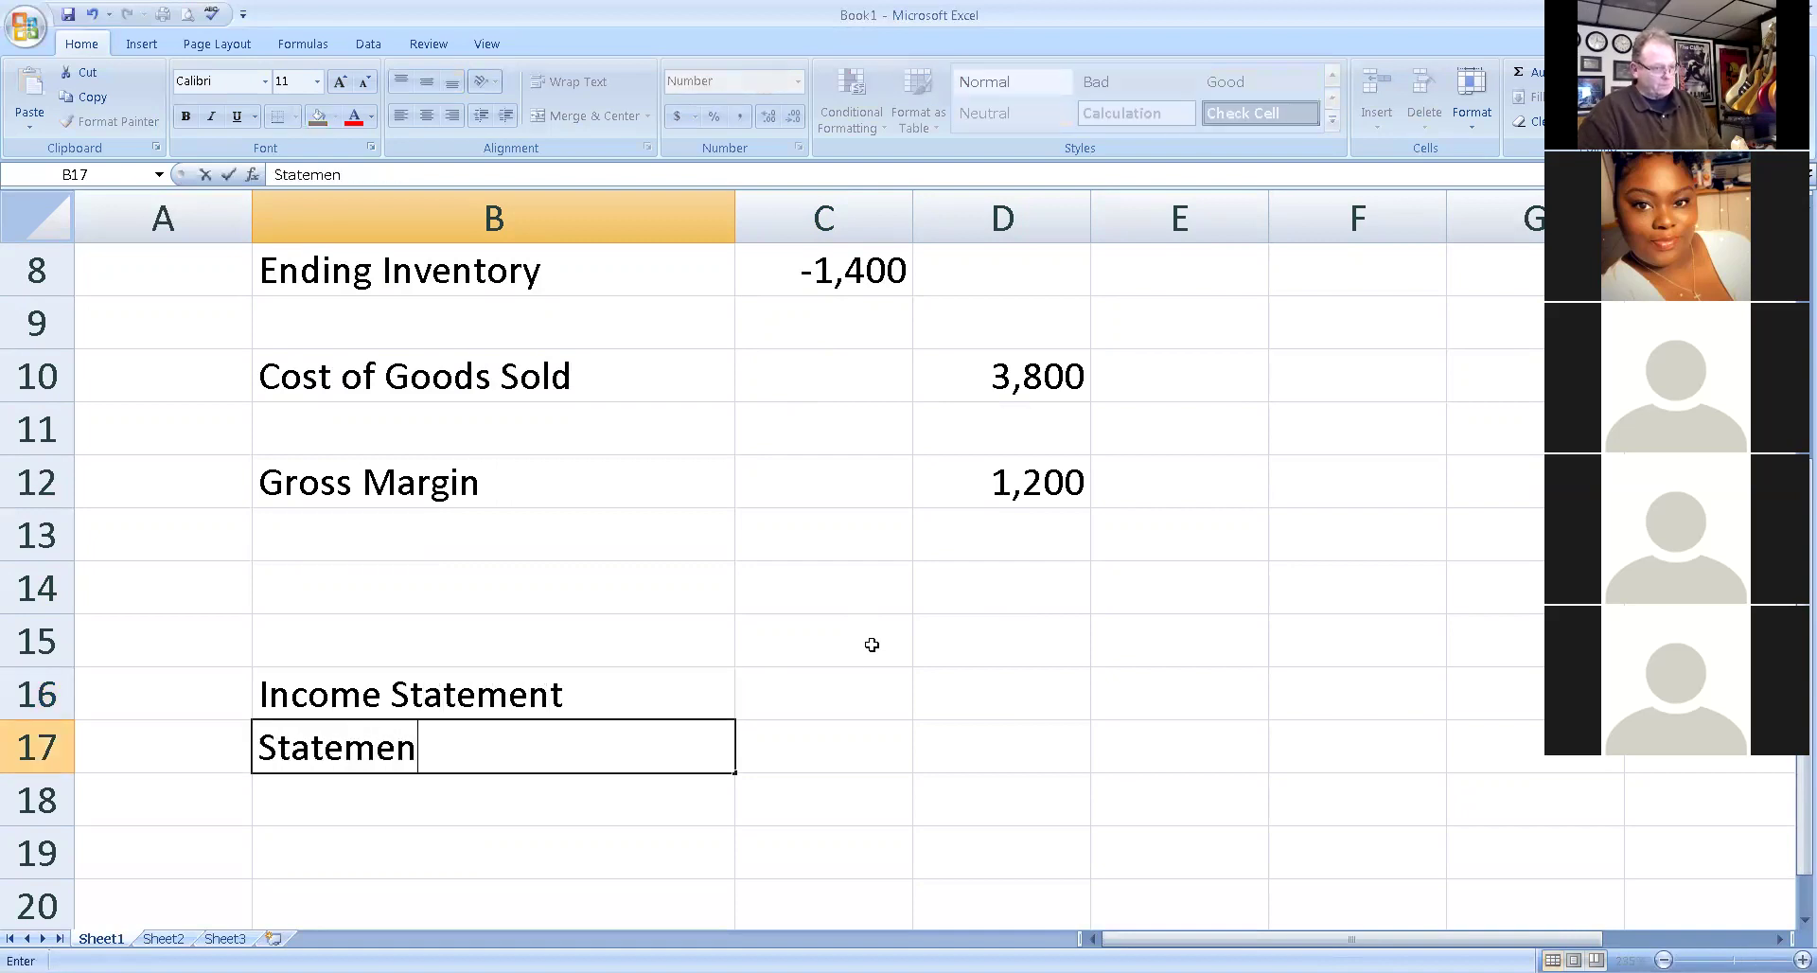
type("t of Cas")
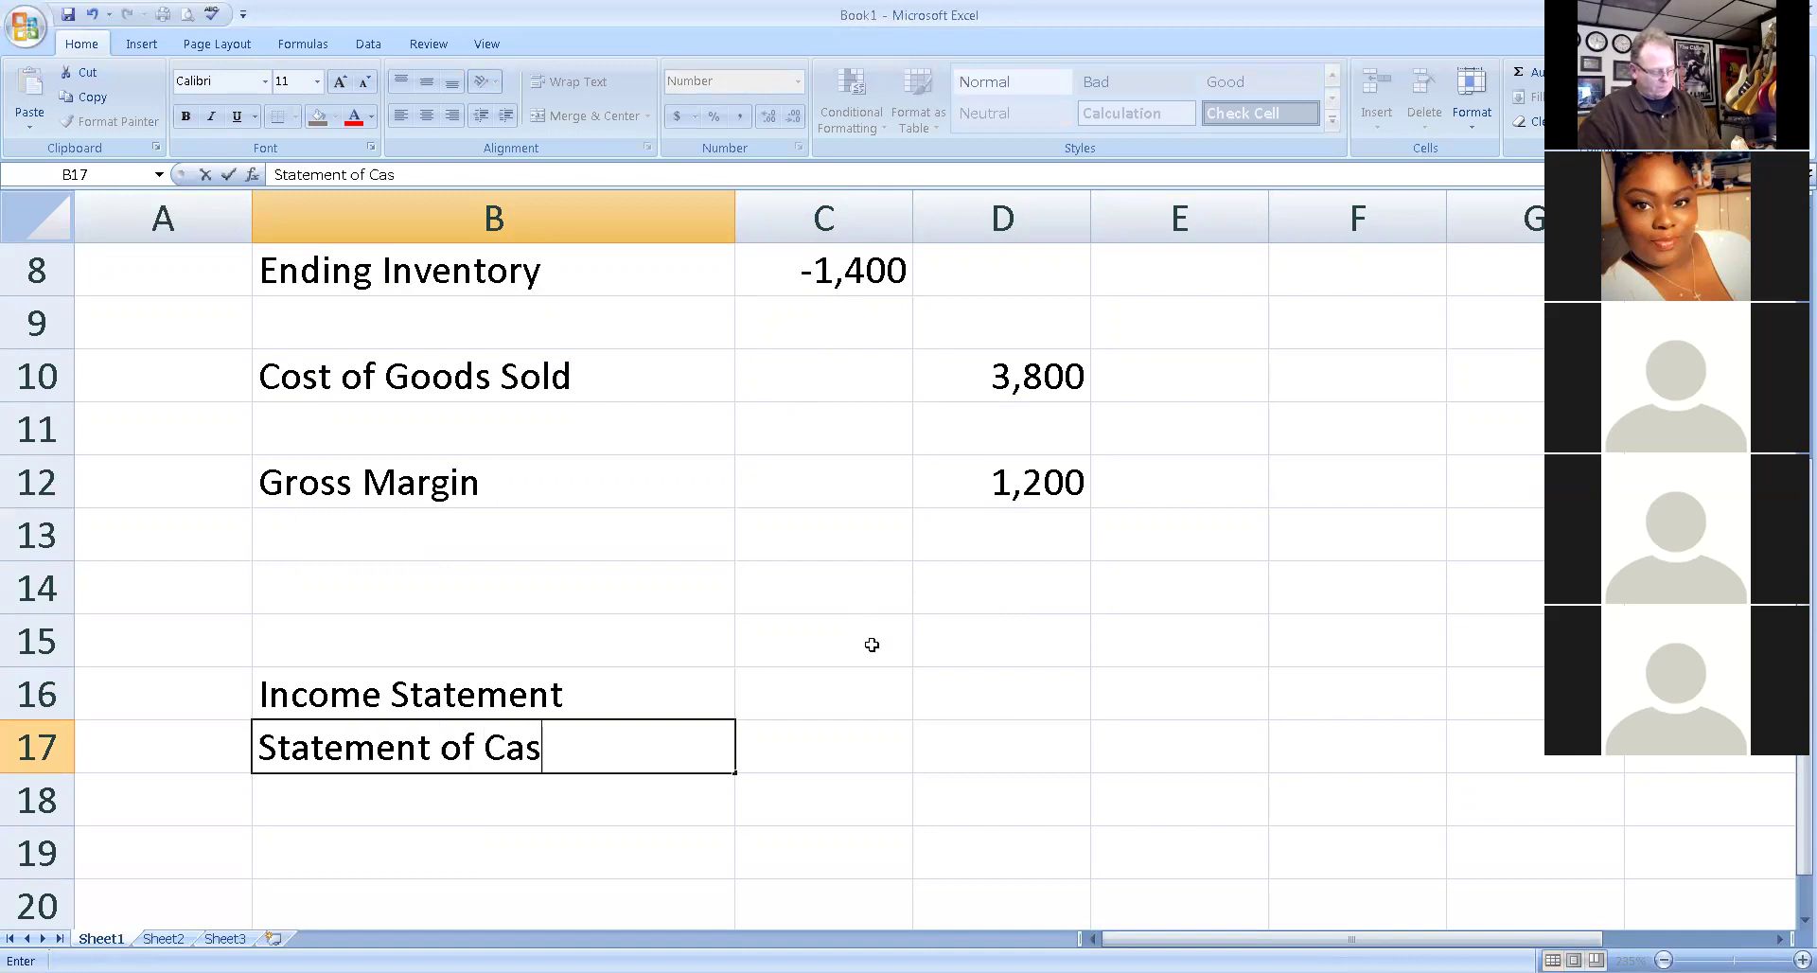
type("h FLows")
key("Up")
Enter Disclaimer in C16 beside Income Statement and fill it down to C17.
key("Right")
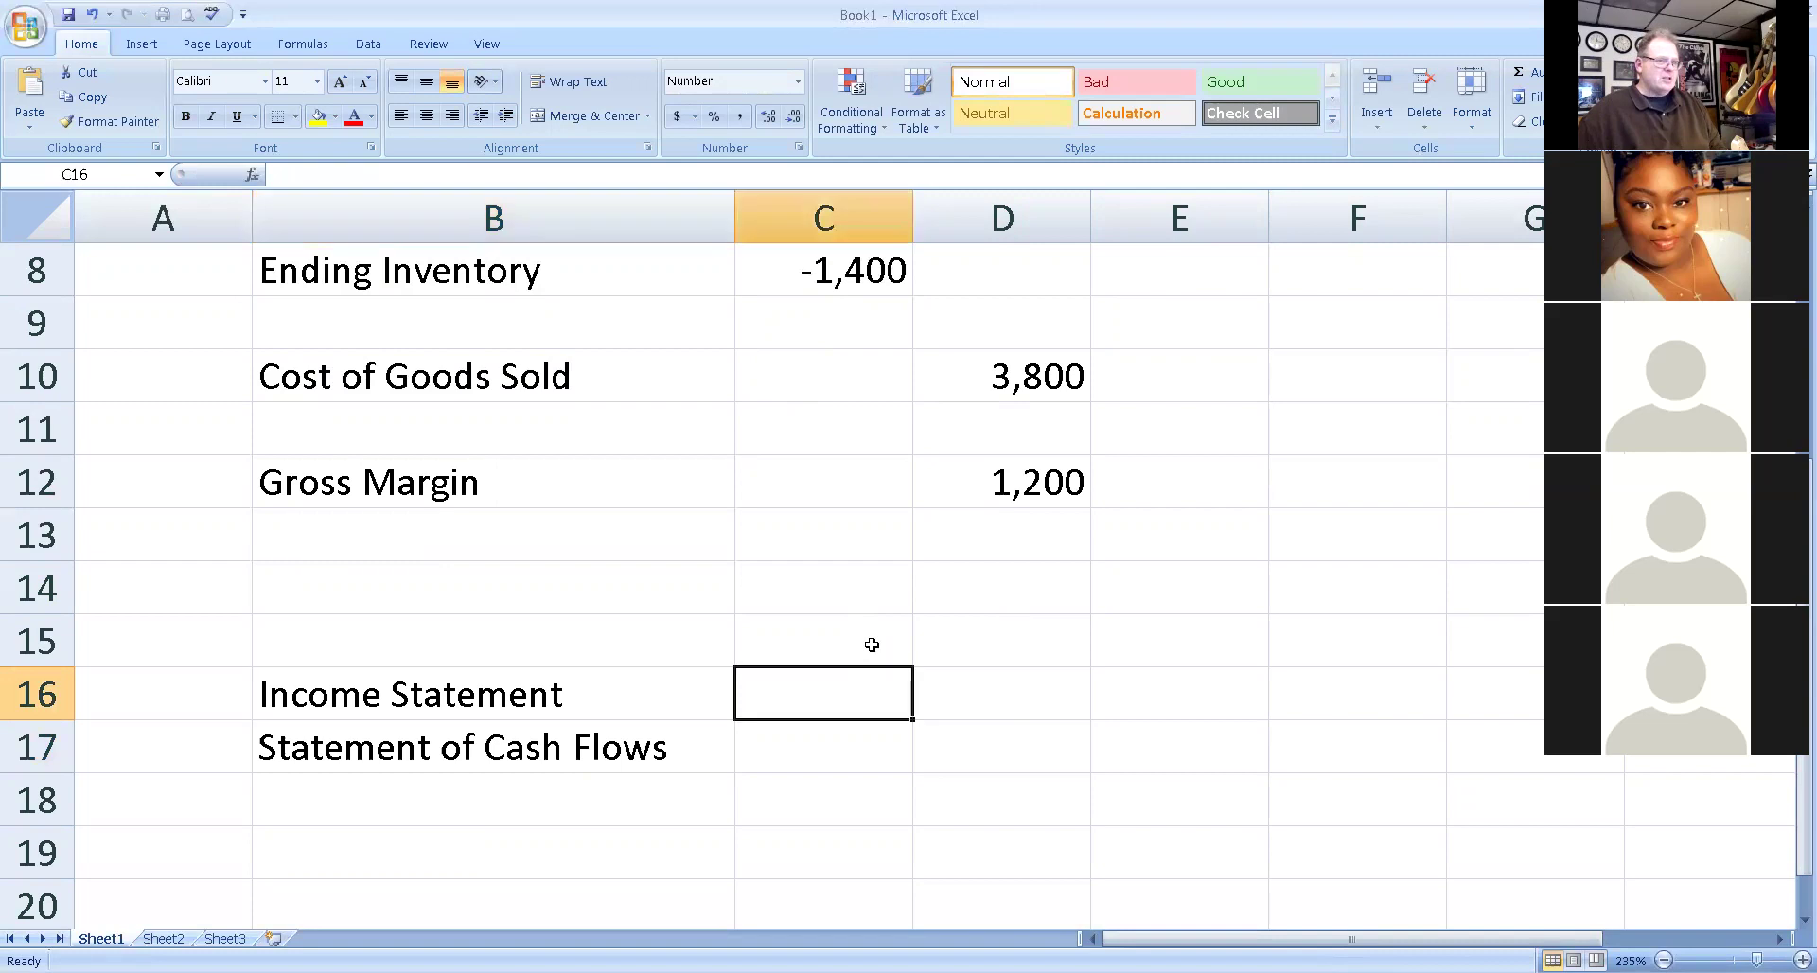
type("Di")
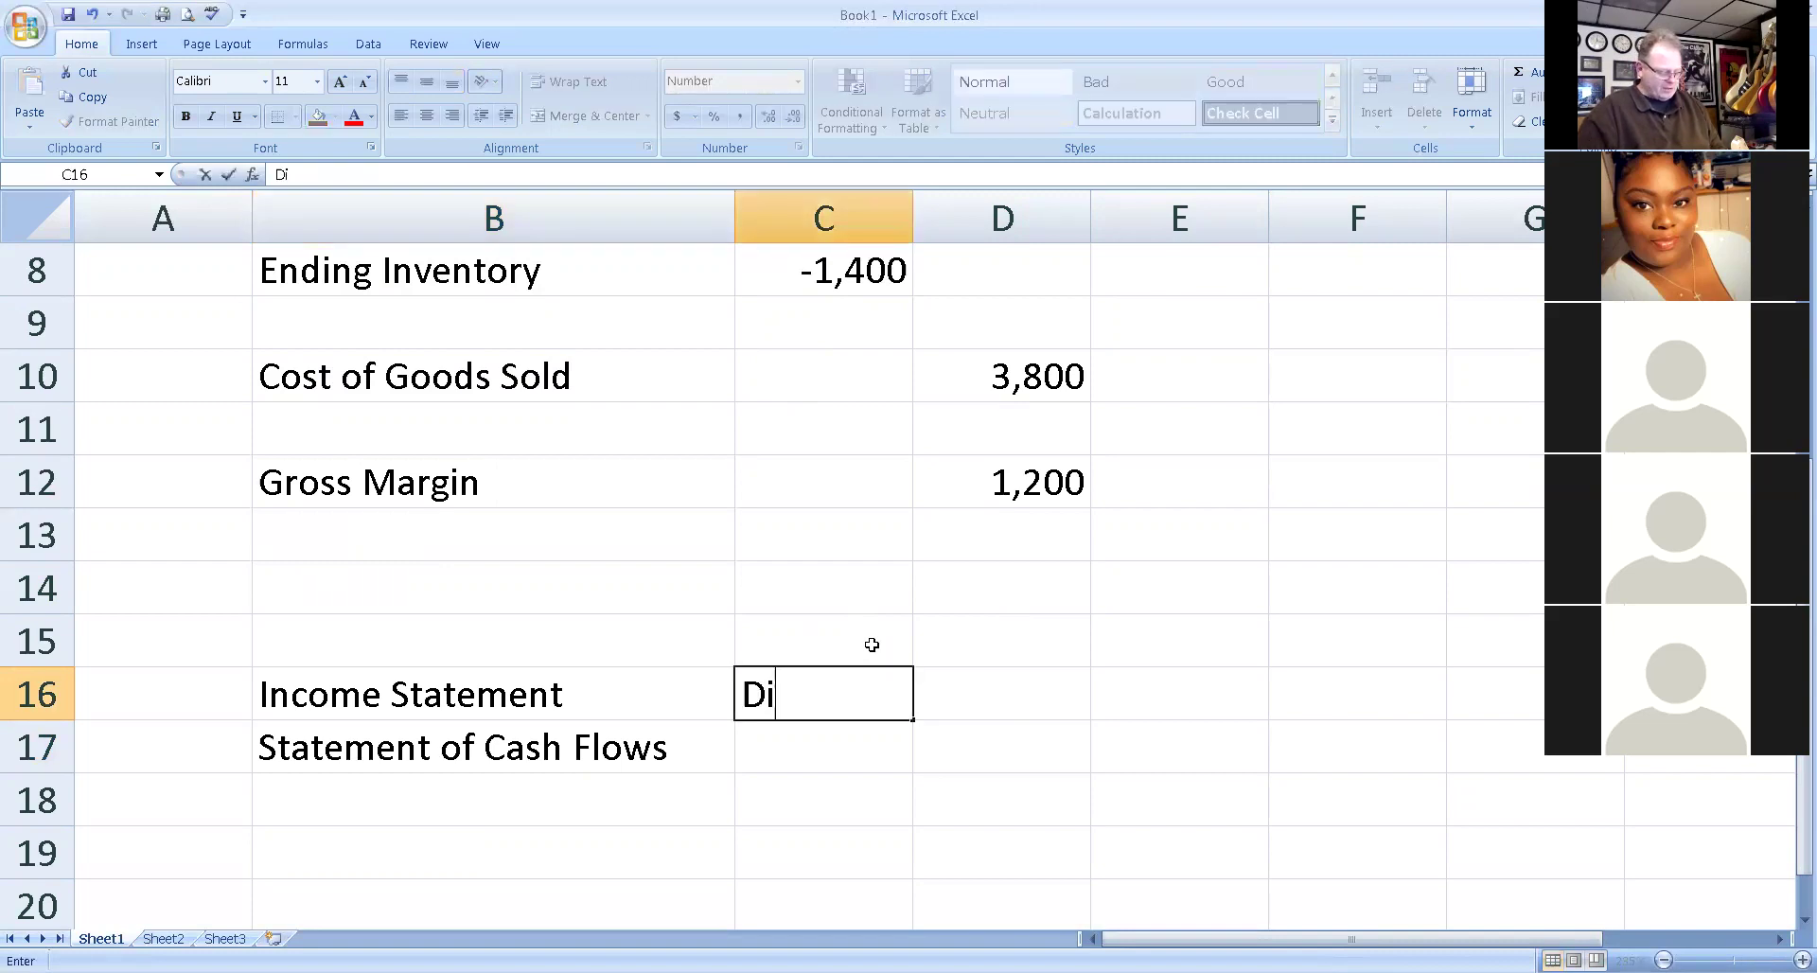
type("sclaimer")
key("Return")
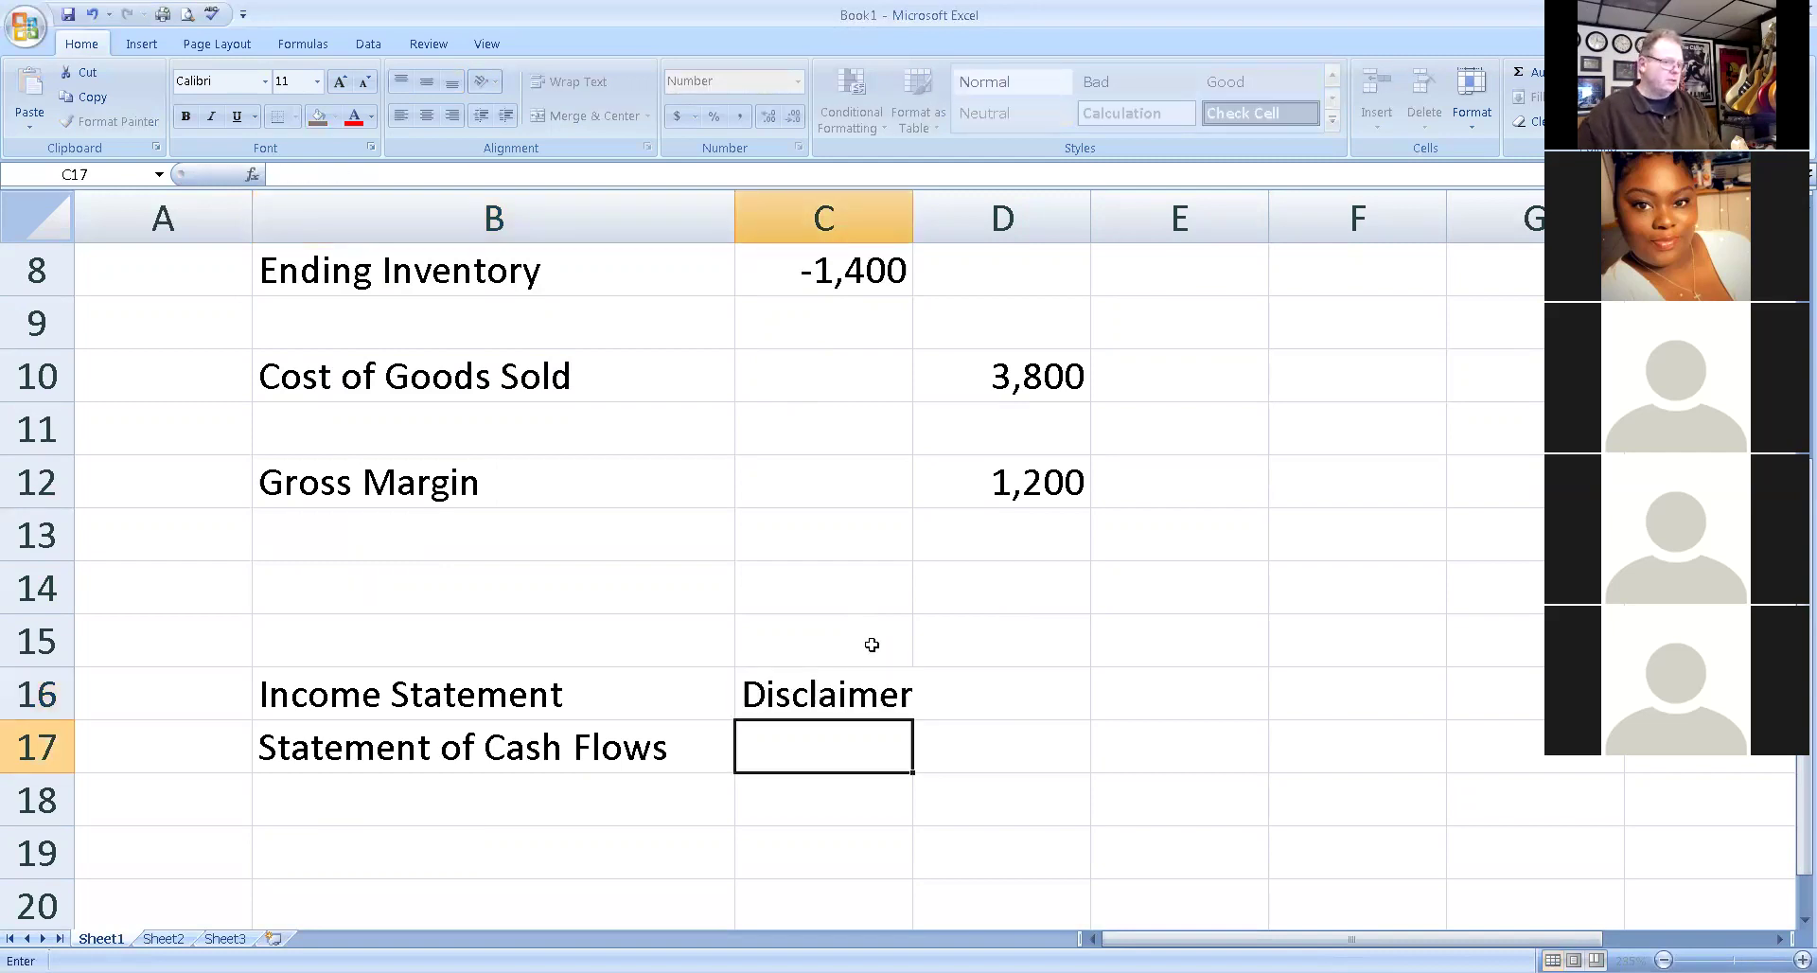
left_click(819, 697)
left_click_drag(912, 720, 832, 757)
Enter Balance Sheet in B18 with the opinion Unmodified (Clean) beside it in C18.
left_click(540, 803)
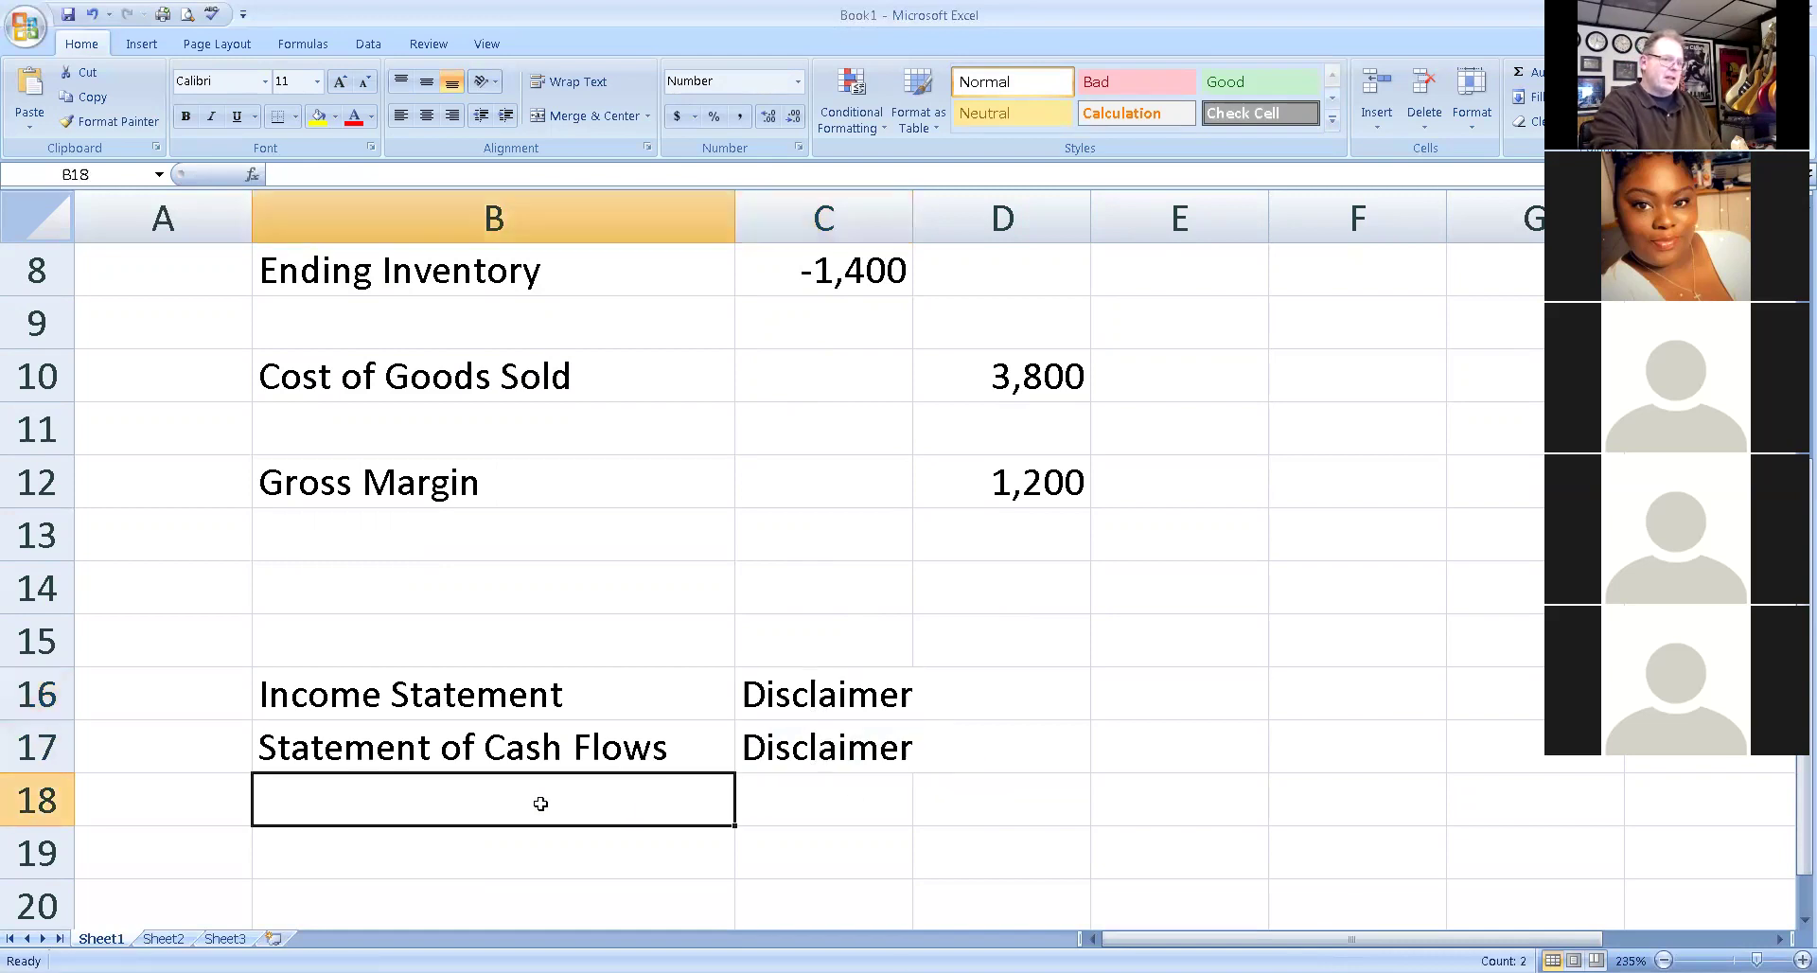
type("Balance Sheet")
key("Tab")
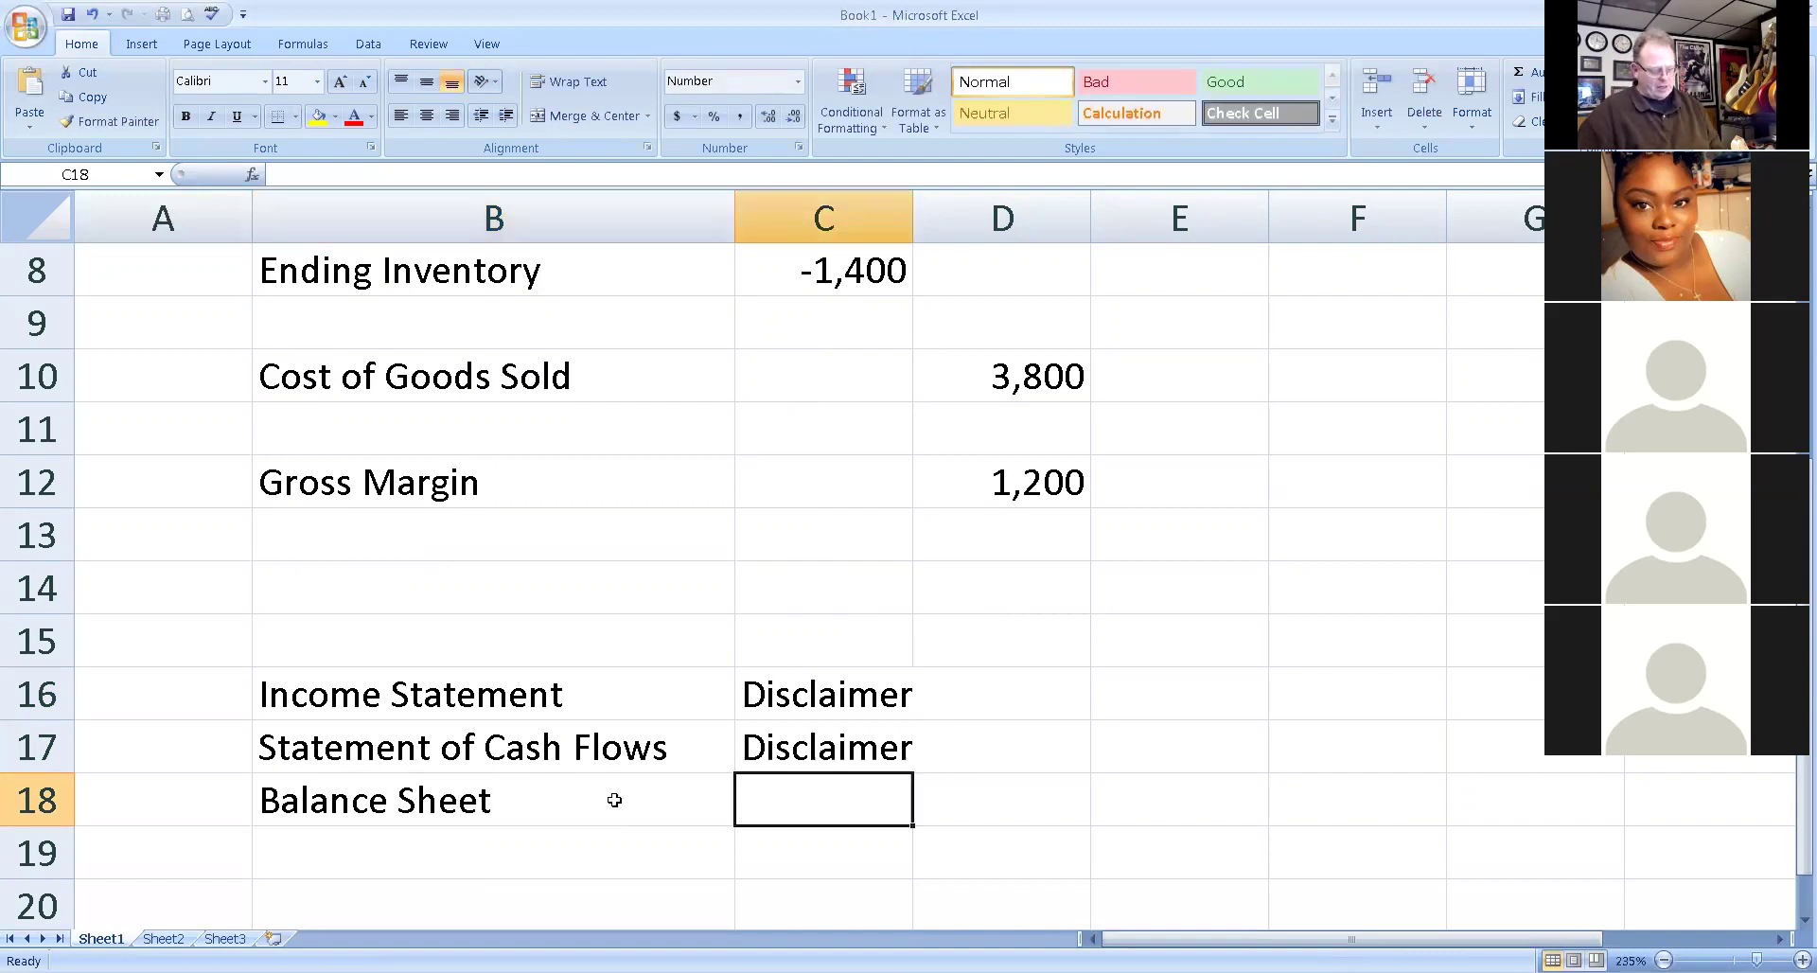
type("U")
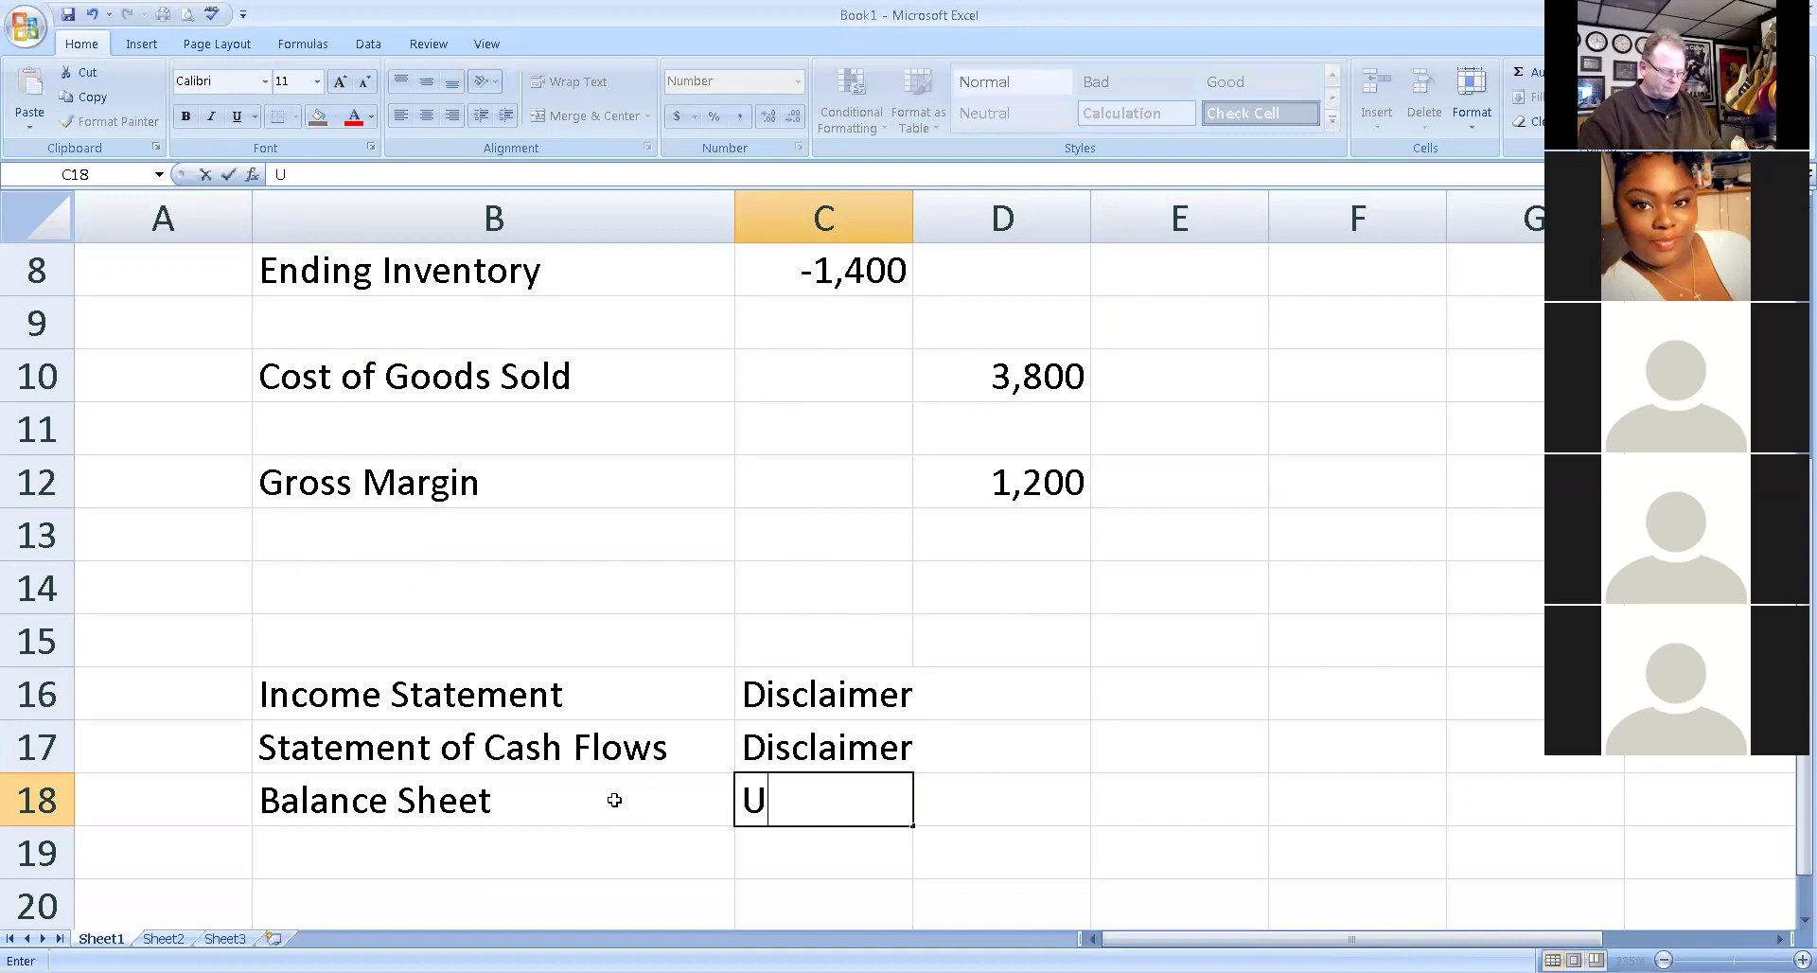
type("nmo")
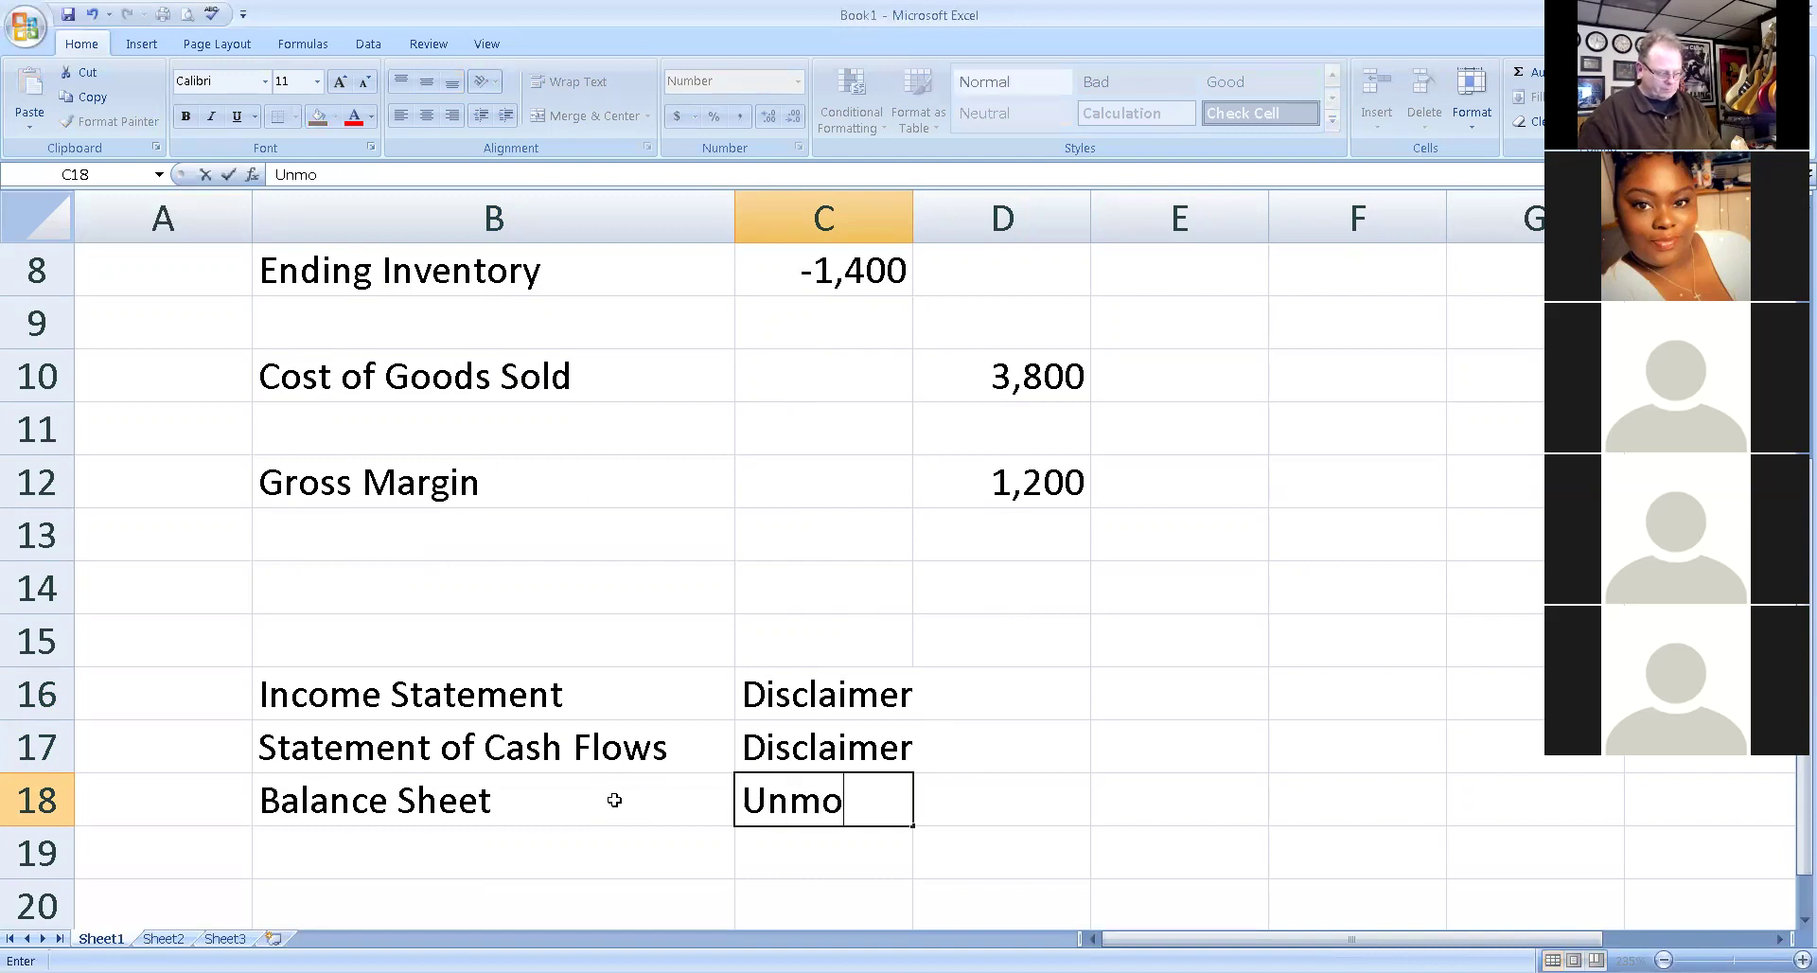
type("dified")
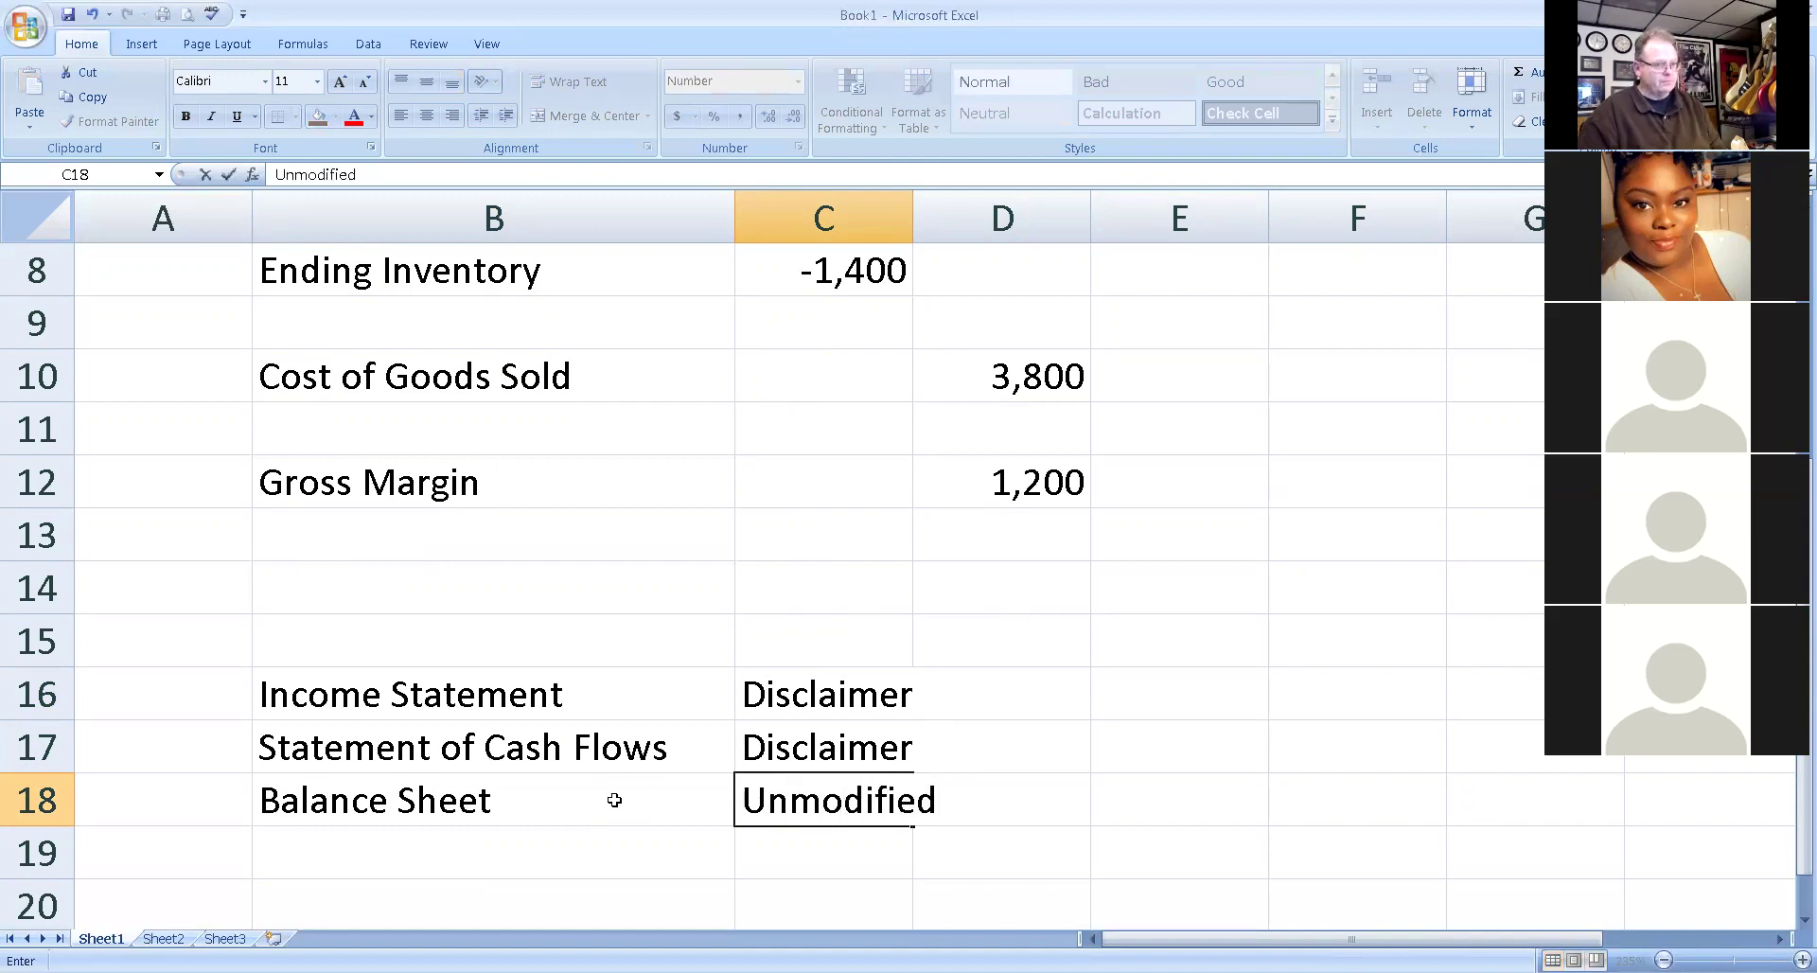
type(" (Cl")
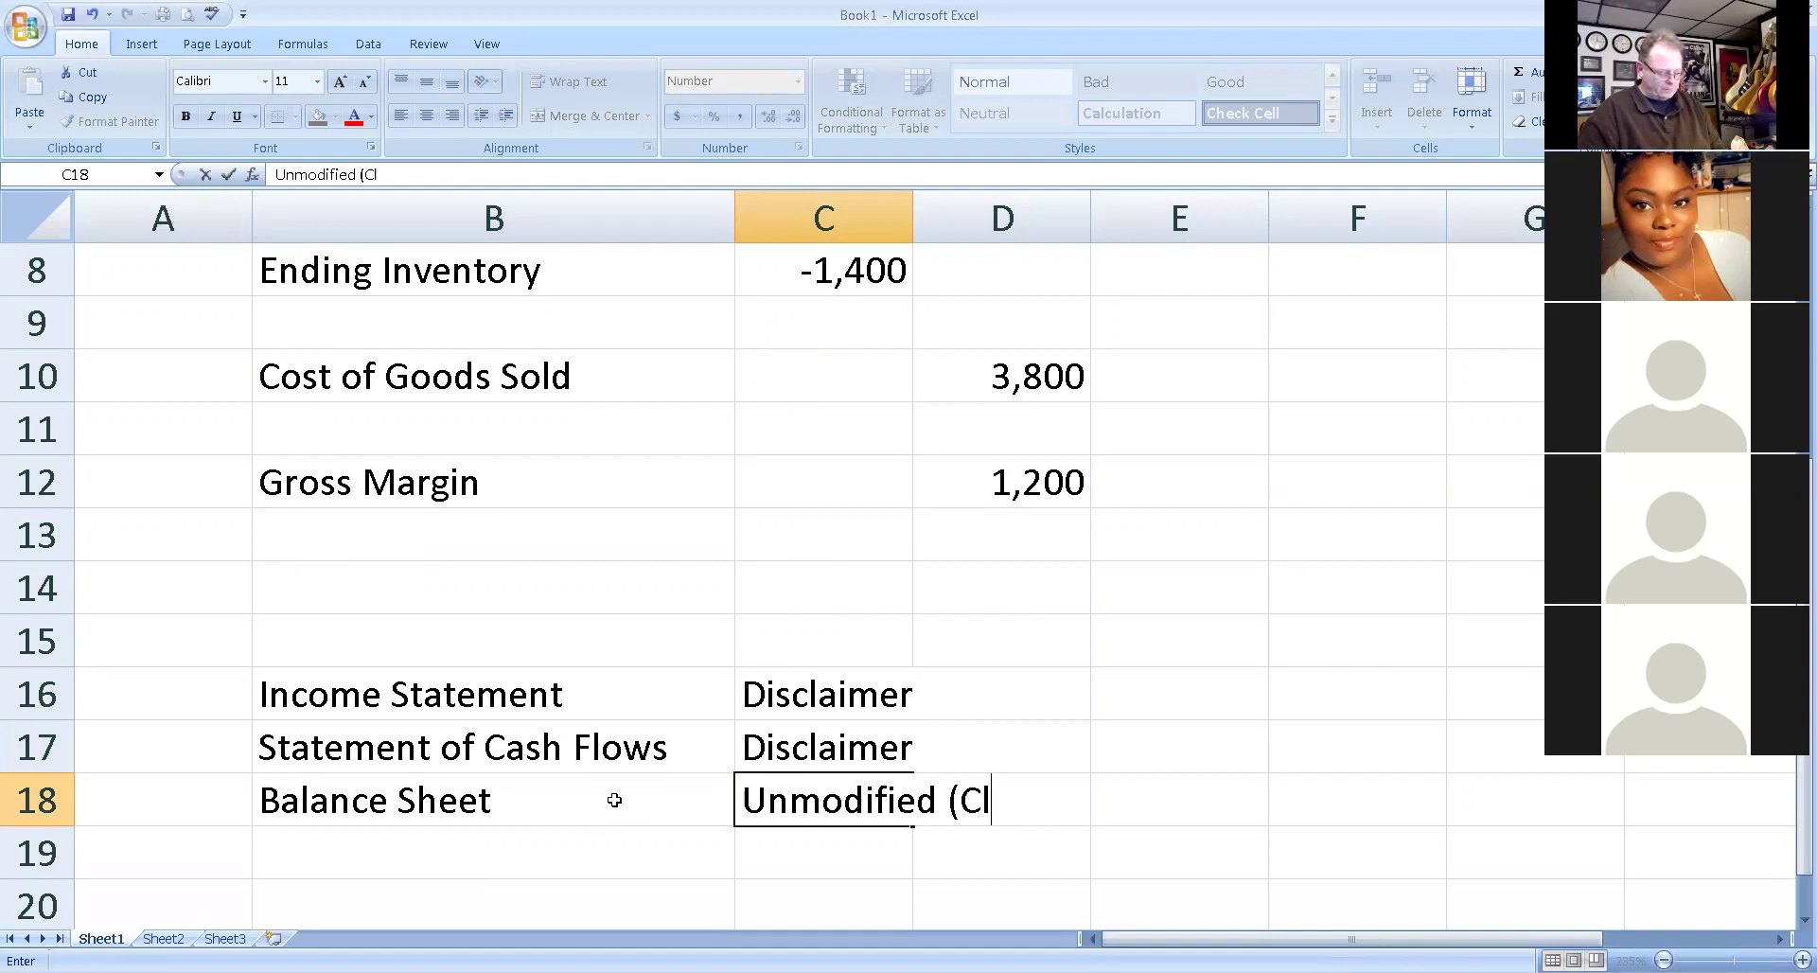
type("ean)")
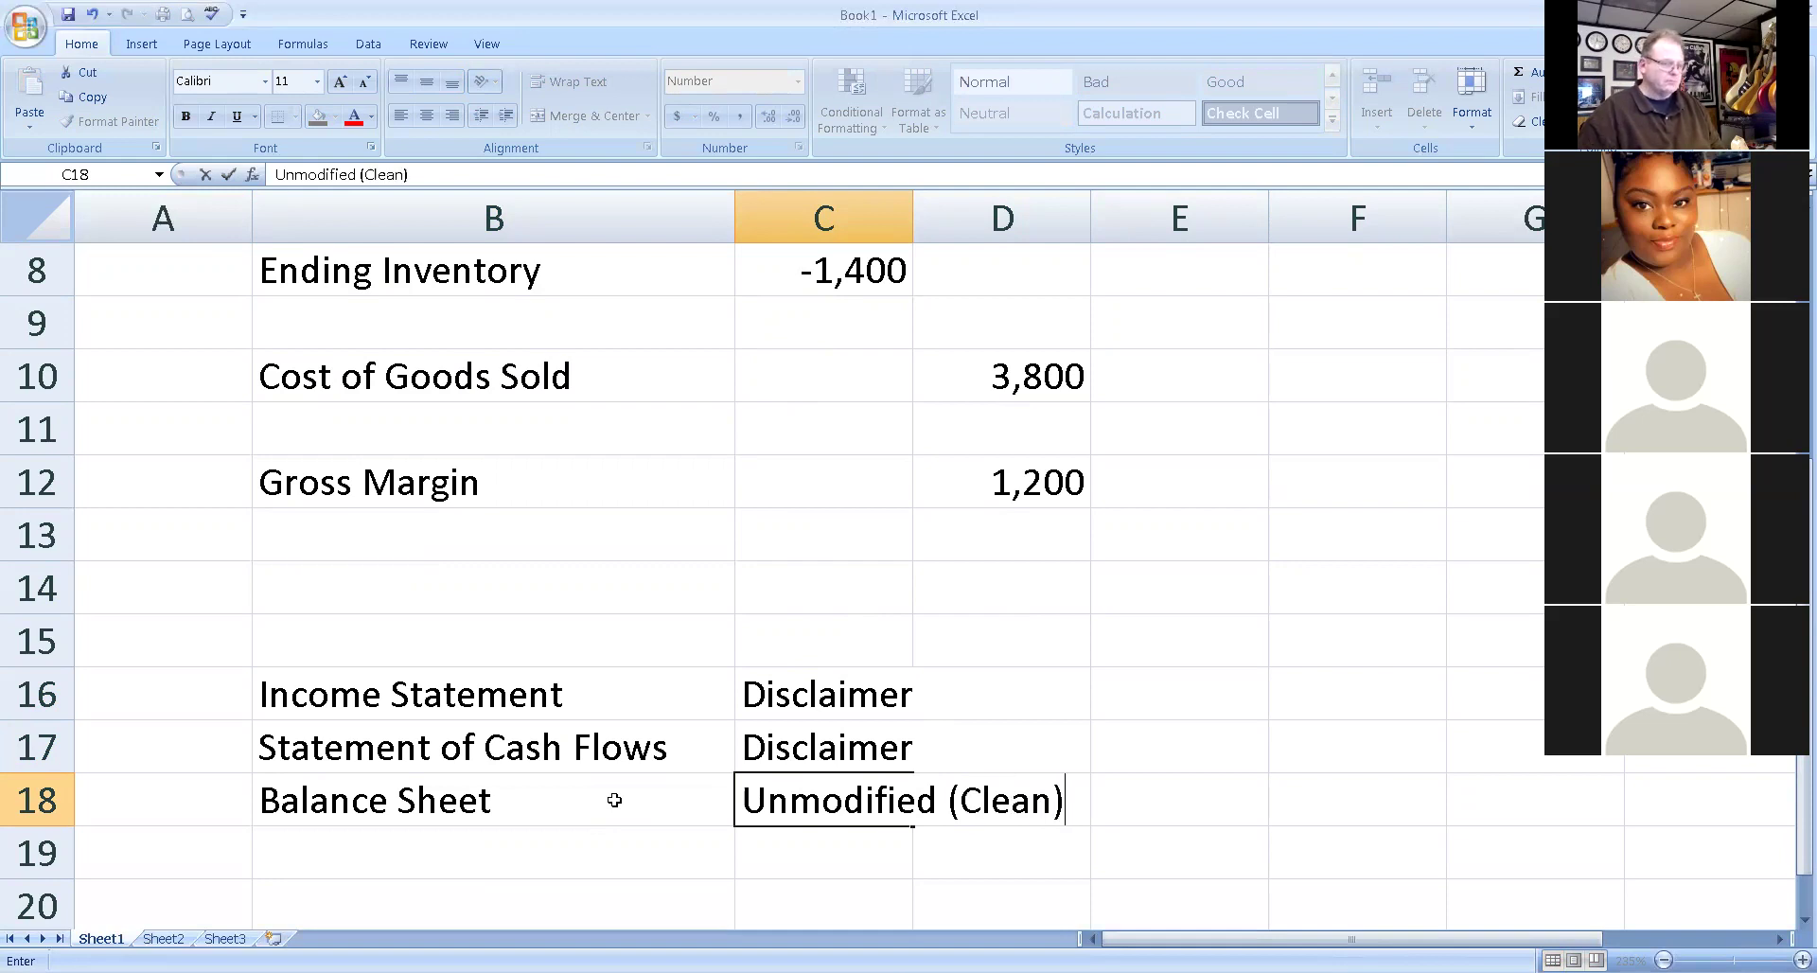
key("Return")
key("Up")
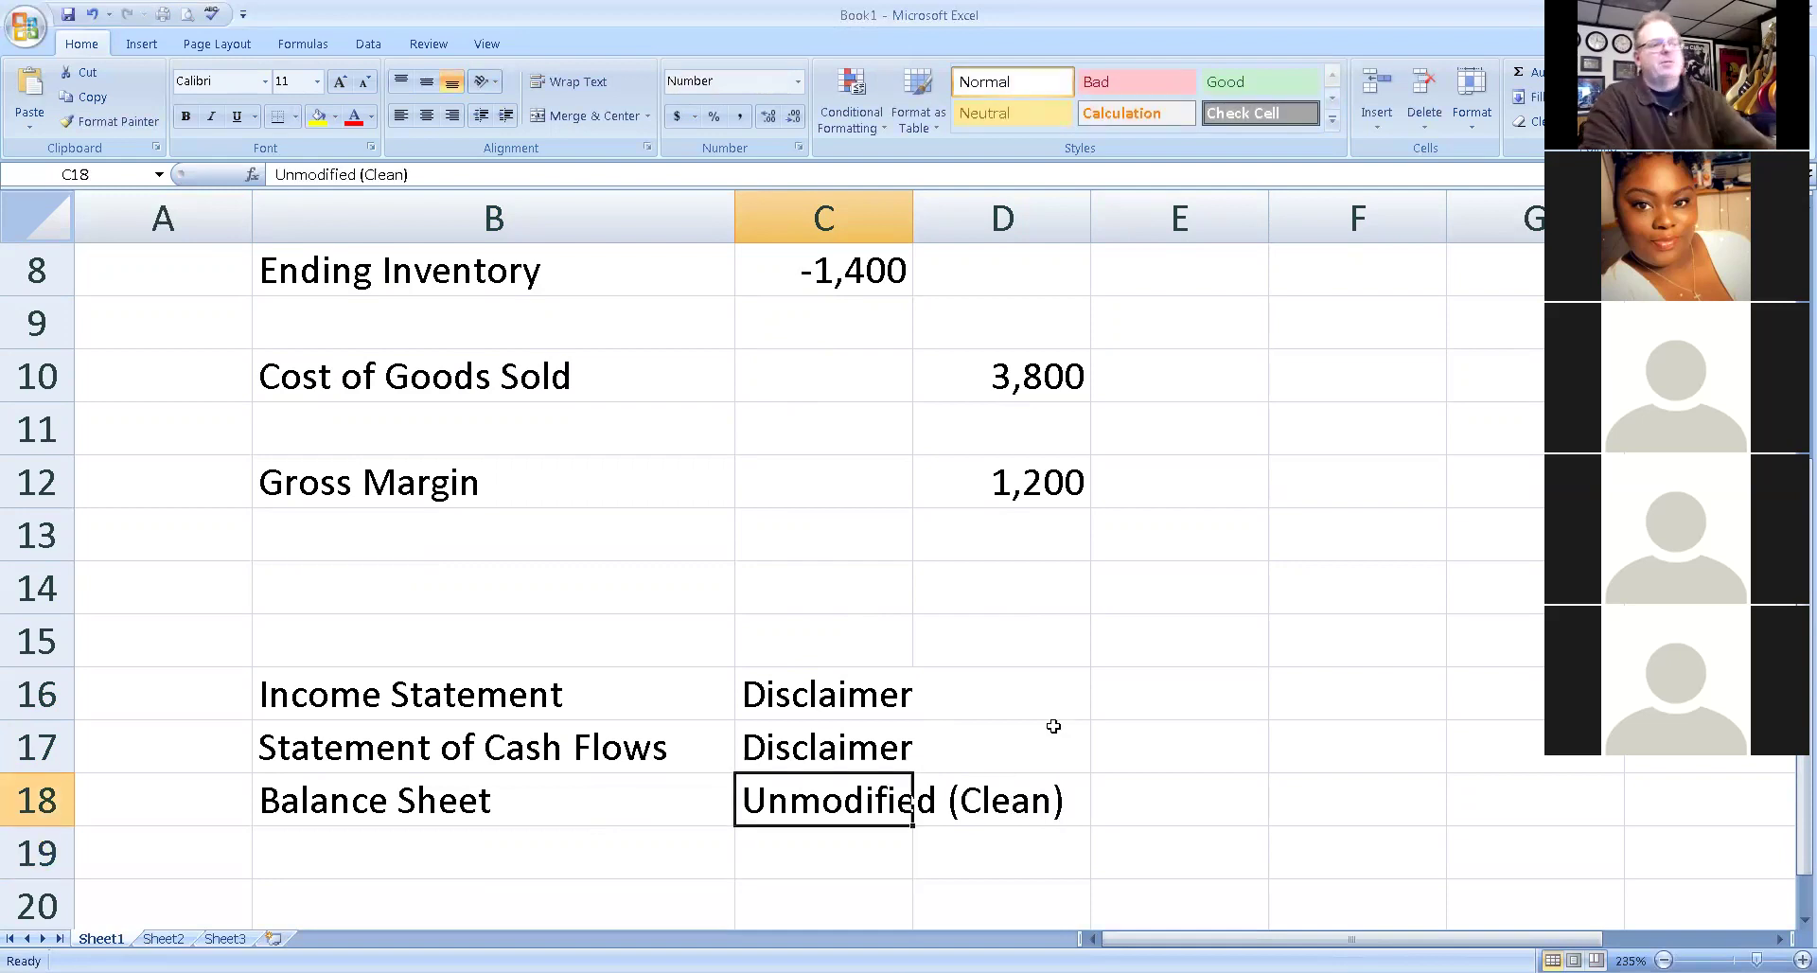
Compare the Balance Sheet opinion in row 18 with the Income Statement and Statement of Cash Flows opinions in rows 16 and 17.
scroll(1054, 730, "up", 1)
scroll(1054, 729, "down", 2)
left_click_drag(431, 598, 983, 707)
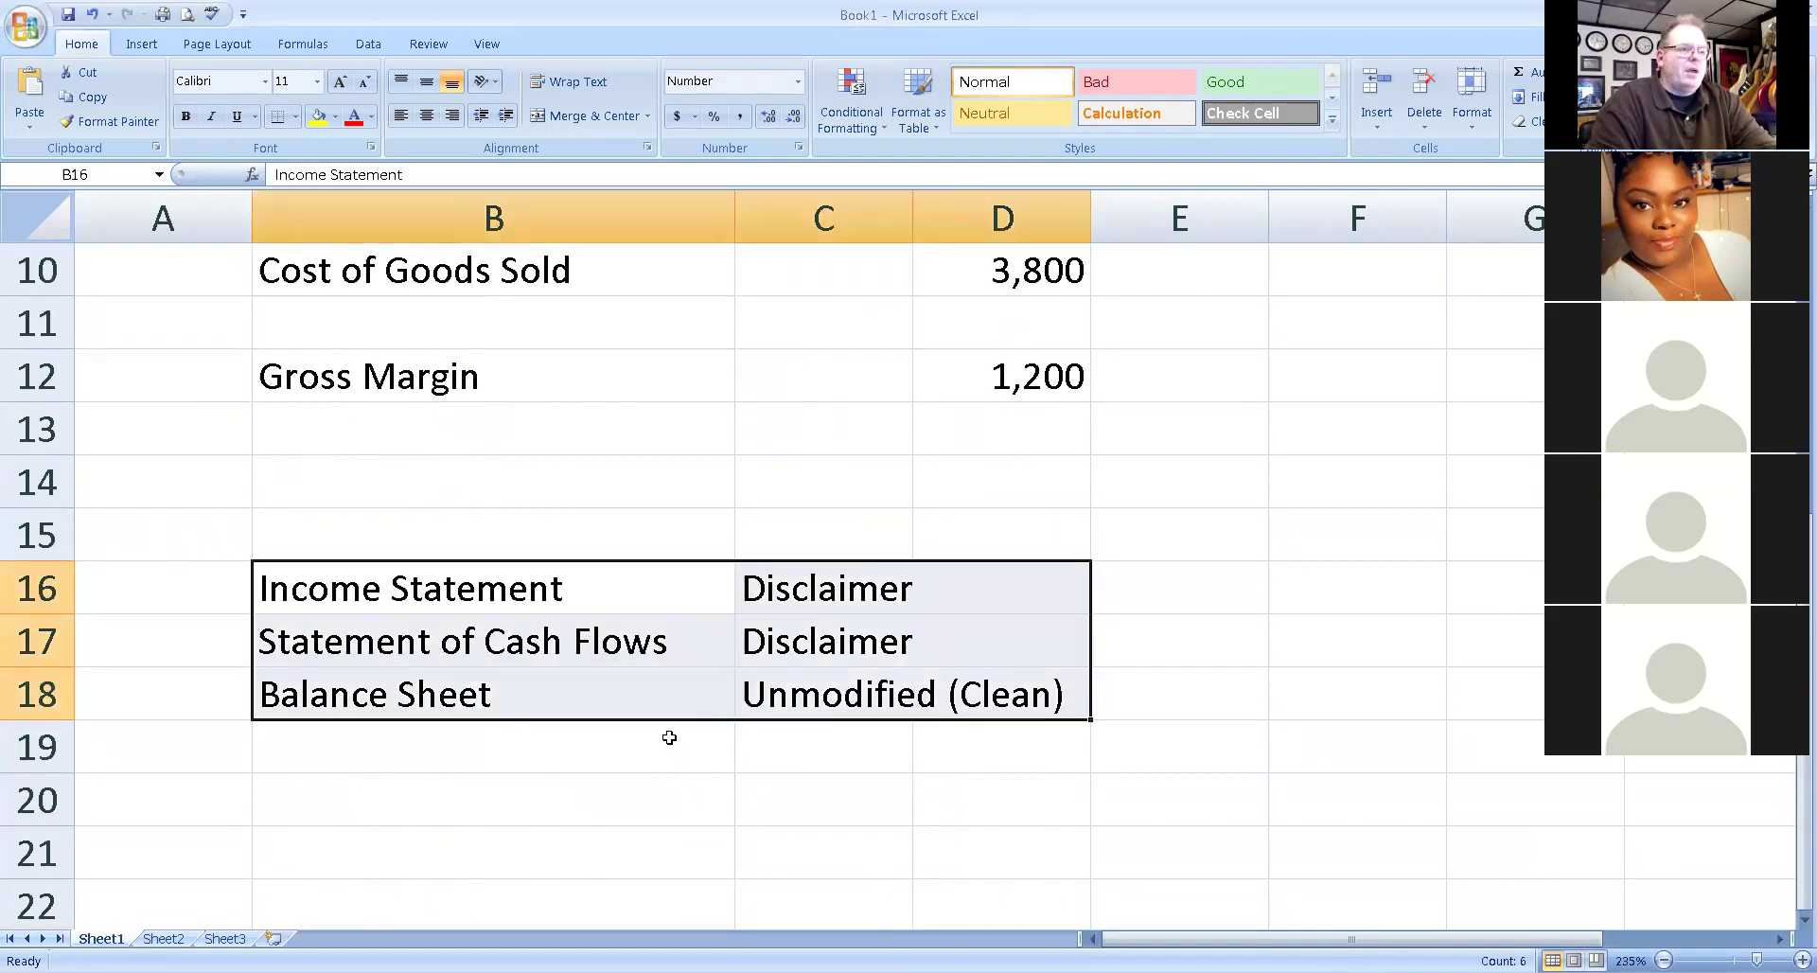
left_click(409, 693)
left_click_drag(599, 691, 974, 704)
scroll(950, 788, "up", 1)
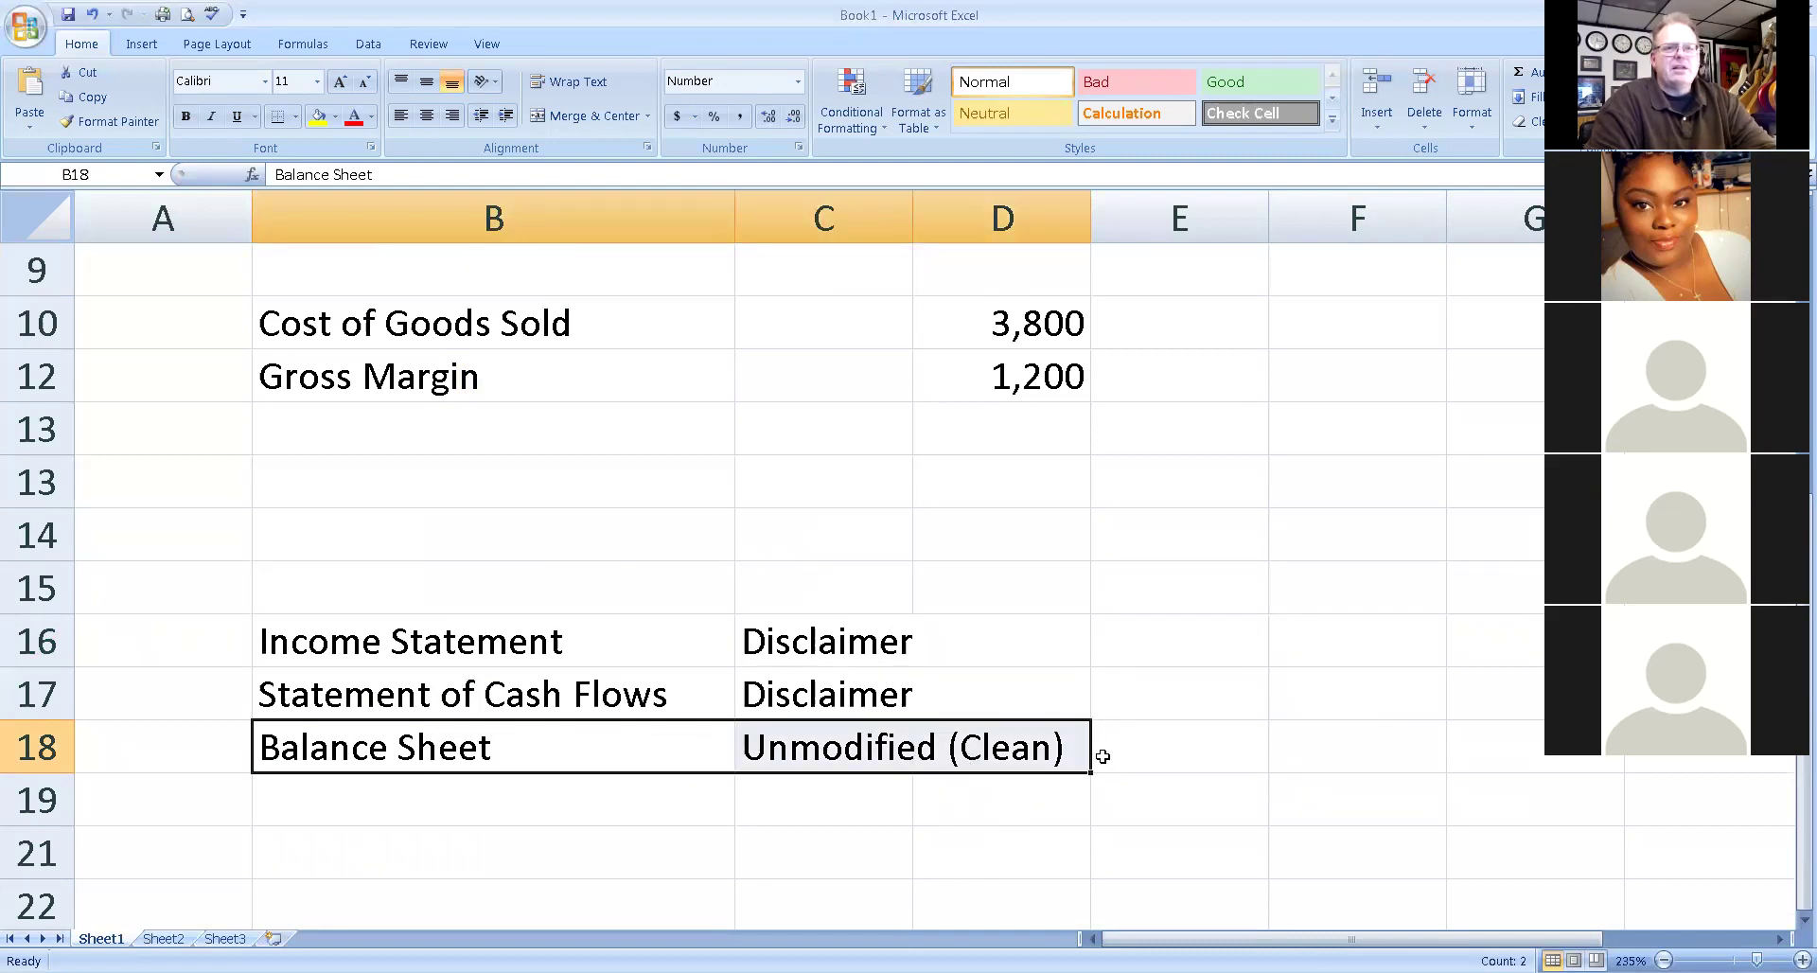
scroll(1100, 755, "up", 1)
scroll(1104, 756, "up", 1)
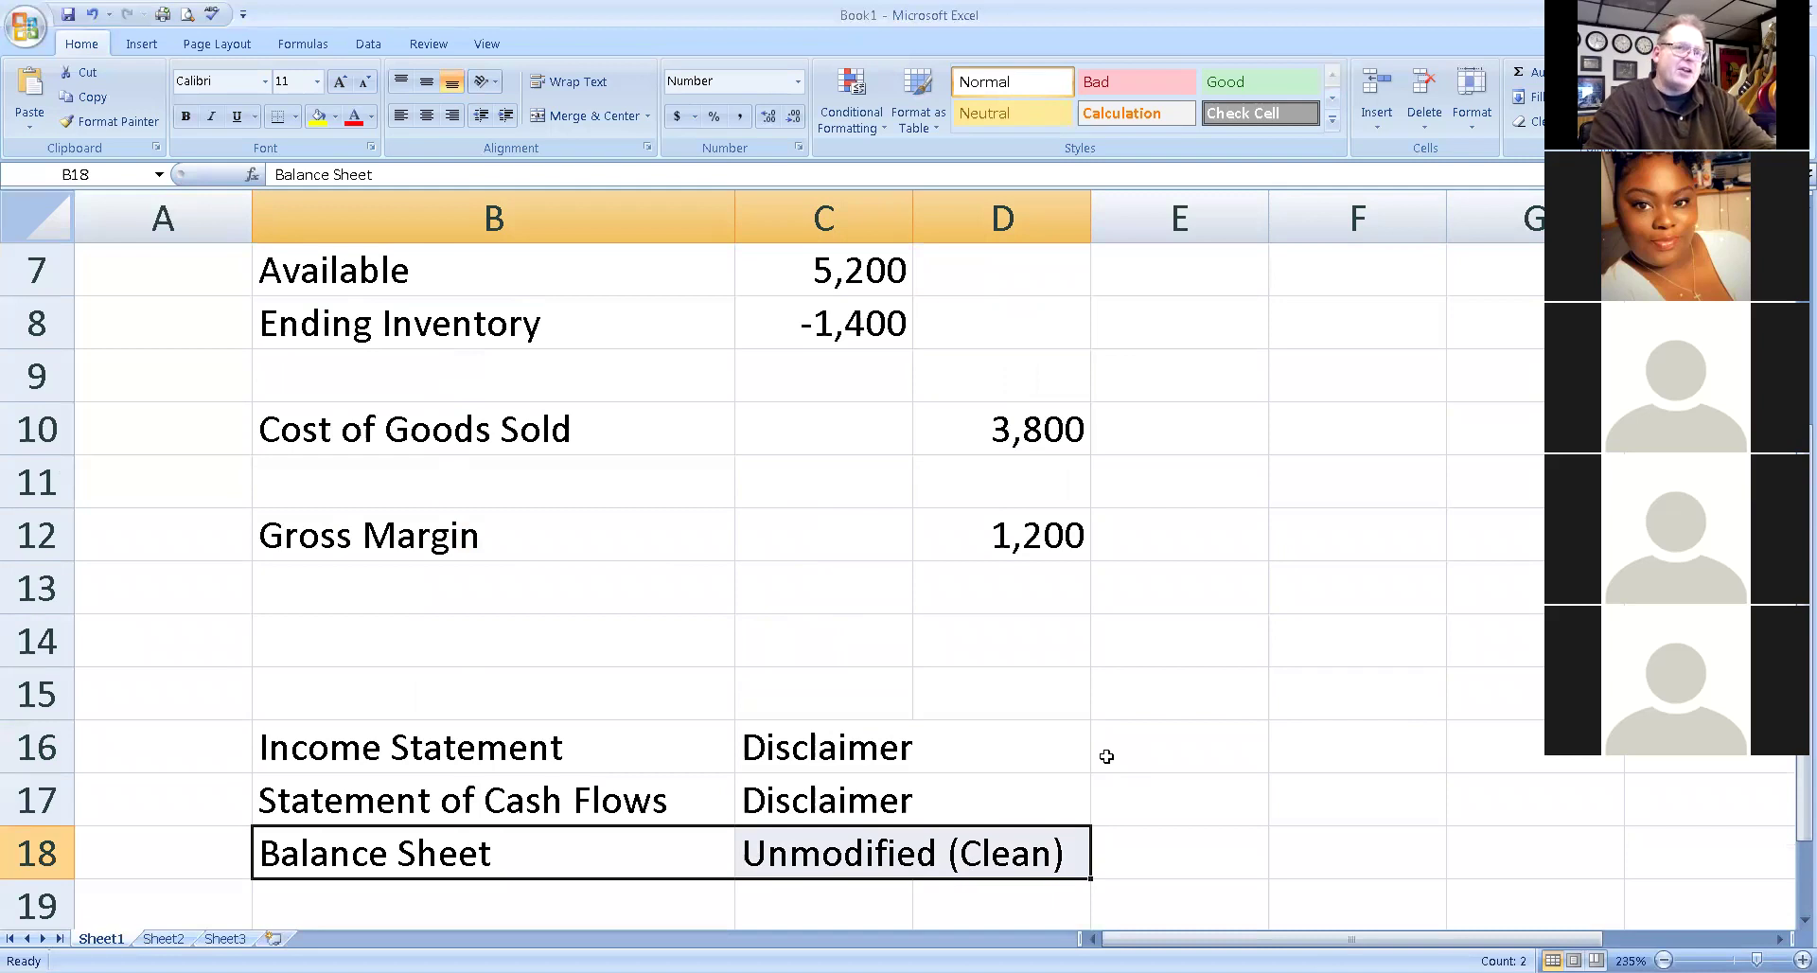
scroll(1109, 756, "down", 1)
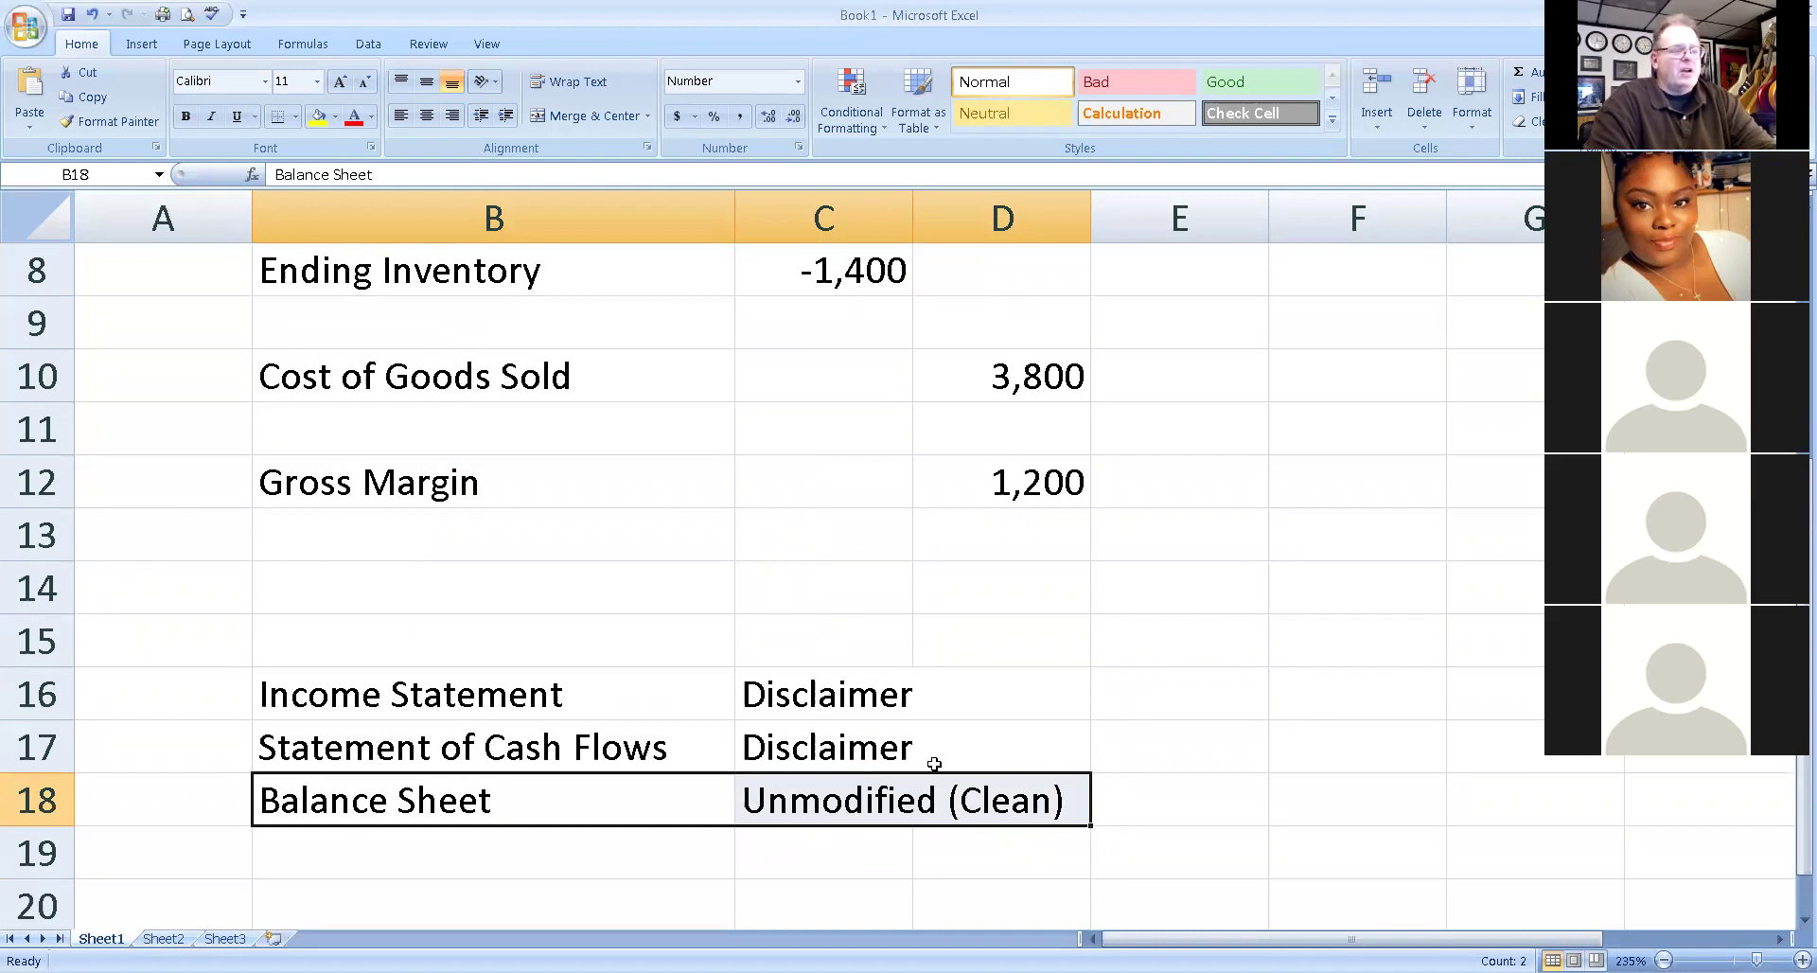
left_click_drag(385, 795, 1032, 820)
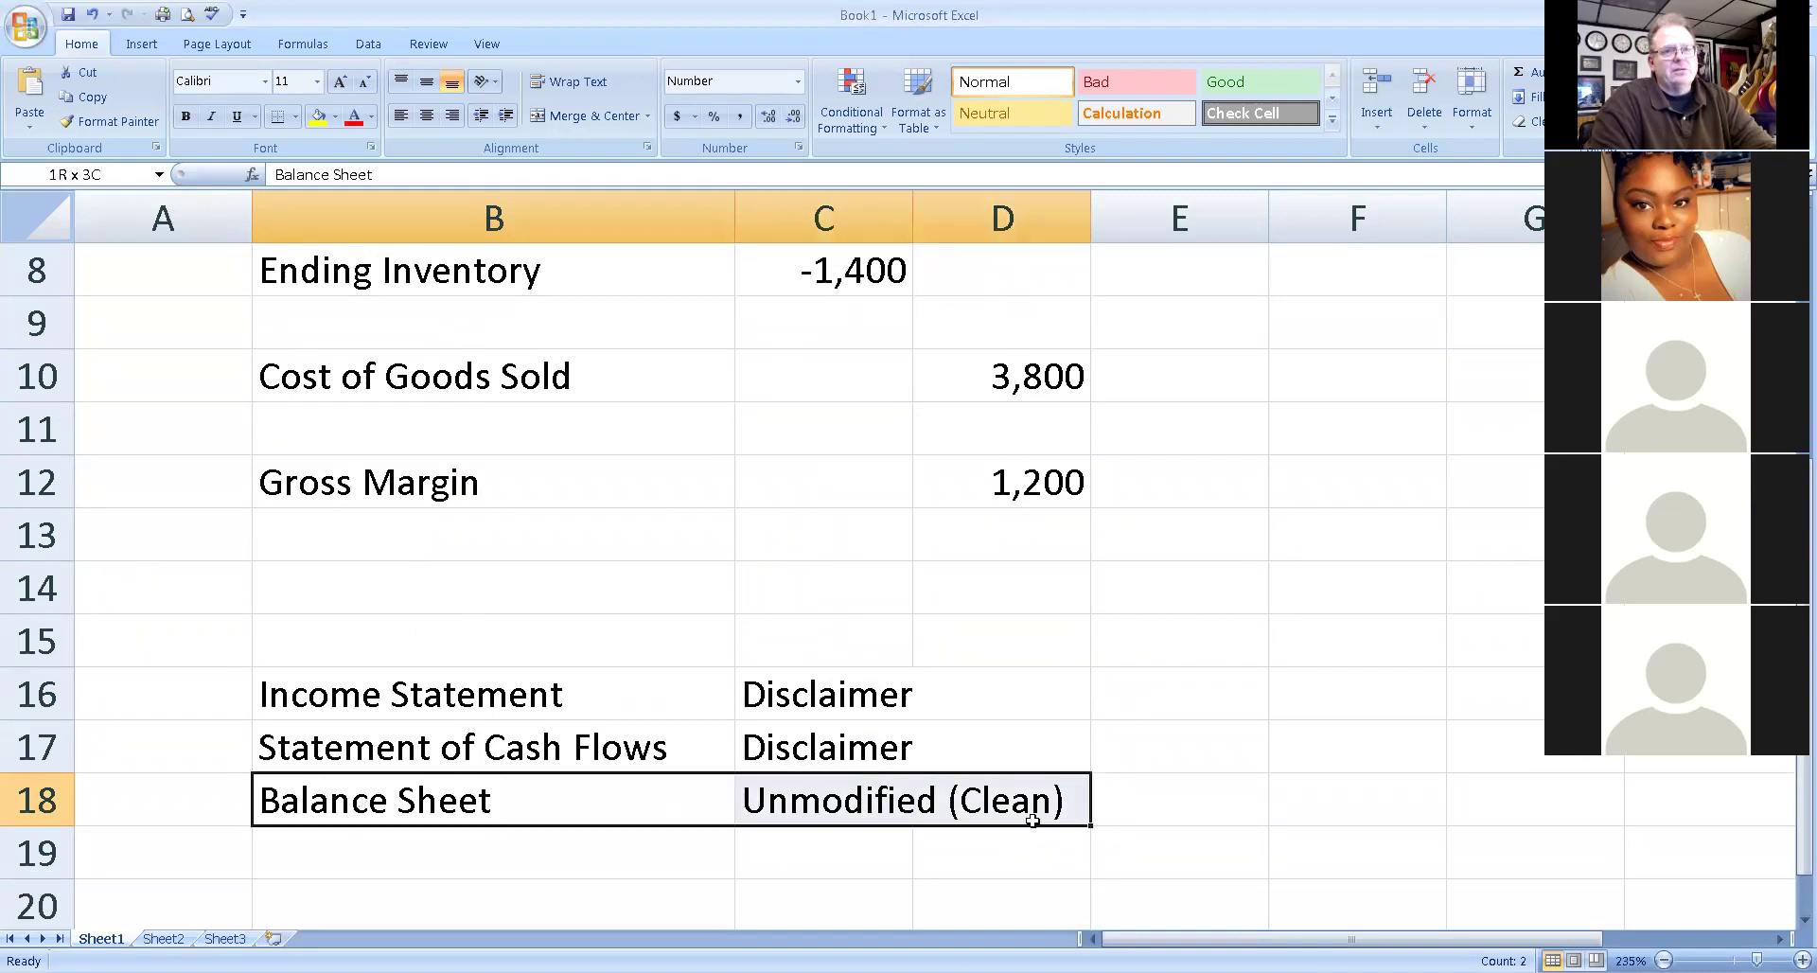
left_click_drag(492, 702, 798, 745)
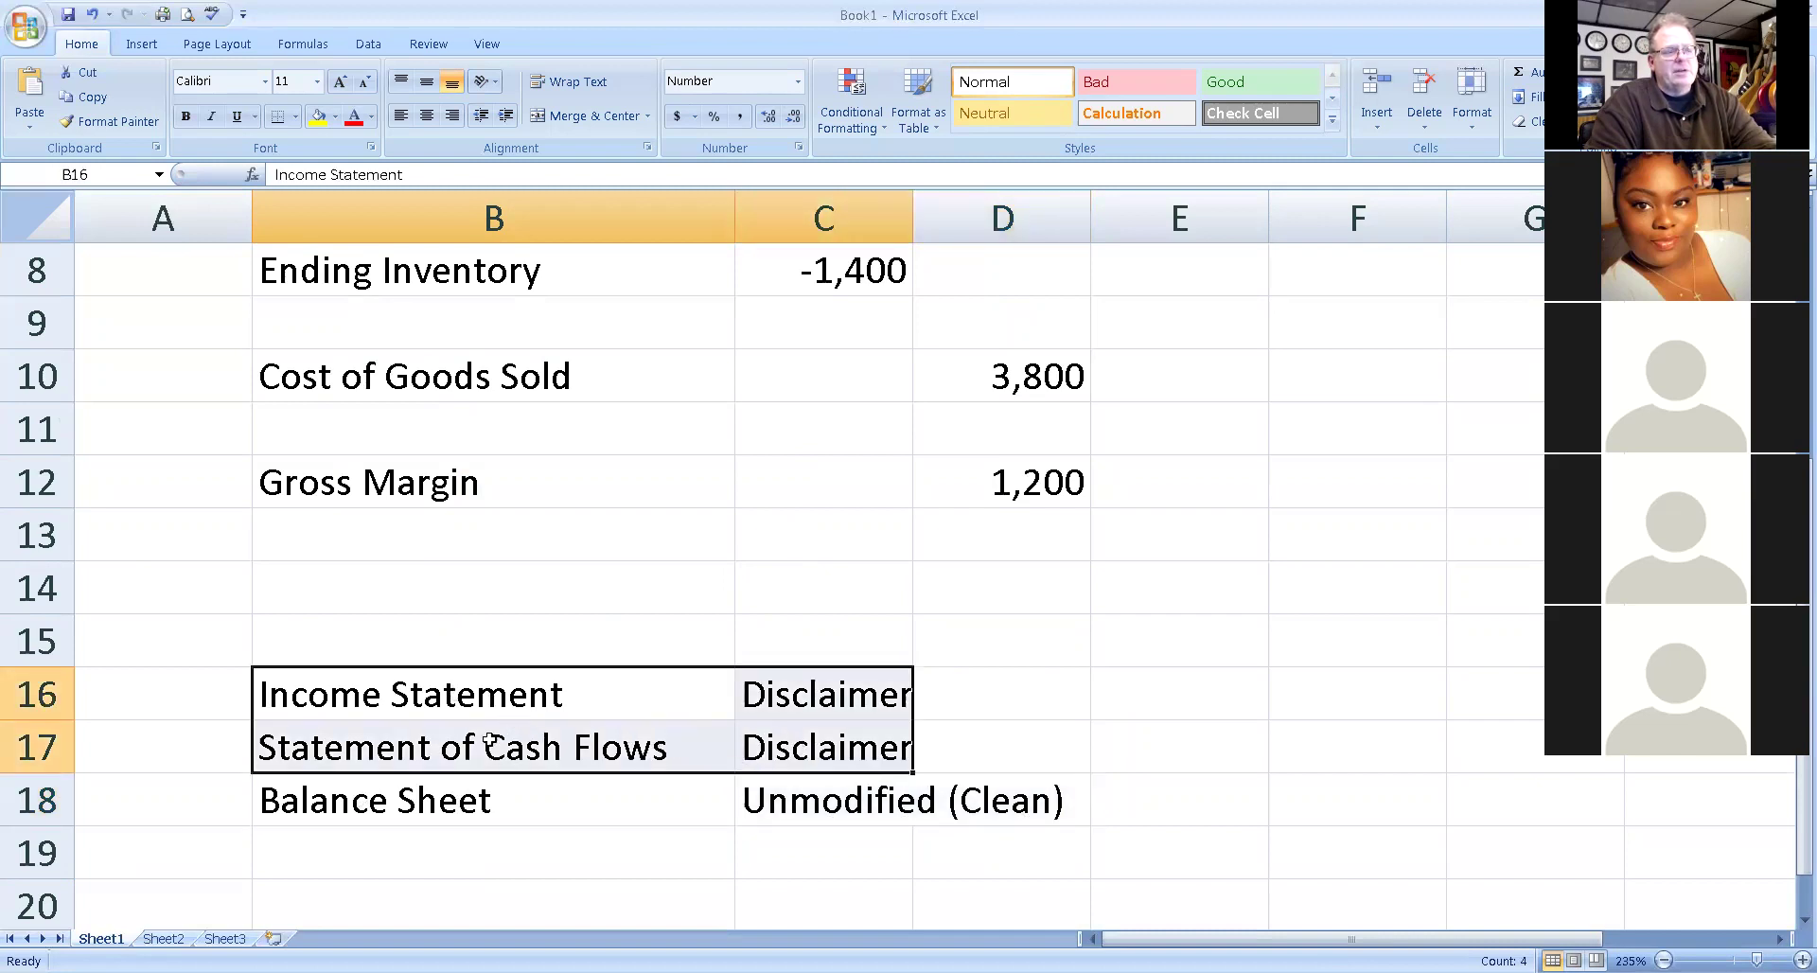
left_click(406, 747)
left_click_drag(406, 747, 773, 768)
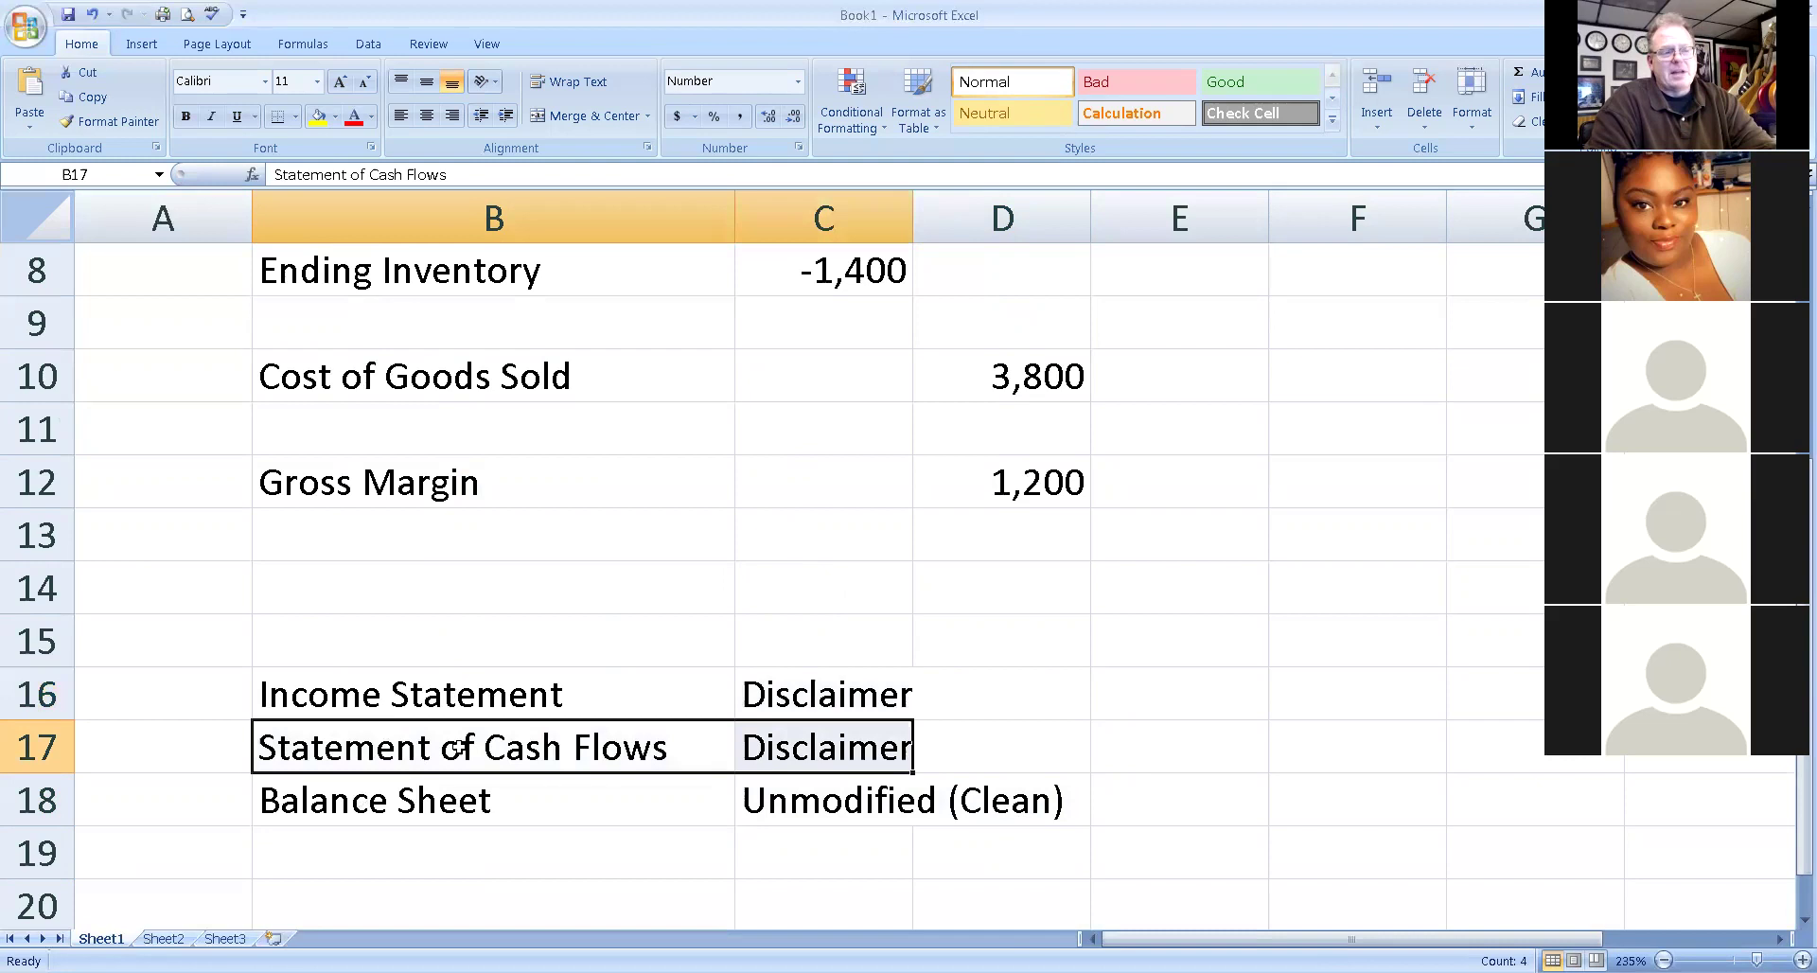
left_click(494, 700)
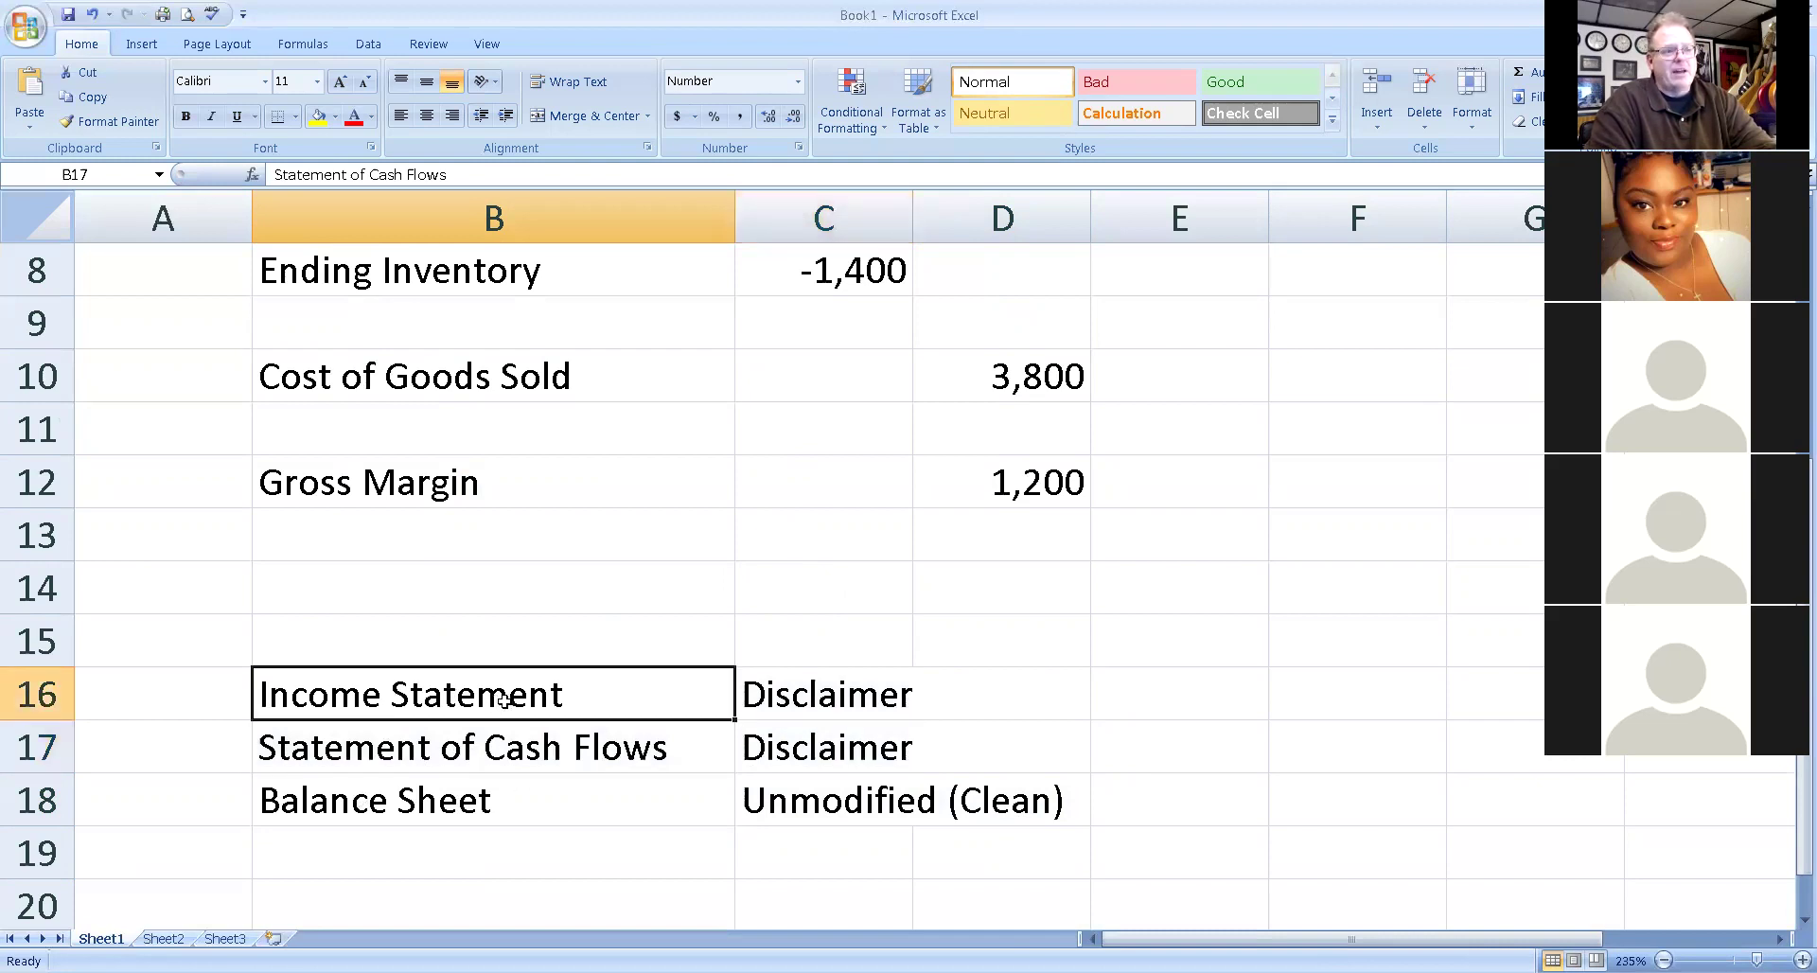
left_click(500, 724)
left_click_drag(404, 804, 1015, 827)
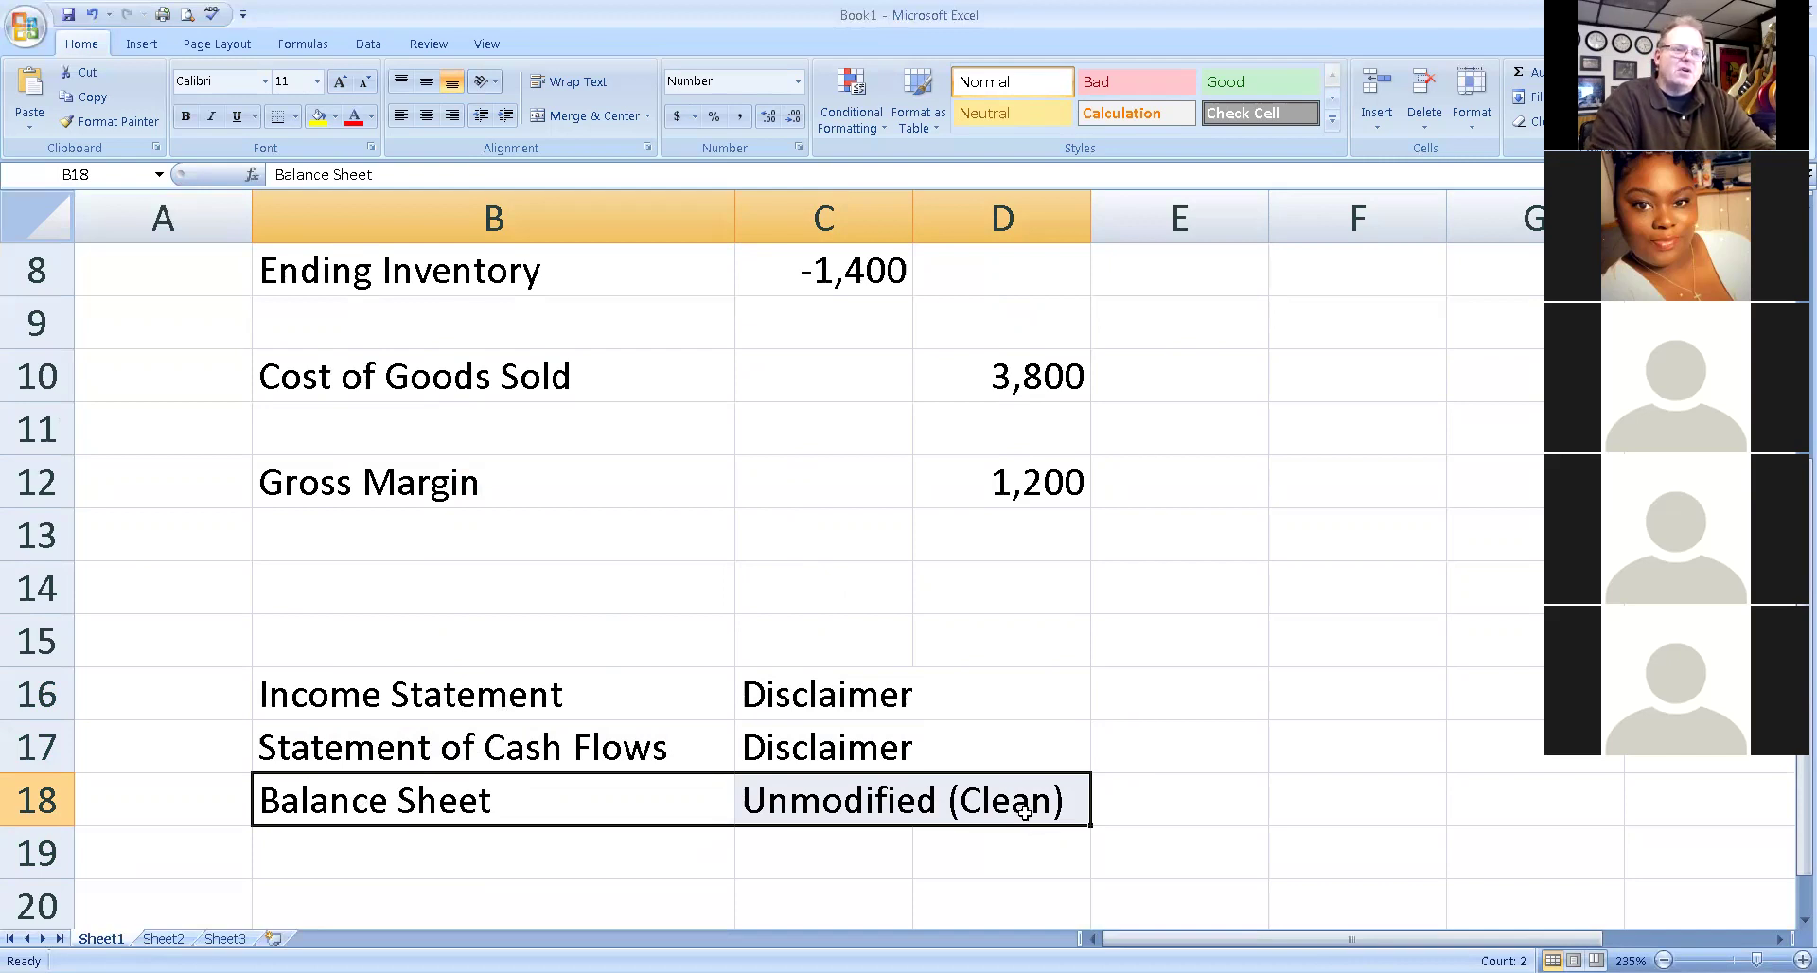
left_click(968, 730)
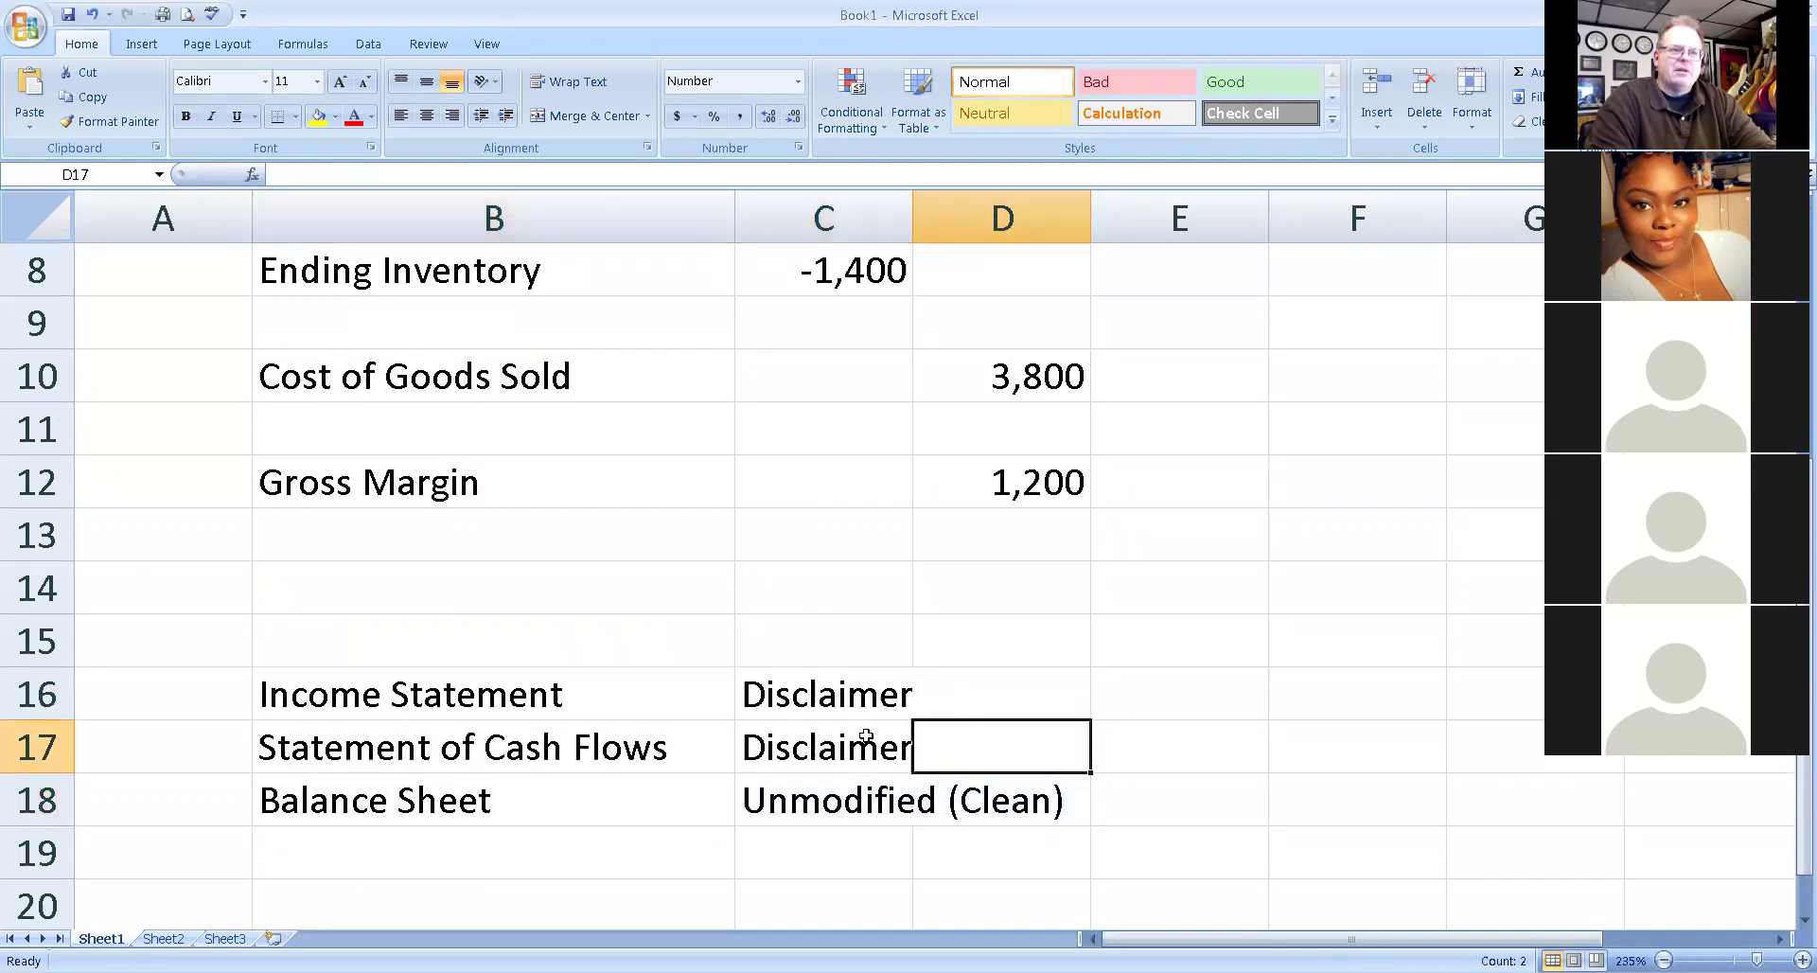
left_click(597, 795)
left_click_drag(598, 795, 987, 800)
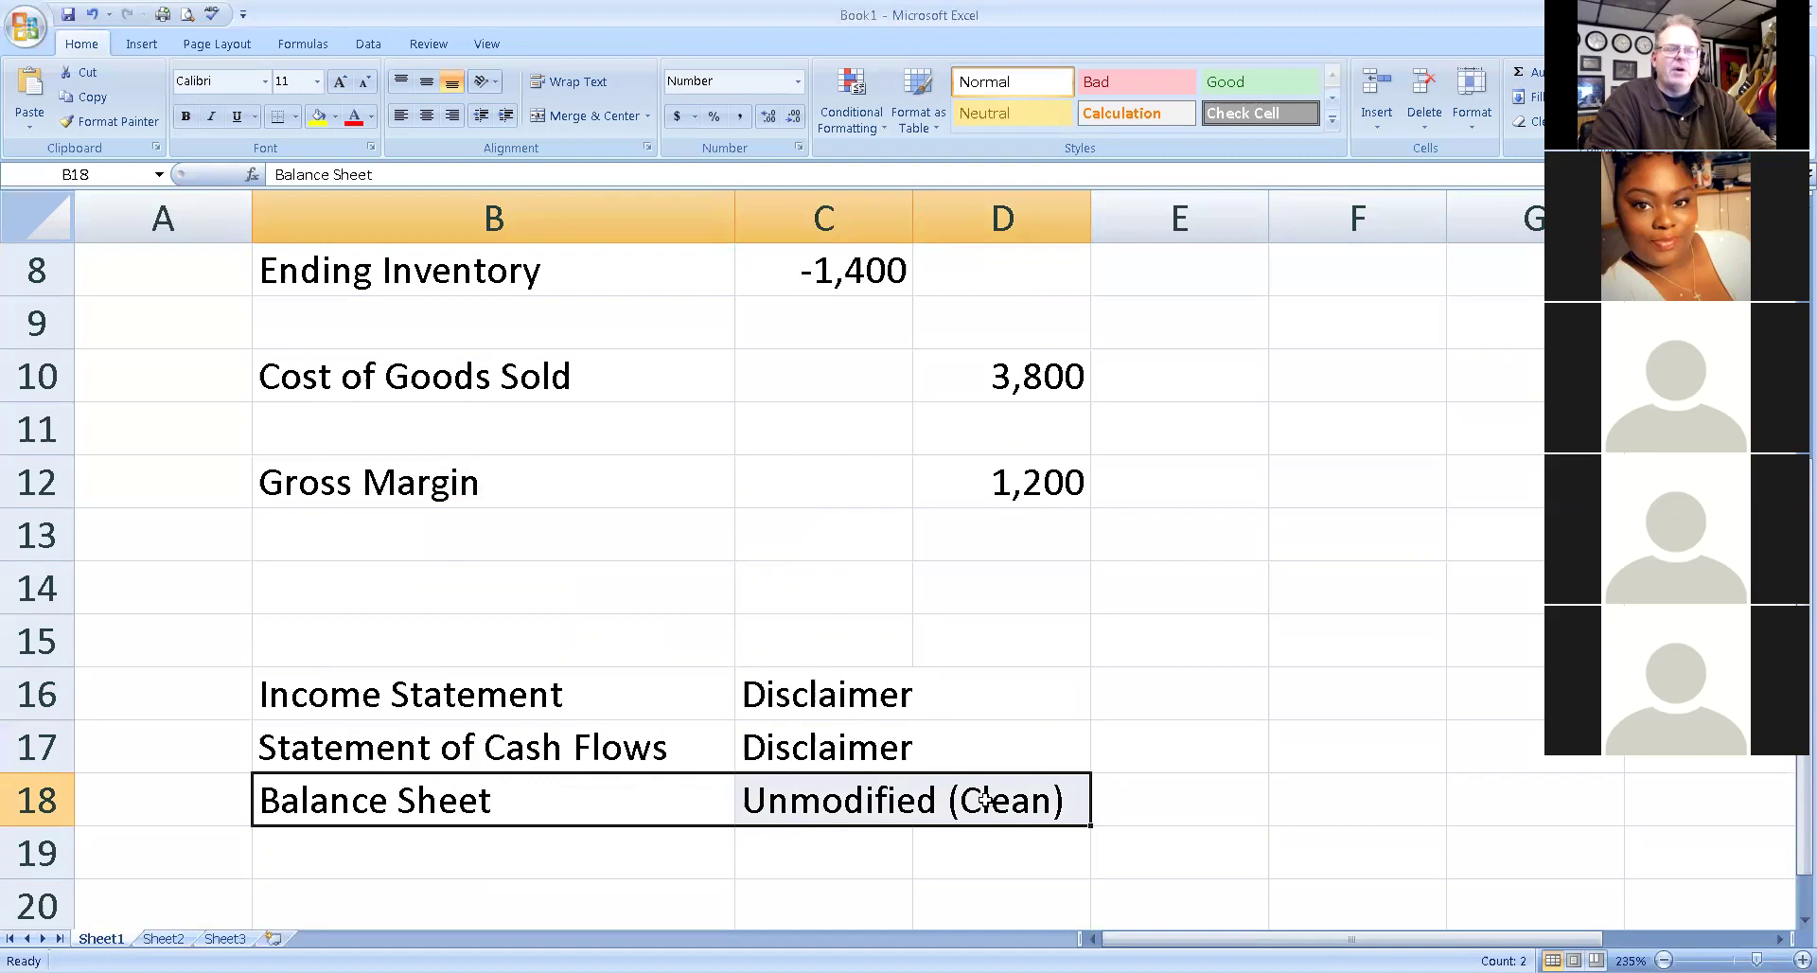
Review the highlighted Beginning Inventory amount in relation to the three audit opinions in rows 16 to 18.
scroll(988, 800, "up", 2)
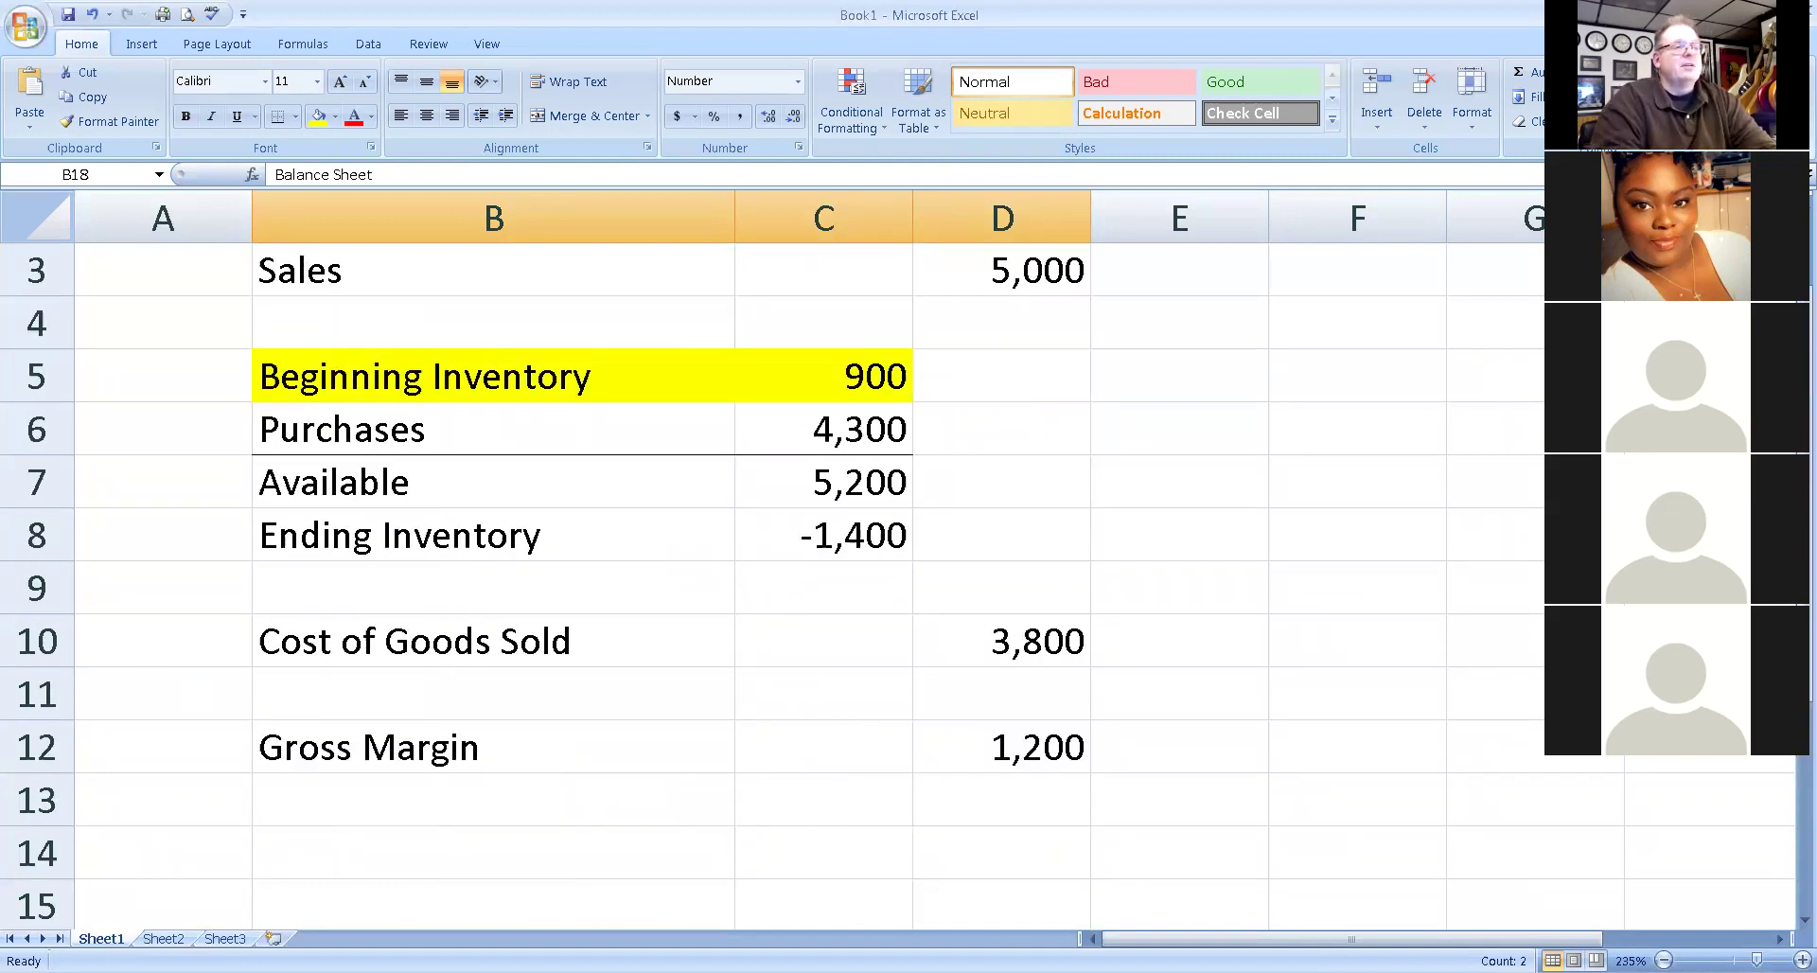
left_click(782, 374)
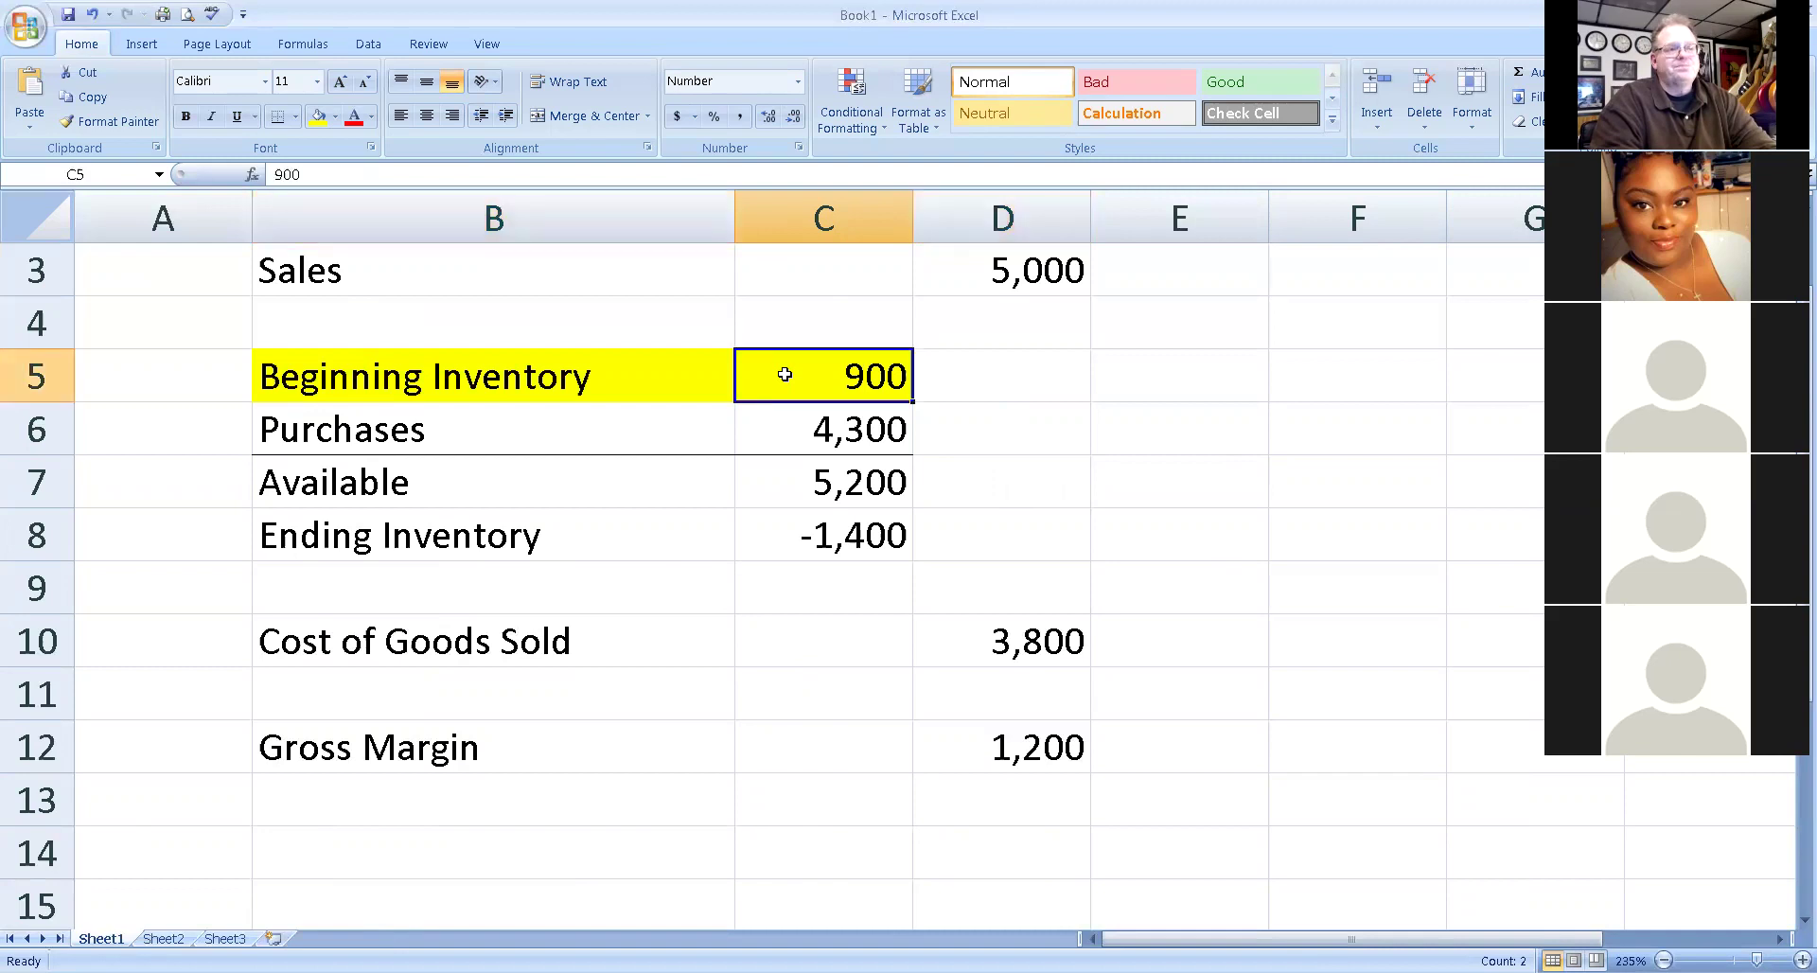
scroll(794, 393, "up", 1)
scroll(876, 413, "down", 3)
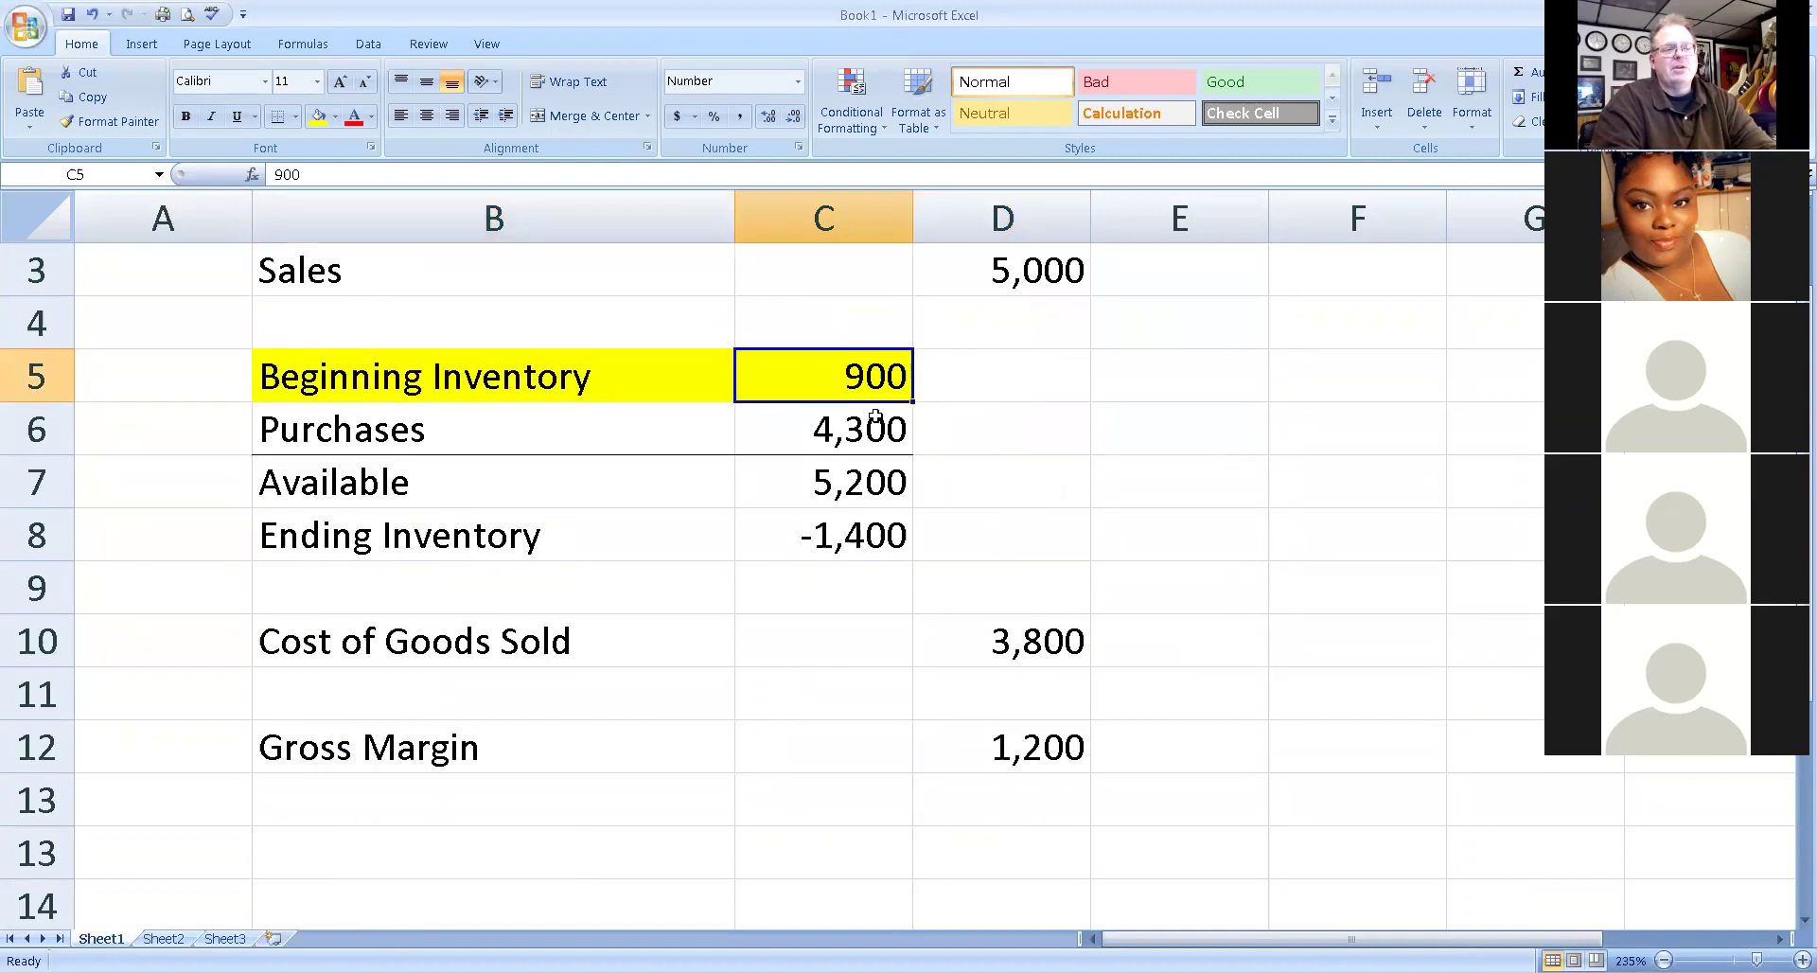
left_click_drag(346, 632, 800, 674)
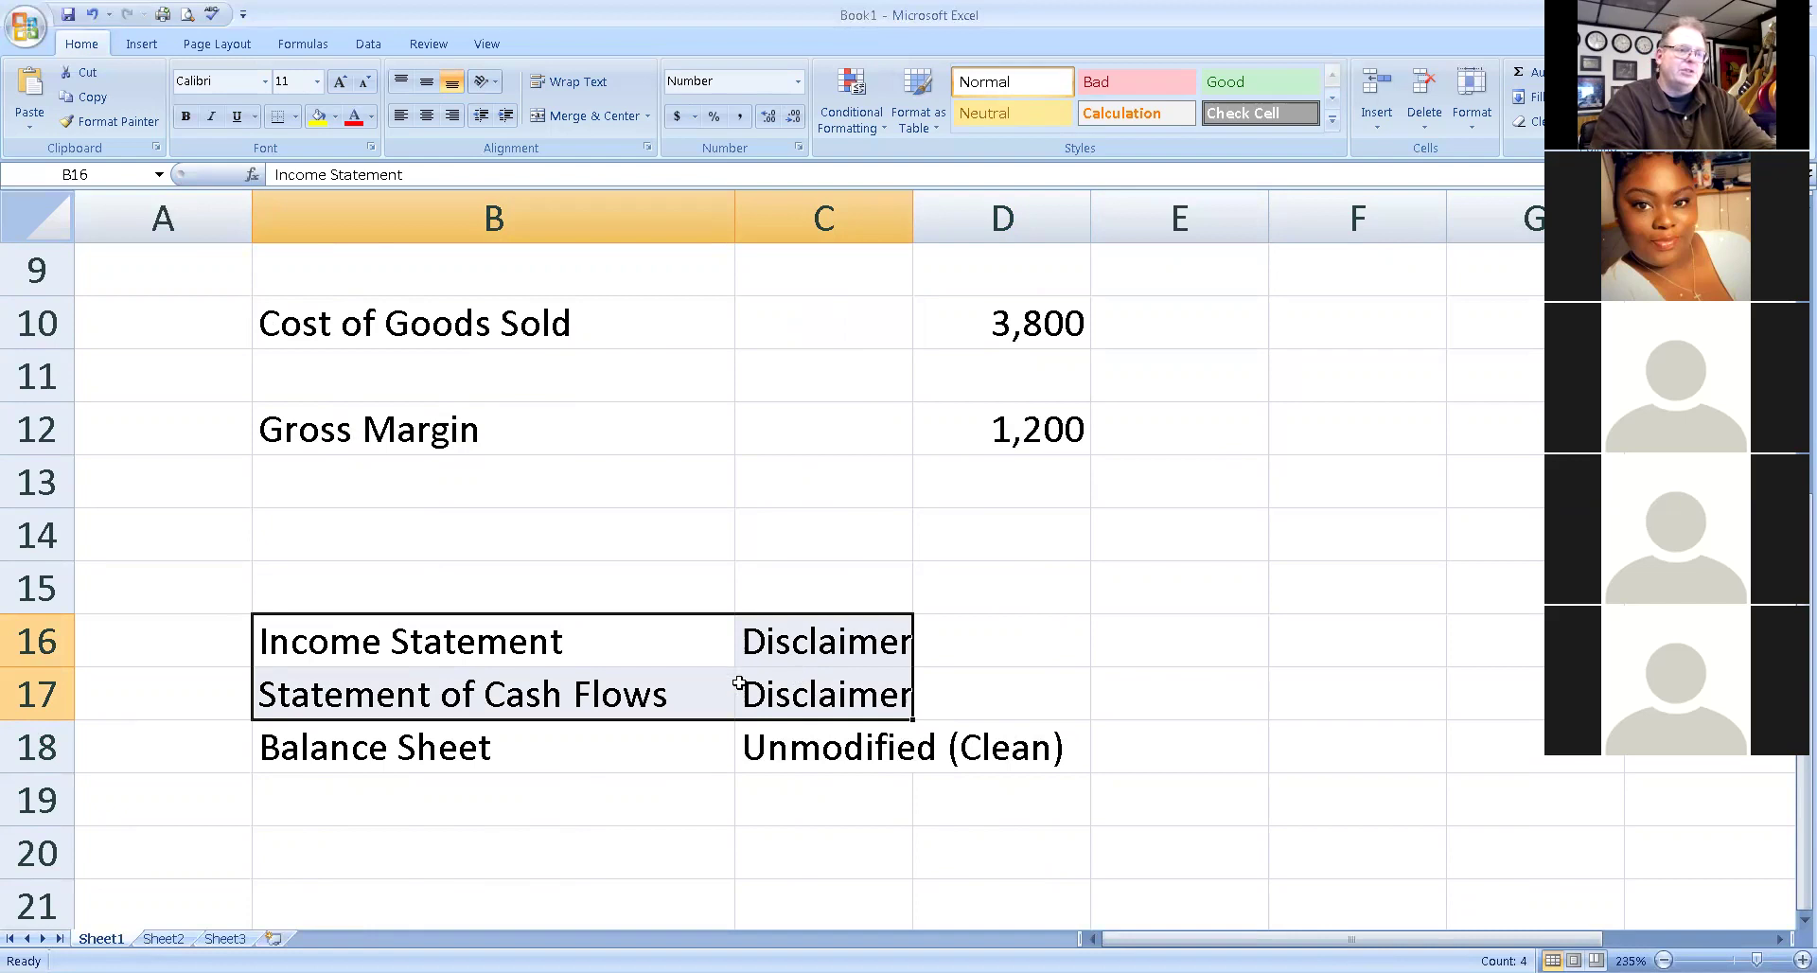
left_click_drag(418, 744, 993, 737)
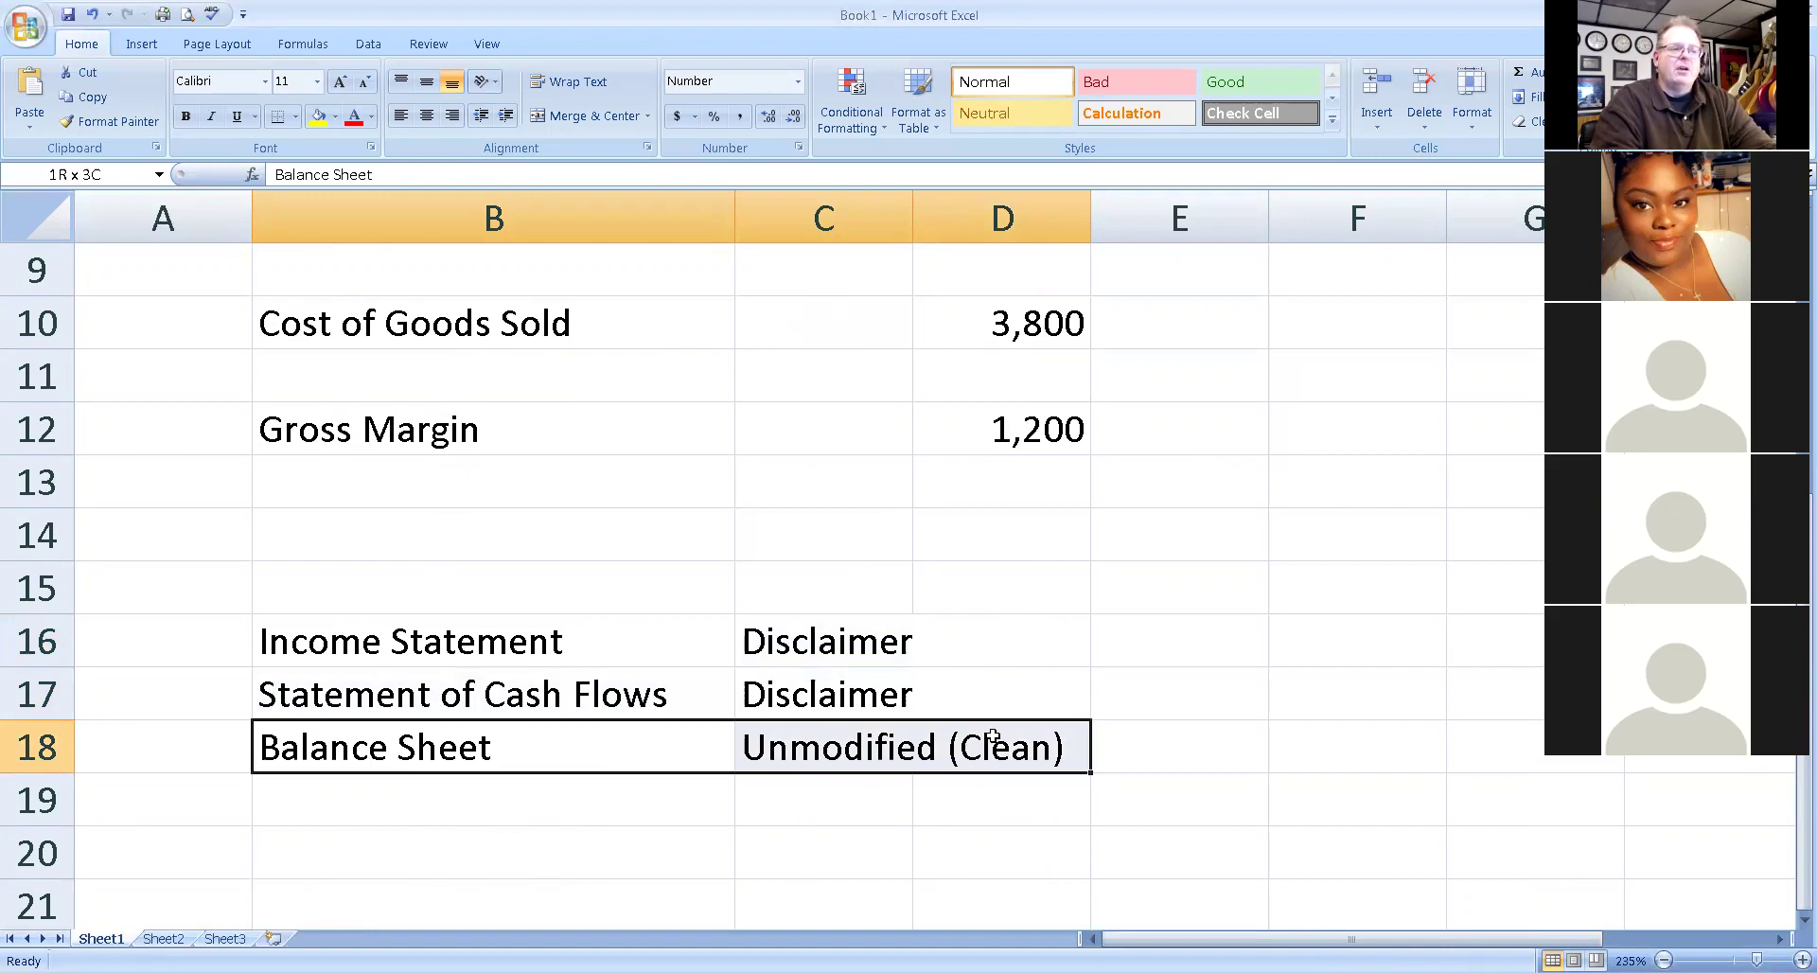
left_click_drag(991, 737, 991, 736)
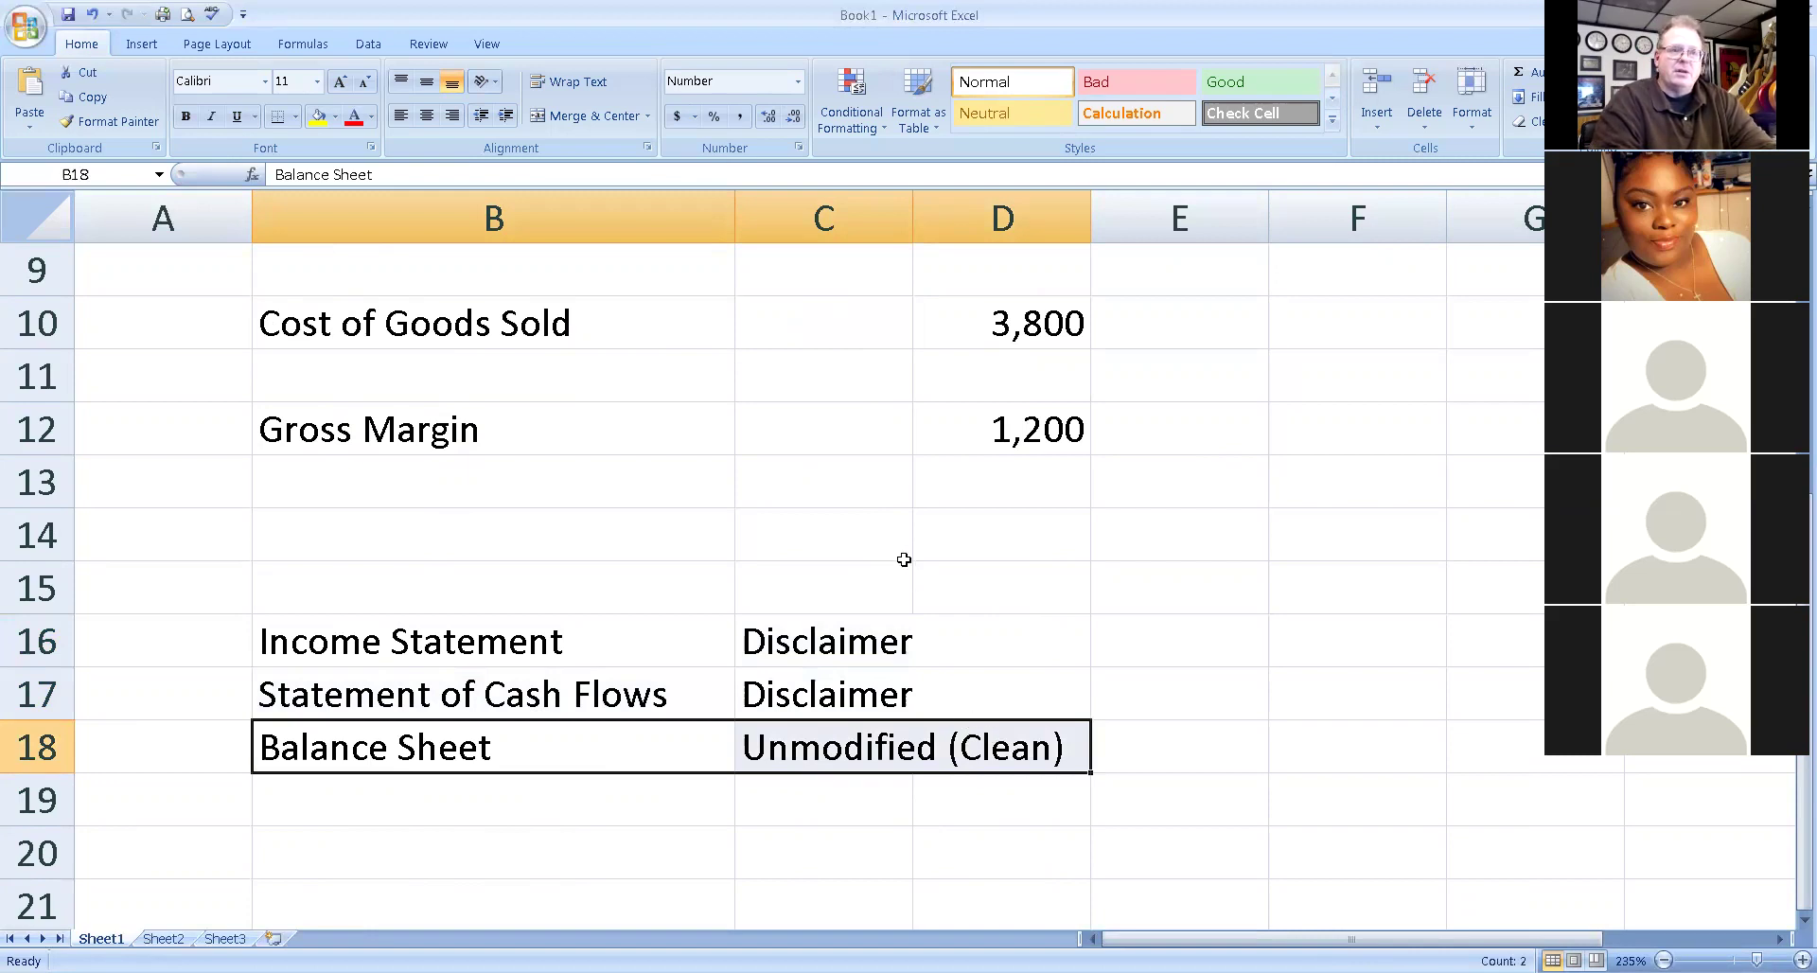
scroll(905, 558, "up", 3)
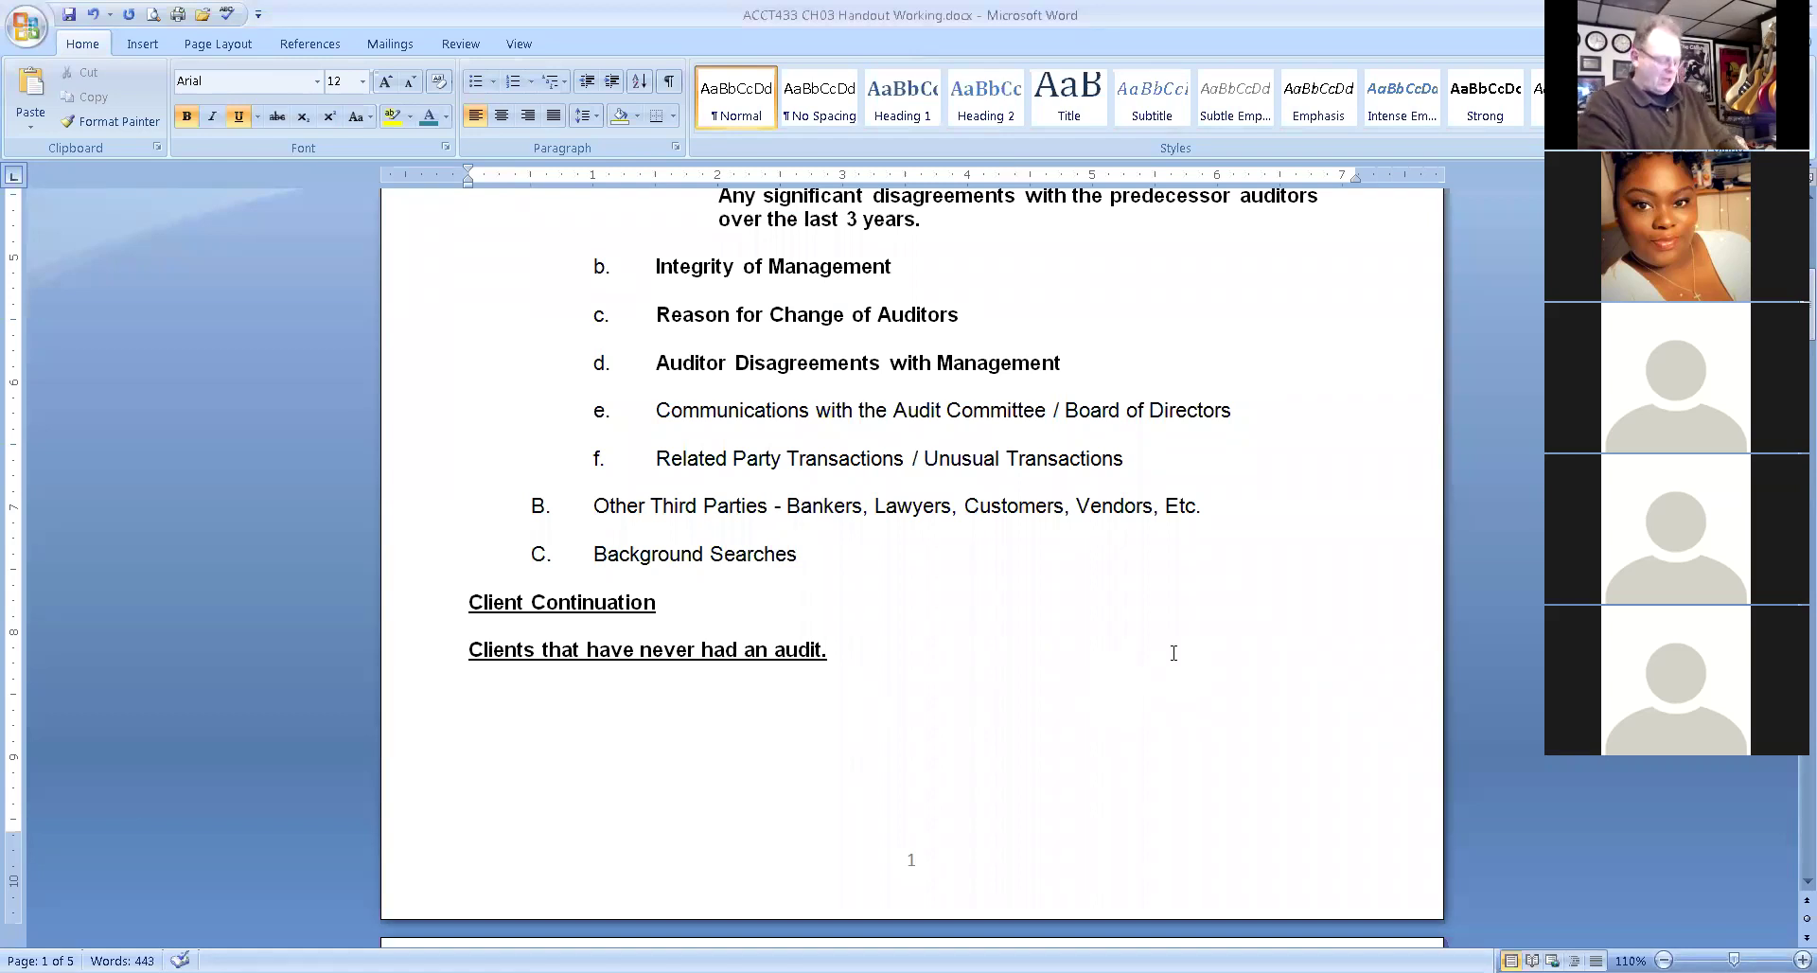
In the Word handout, start a line "May get a" under "Clients that have never had an audit." and remove its underline and bold.
type("May")
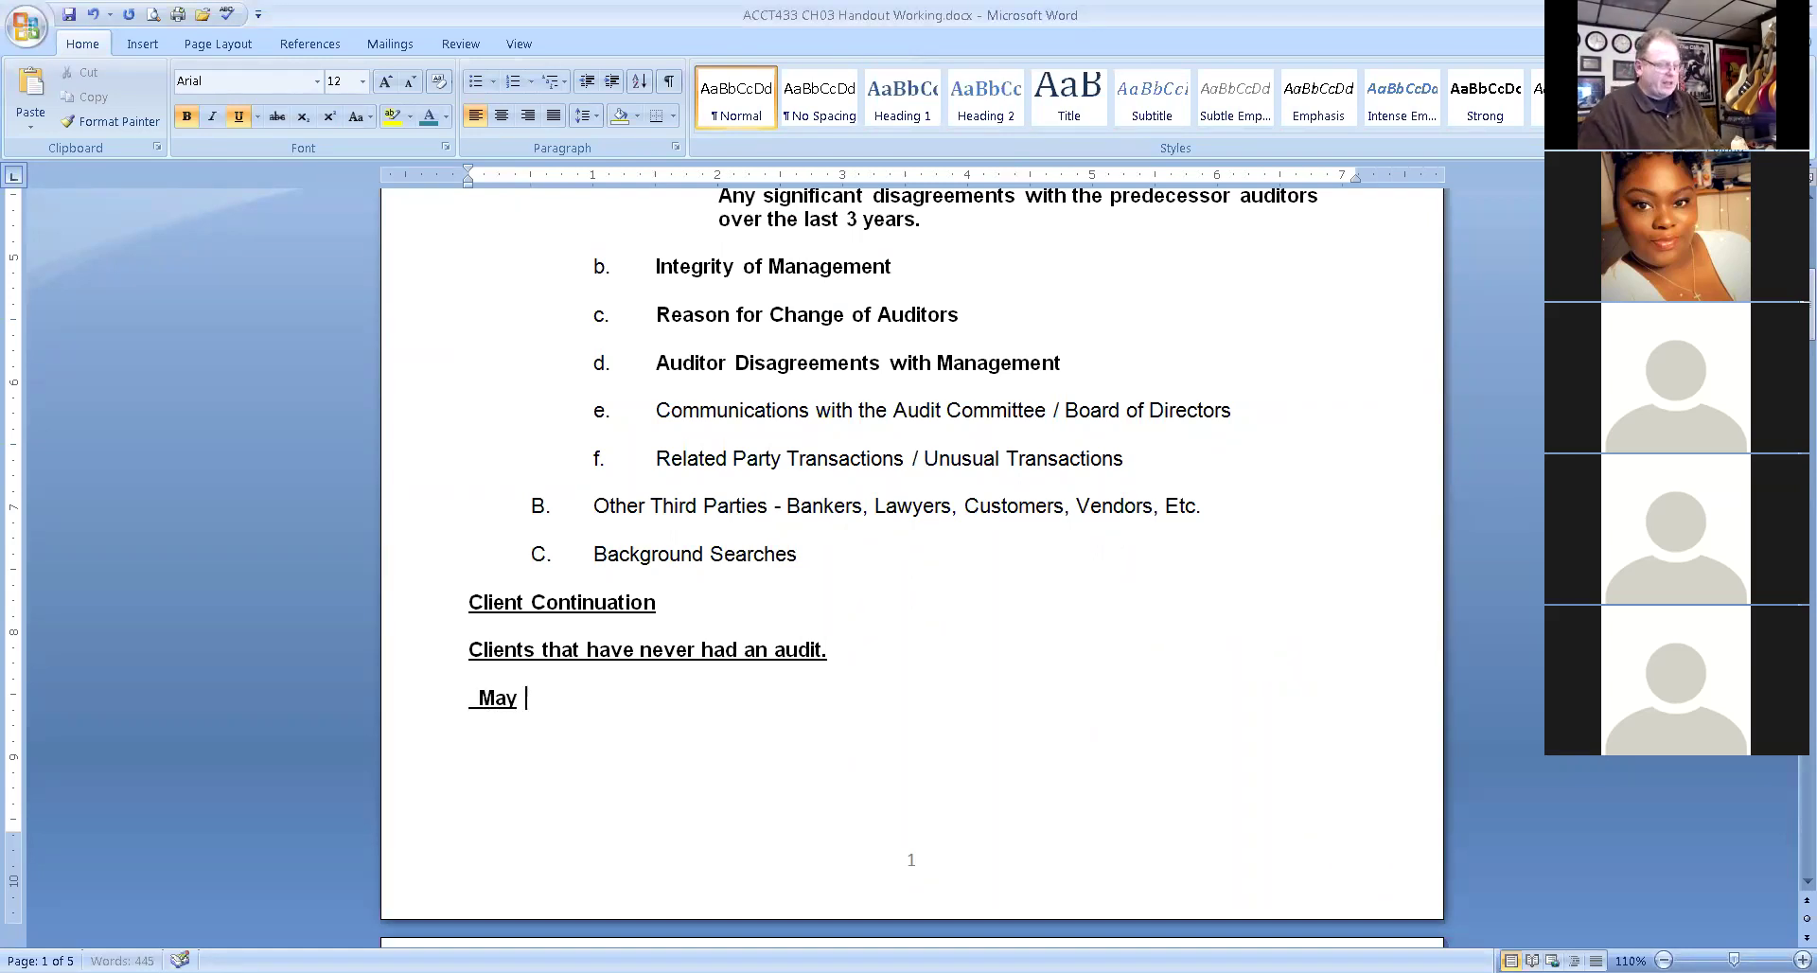
type(" get a")
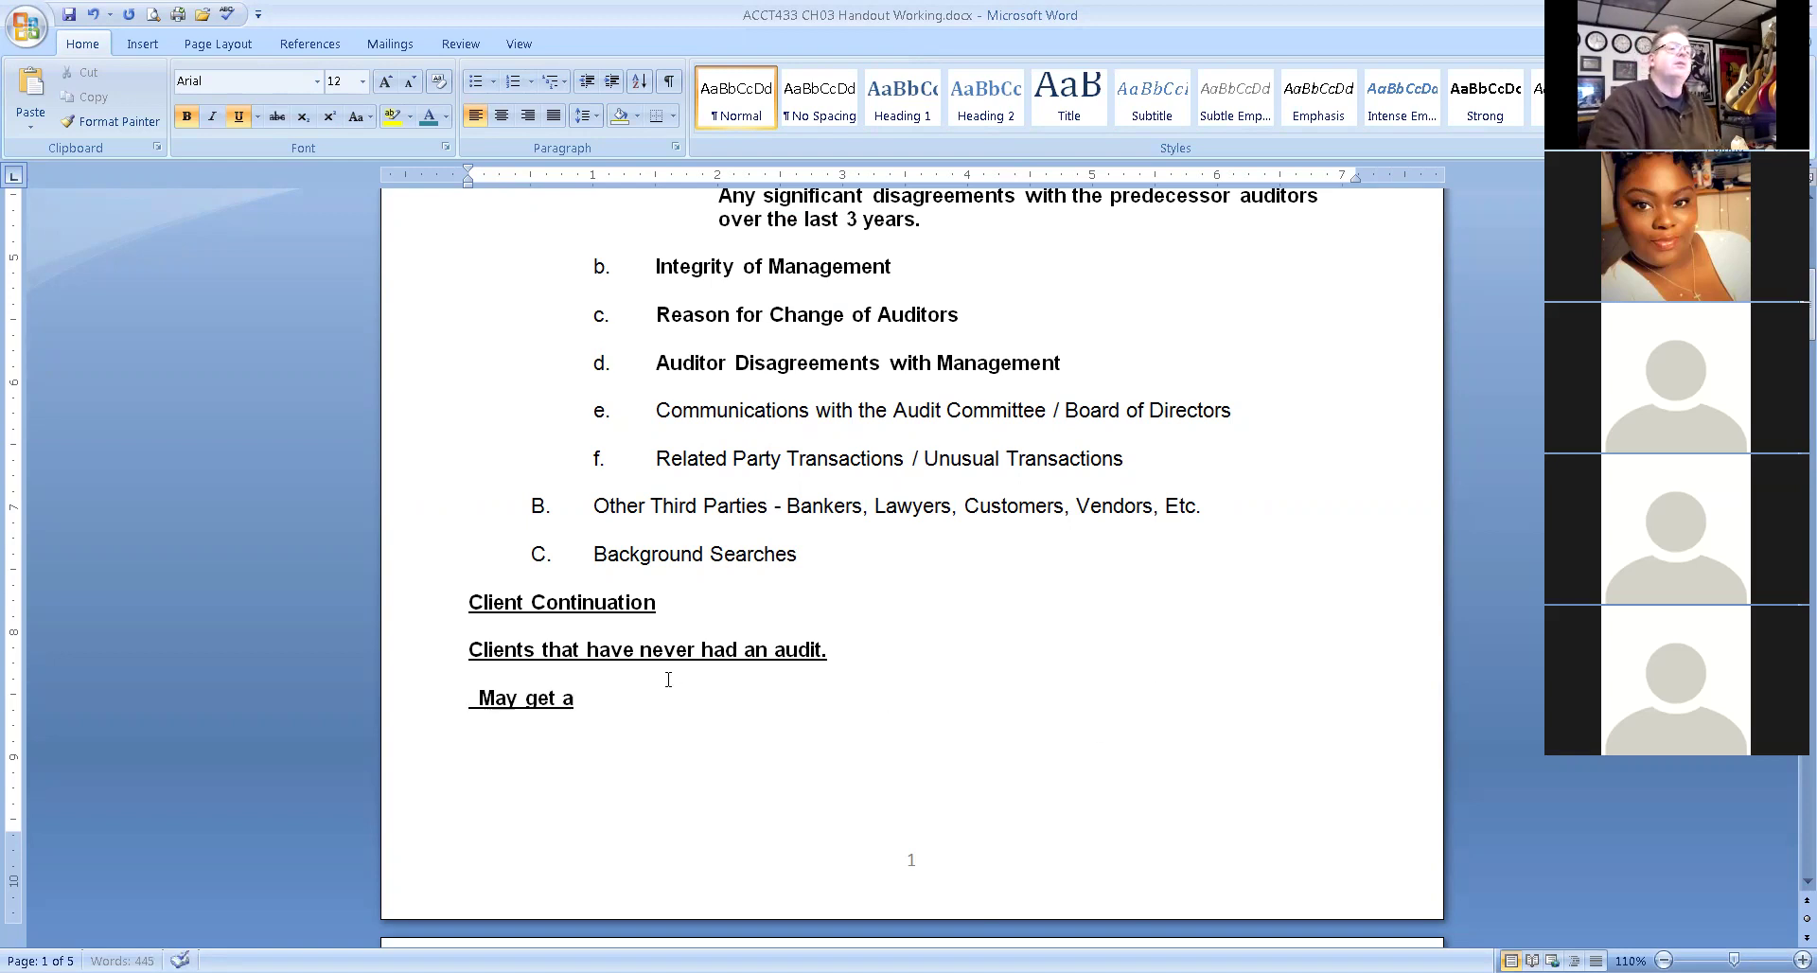
left_click(447, 702)
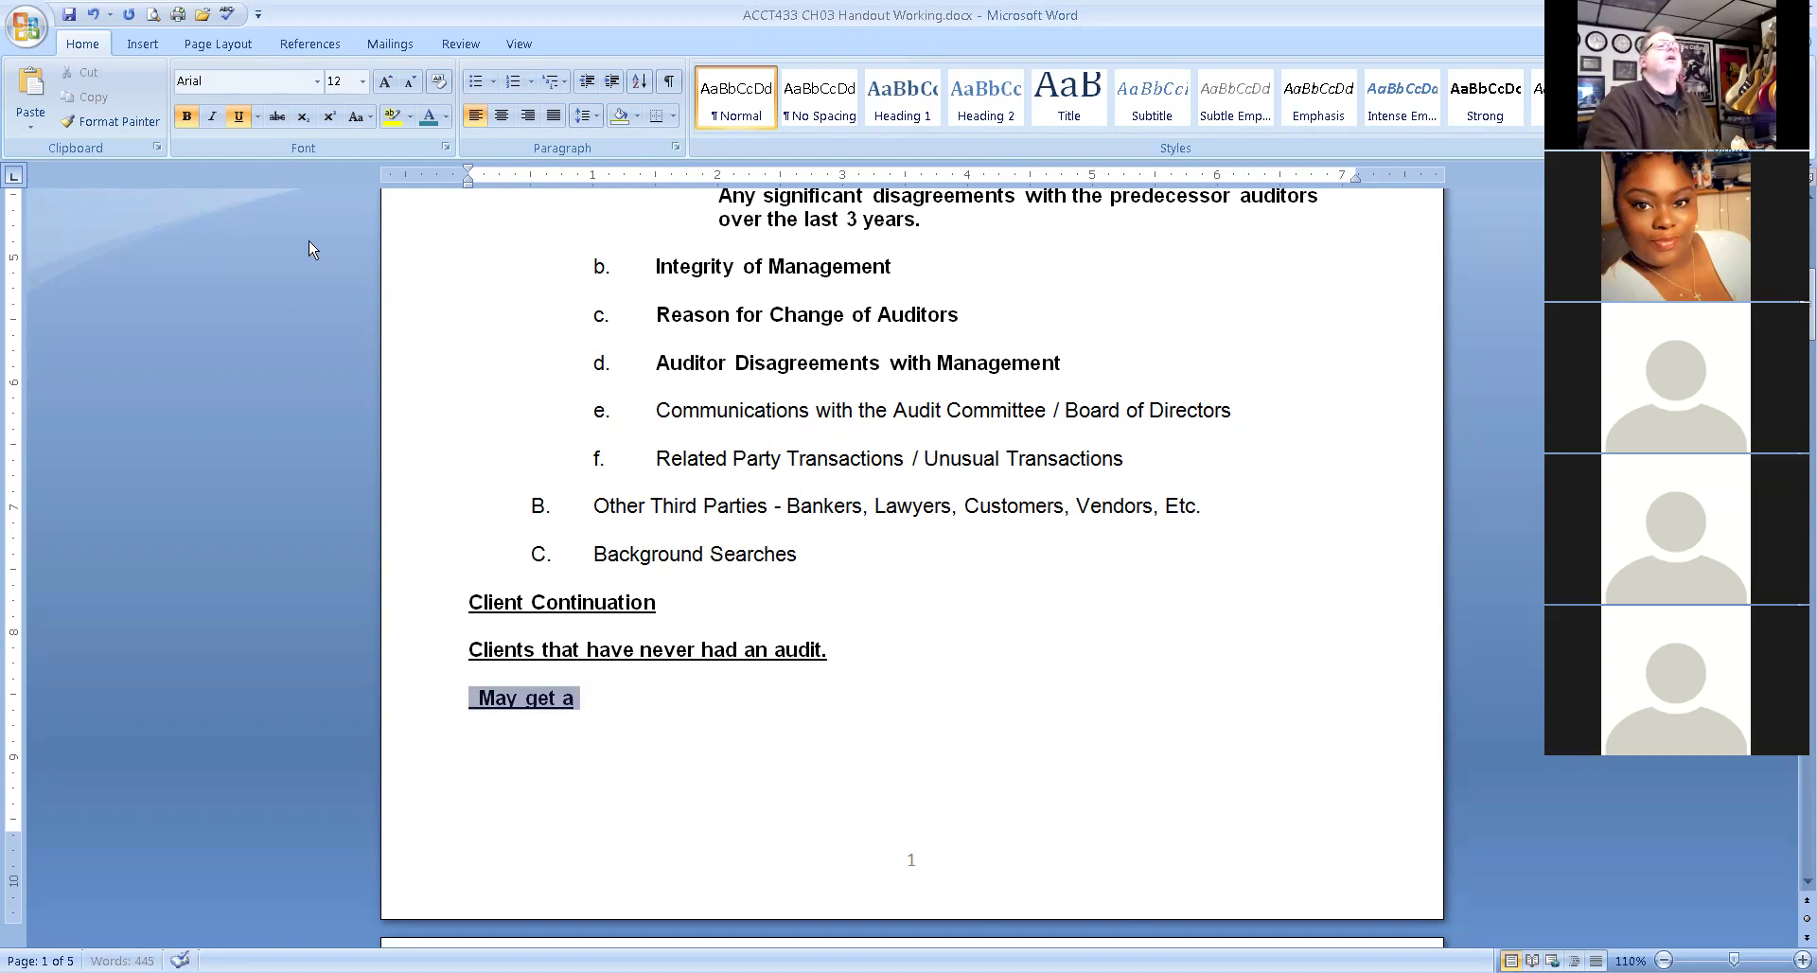
left_click(239, 116)
left_click(186, 115)
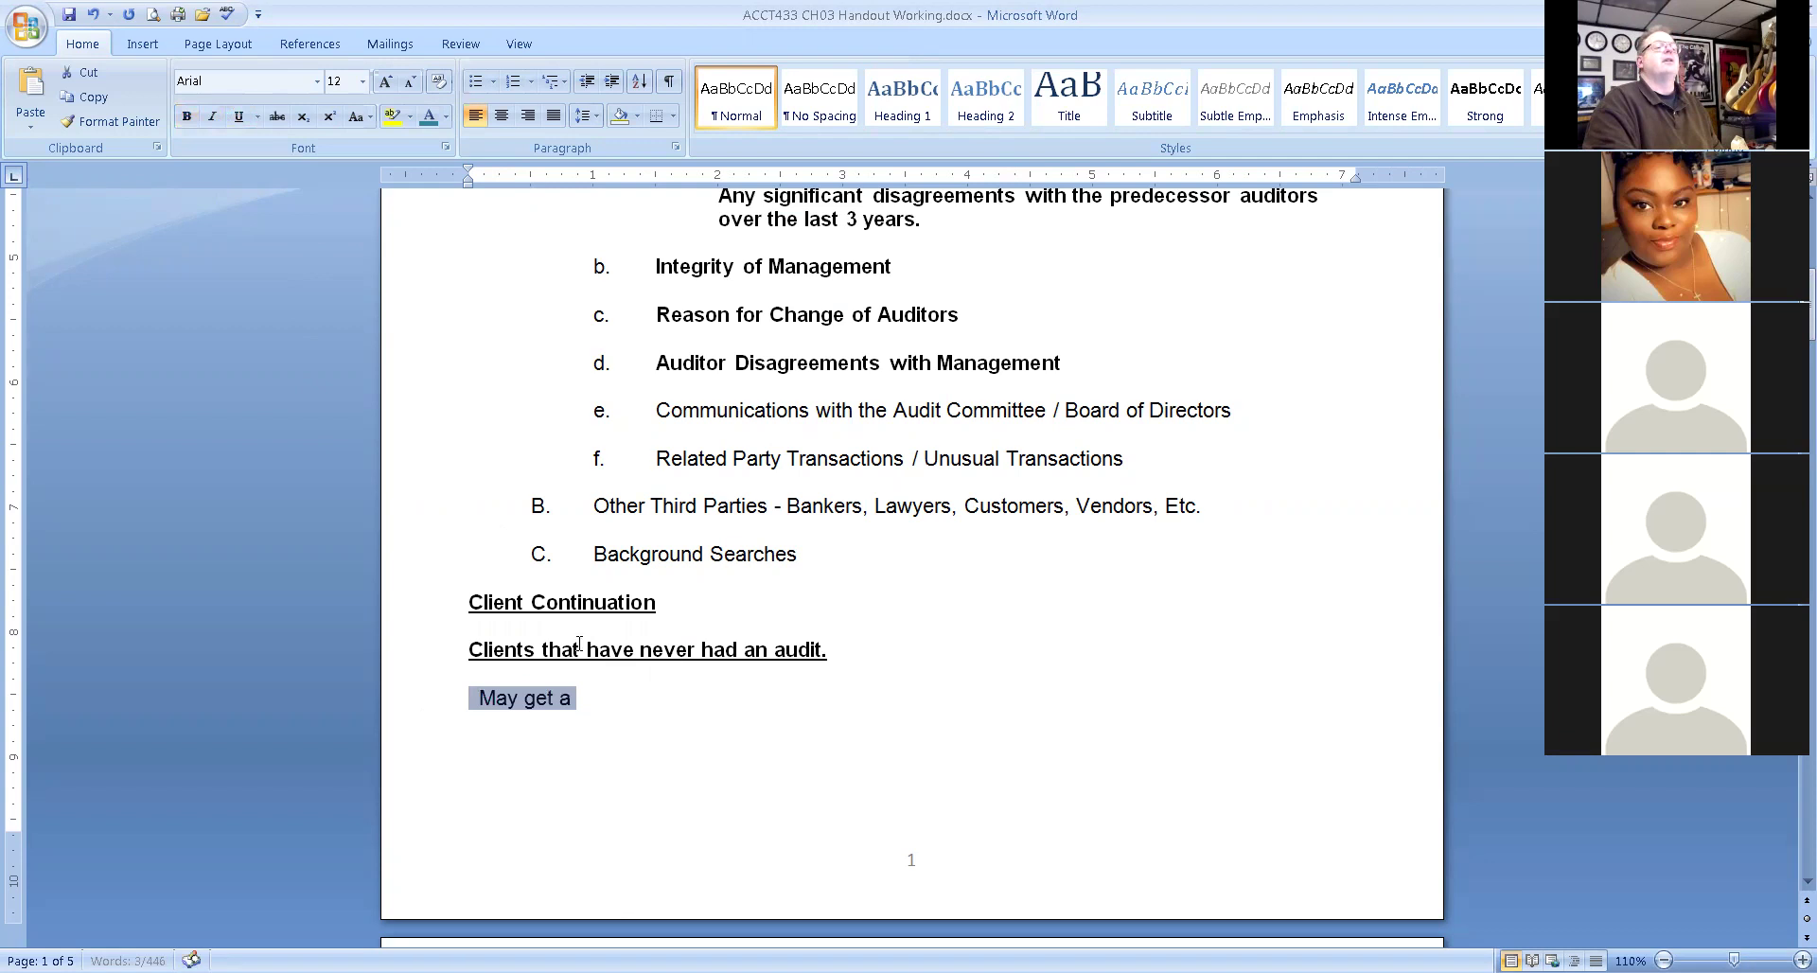
left_click(634, 705)
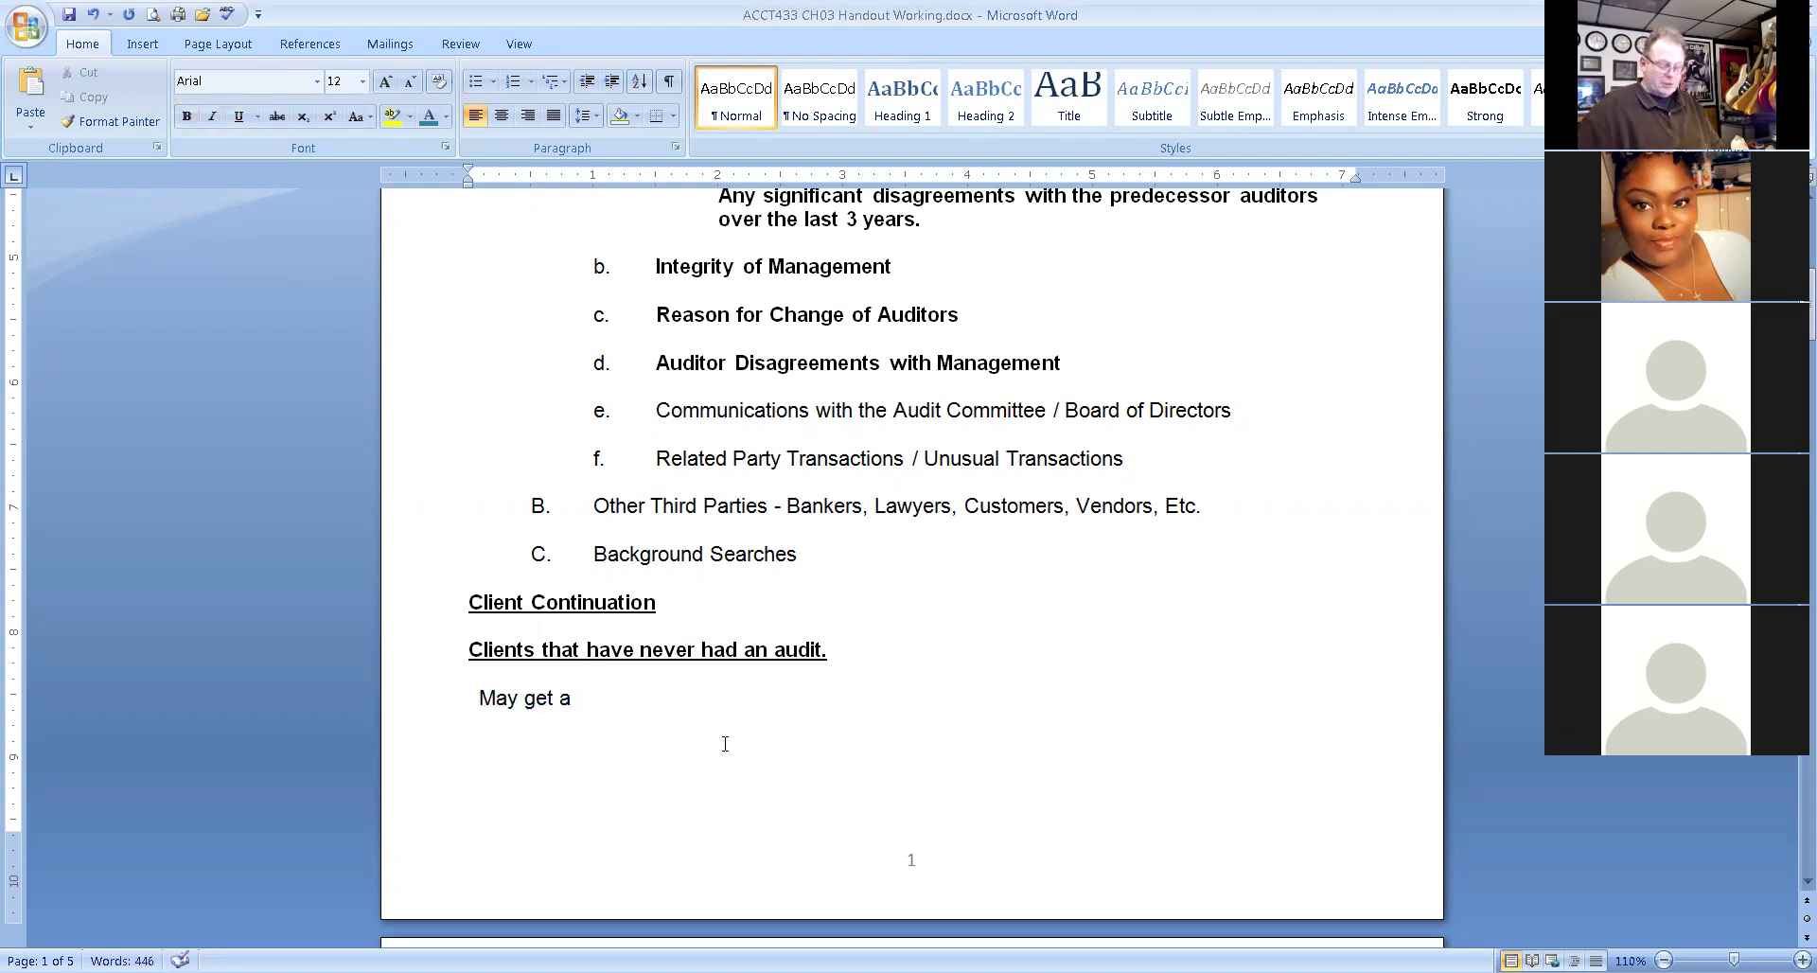
Continue the line with "disclaimer of an opinion on the Income Statement because the beginning inventory cannot be veri".
type("dis")
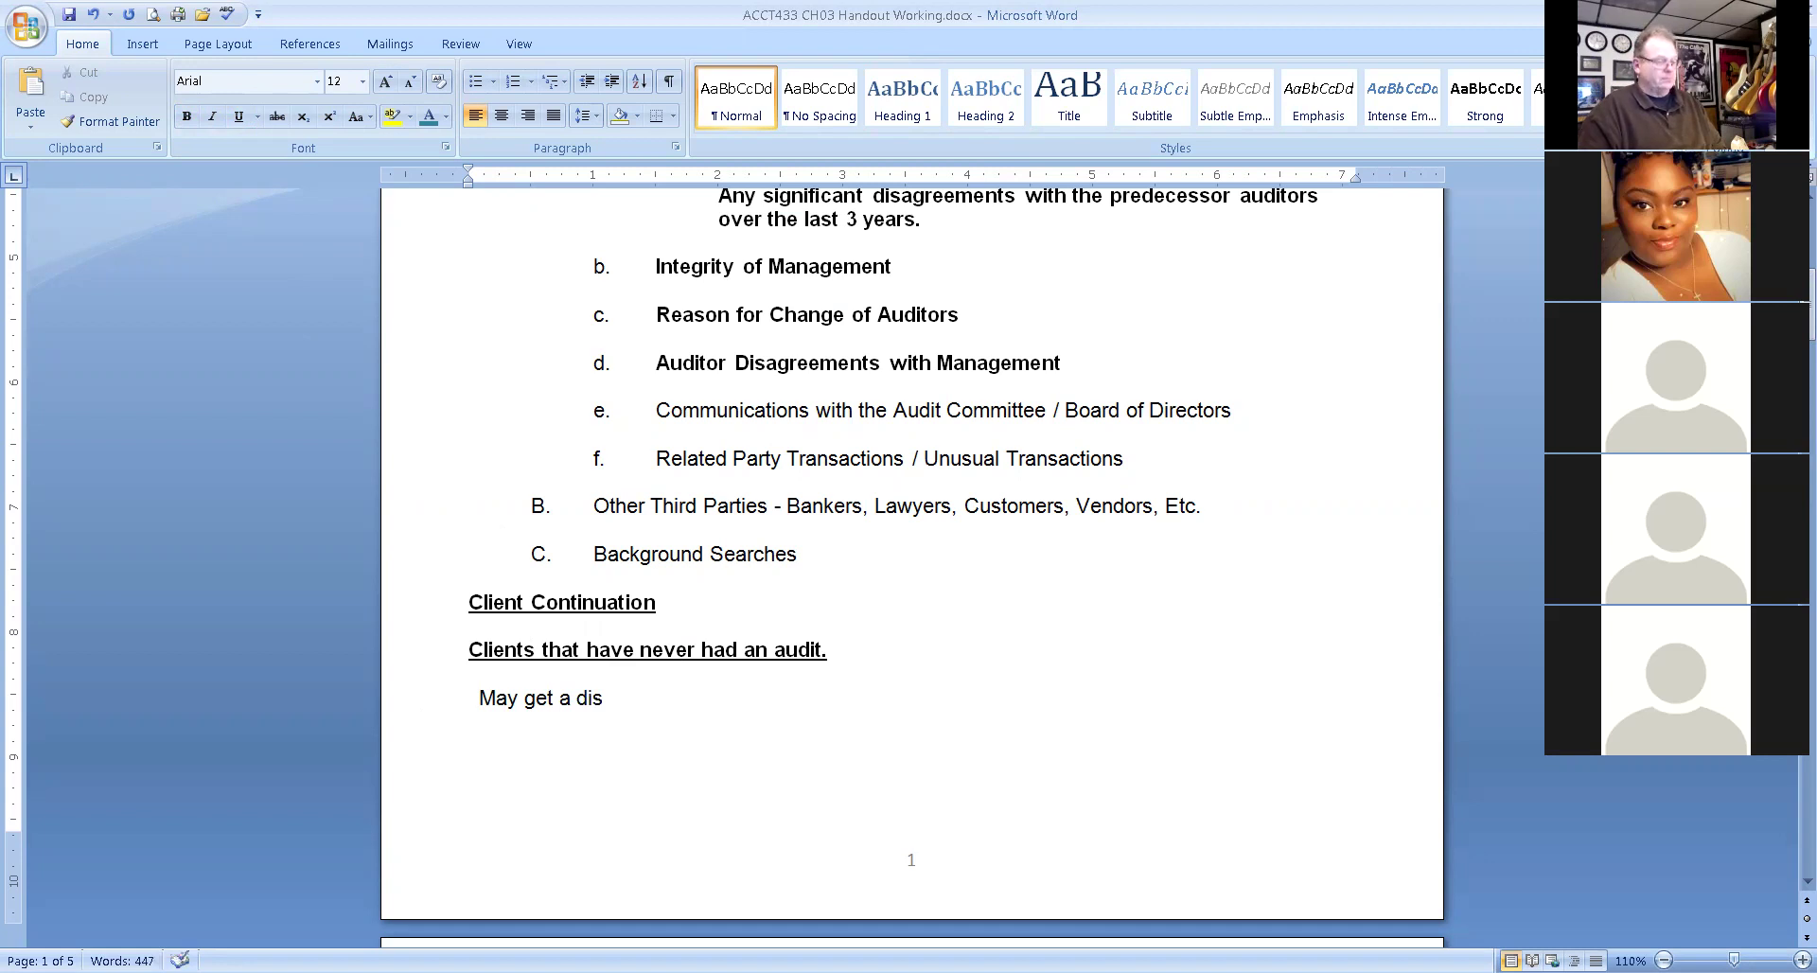
type("claimer")
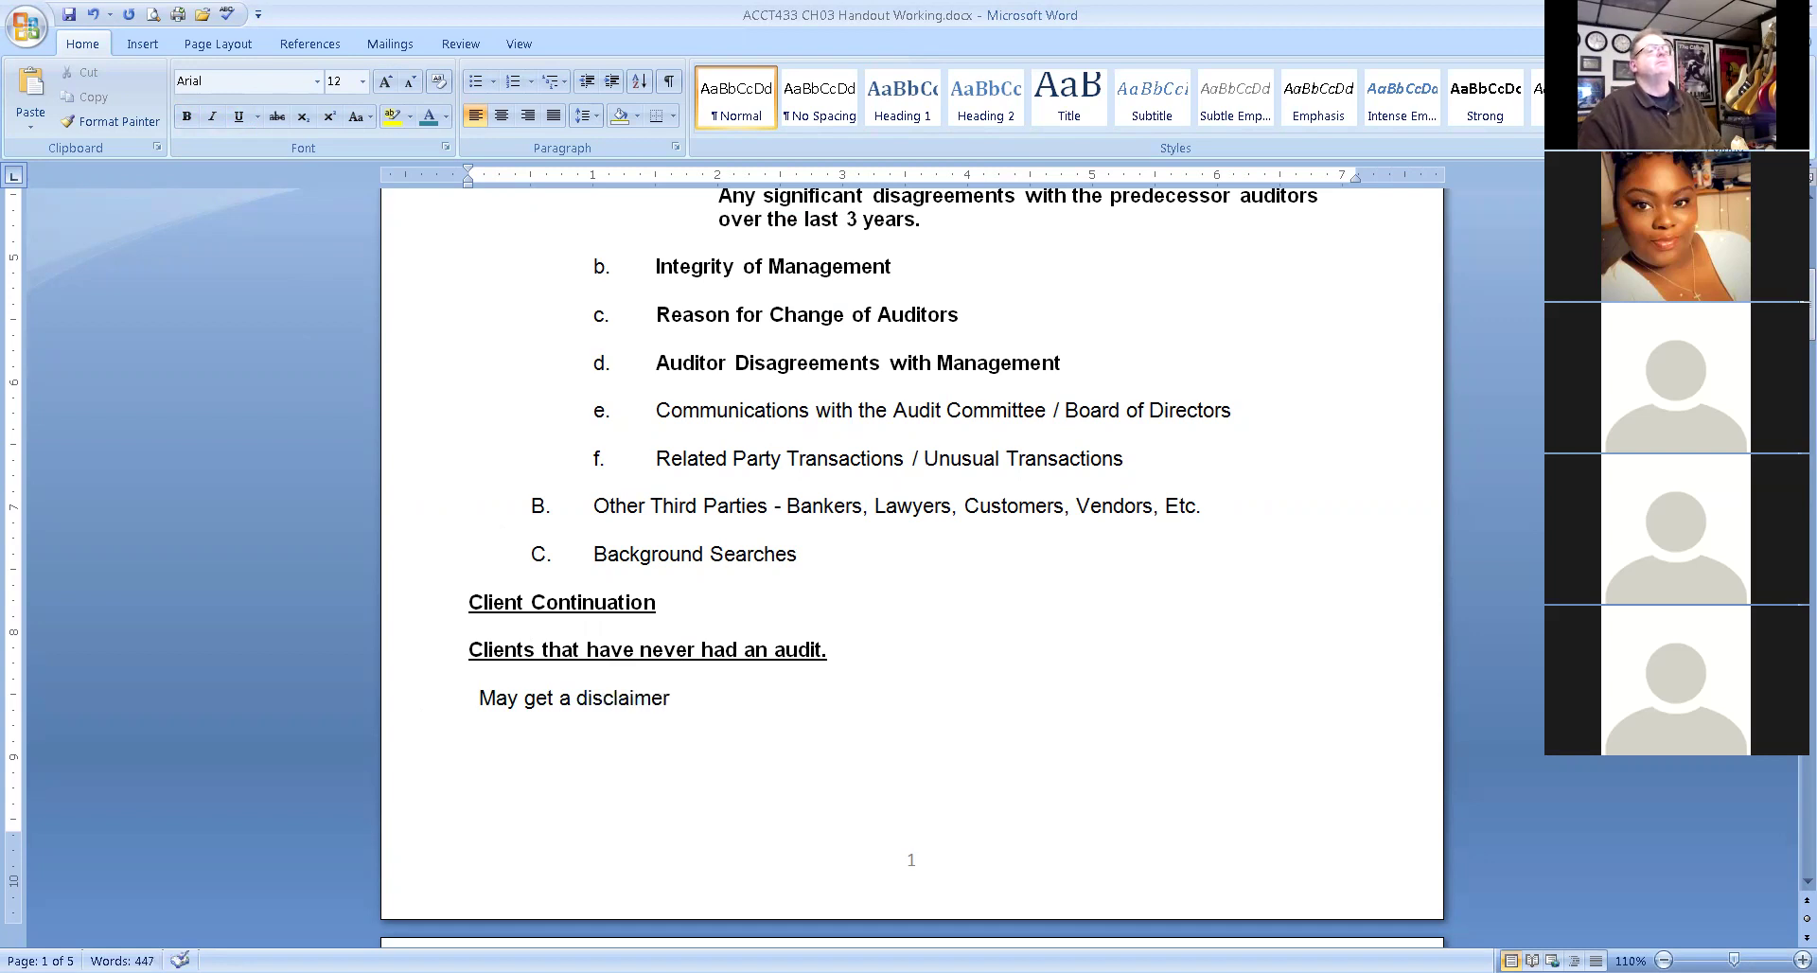
type(" of an")
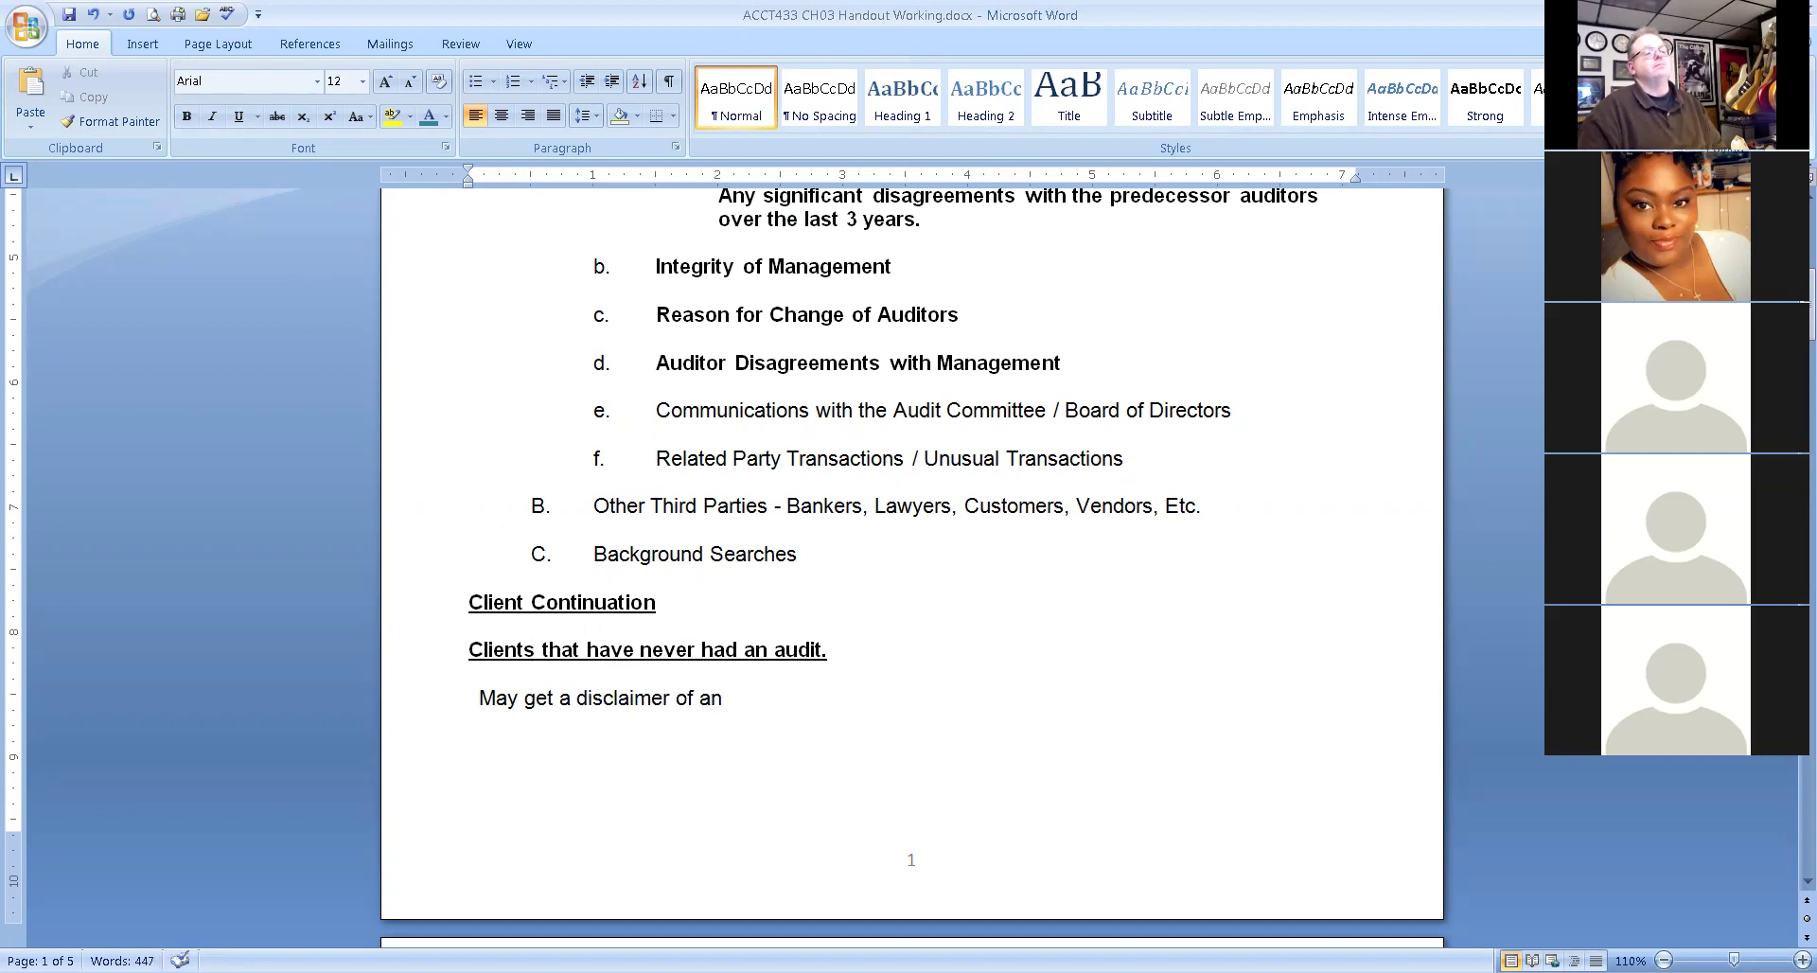
type(" opinion on the ")
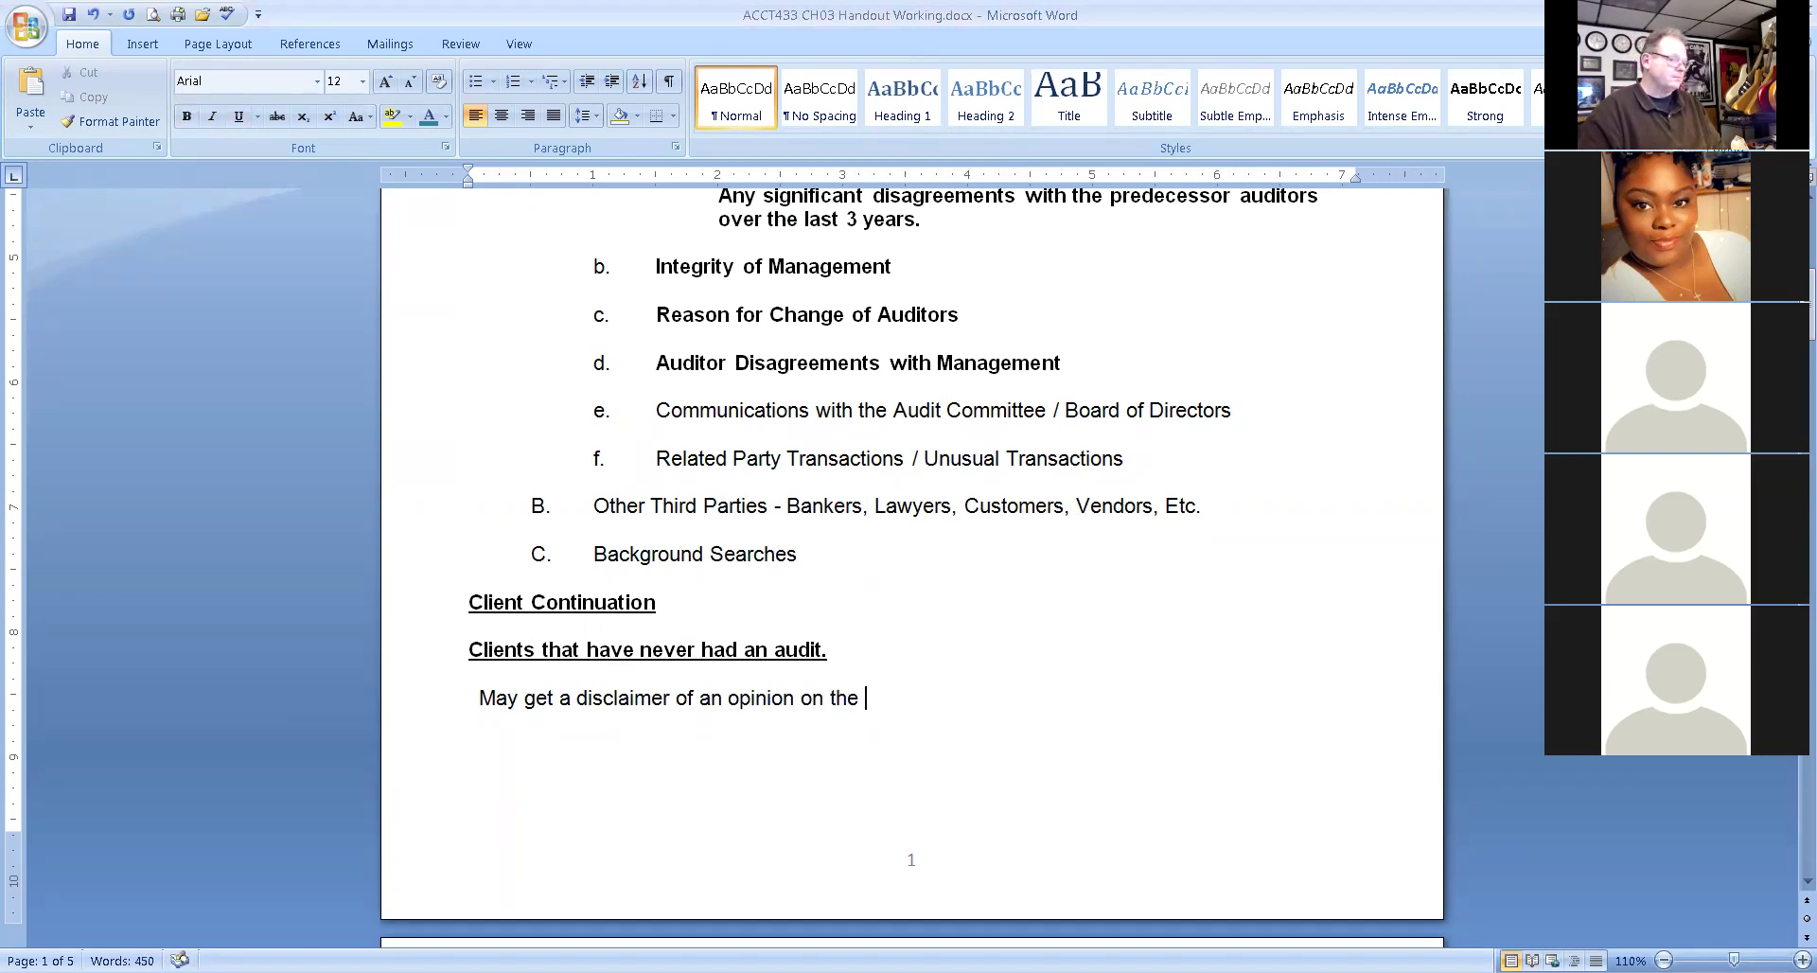
type("Income Statement because")
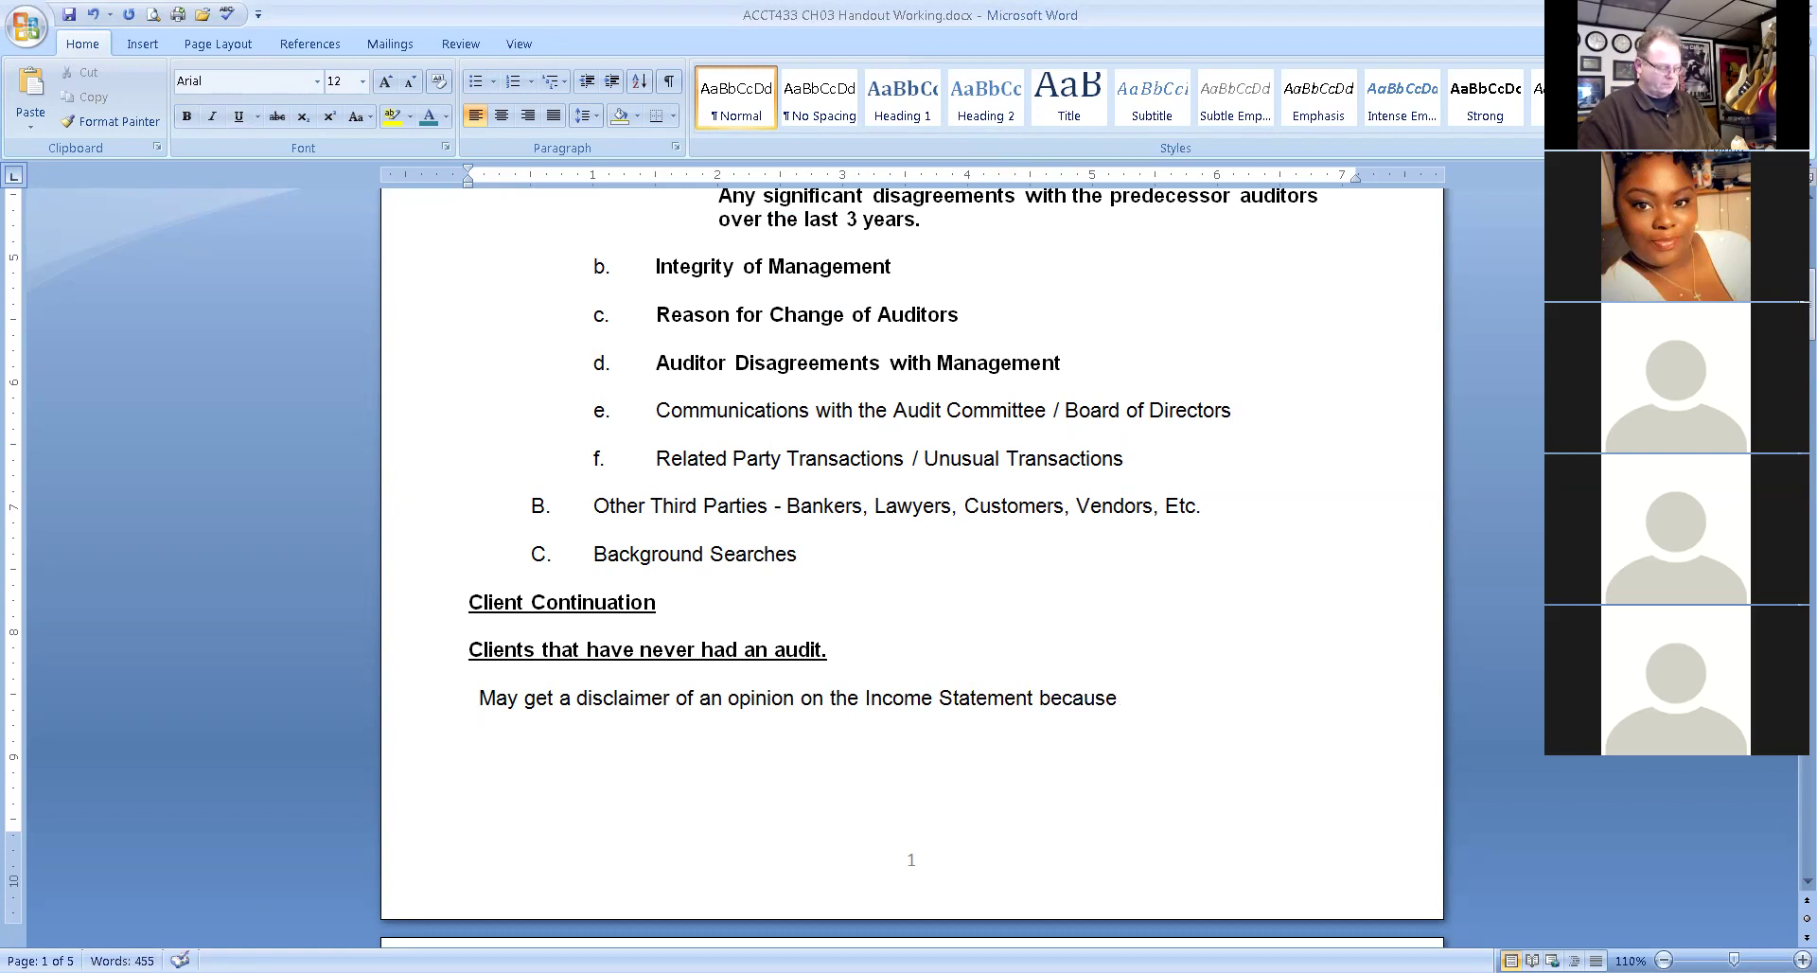
type("the begi")
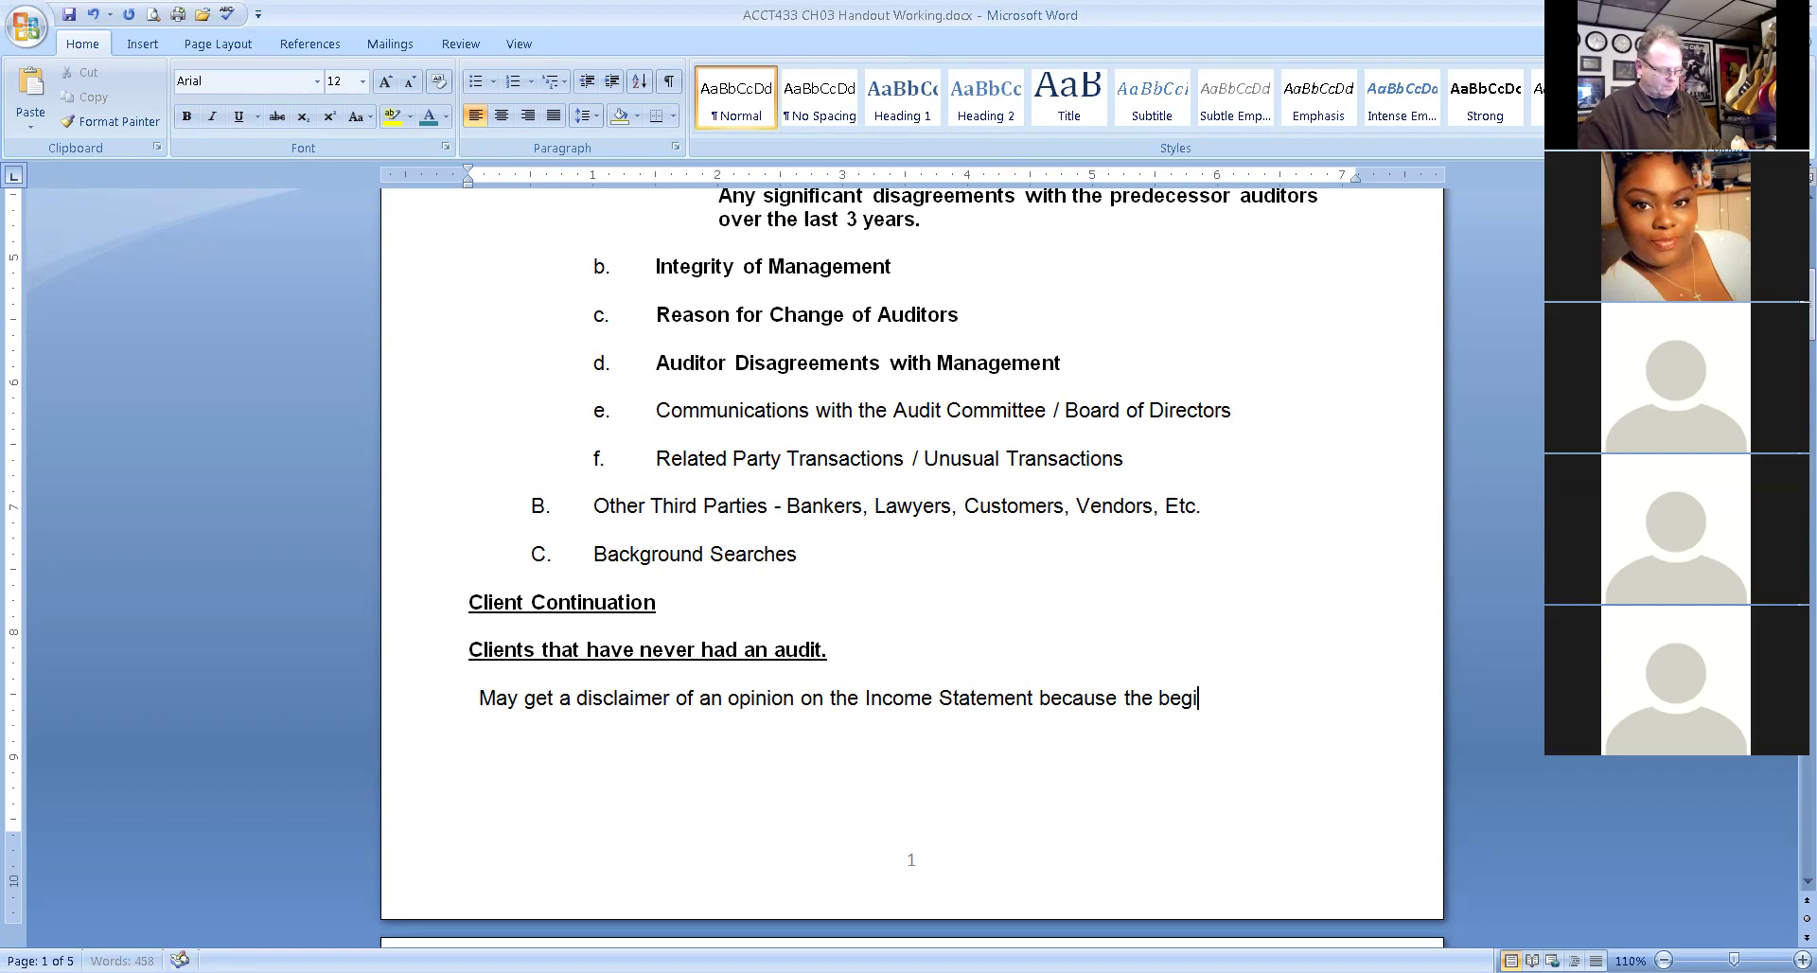
type("nning inventory")
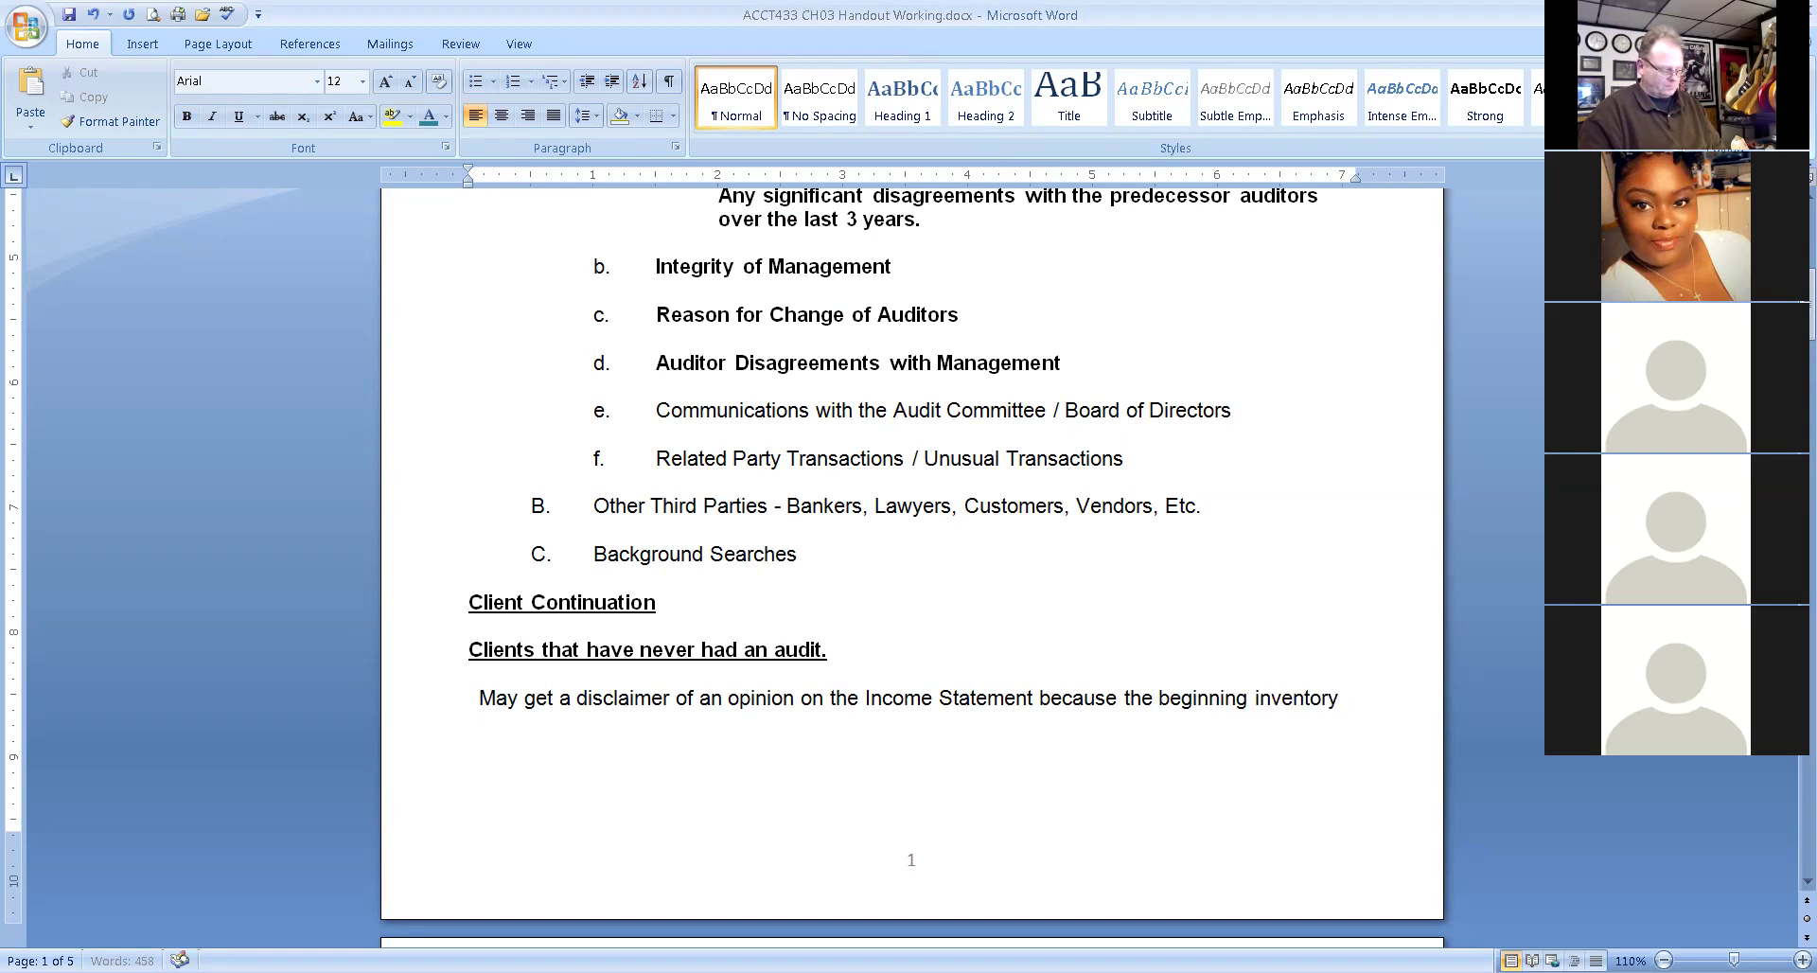
type(" cannot be veri")
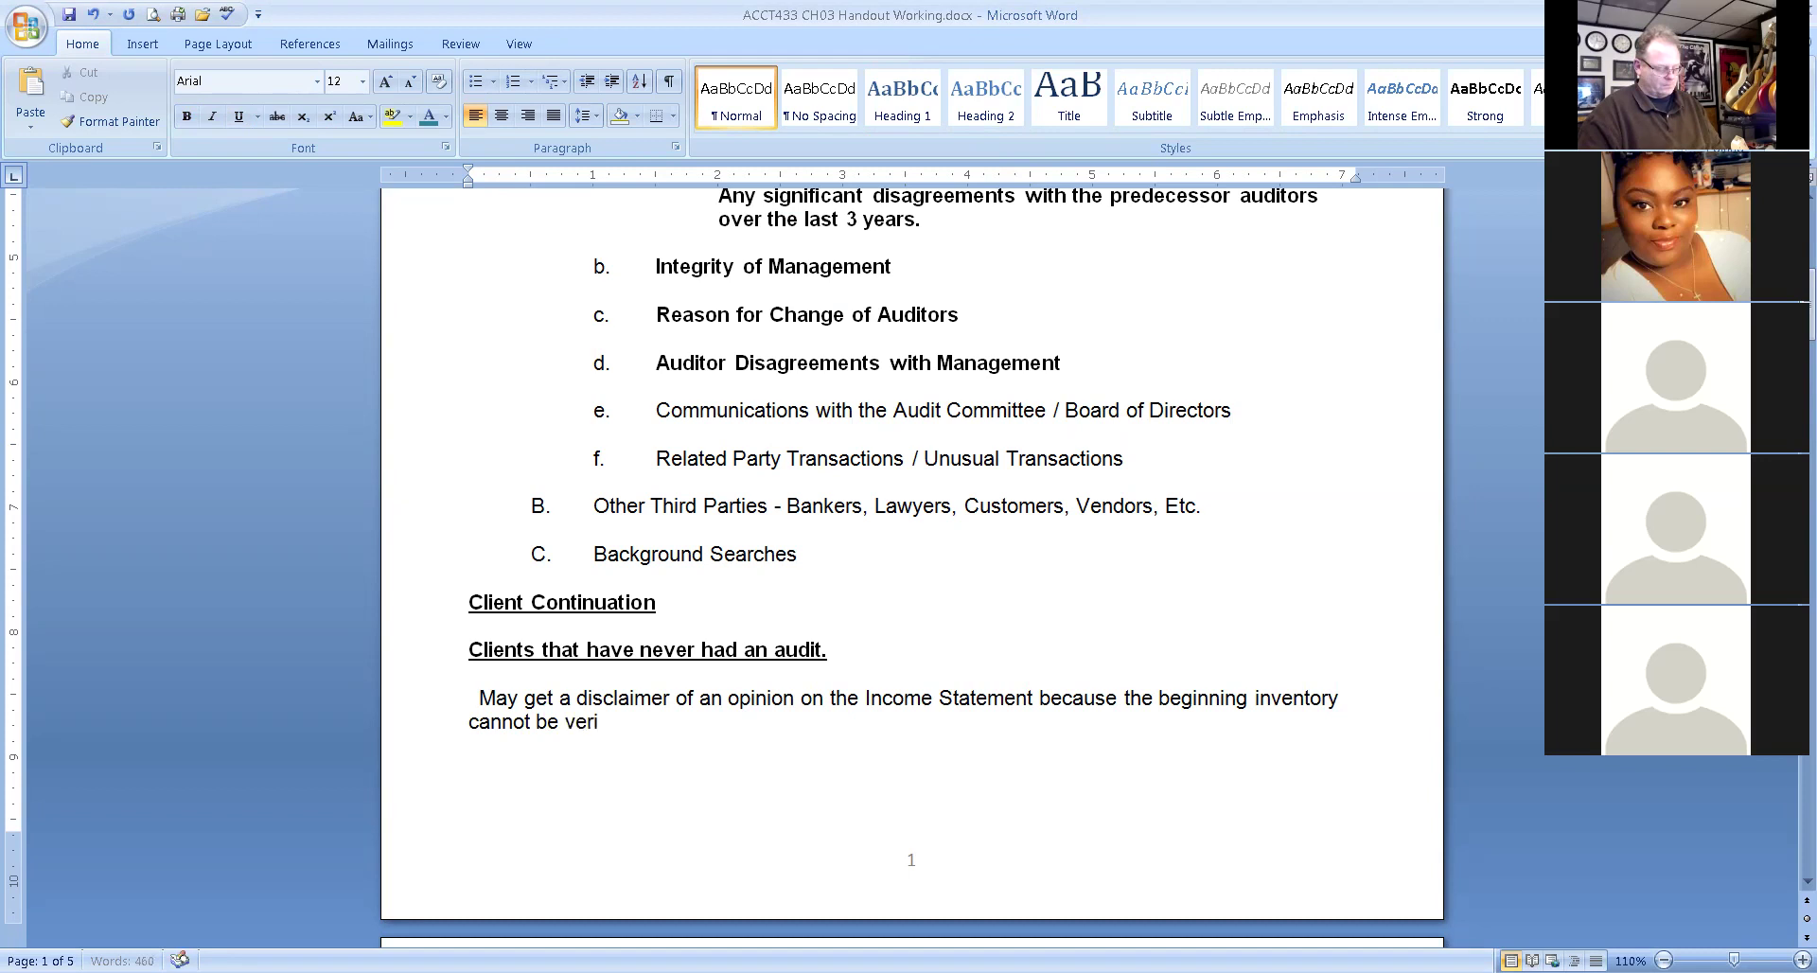